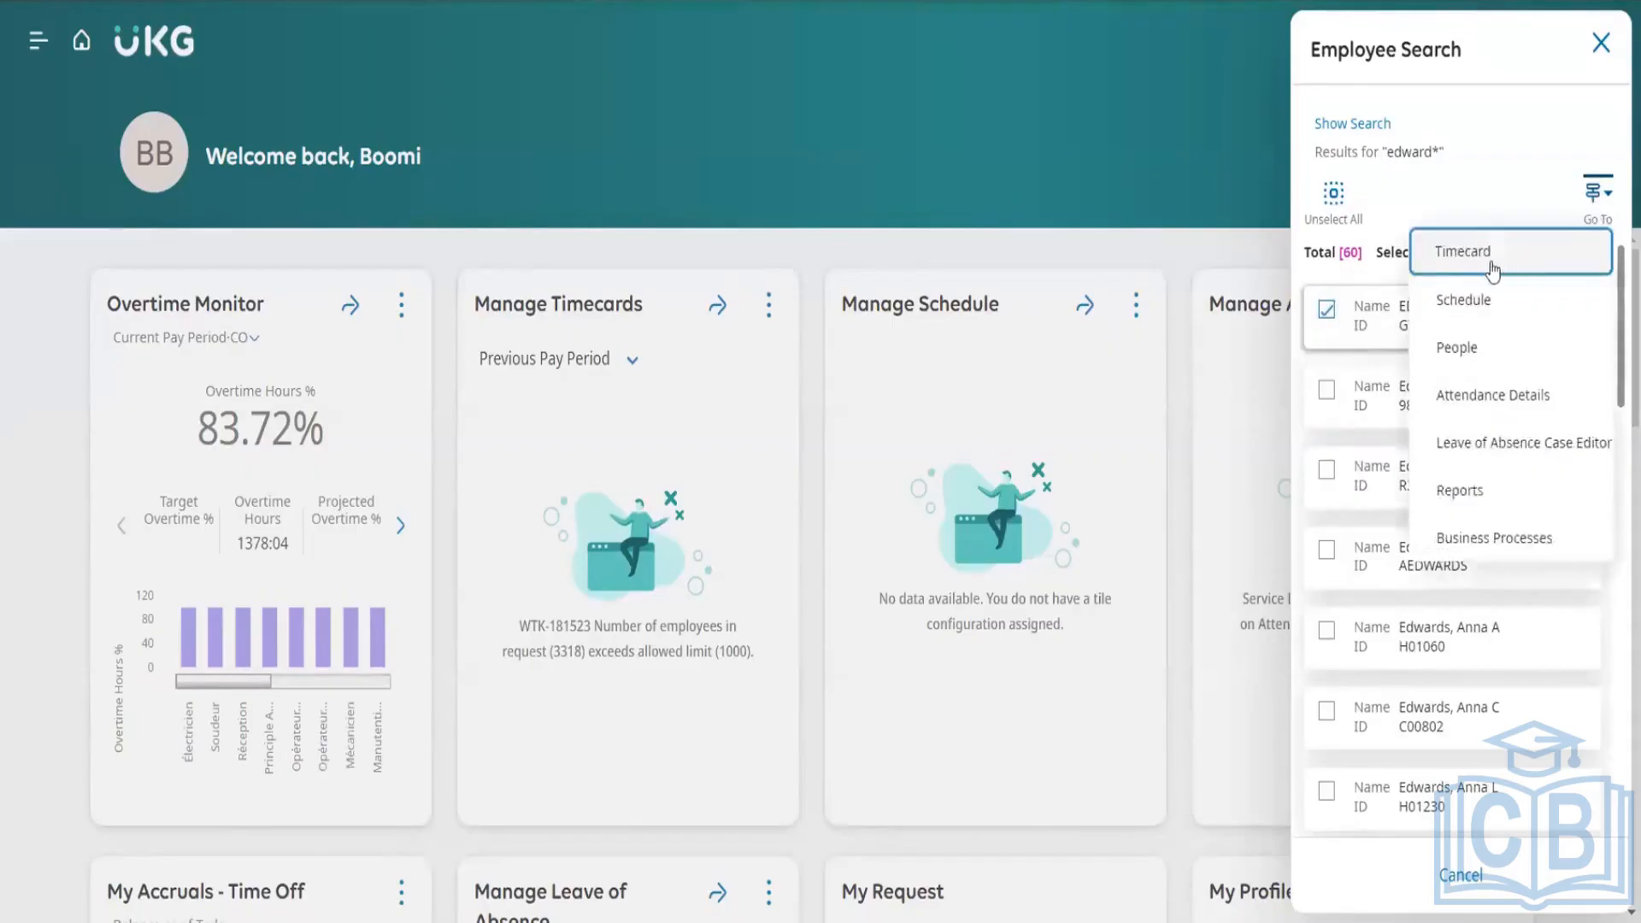
# Step: Open the selected employee's timecard and view the actions available for the Fri 6/28 pay code cell
pyautogui.click(1493, 268)
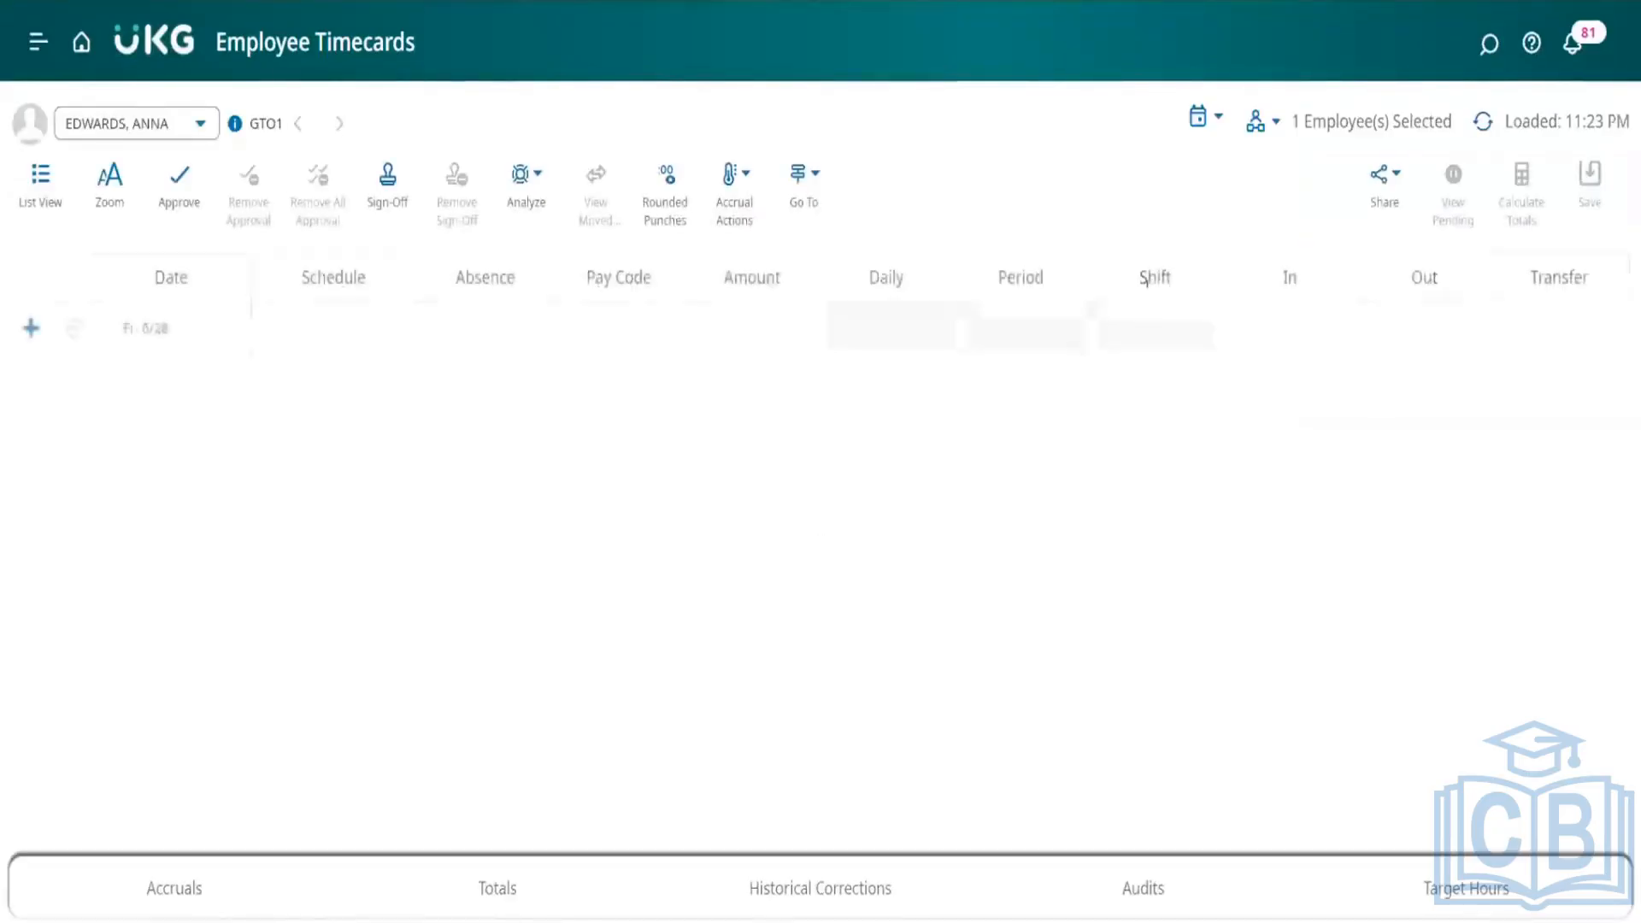
pyautogui.click(613, 327)
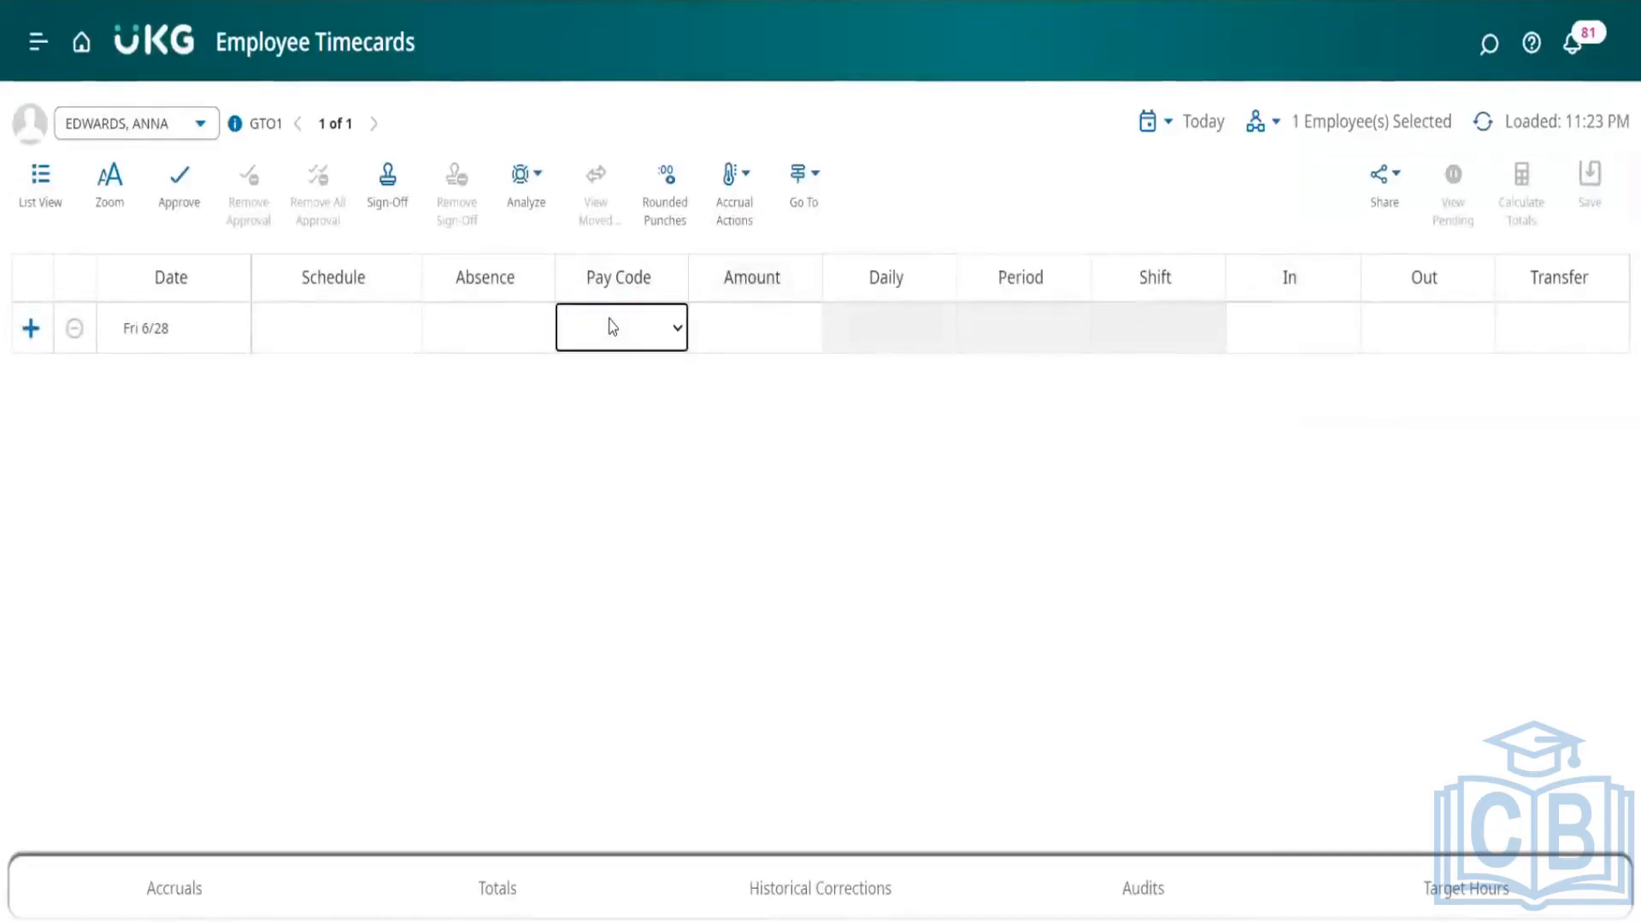
pyautogui.rightClick(613, 328)
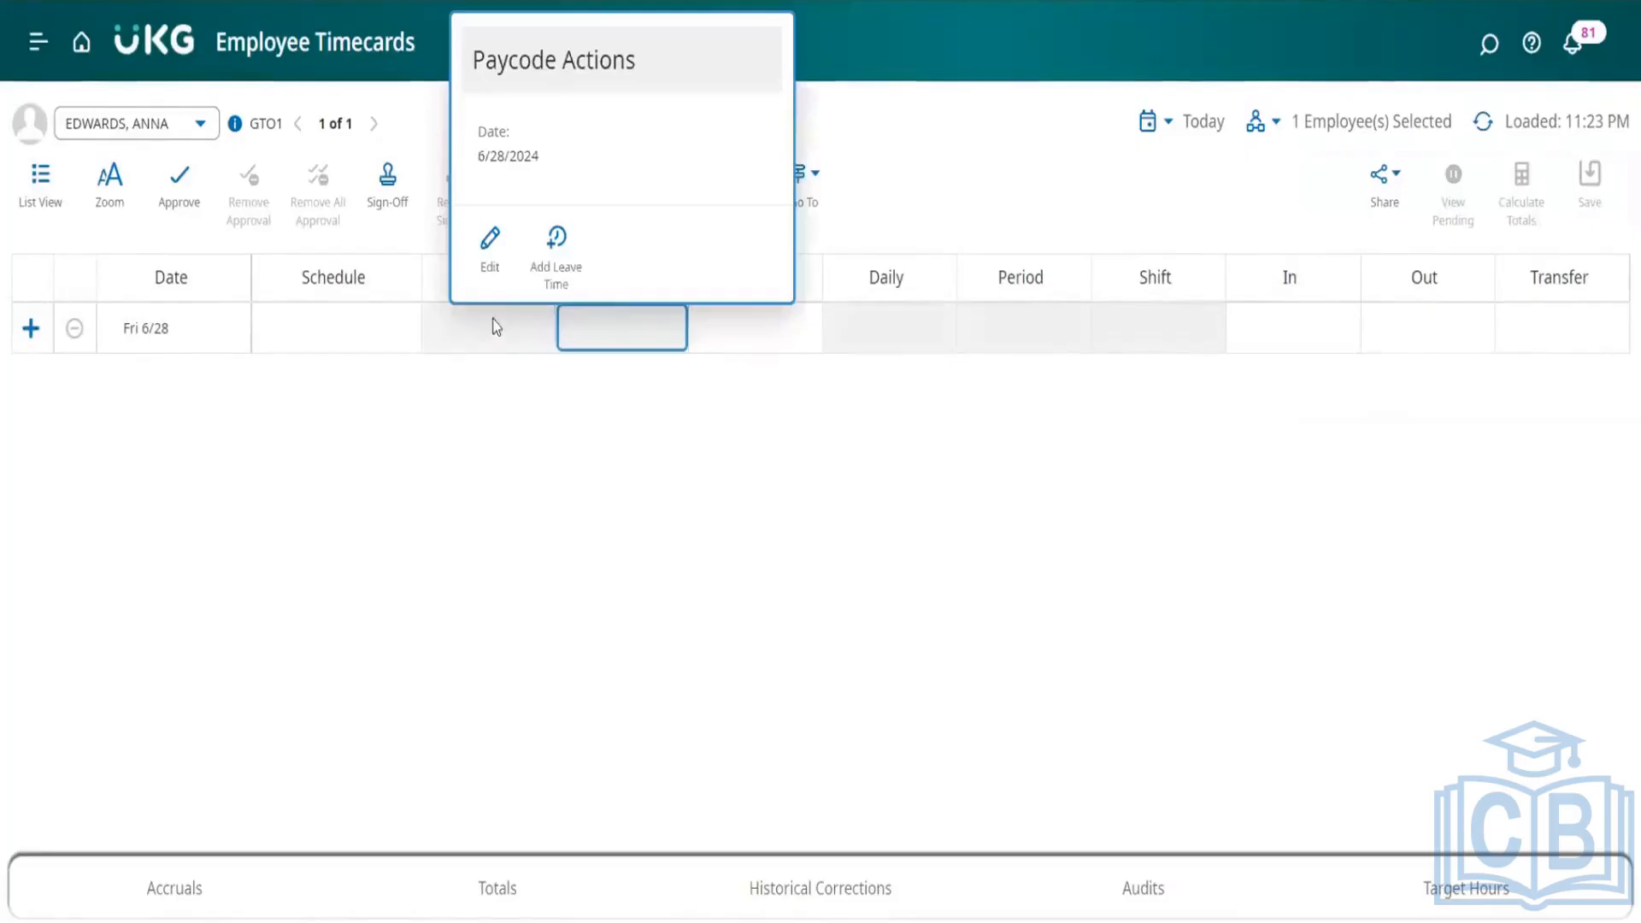
pyautogui.click(473, 333)
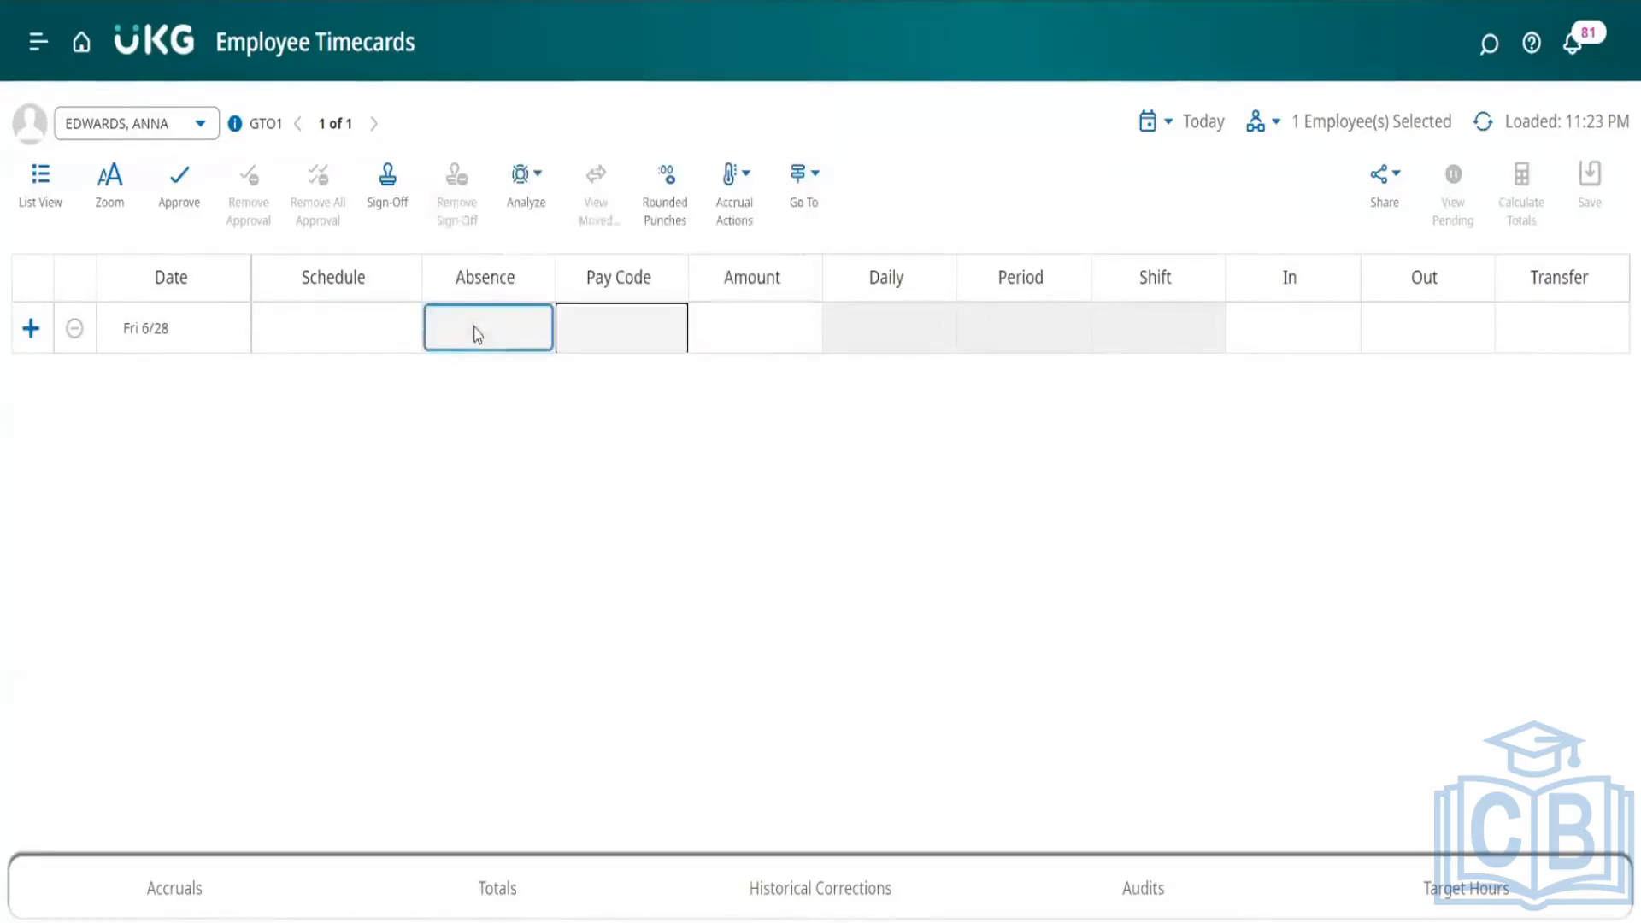
# Step: Open the punch editor for the Fri 6/28 In cell to view its fields, and close it without changes
pyautogui.click(1234, 330)
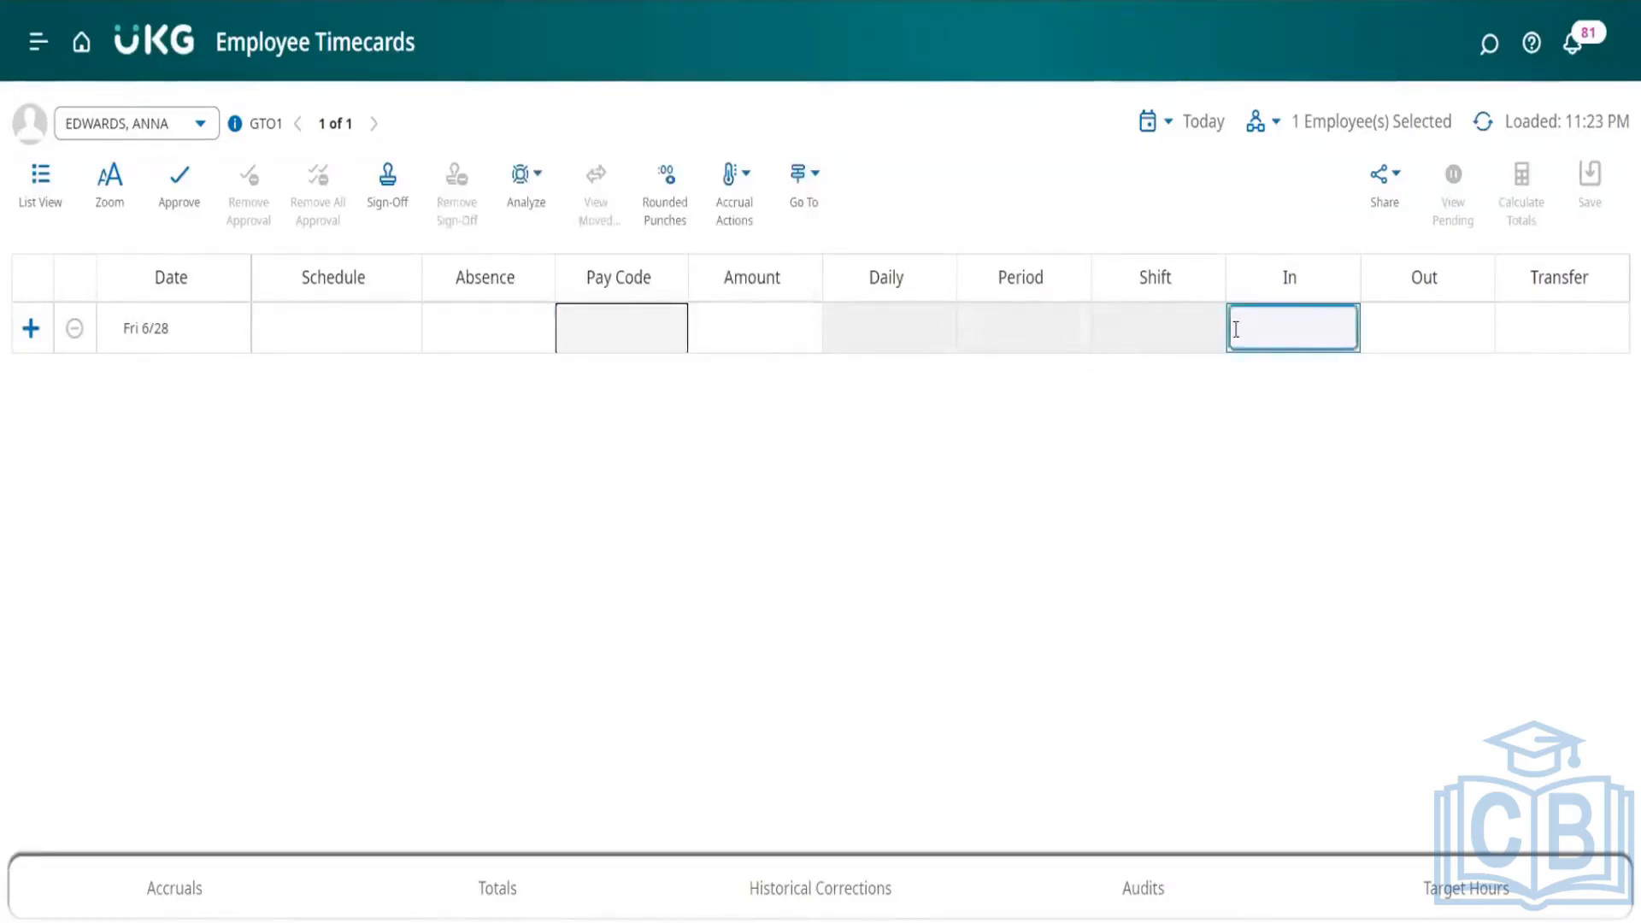
pyautogui.rightClick(1234, 330)
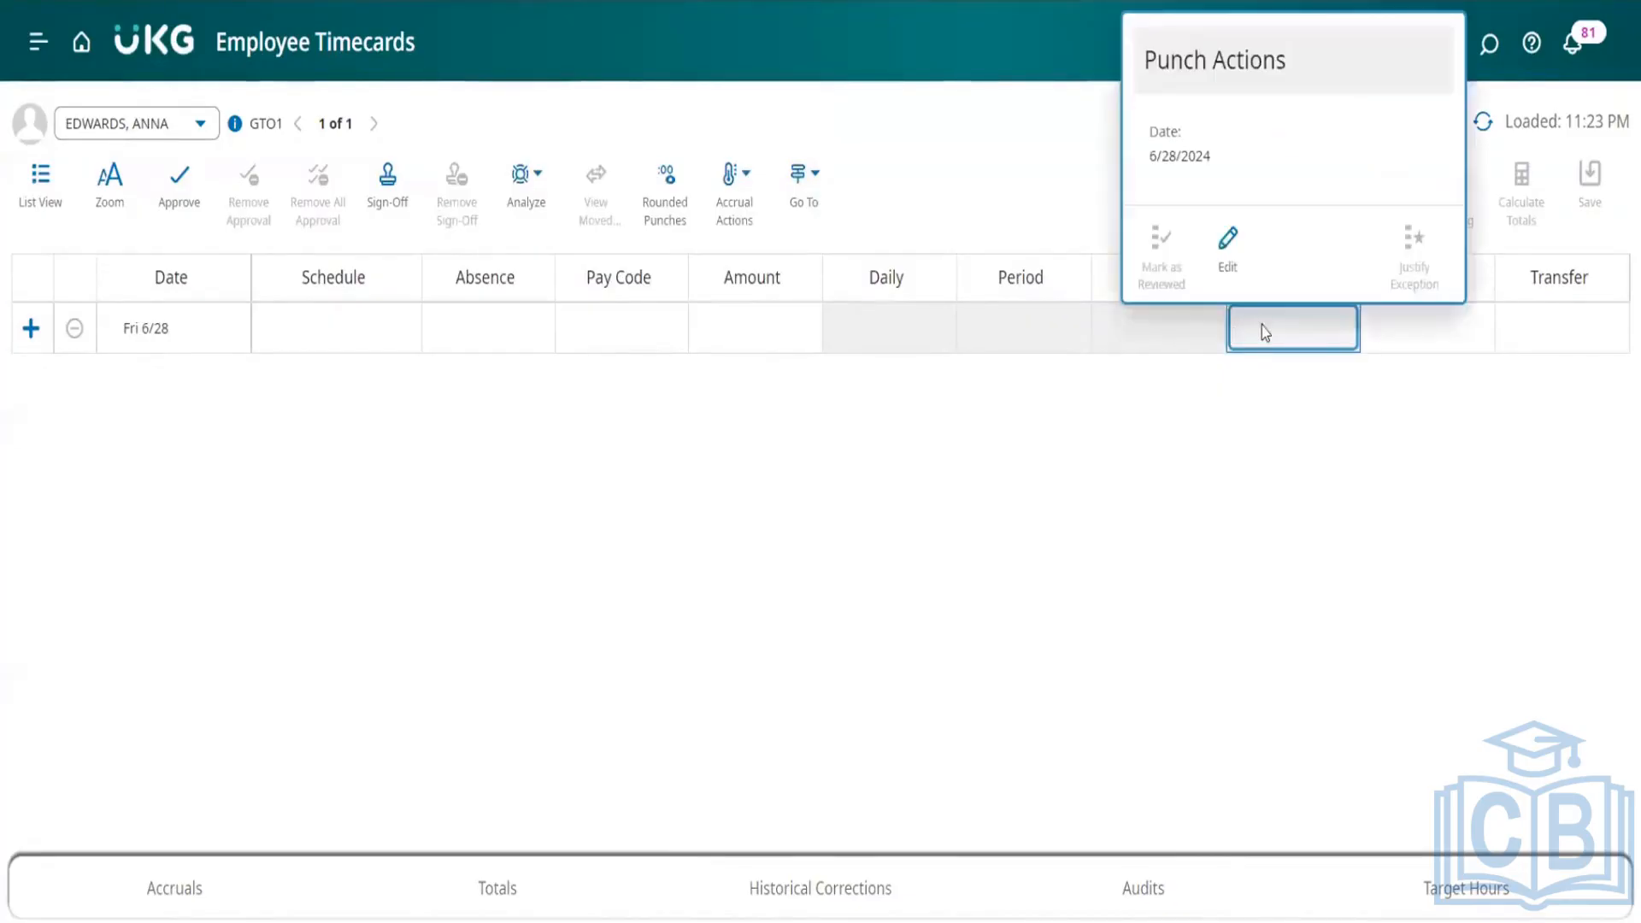
pyautogui.click(1228, 248)
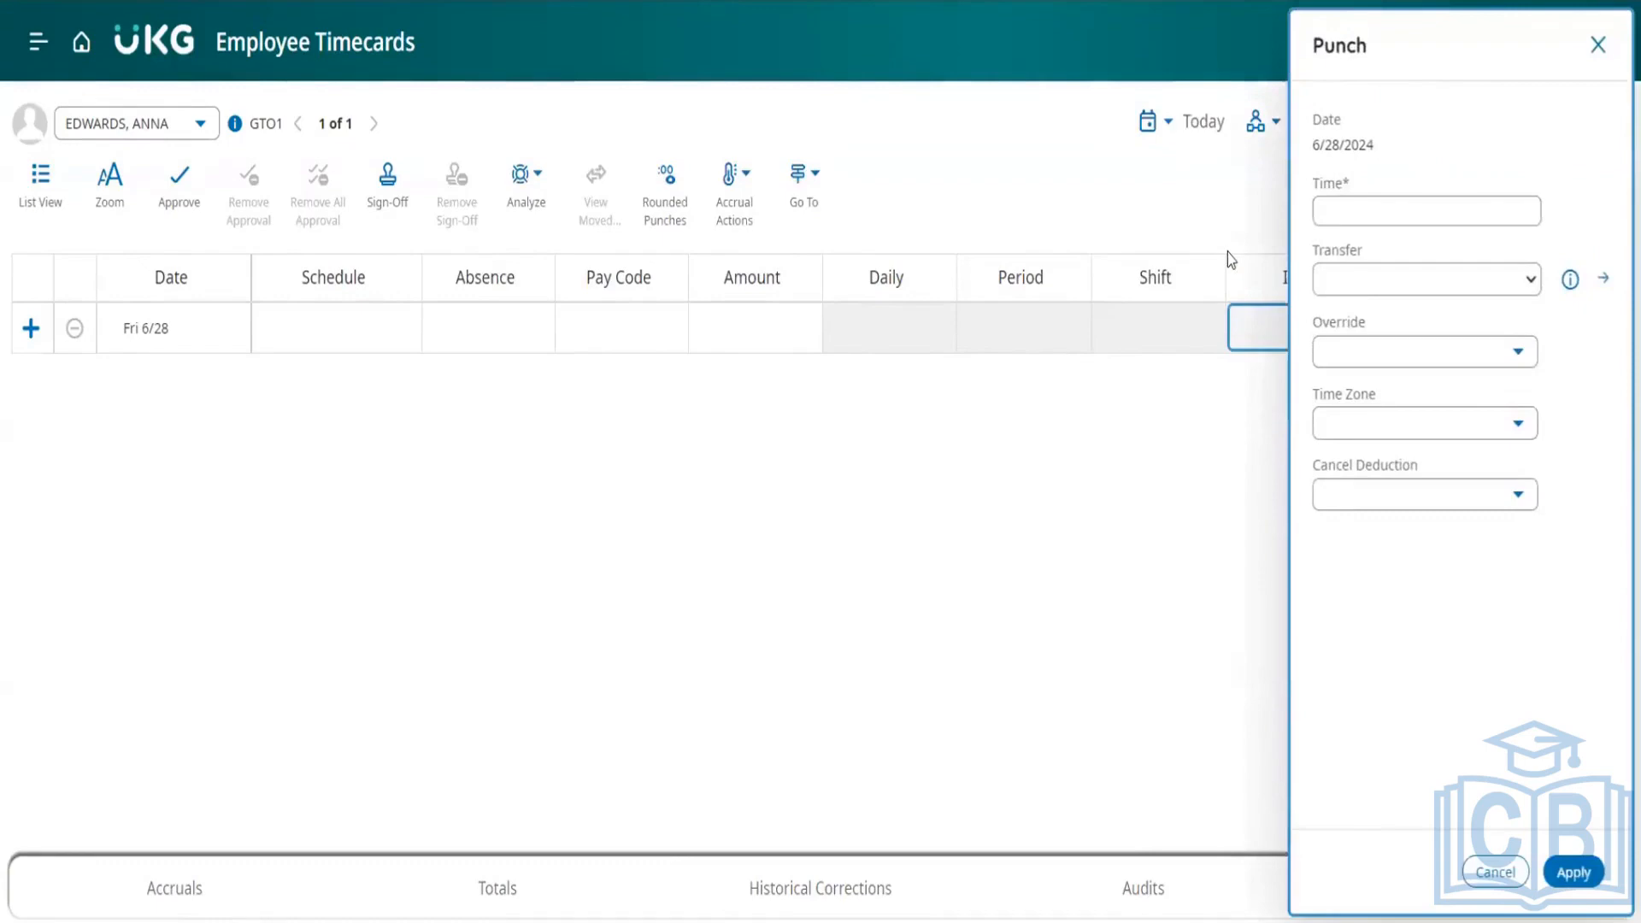
pyautogui.click(1597, 44)
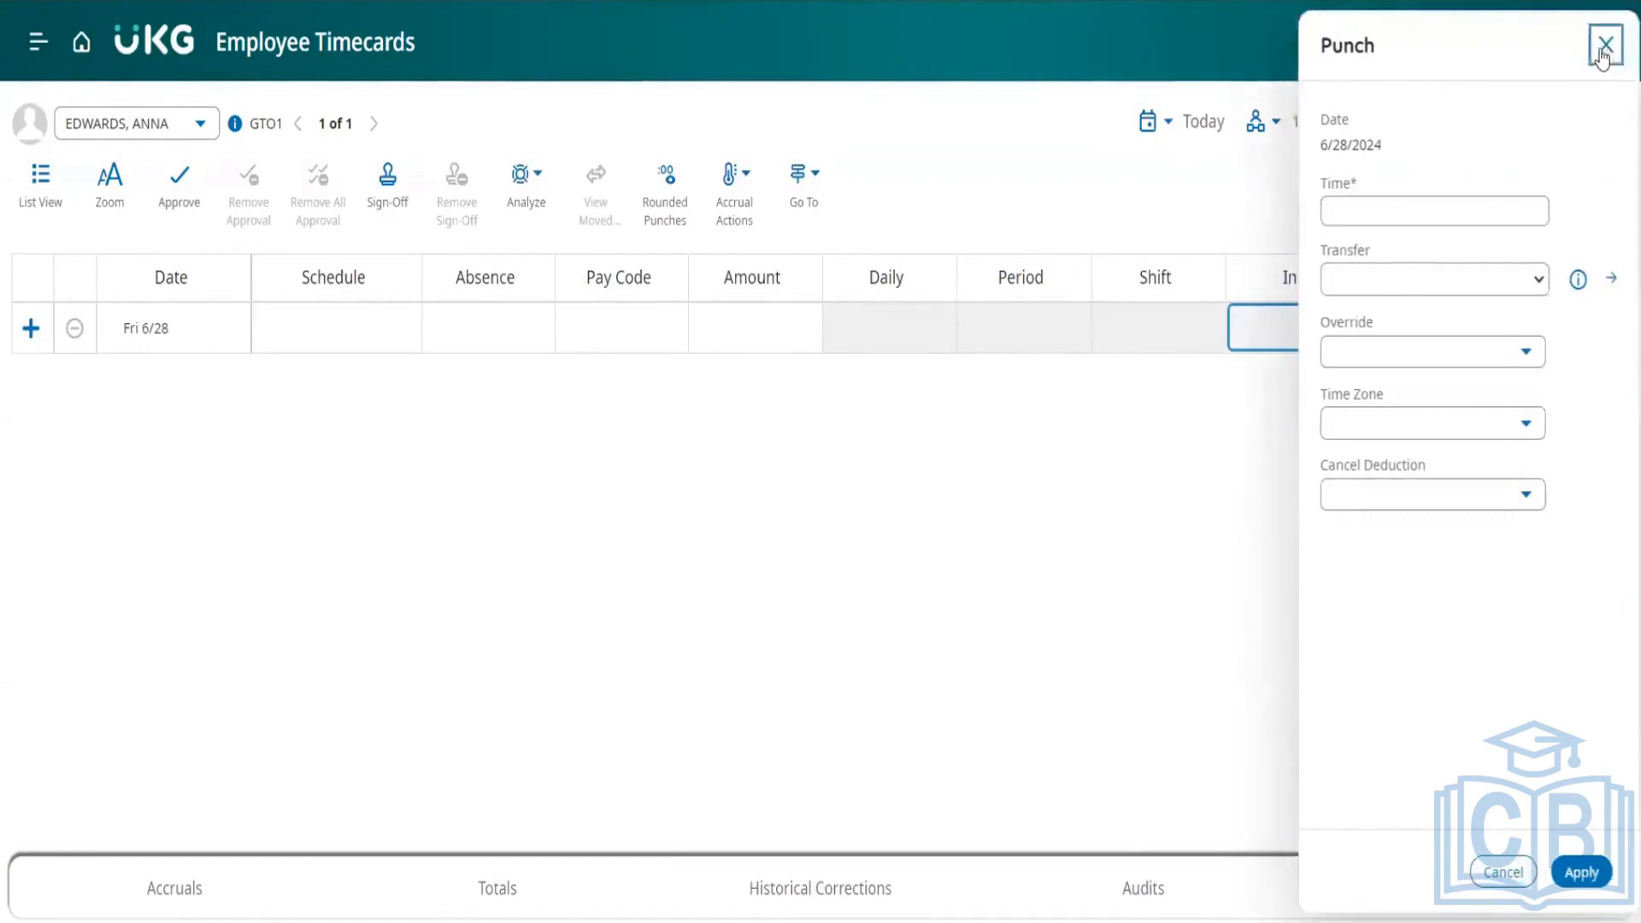
# Step: Enter an in punch of 8:00 AM and an out punch of 5:00 PM on Fri 6/28, and calculate the totals
pyautogui.click(1269, 335)
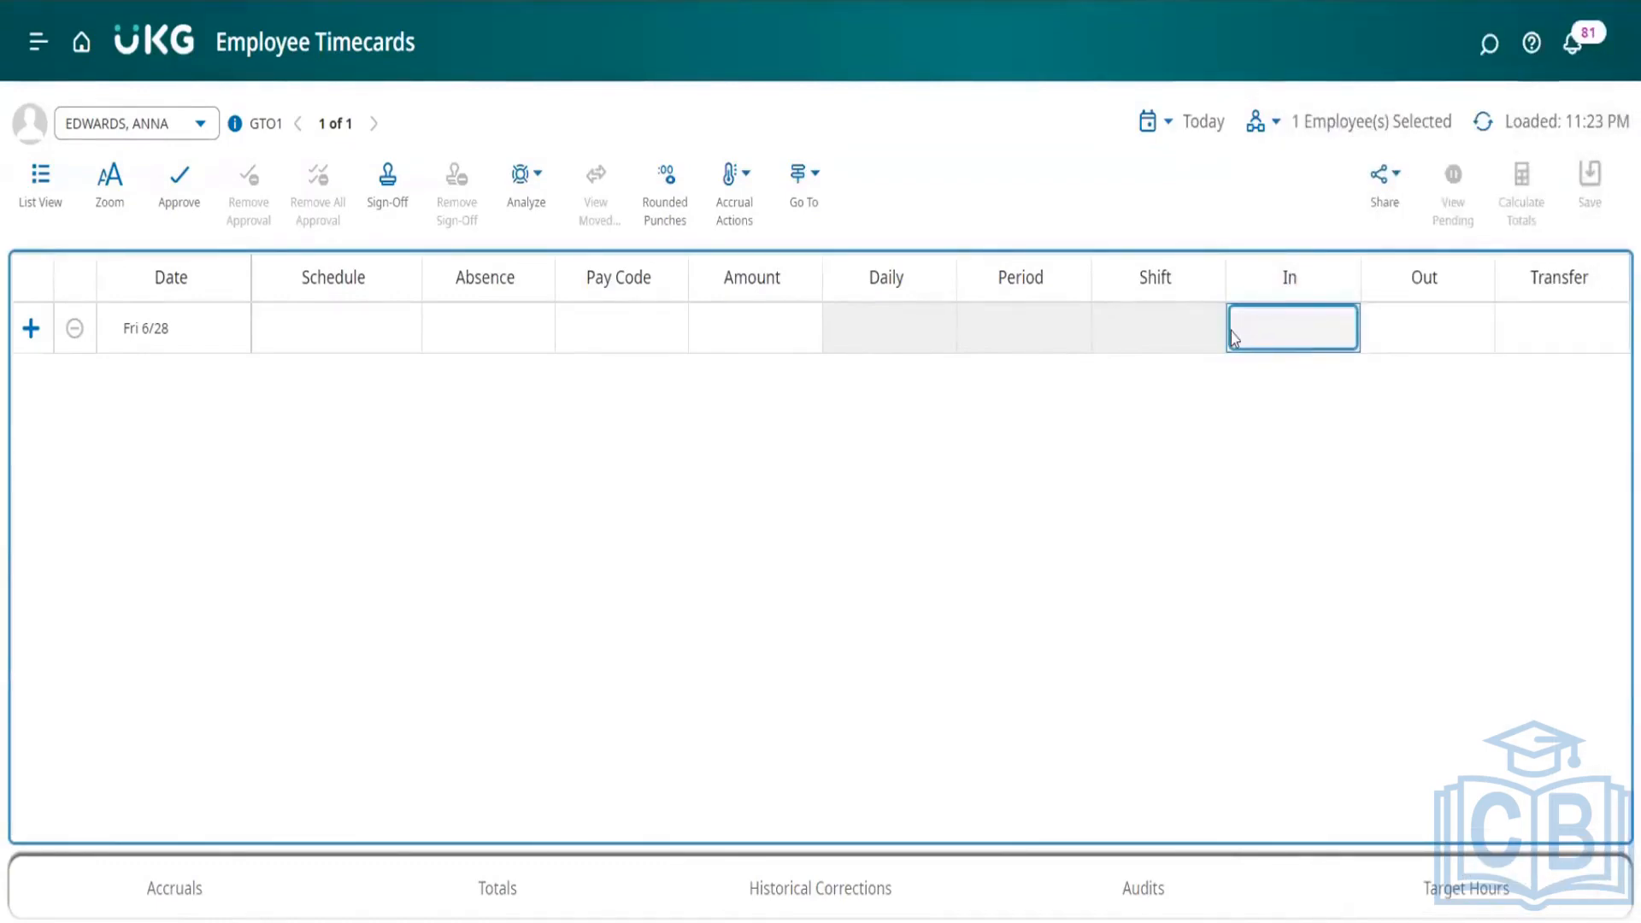
pyautogui.click(1373, 333)
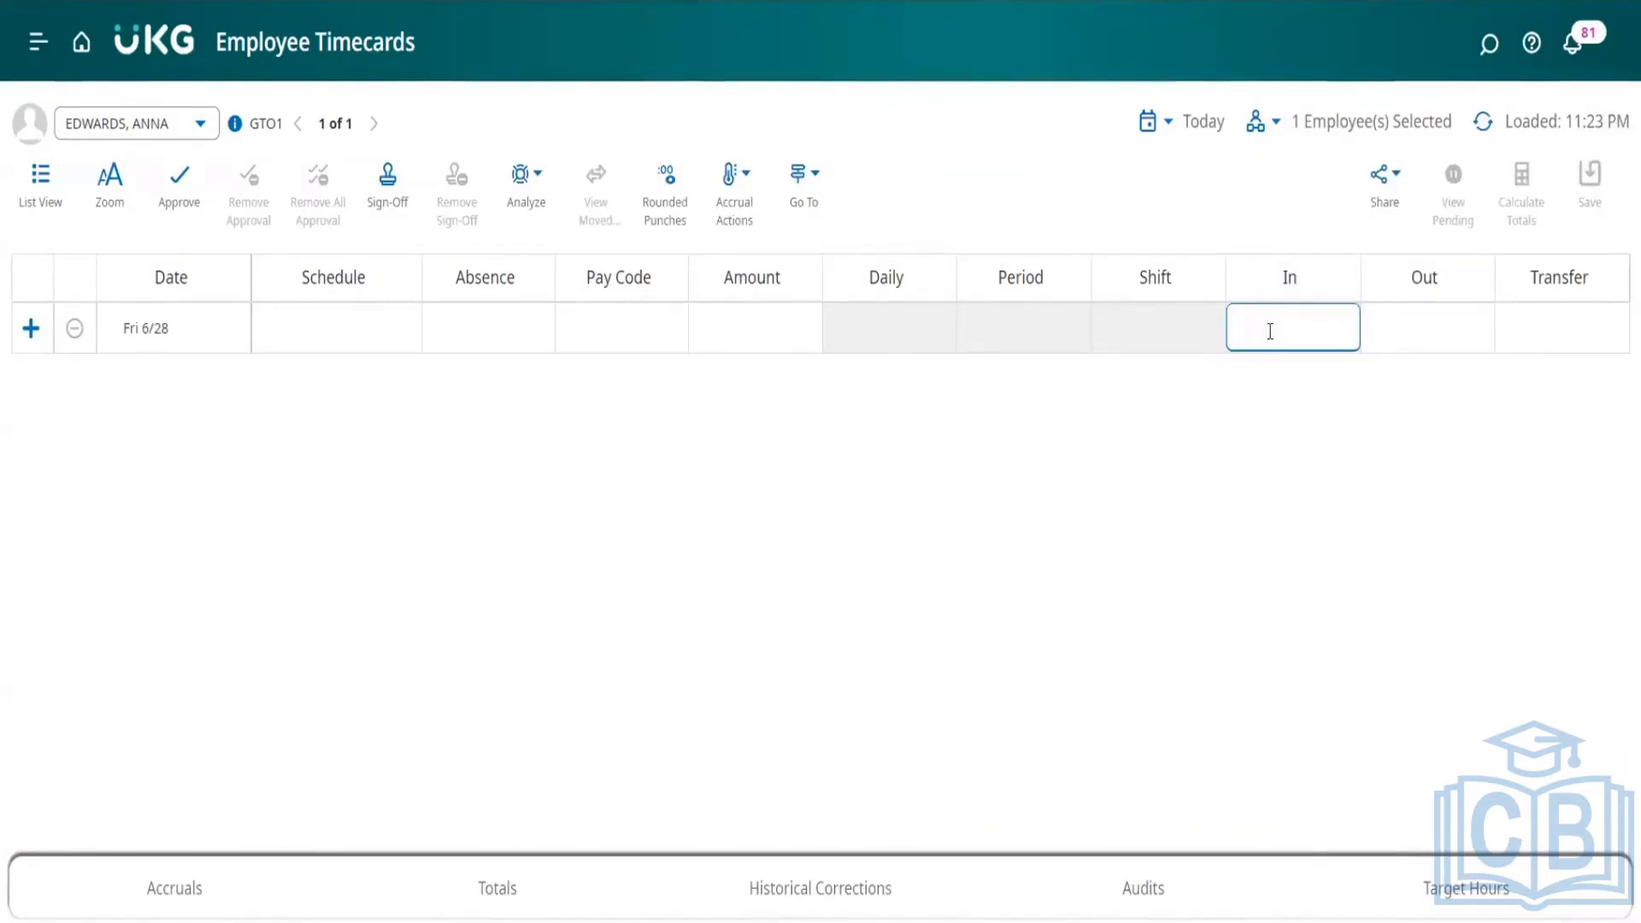
pyautogui.write('8')
pyautogui.press('Tab')
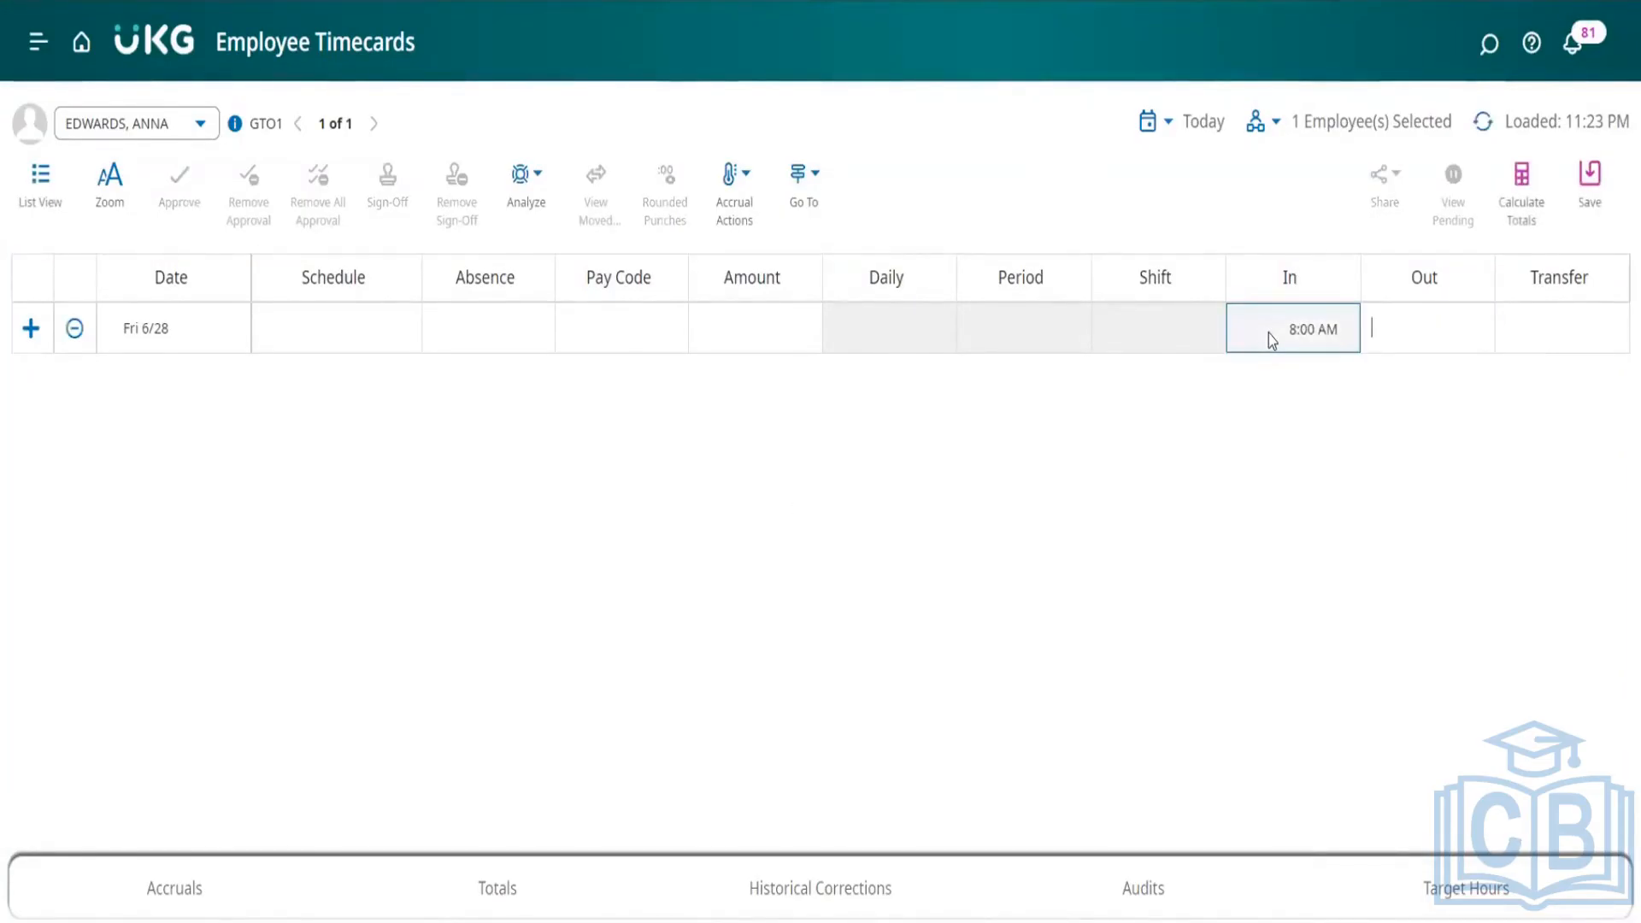
pyautogui.write('17')
pyautogui.press('Tab')
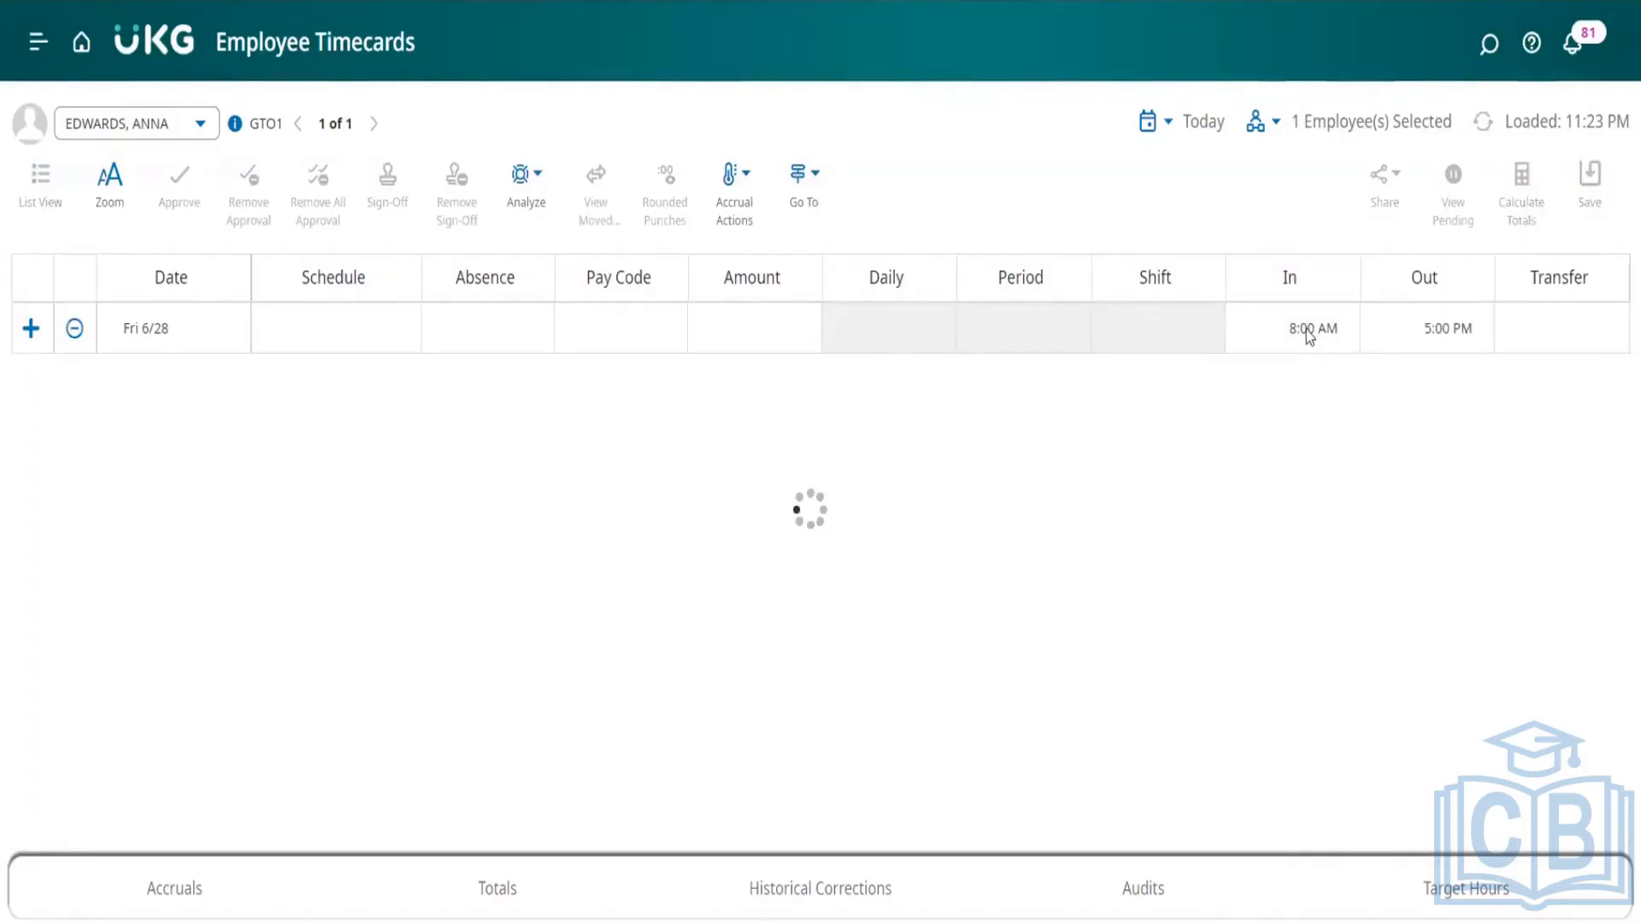
# Step: Open the comments for the 8:00 AM in punch on Fri 6/28
pyautogui.click(1306, 330)
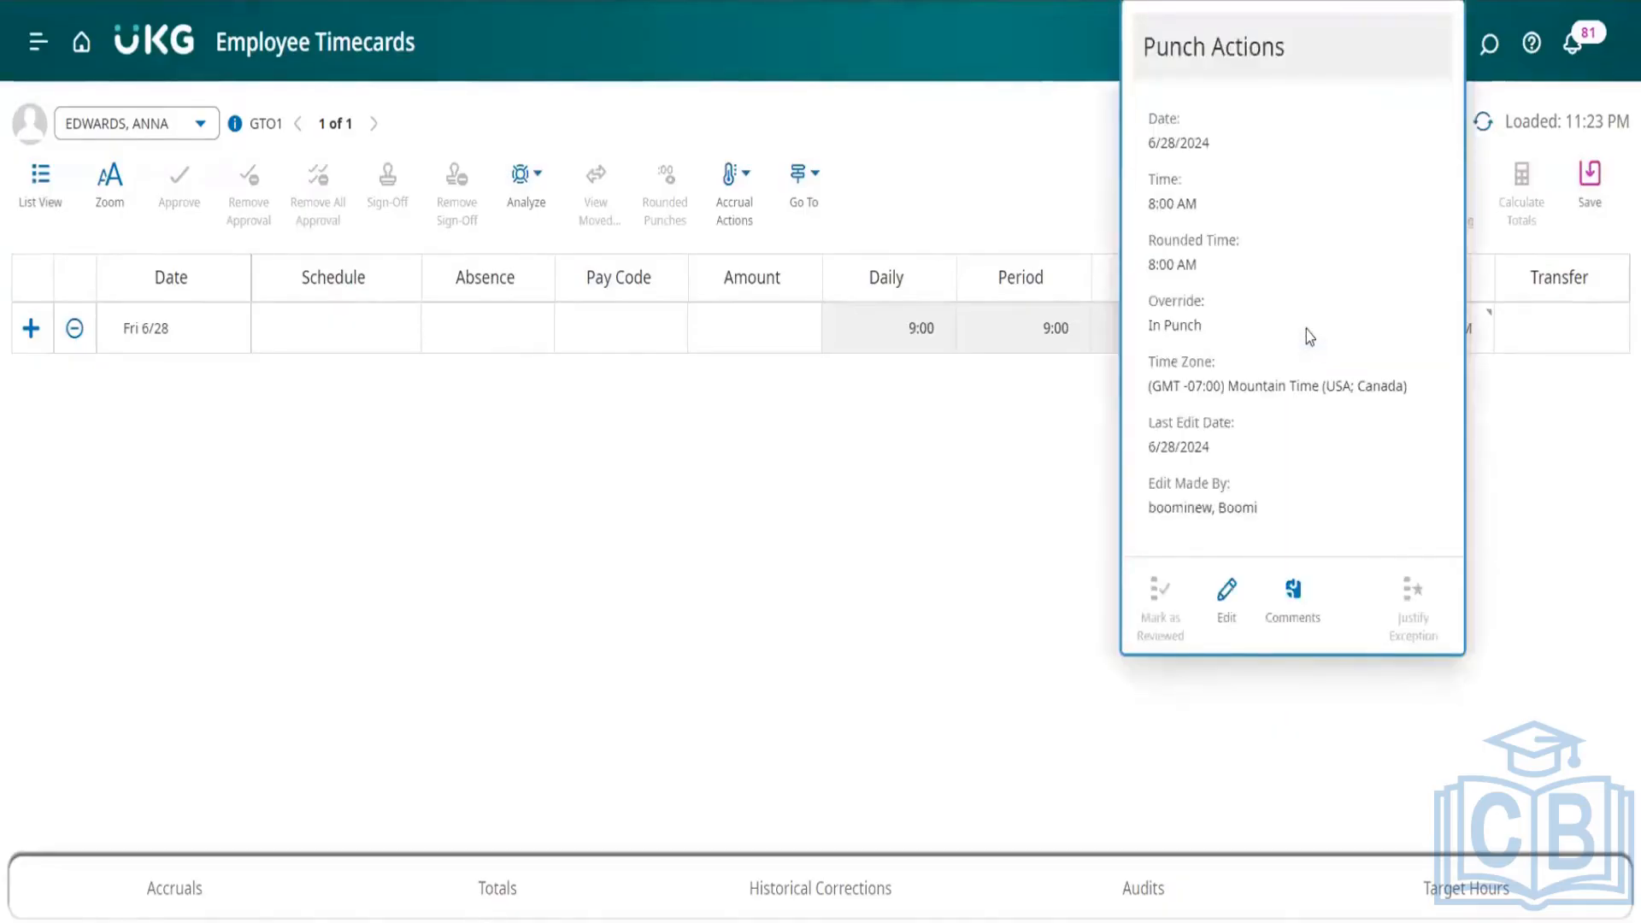
pyautogui.rightClick(1468, 524)
pyautogui.click(1573, 518)
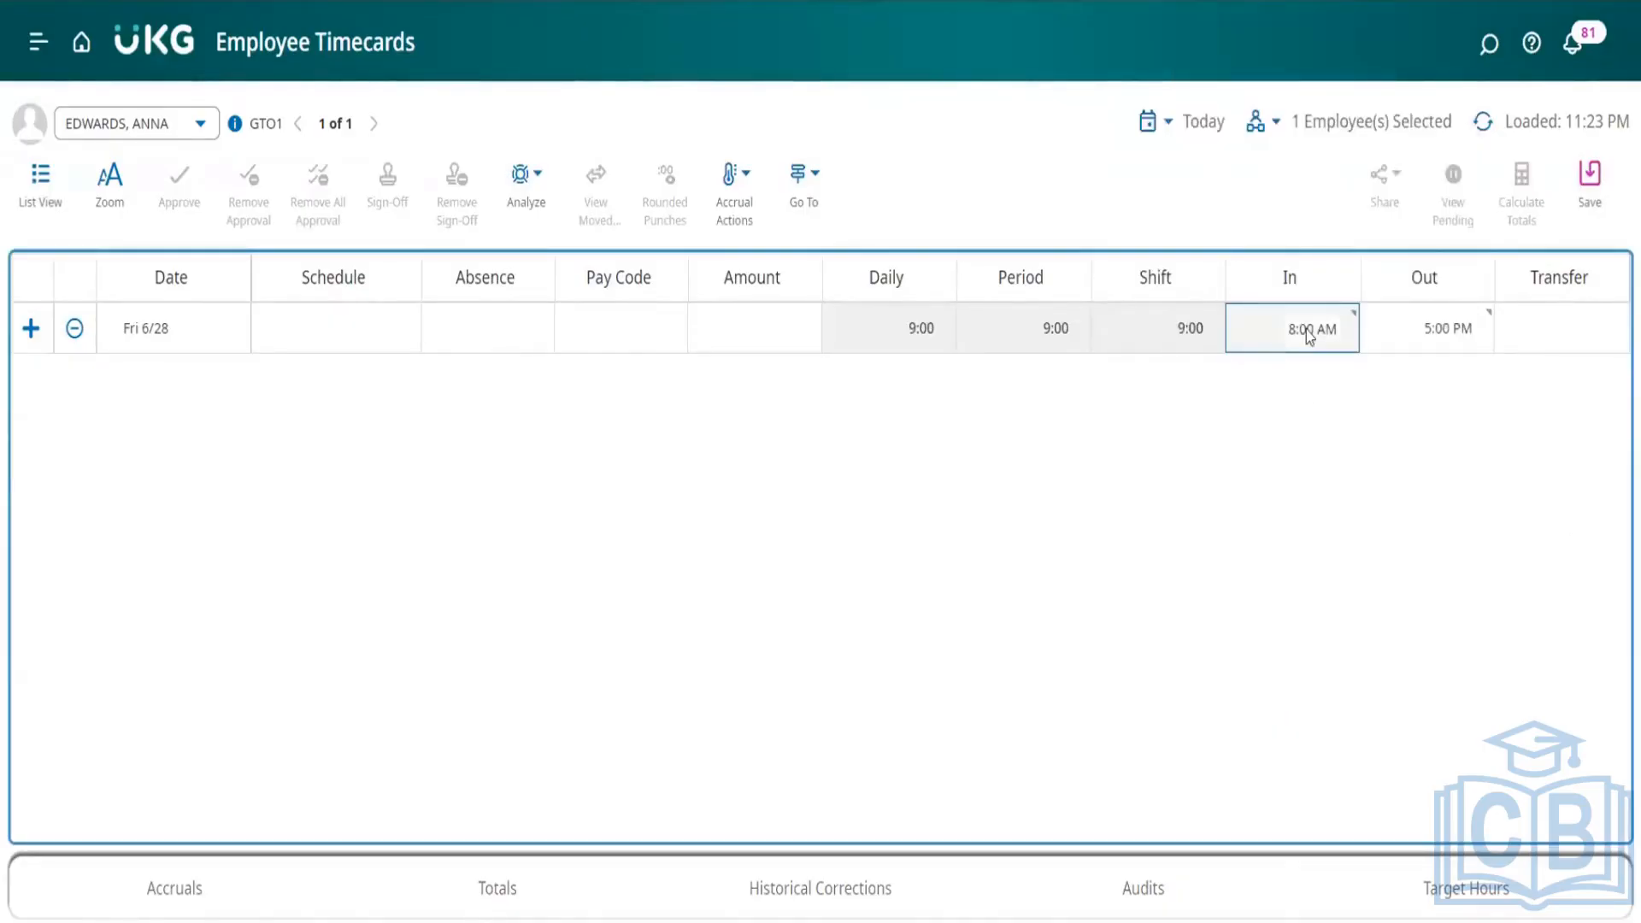
pyautogui.click(1306, 330)
pyautogui.rightClick(1300, 596)
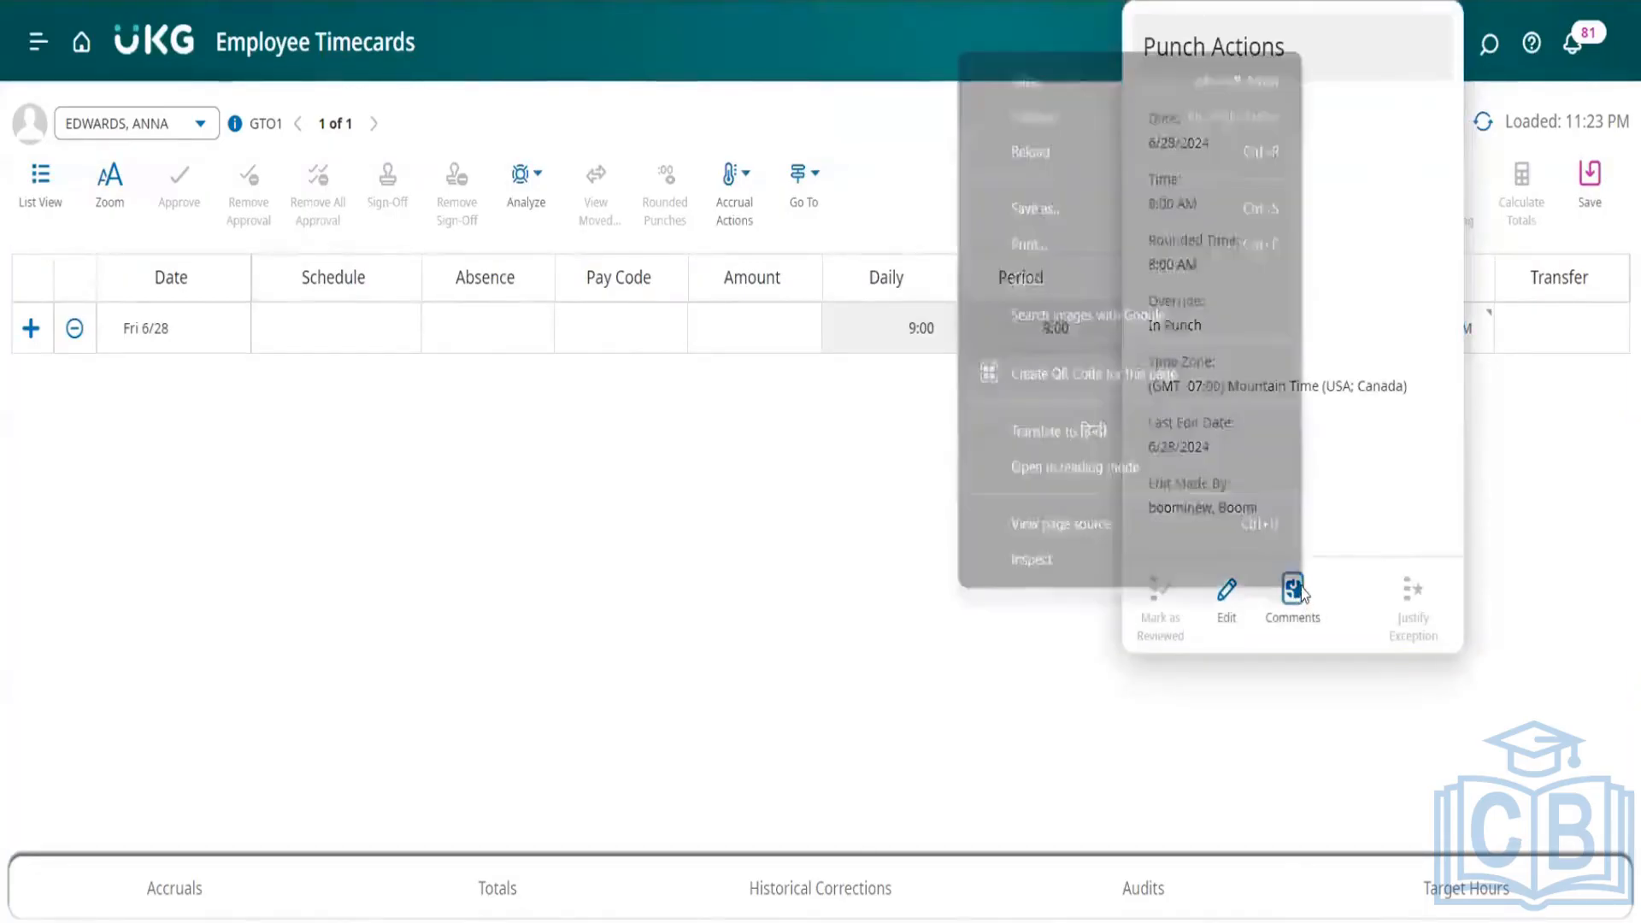
pyautogui.click(1285, 605)
pyautogui.click(1285, 606)
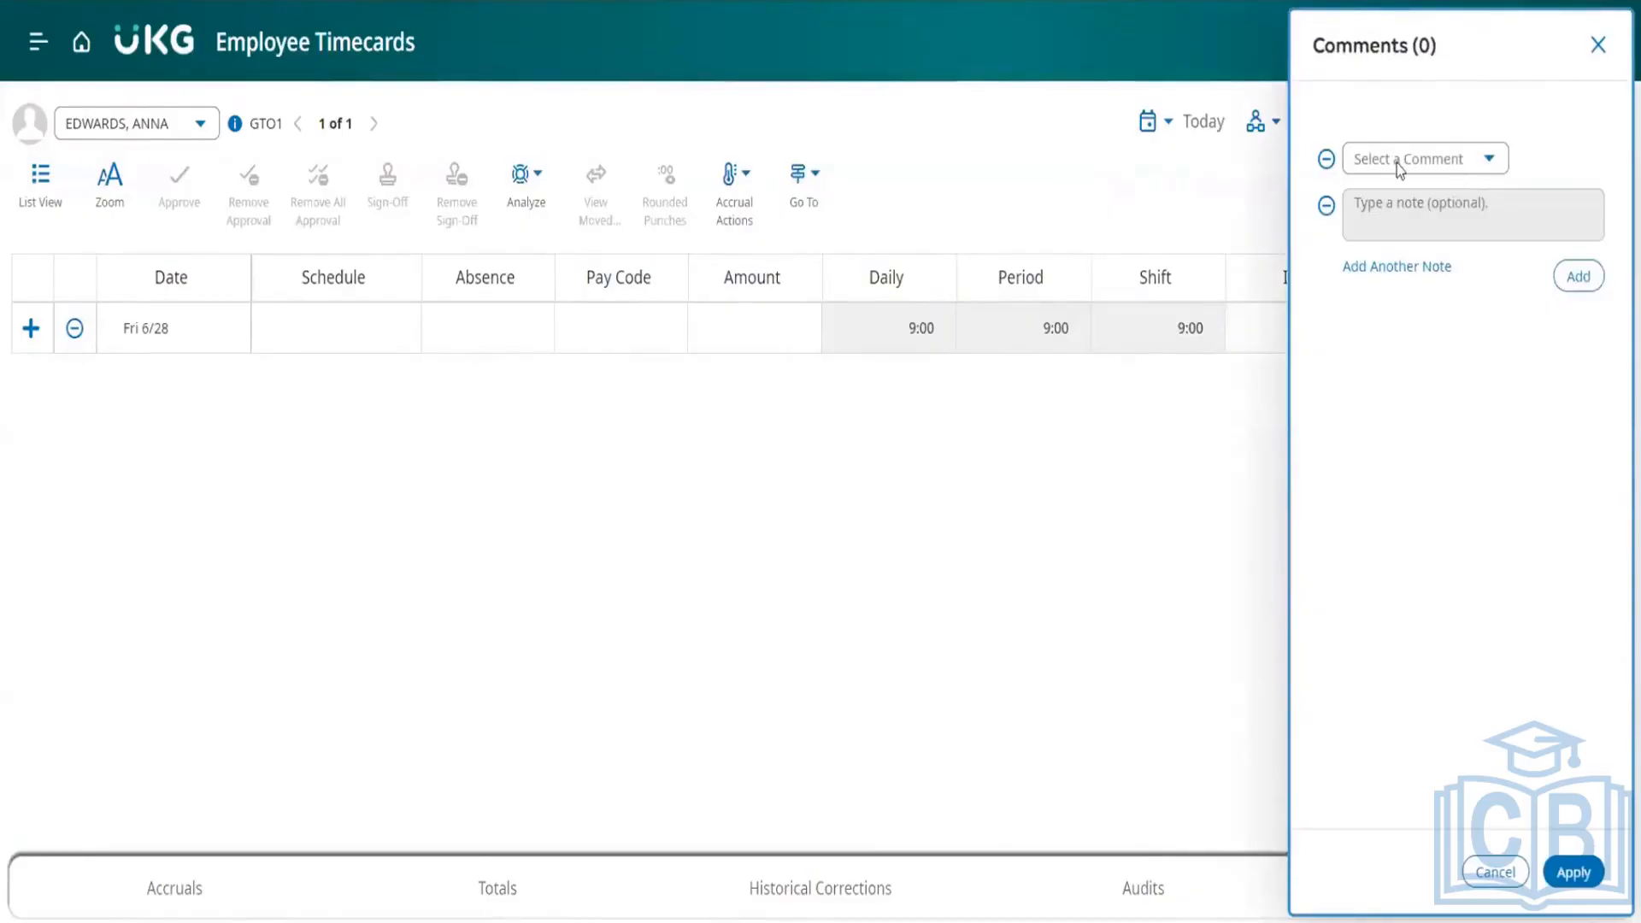
# Step: Browse the predefined comments available for the in punch
pyautogui.click(1492, 161)
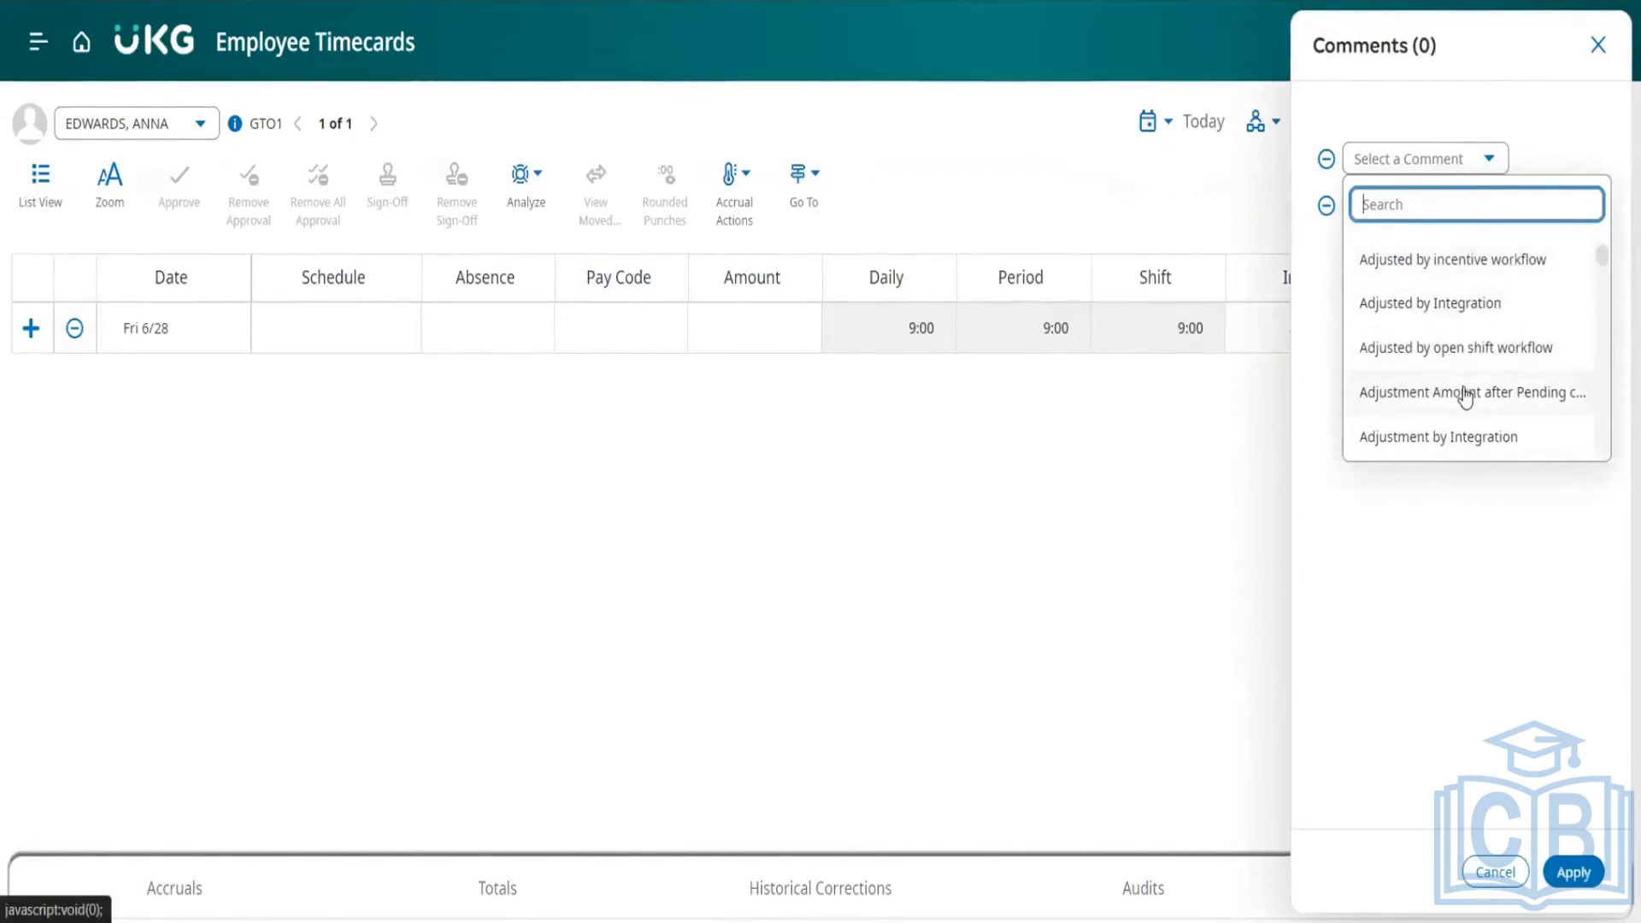
pyautogui.scroll(-10, 1465, 392)
pyautogui.click(1376, 550)
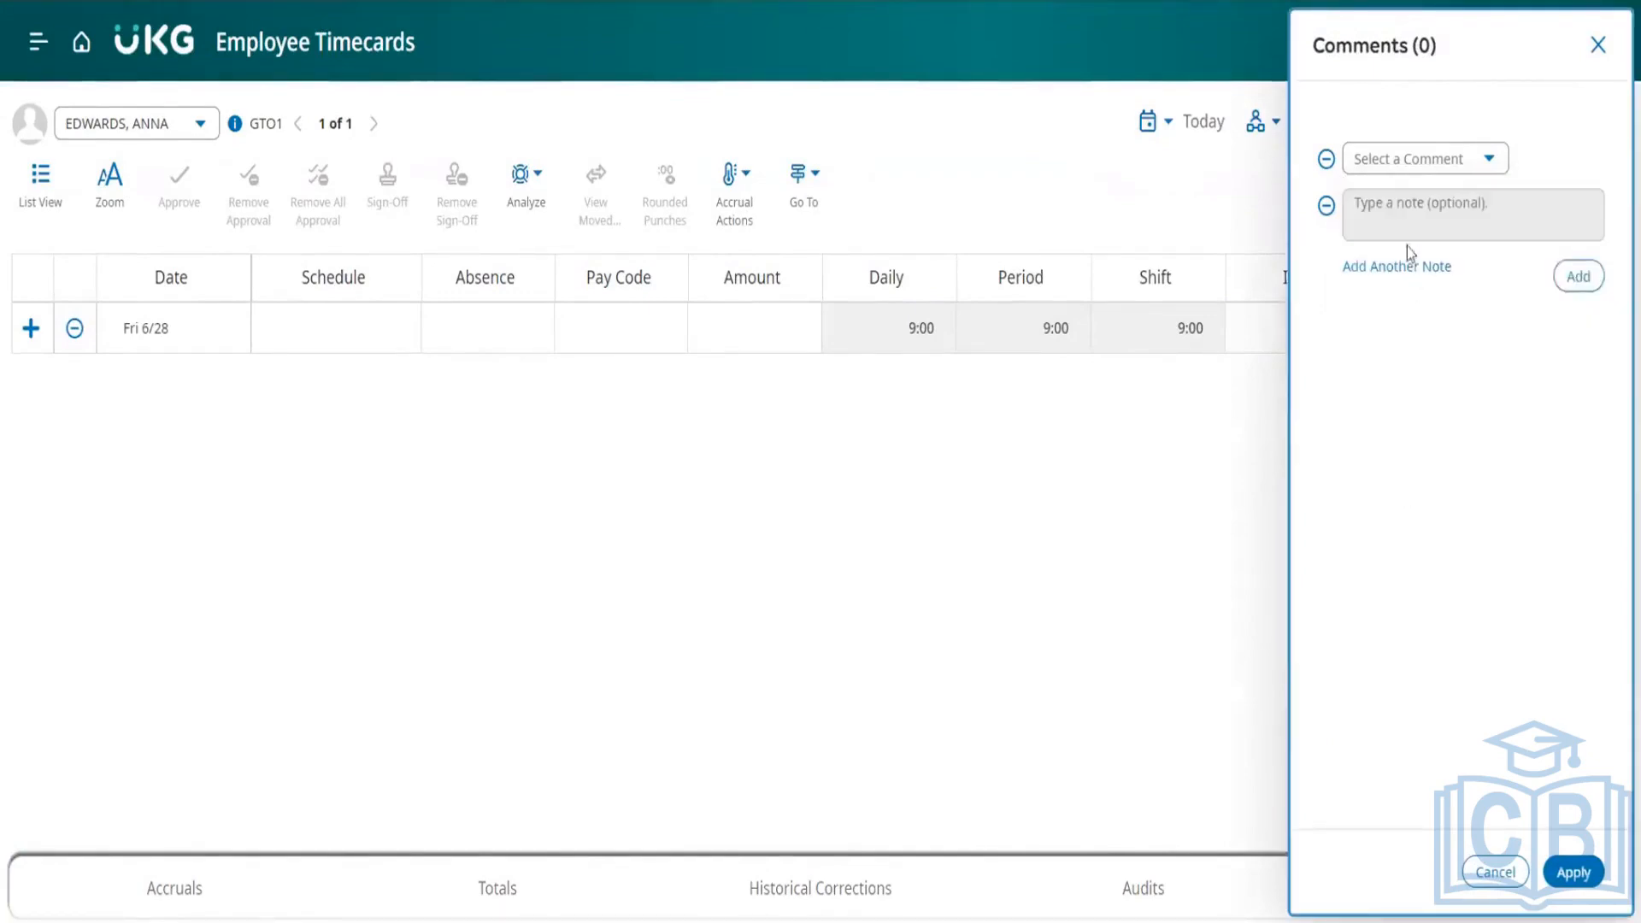
pyautogui.click(1382, 162)
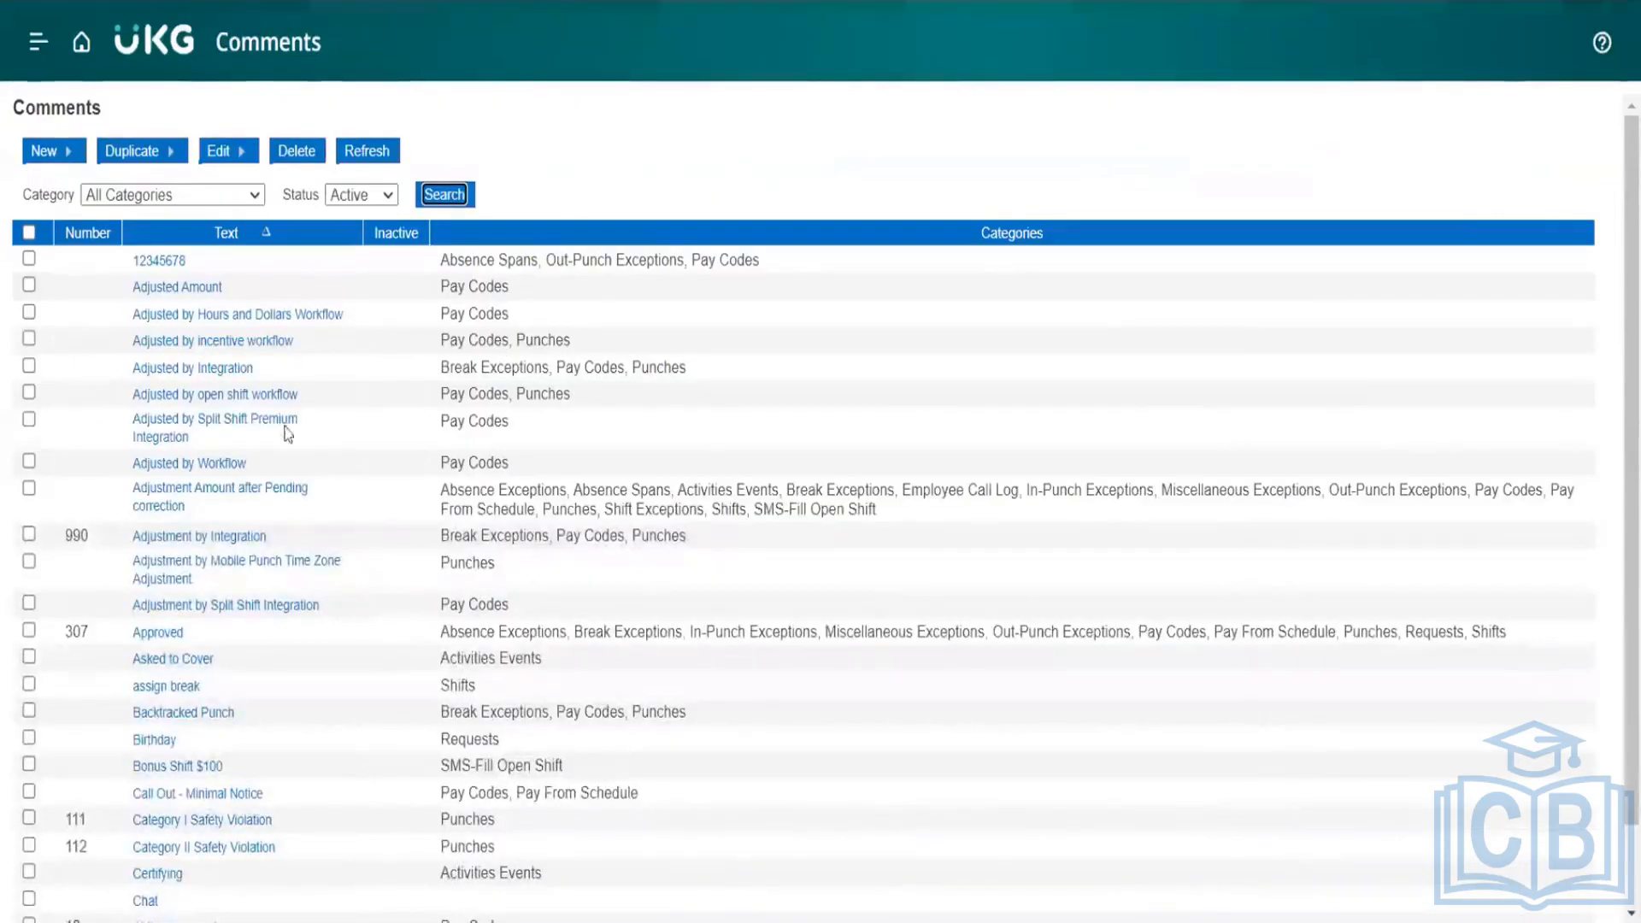
# Step: On the Comments setup page, filter the active comments by the Punches category
pyautogui.click(223, 196)
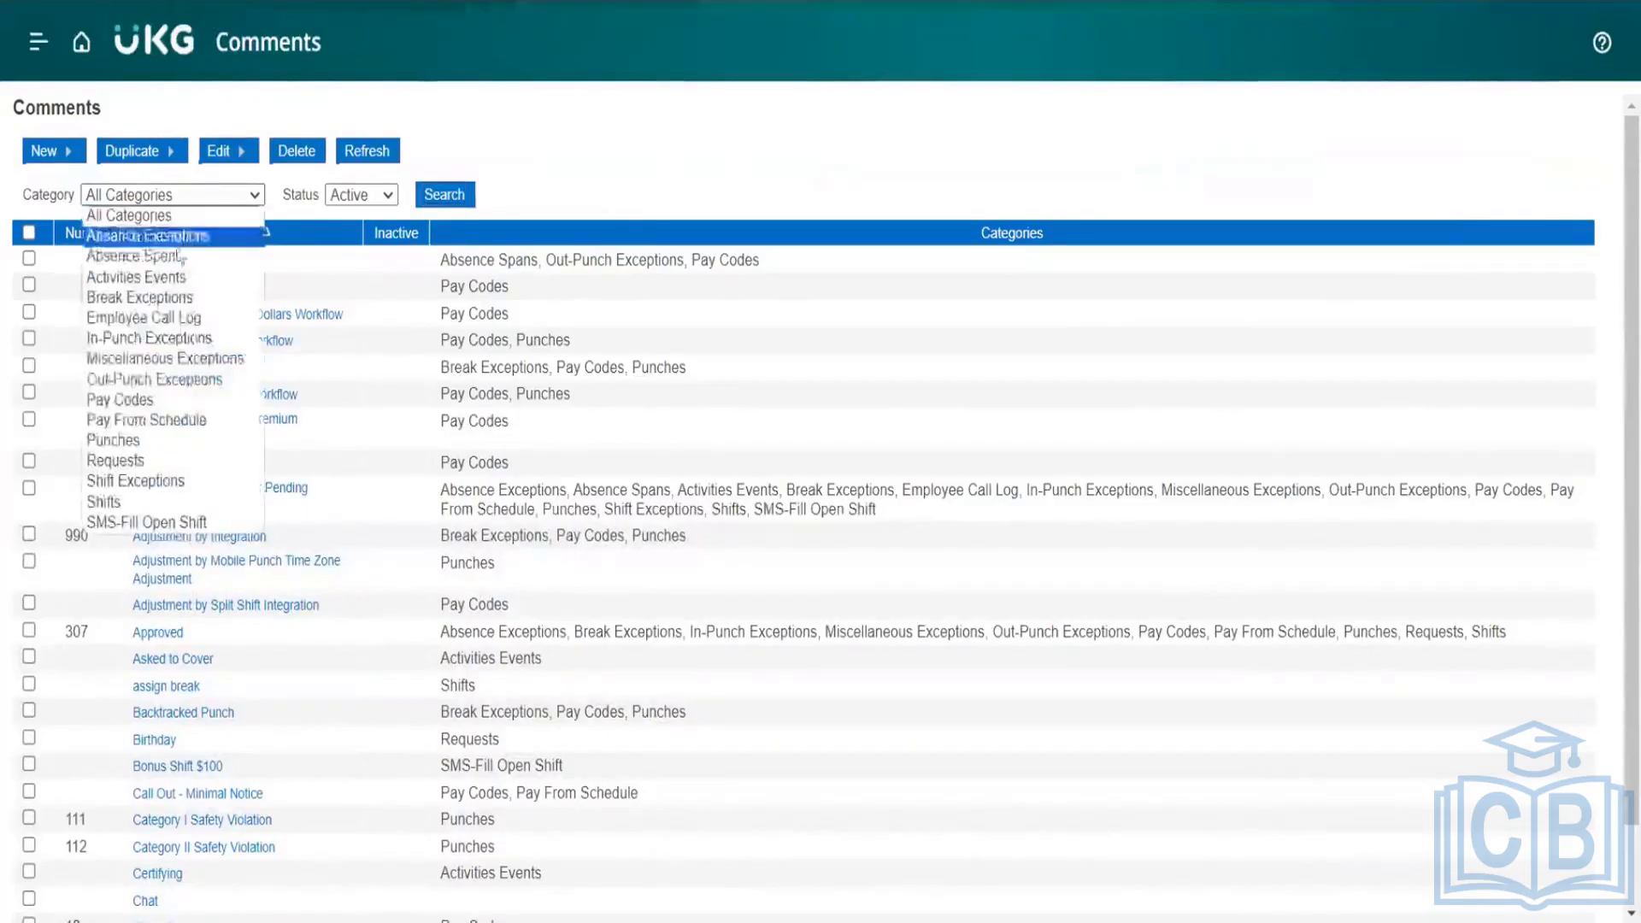
pyautogui.click(111, 441)
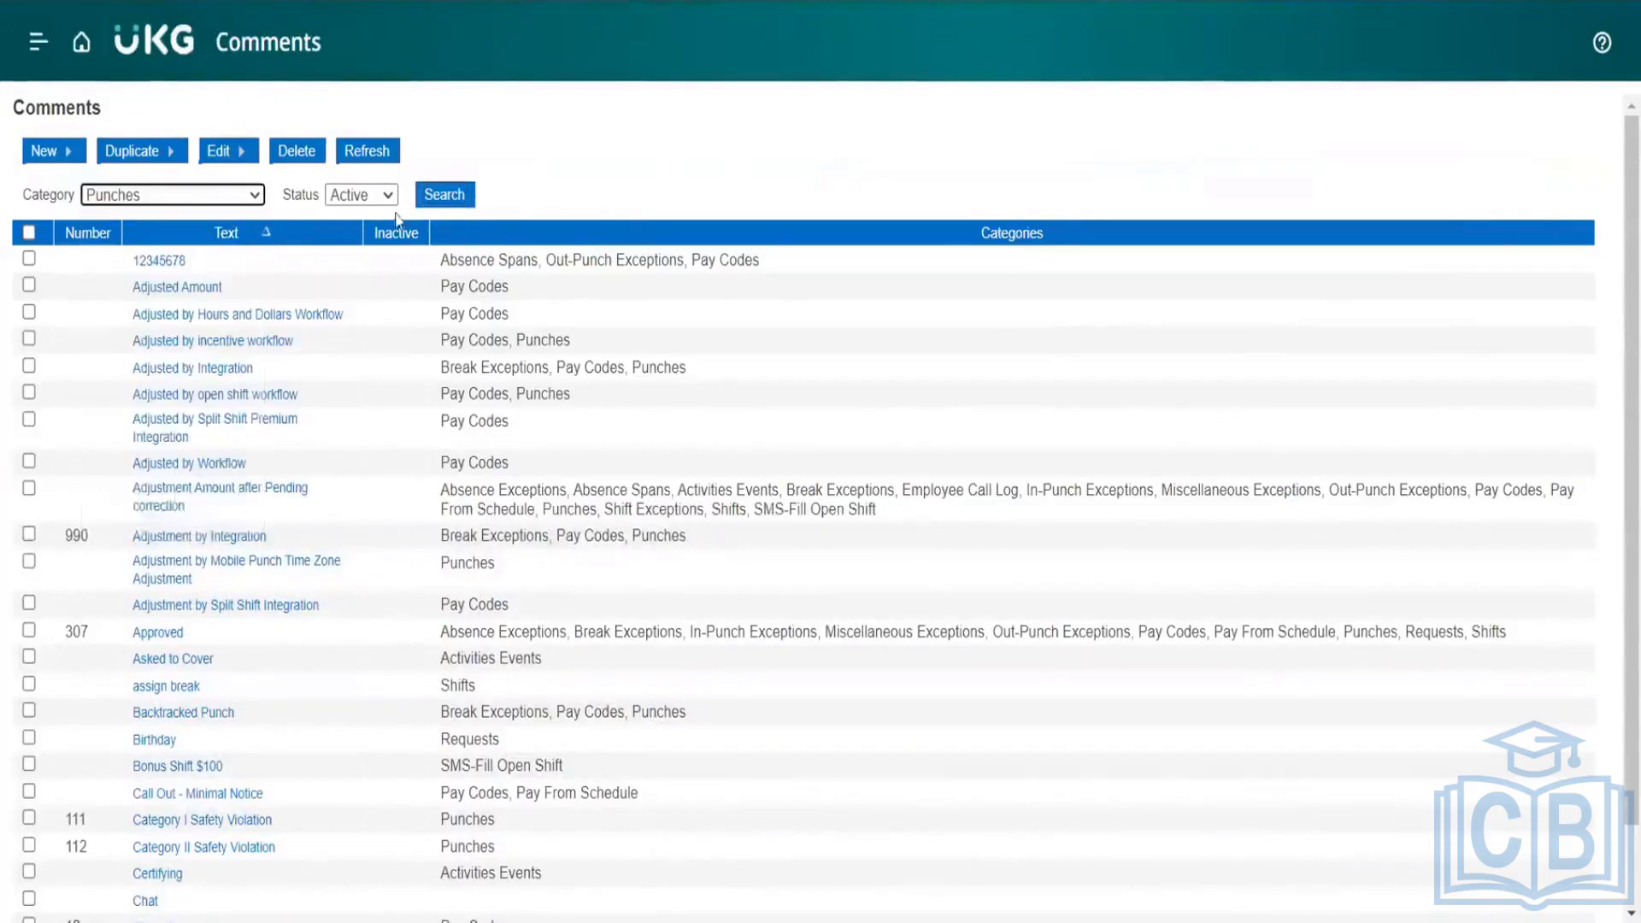
pyautogui.click(443, 196)
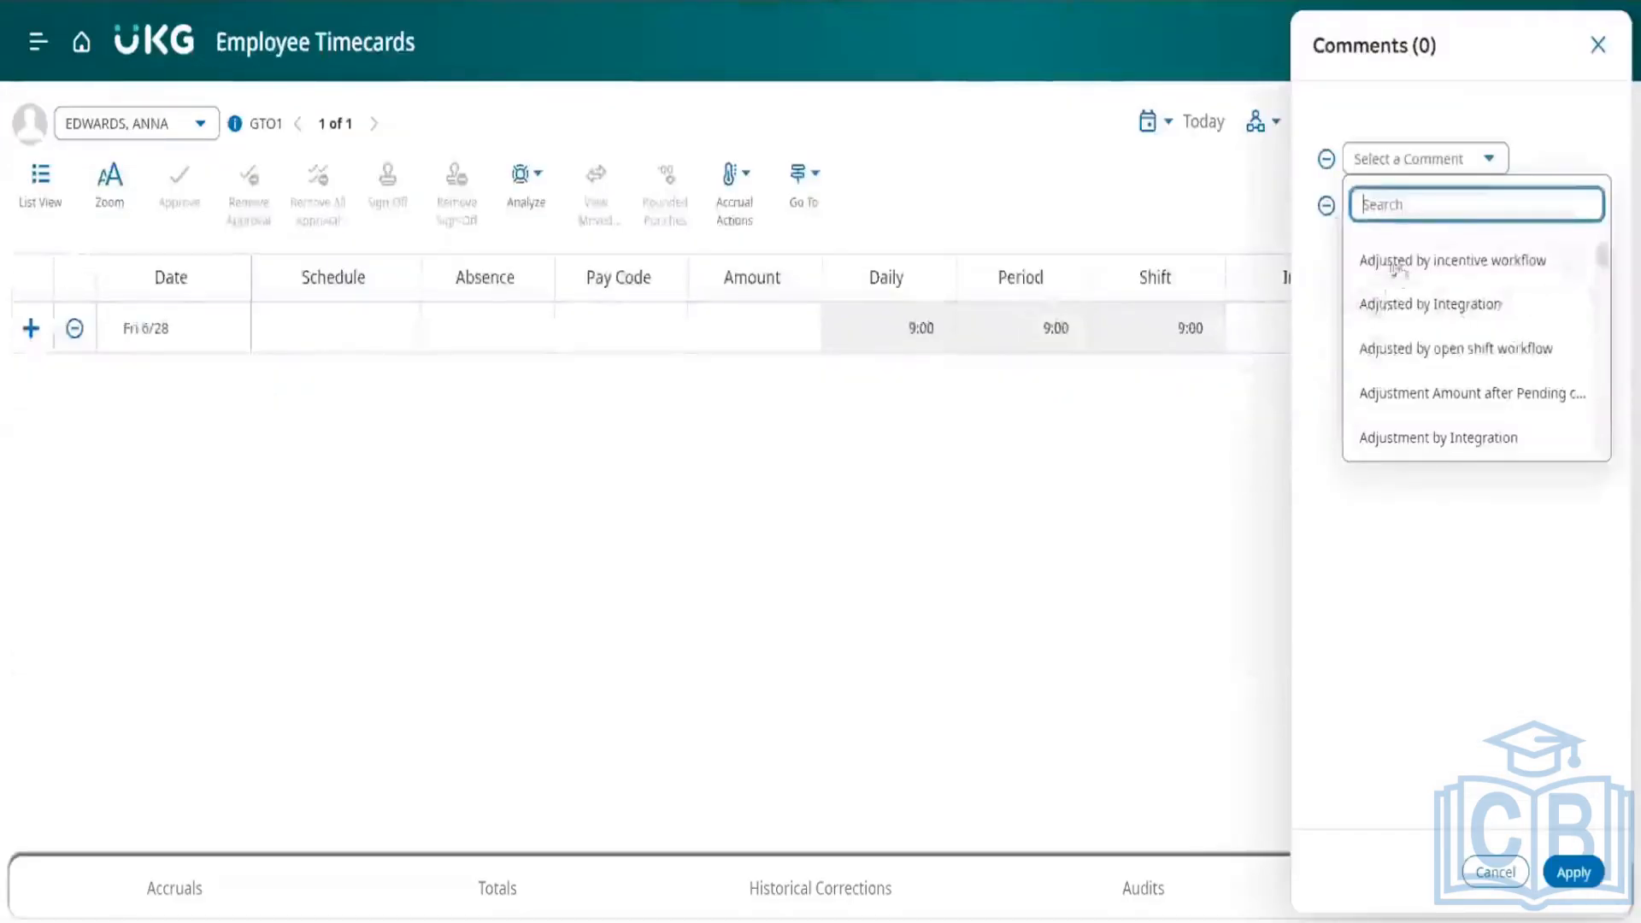
# Step: Back in the punch's comments on the timecard, choose the VTO comment with the note "hceukdjywcsidnsgfukaw", and close without applying
pyautogui.click(1467, 528)
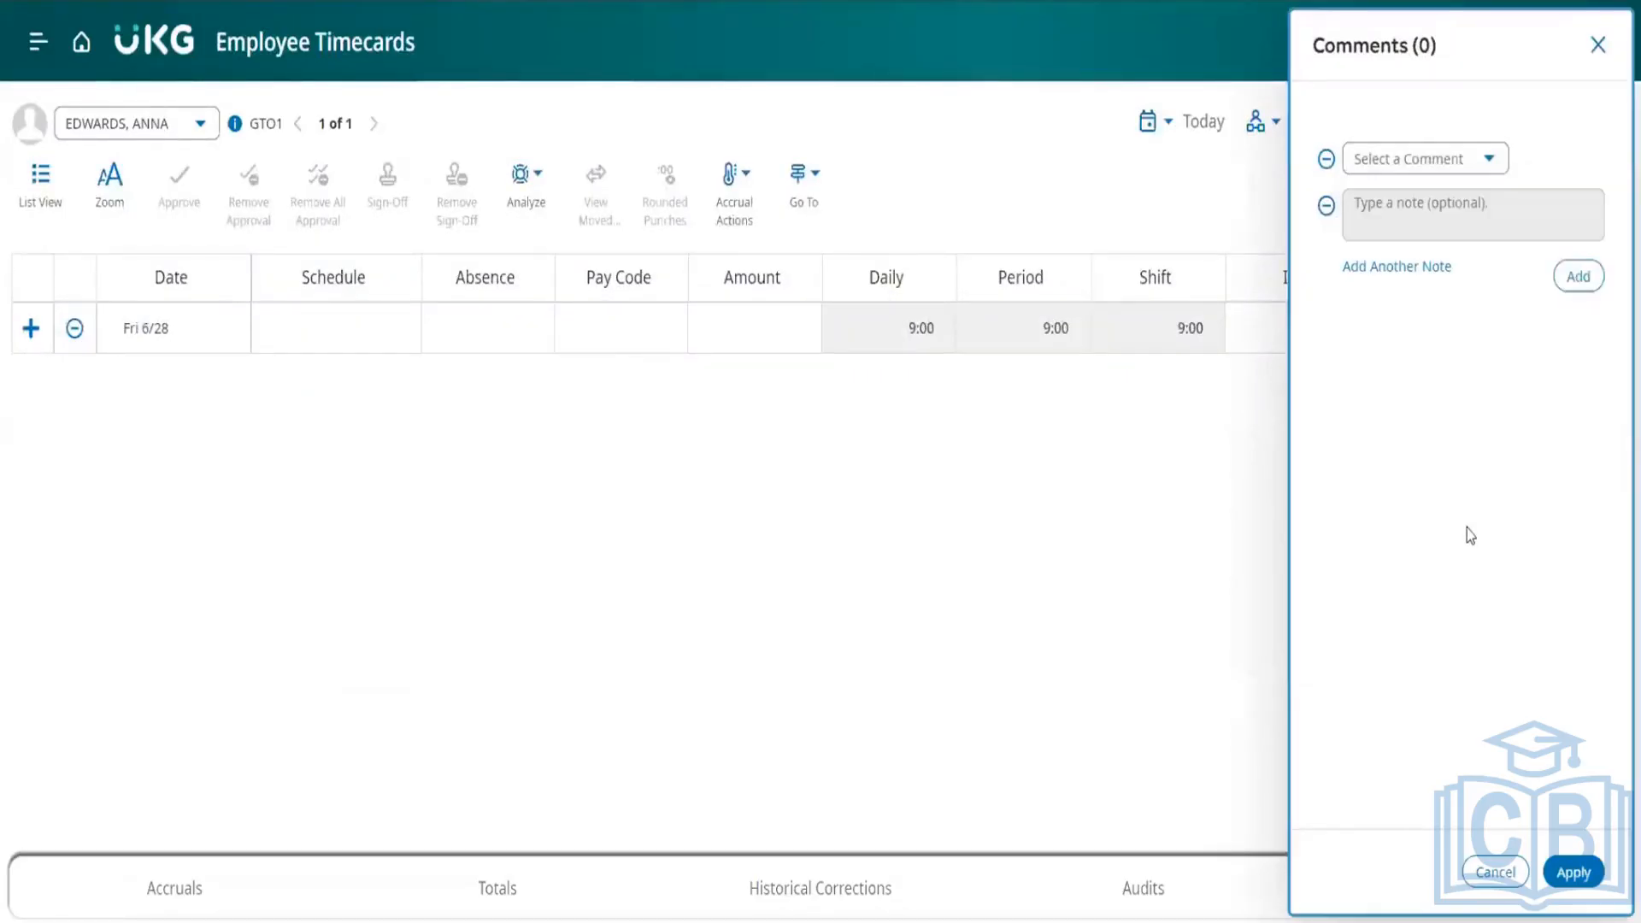
pyautogui.click(1410, 162)
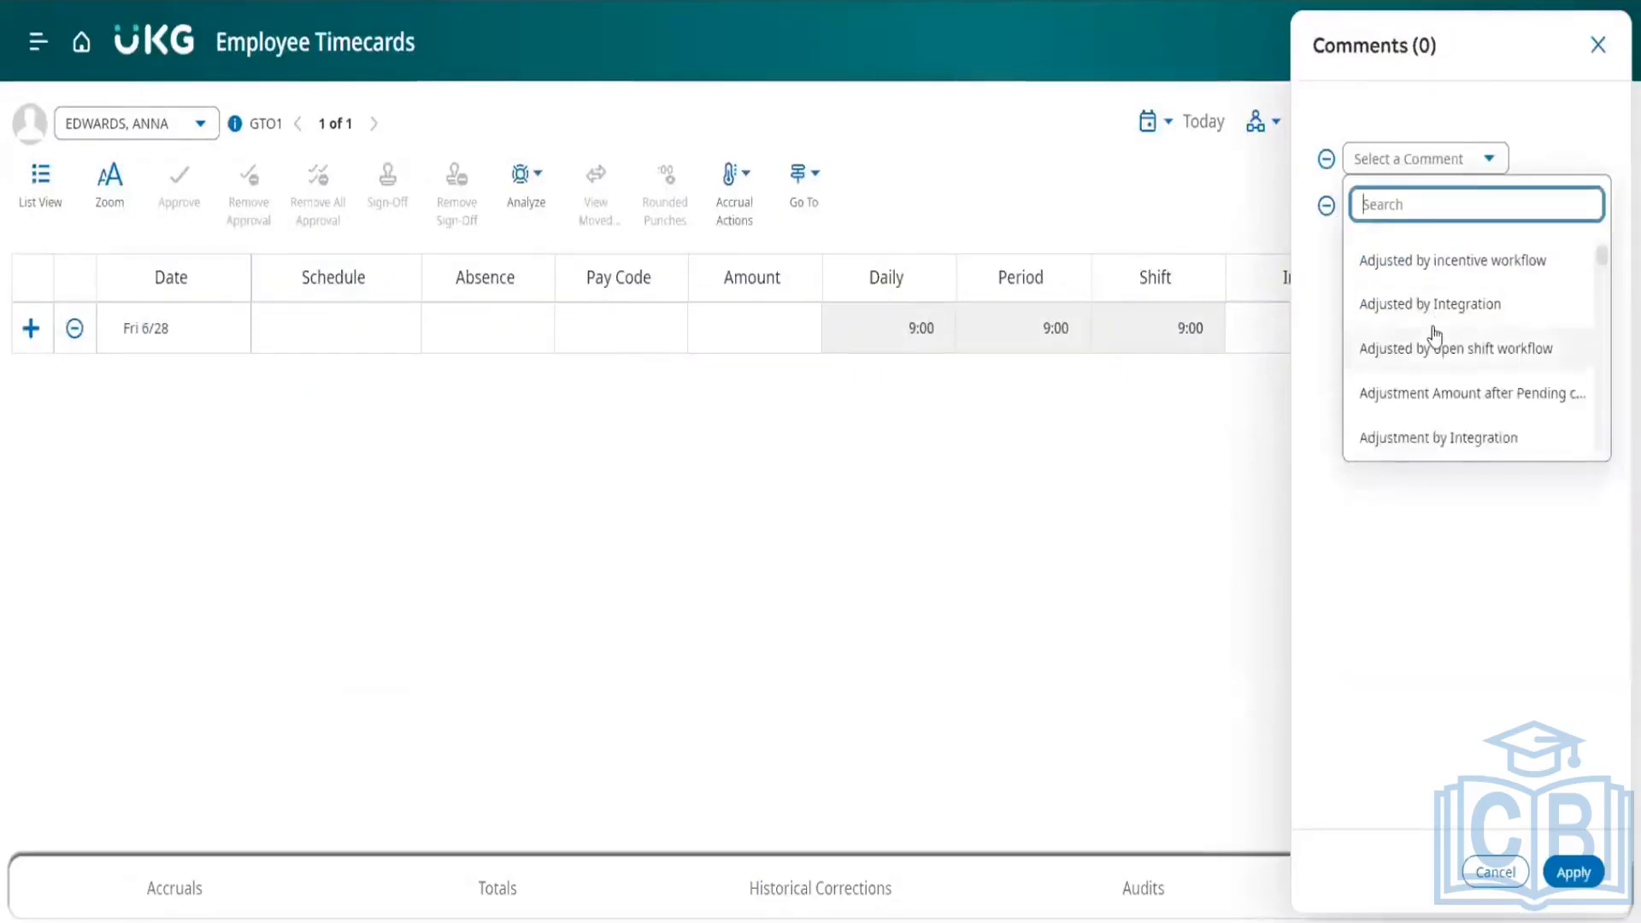
pyautogui.scroll(-10, 1435, 337)
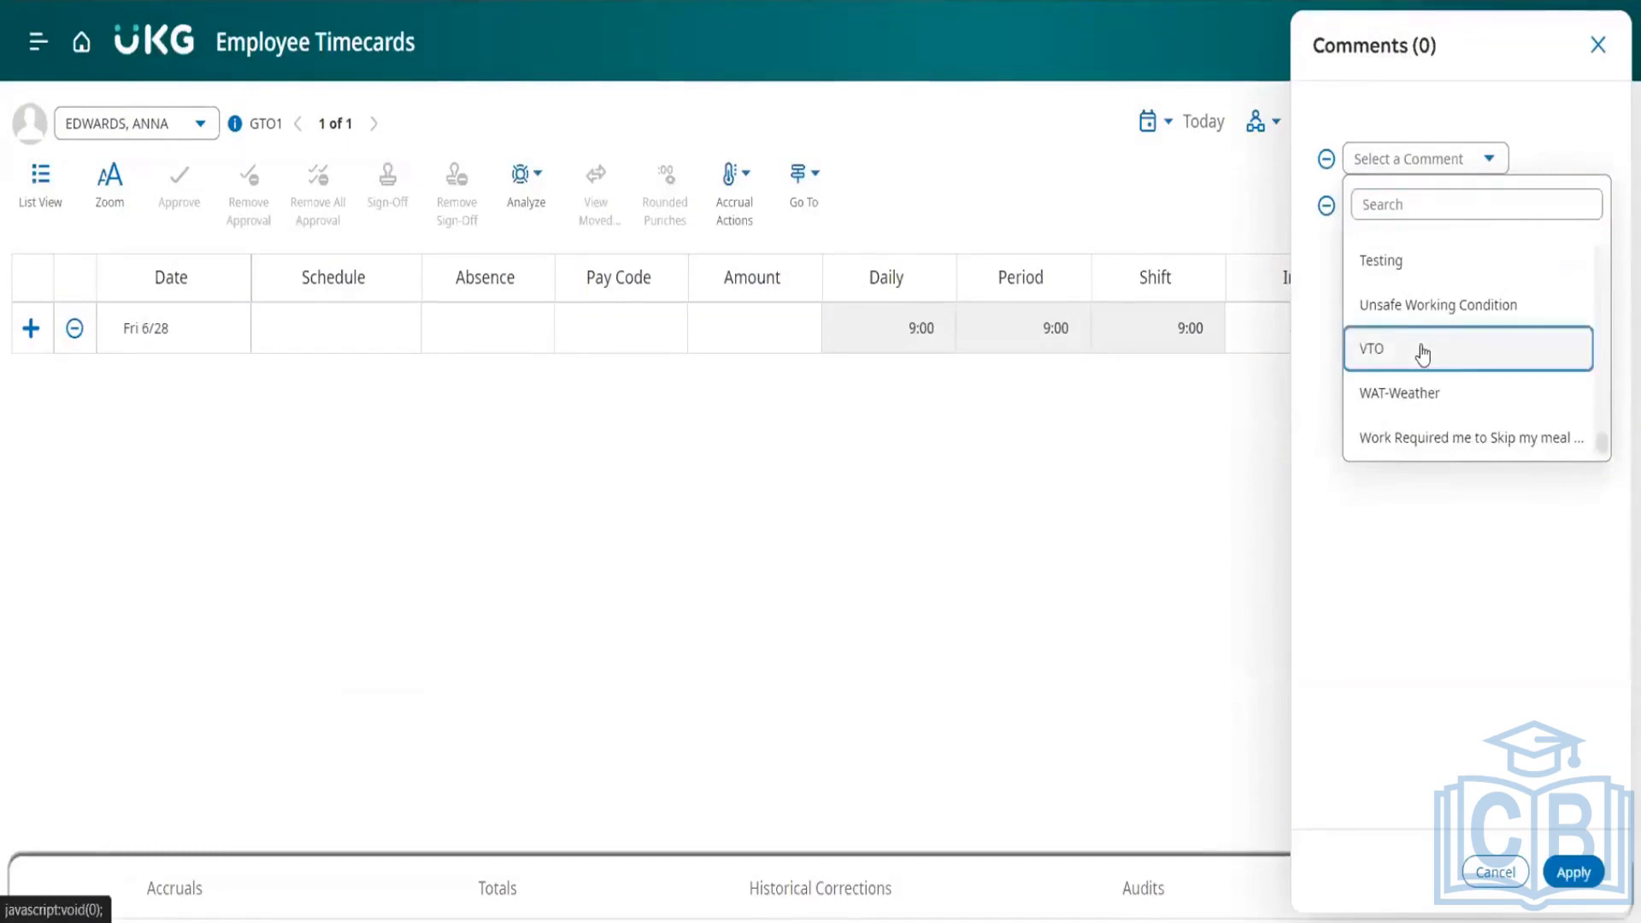
pyautogui.click(1419, 349)
pyautogui.click(1408, 239)
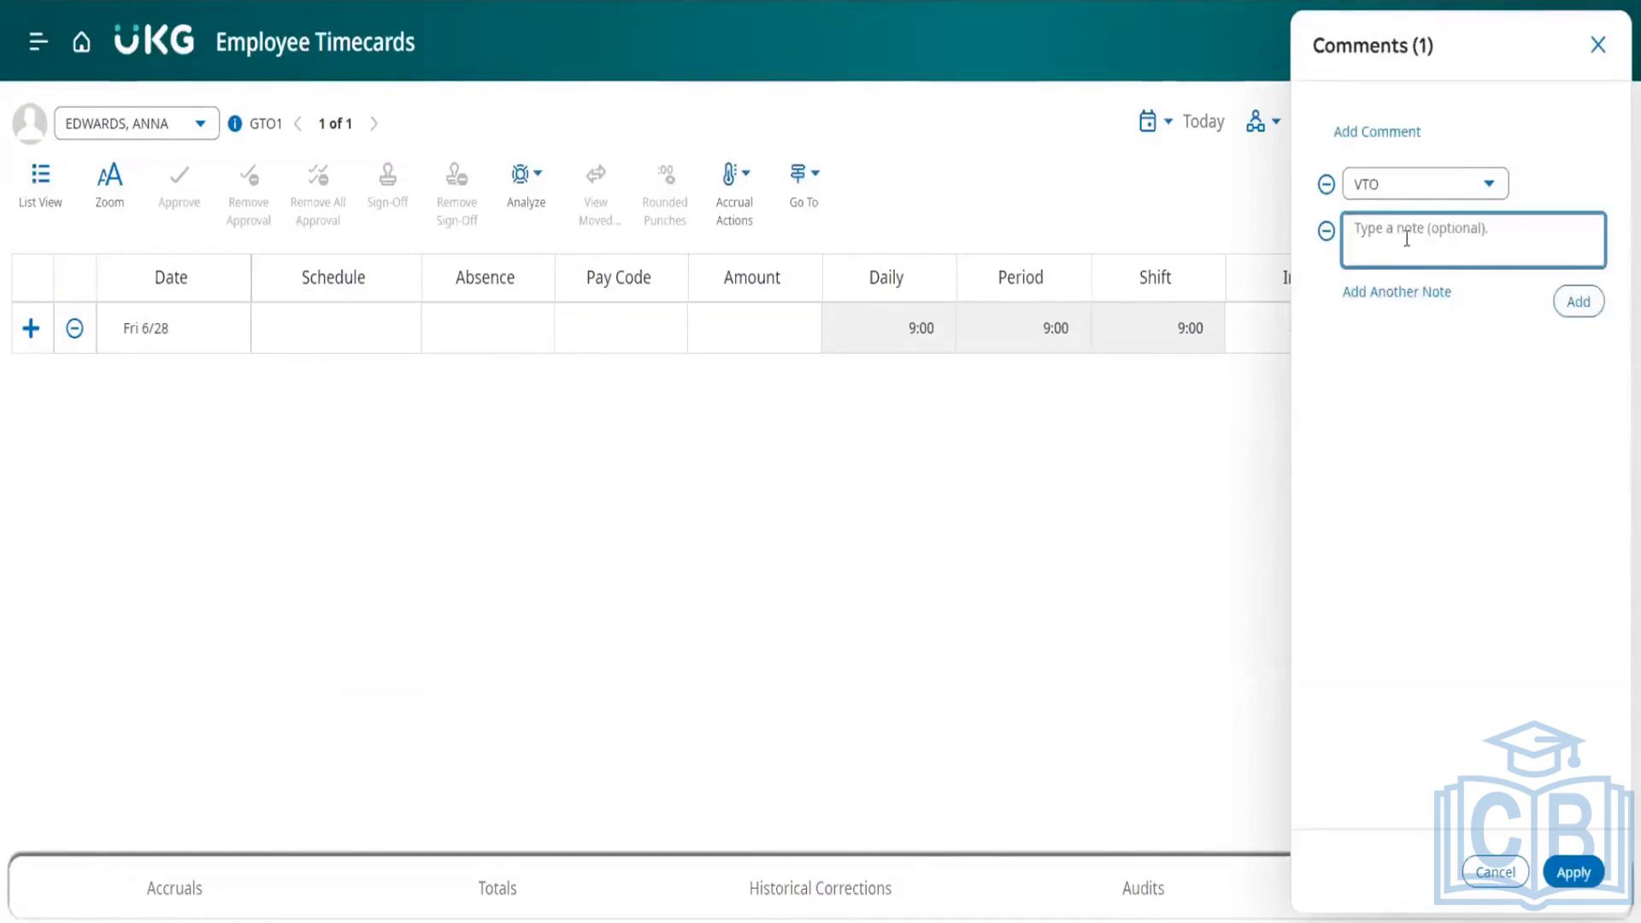
pyautogui.write('hceukdjywcsidnsgfukaw')
pyautogui.click(1597, 45)
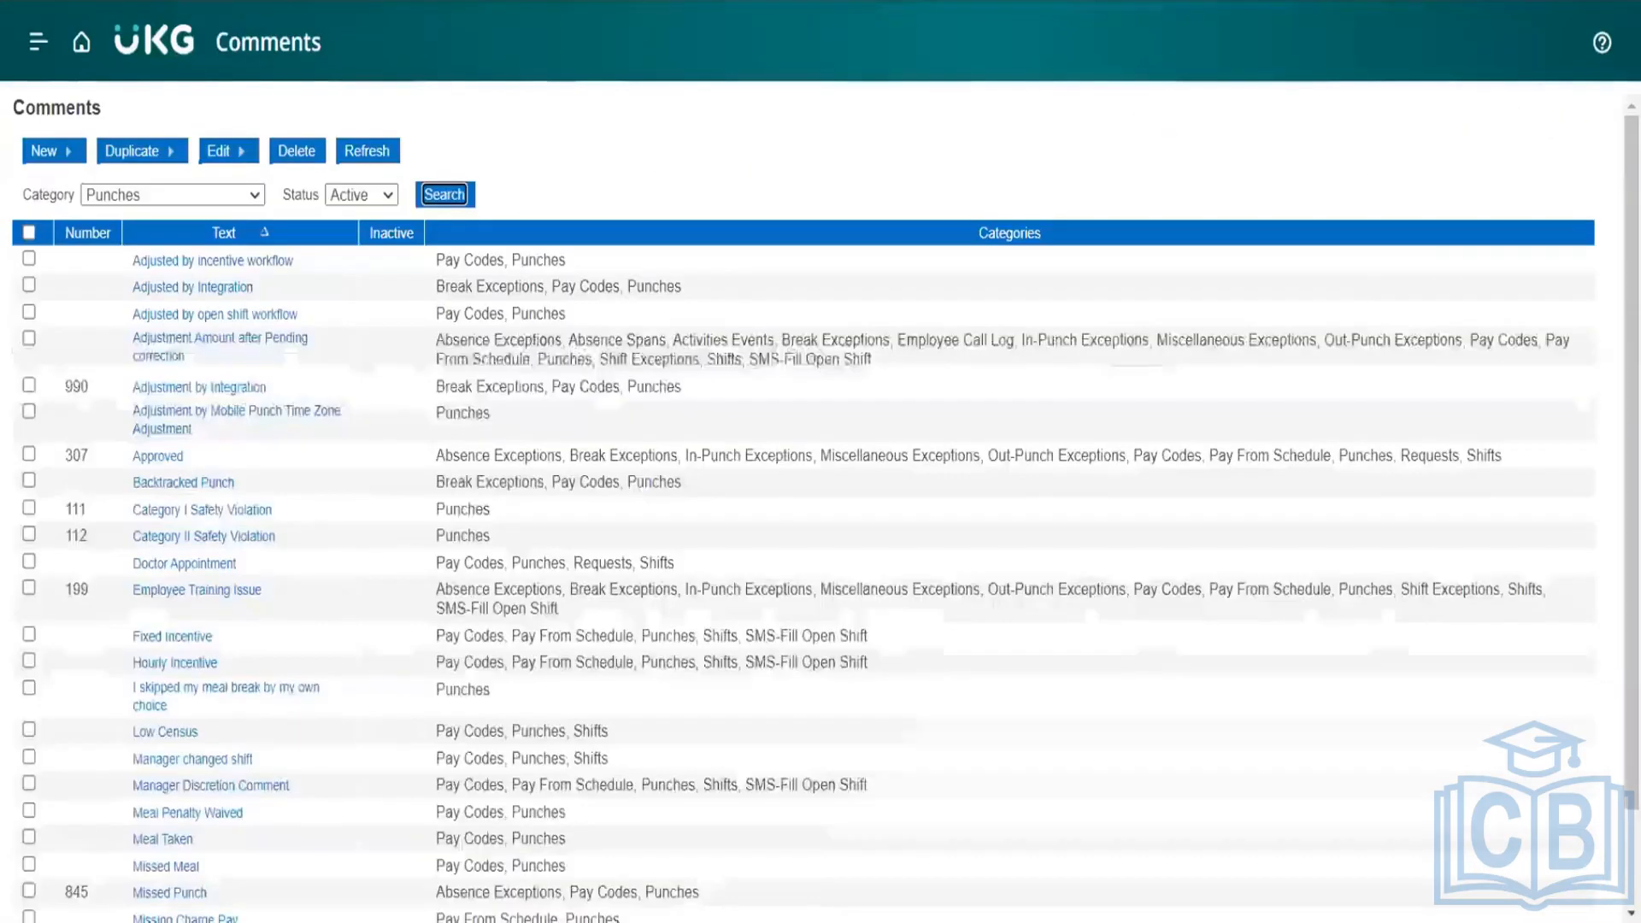
# Step: On the Comments setup page, list the active comments for all categories and review the category choices
pyautogui.click(245, 197)
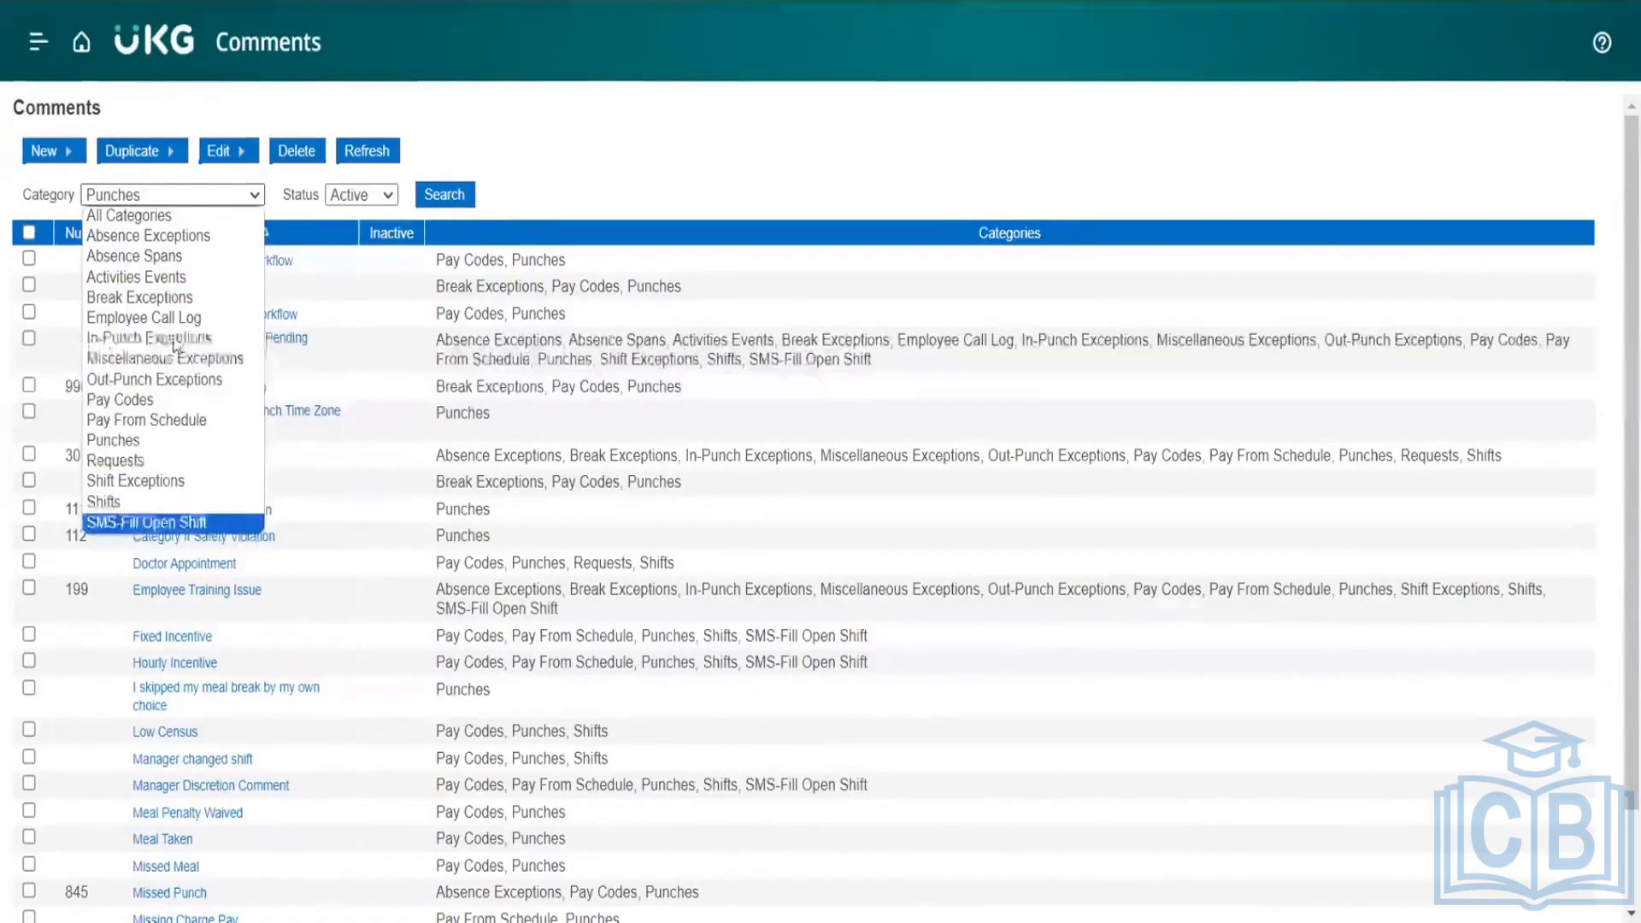
pyautogui.click(183, 218)
pyautogui.click(442, 204)
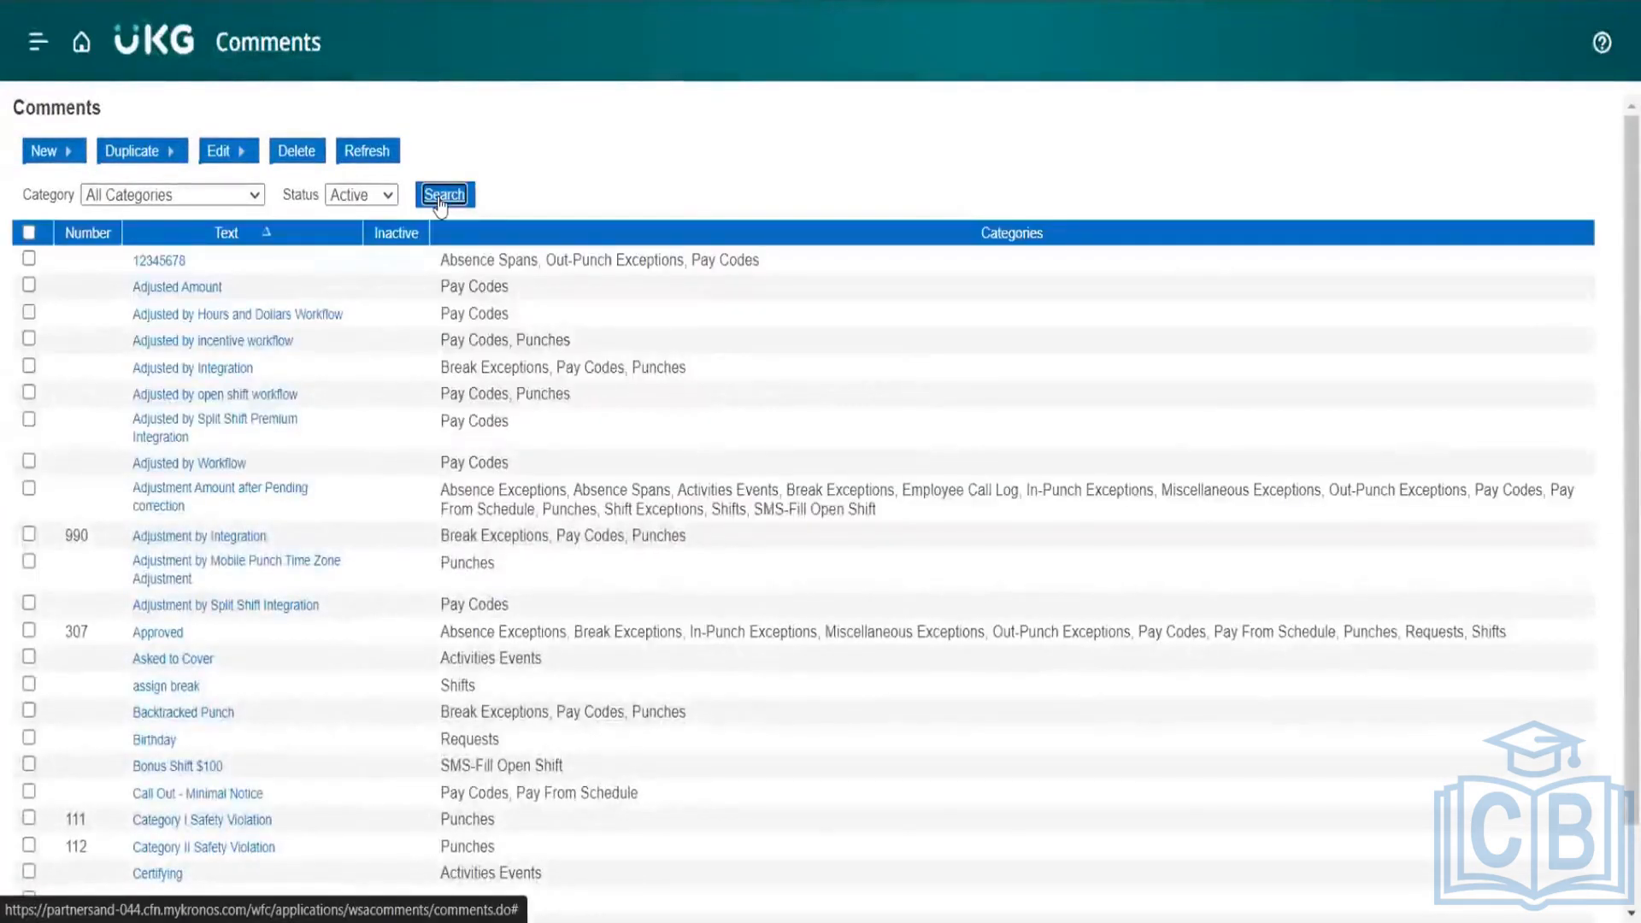
pyautogui.click(249, 194)
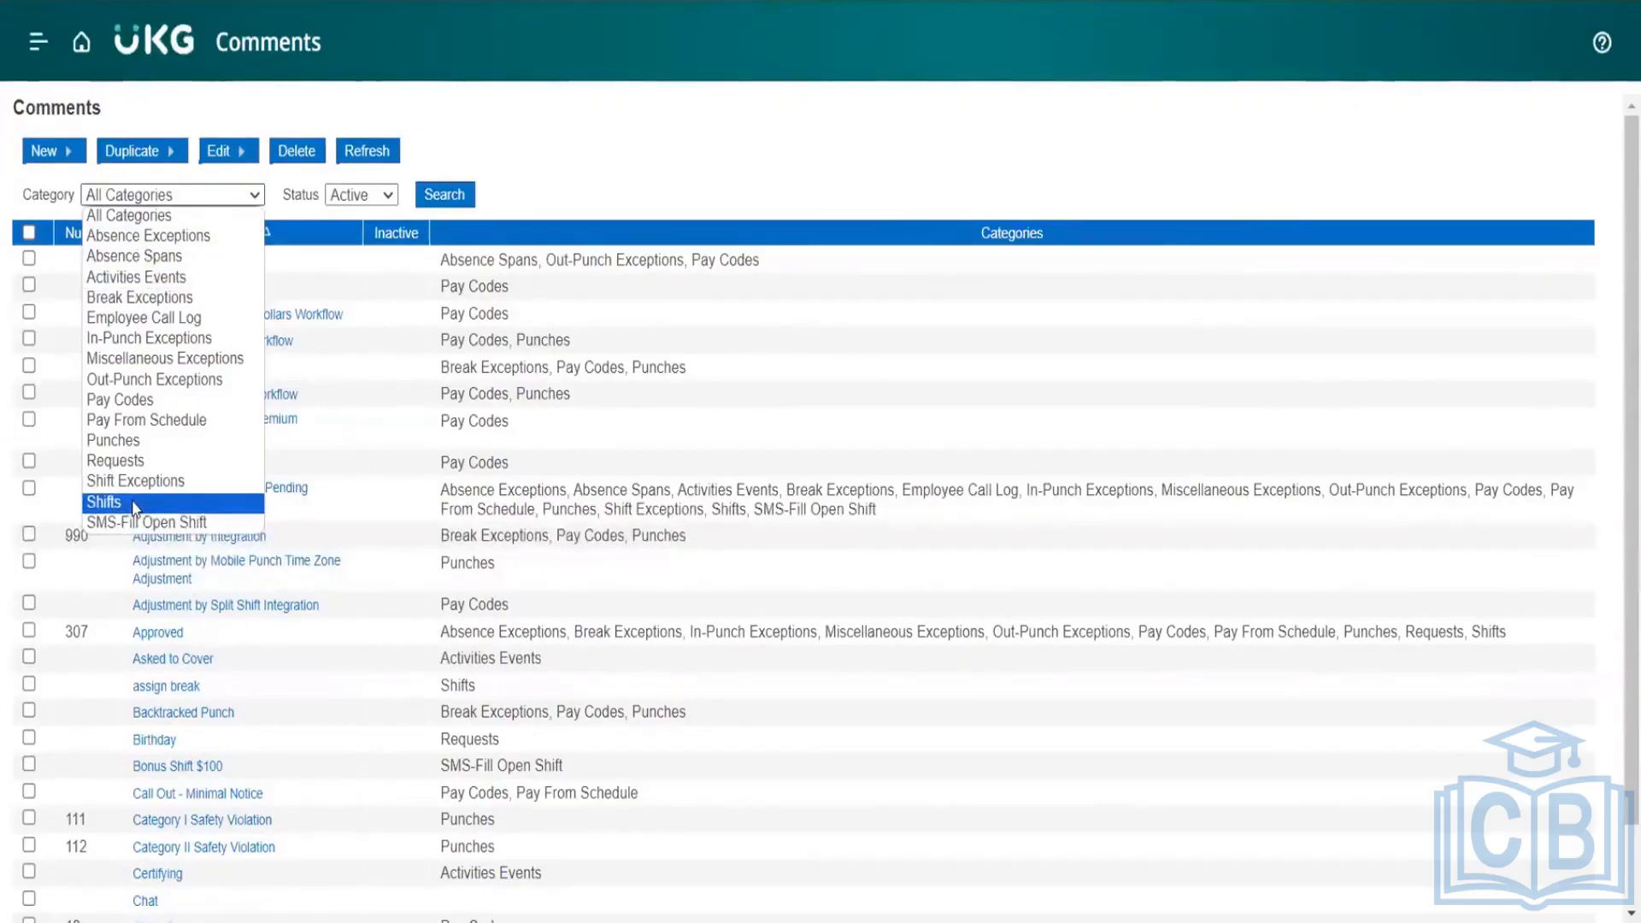
# Step: Start a new comment and assign it to In-Punch Exceptions, Out-Punch Exceptions, Punches, Shifts and SMS-Fill Open Shift
pyautogui.click(44, 153)
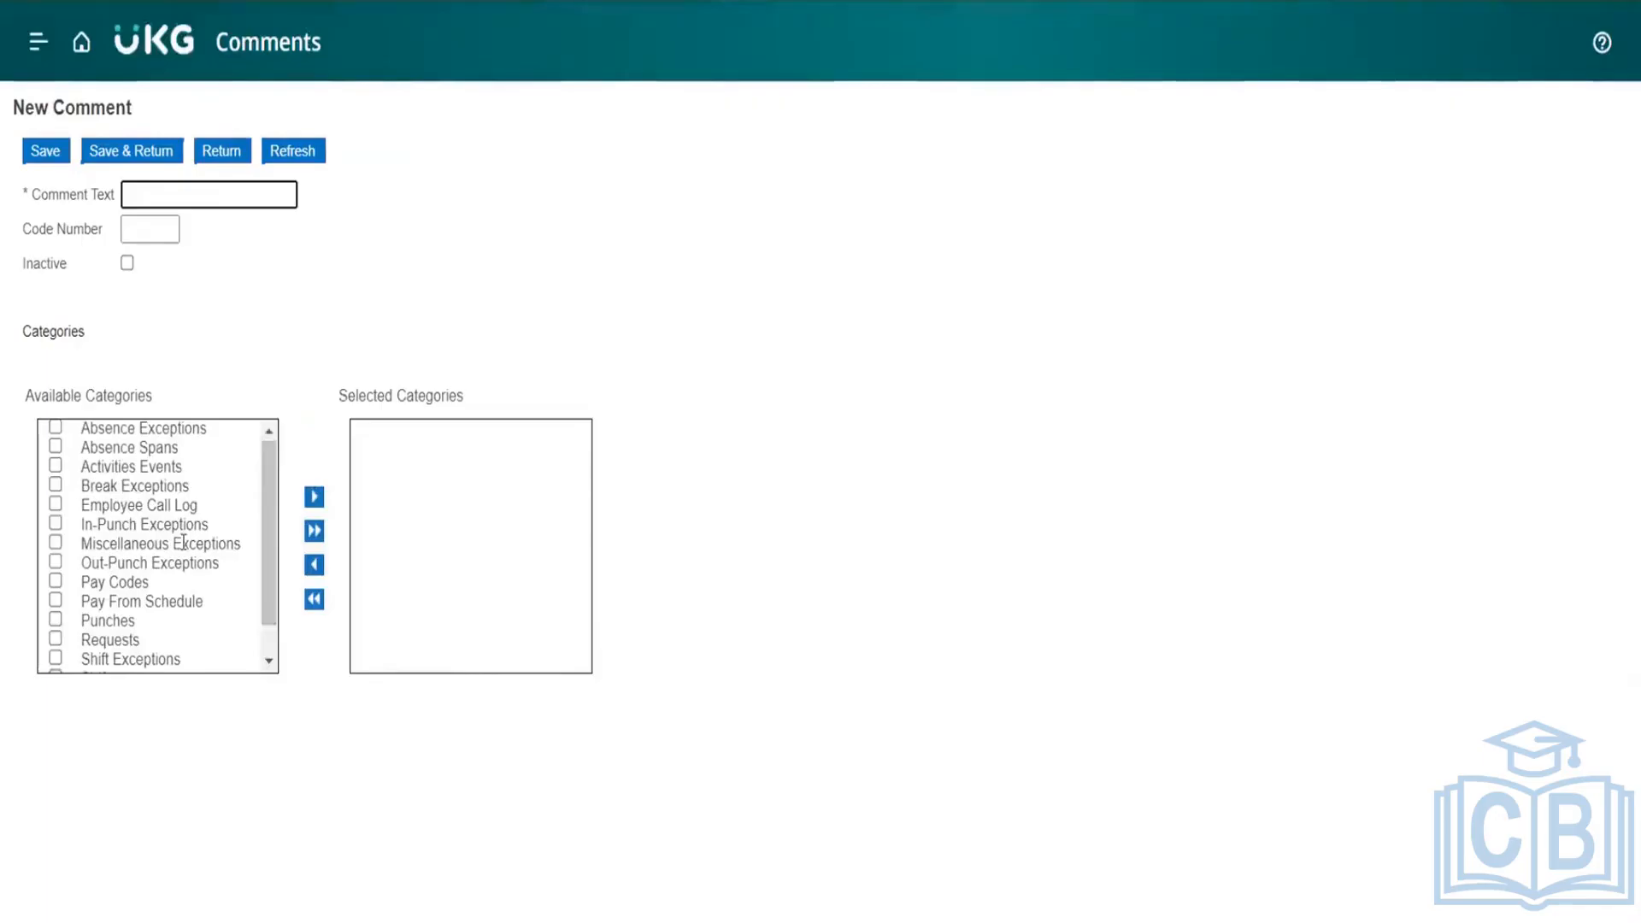
pyautogui.scroll(-1, 176, 538)
pyautogui.click(55, 587)
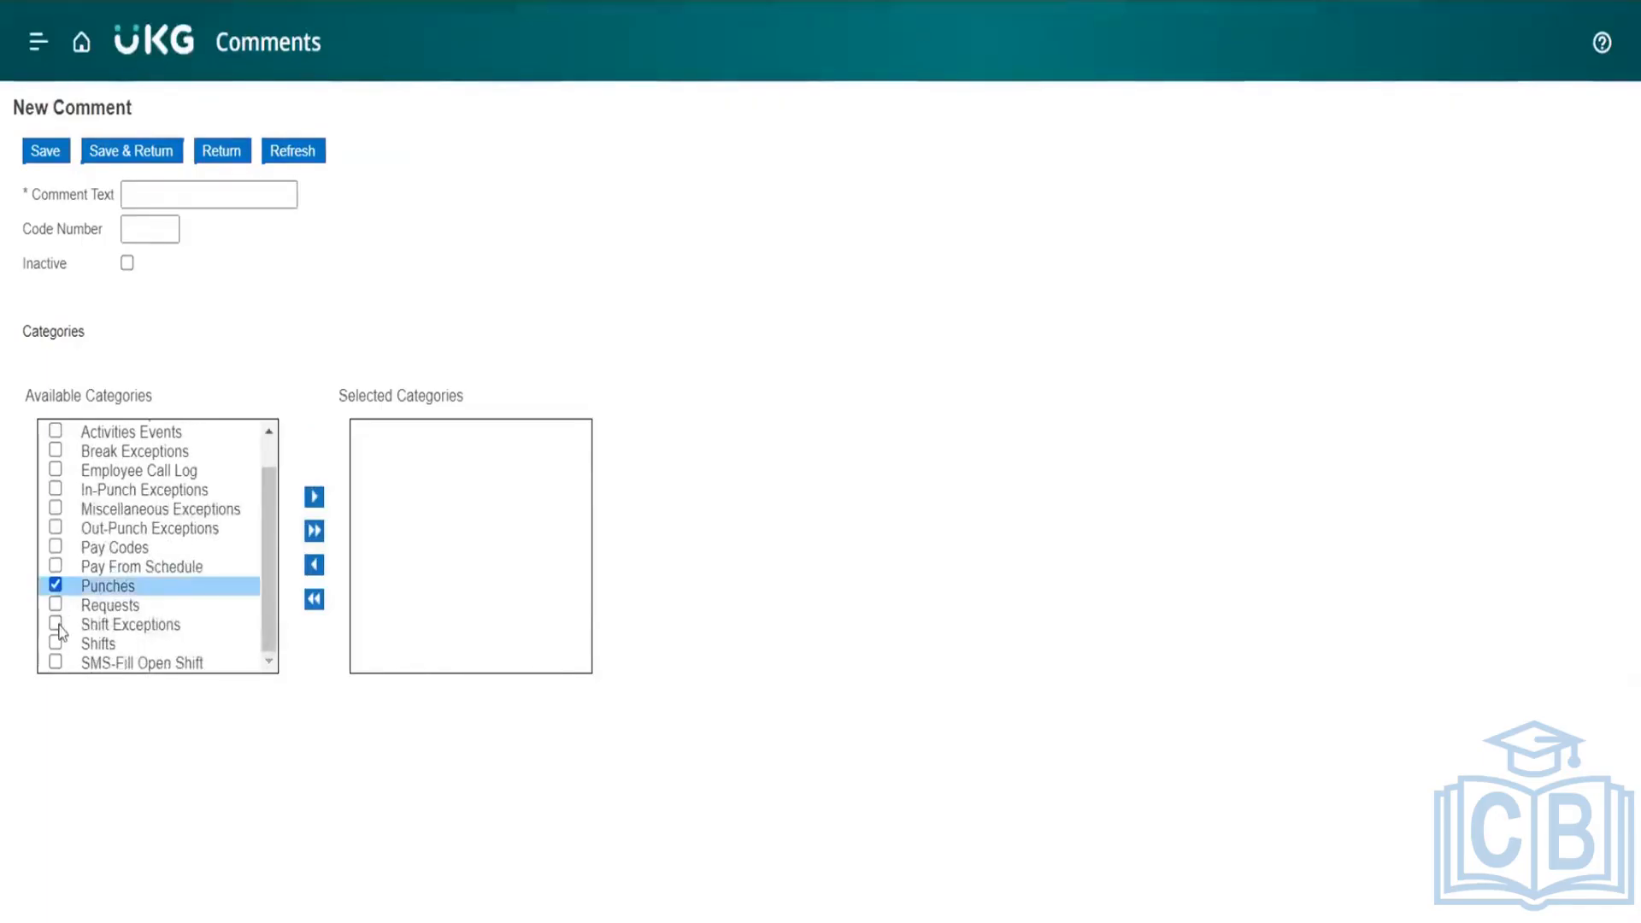
pyautogui.click(56, 643)
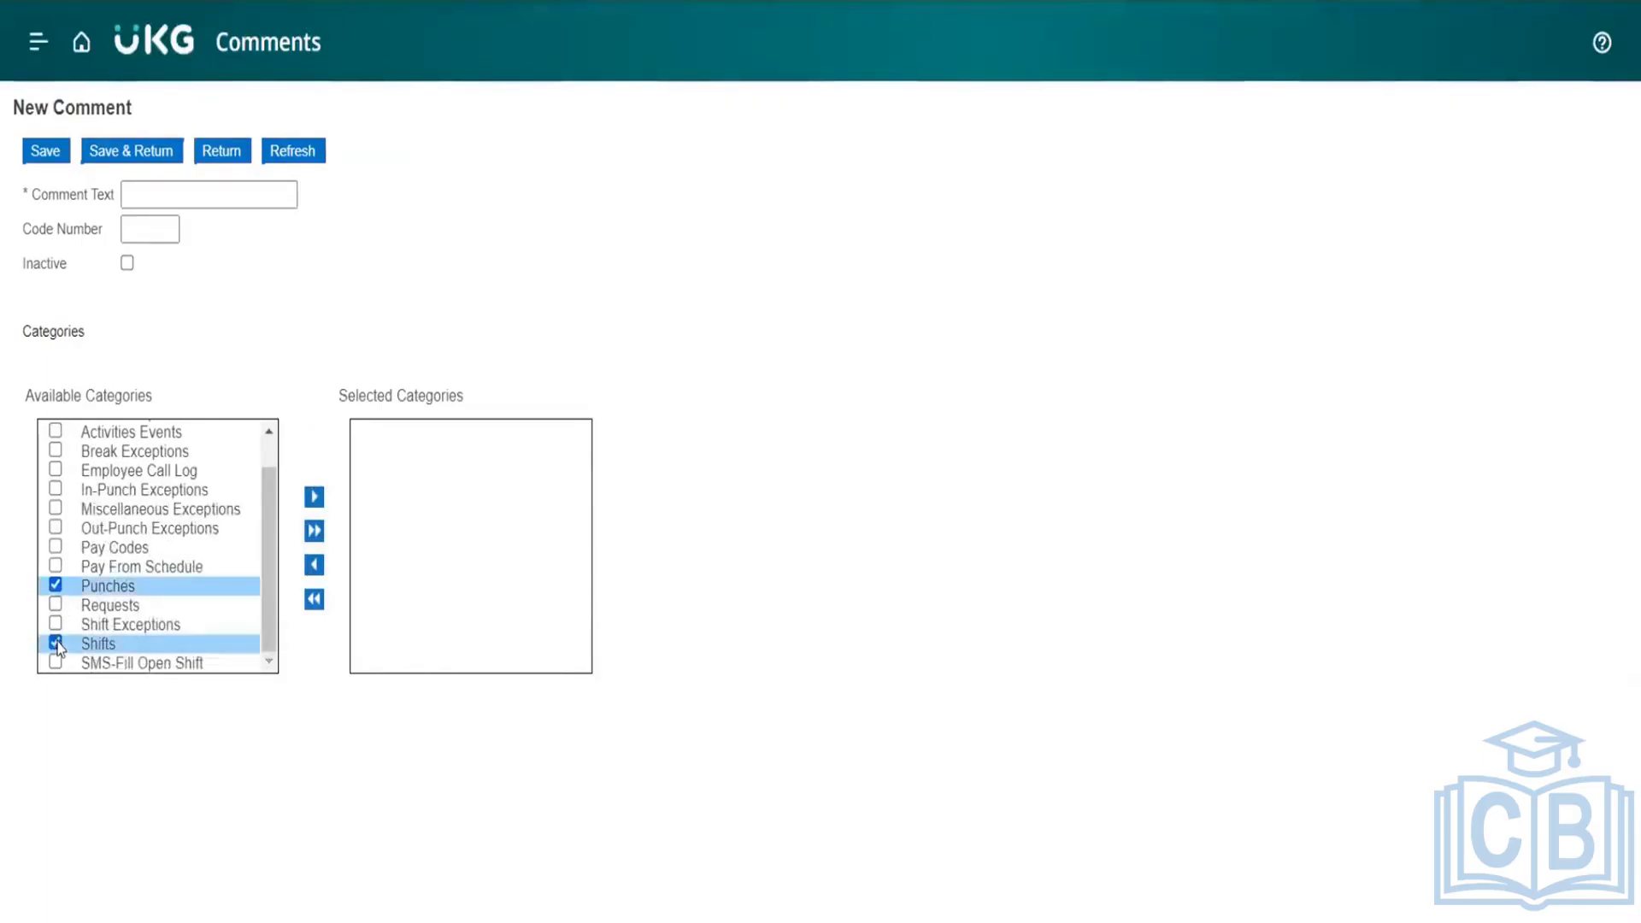
pyautogui.click(55, 528)
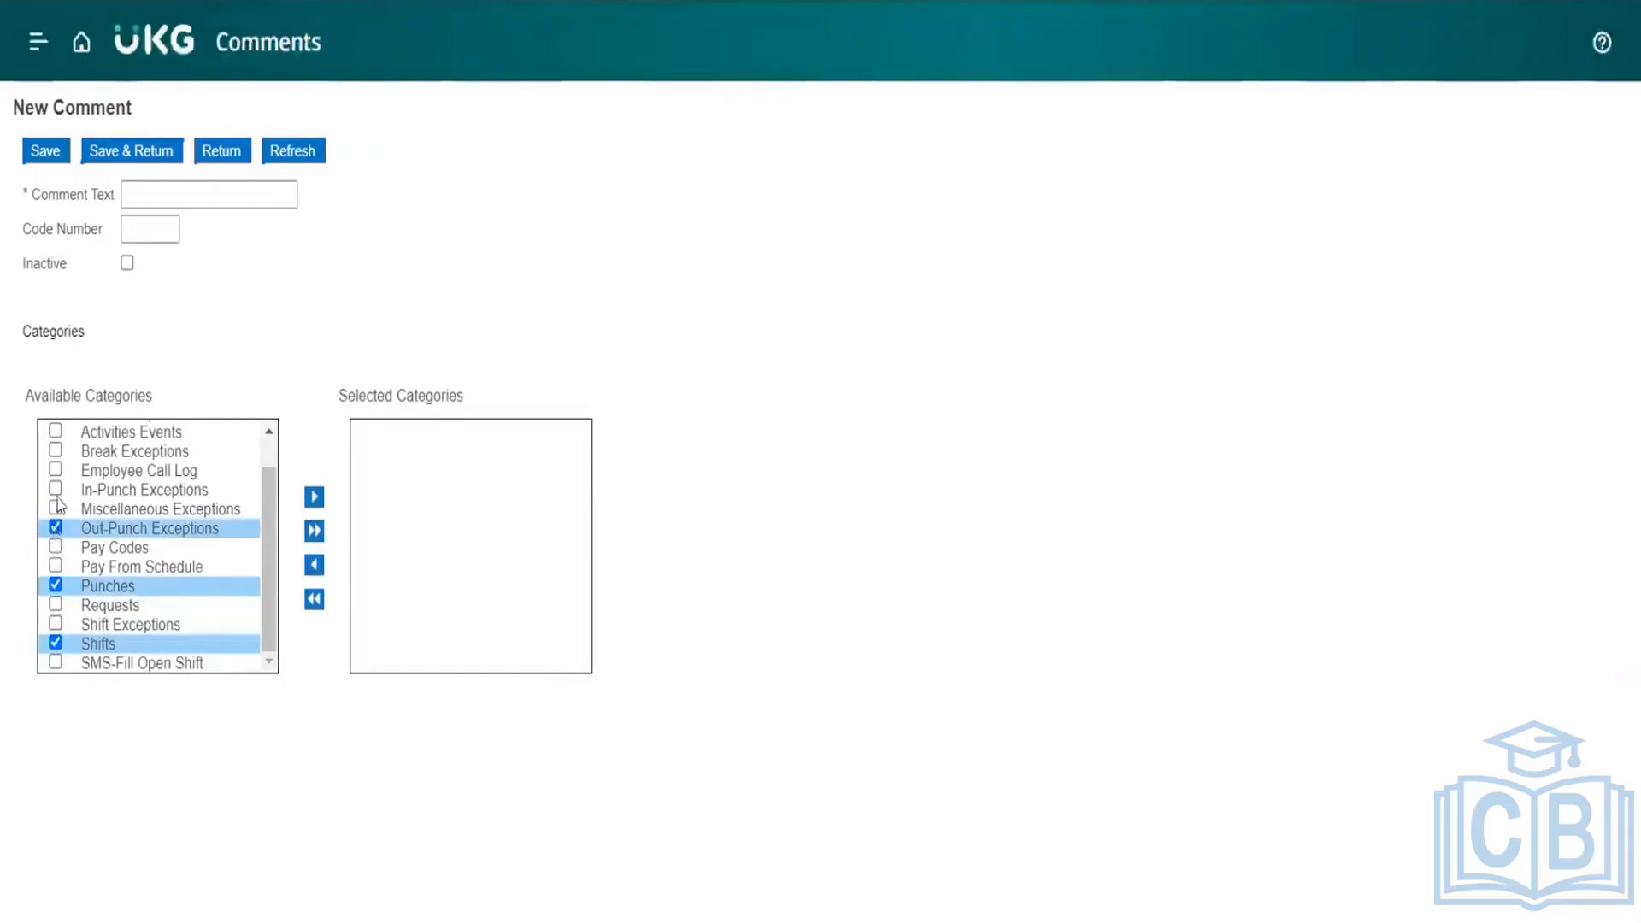
pyautogui.click(56, 496)
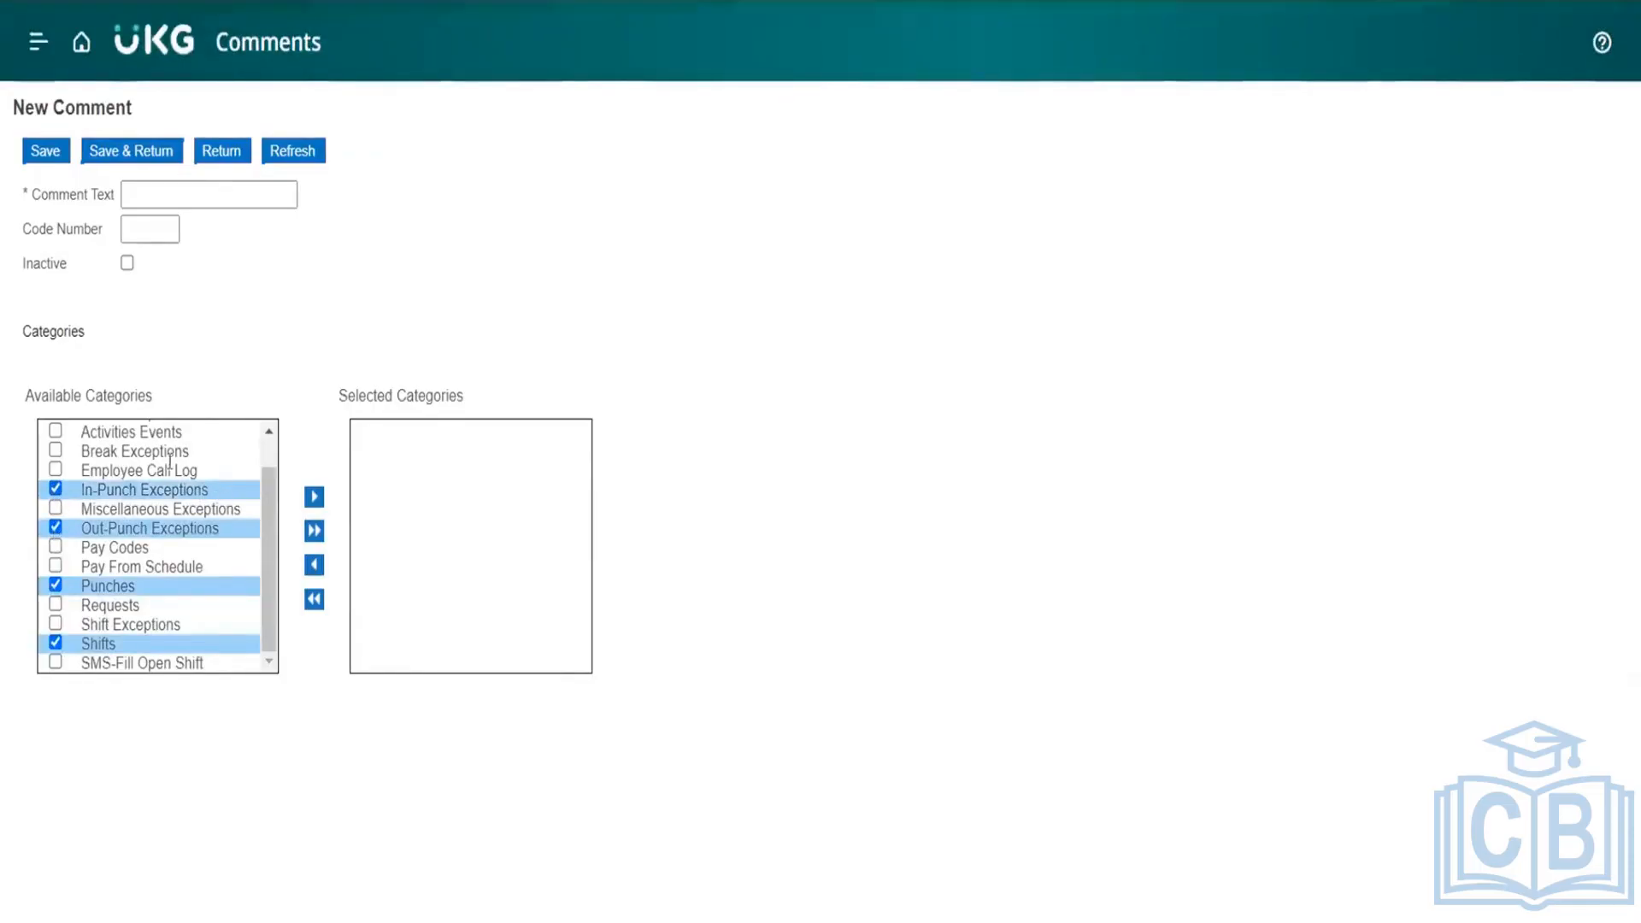
pyautogui.click(56, 663)
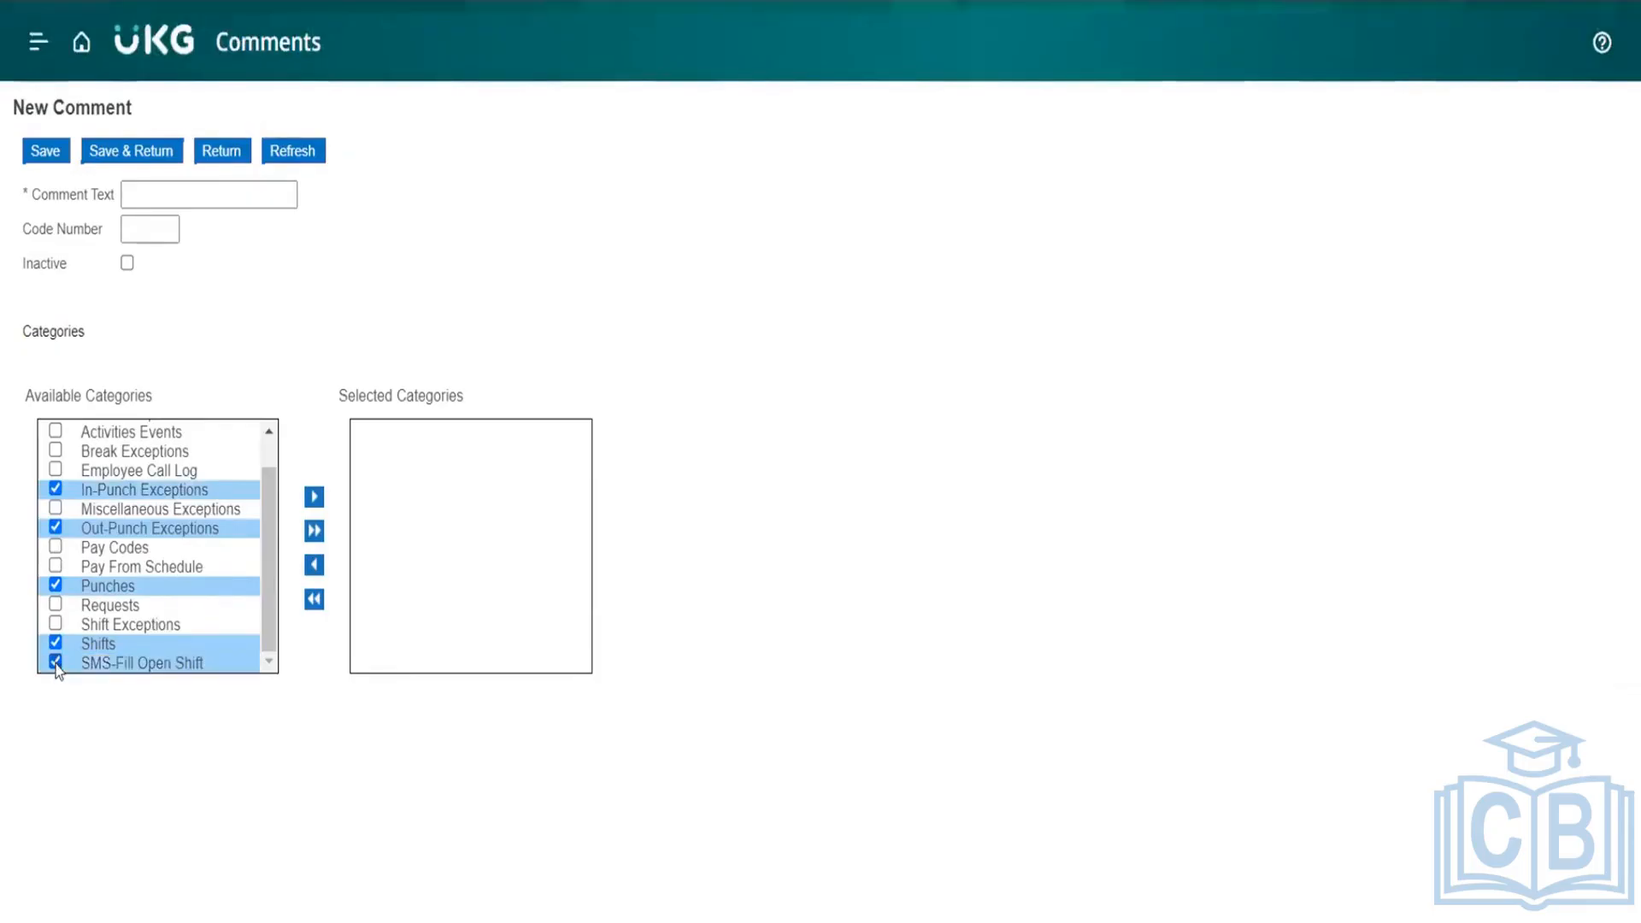
pyautogui.click(314, 498)
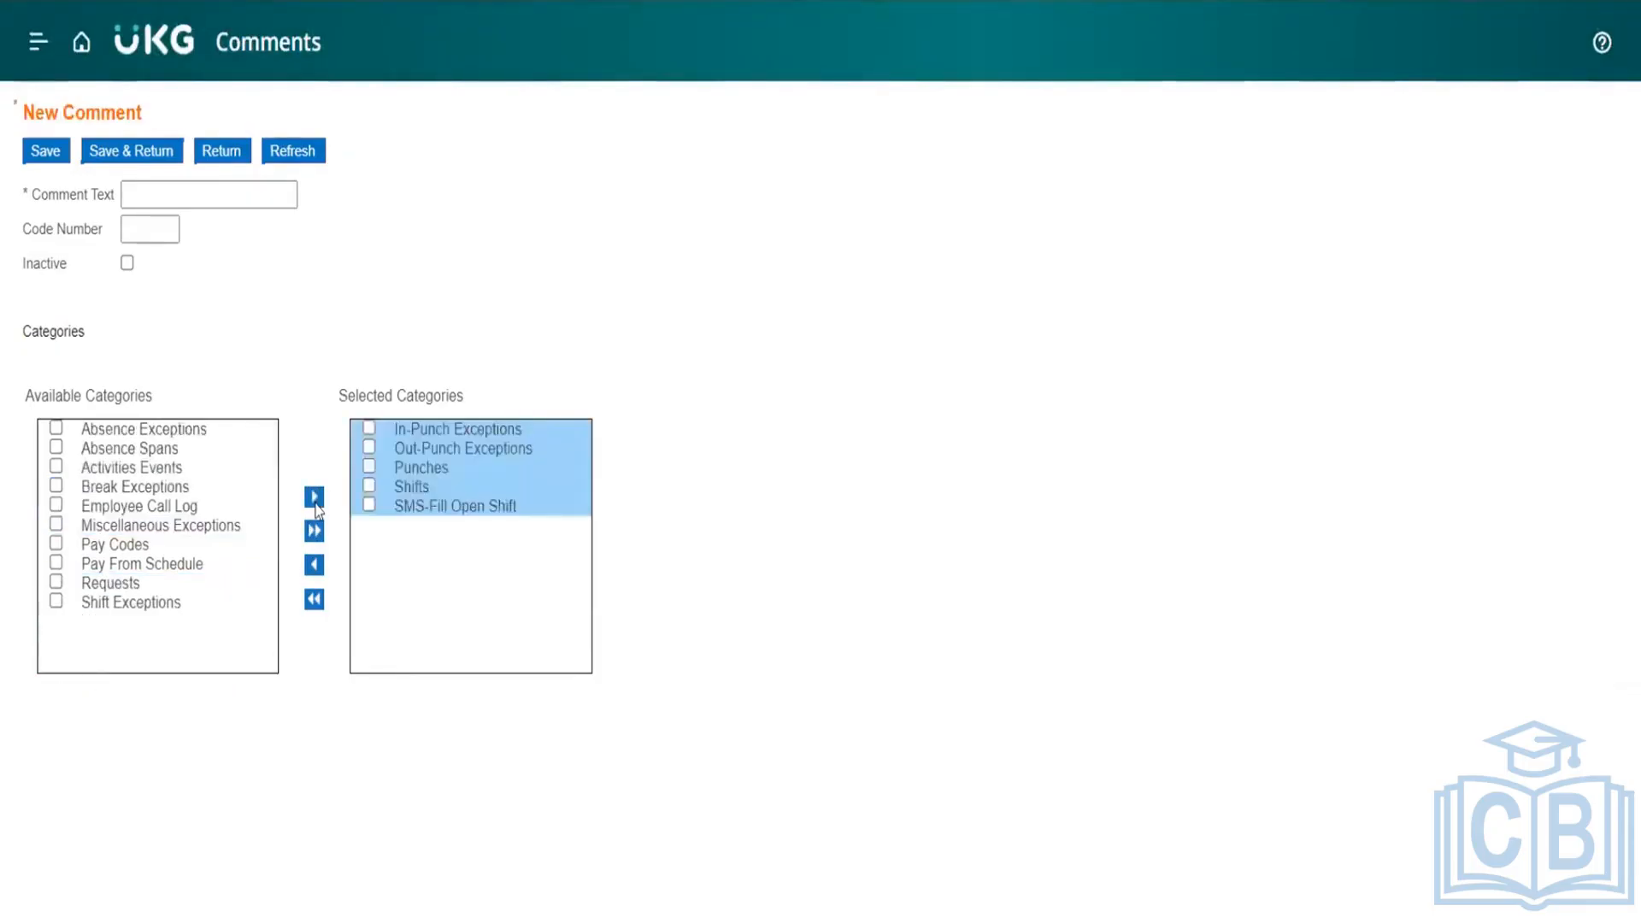
# Step: Set the comment text to DJ_Comments, save the new comment and return to the comments list
pyautogui.click(202, 194)
pyautogui.write('DJ')
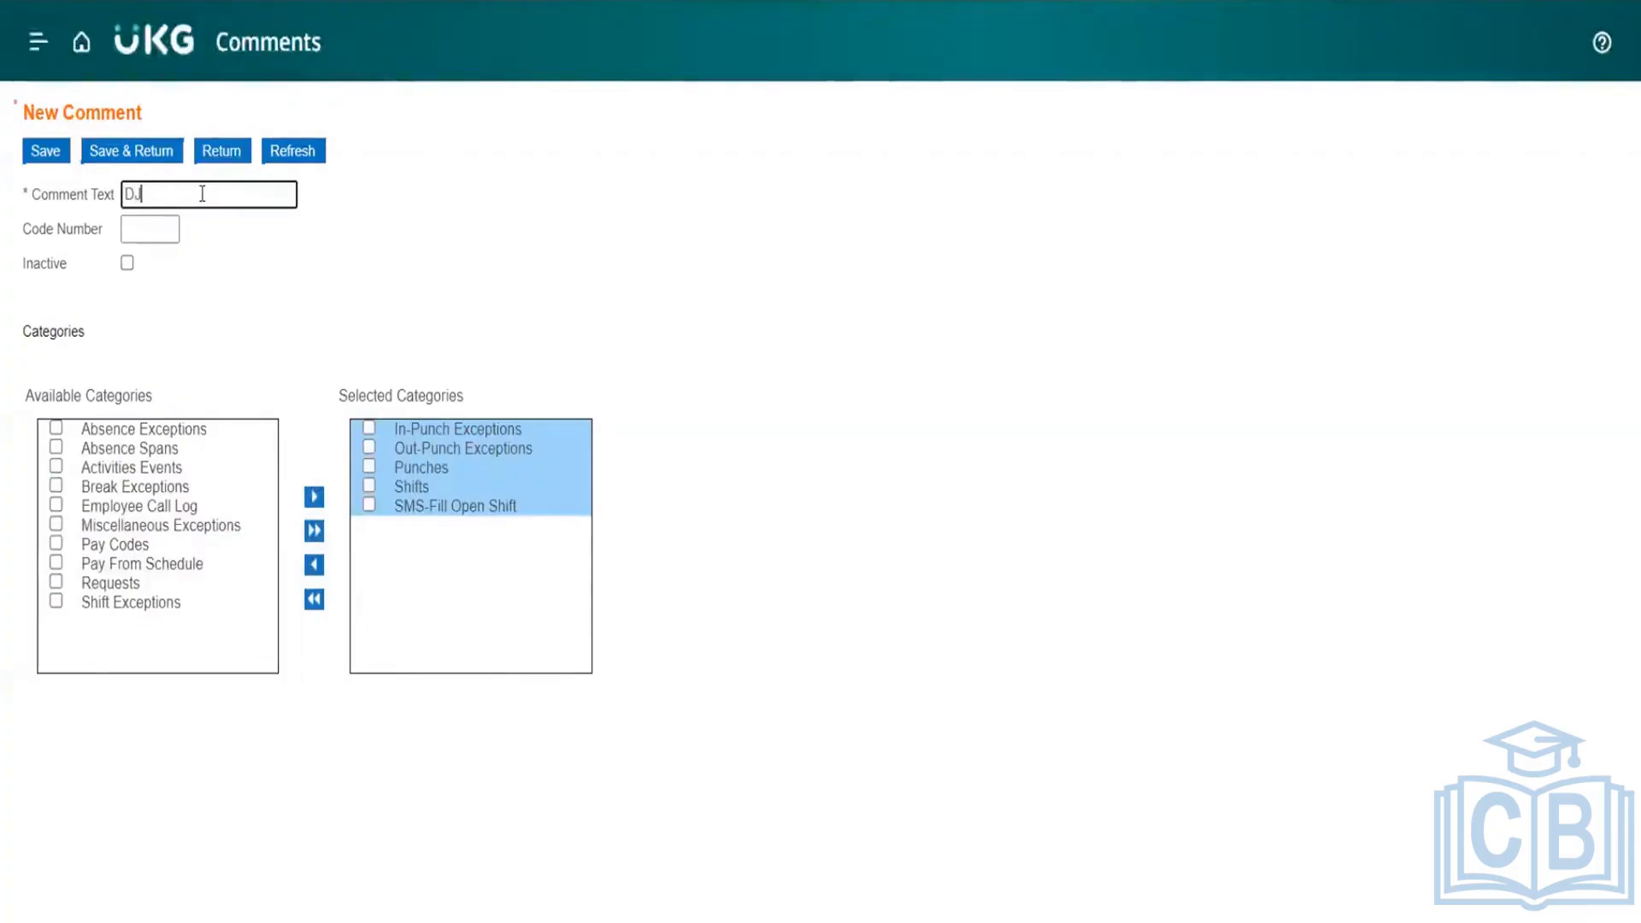
pyautogui.write('_Comments')
pyautogui.click(53, 152)
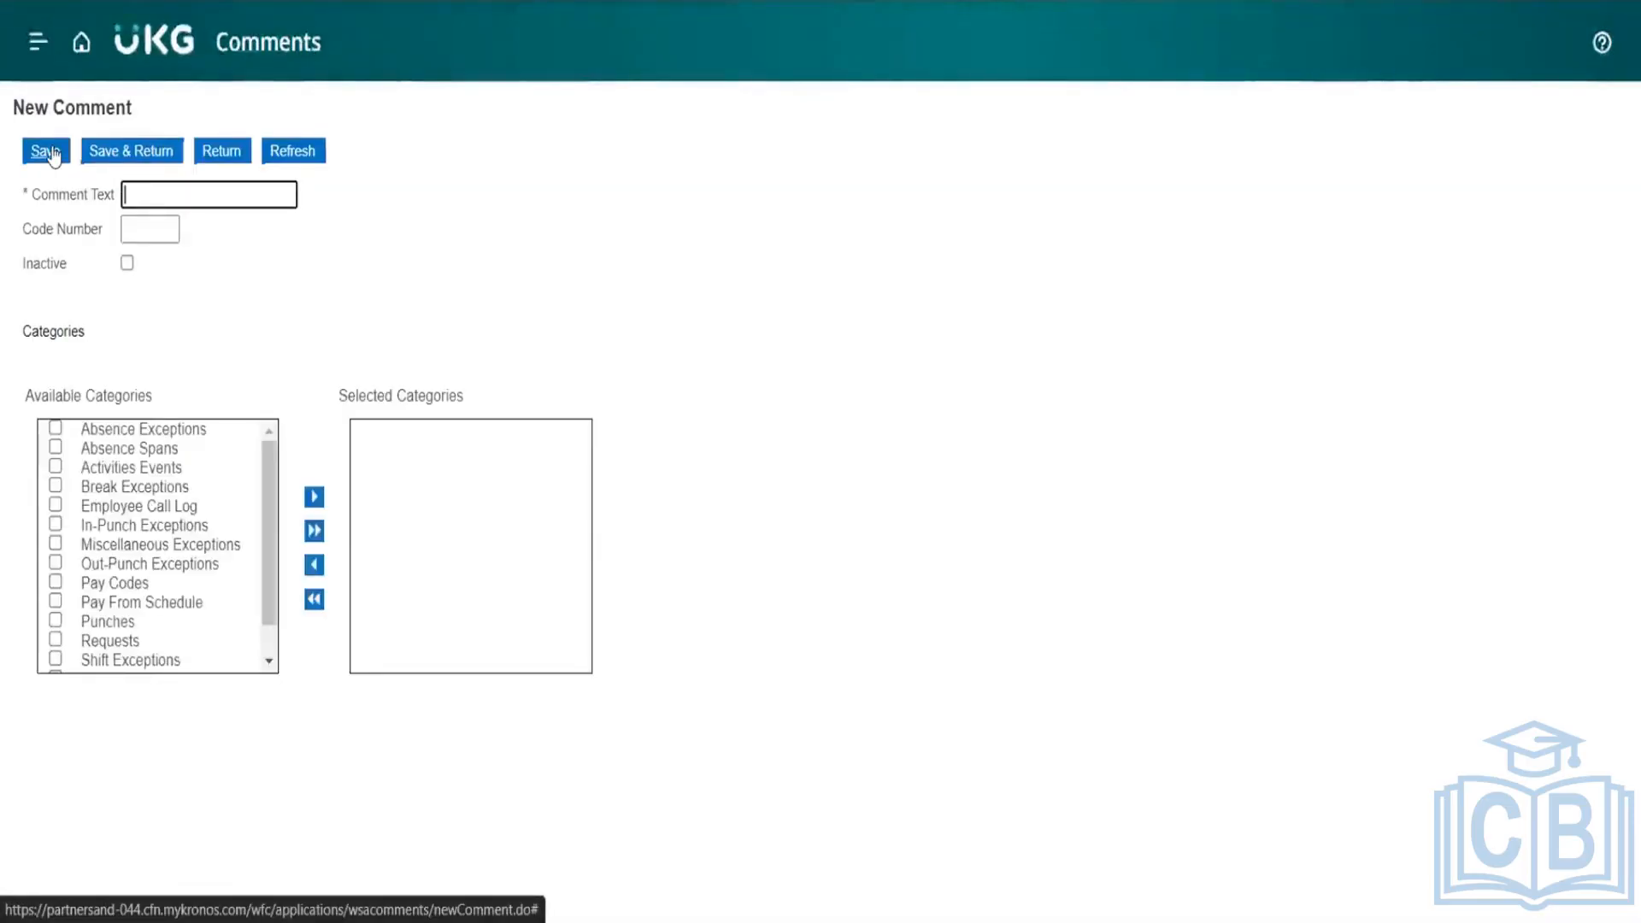
pyautogui.click(214, 165)
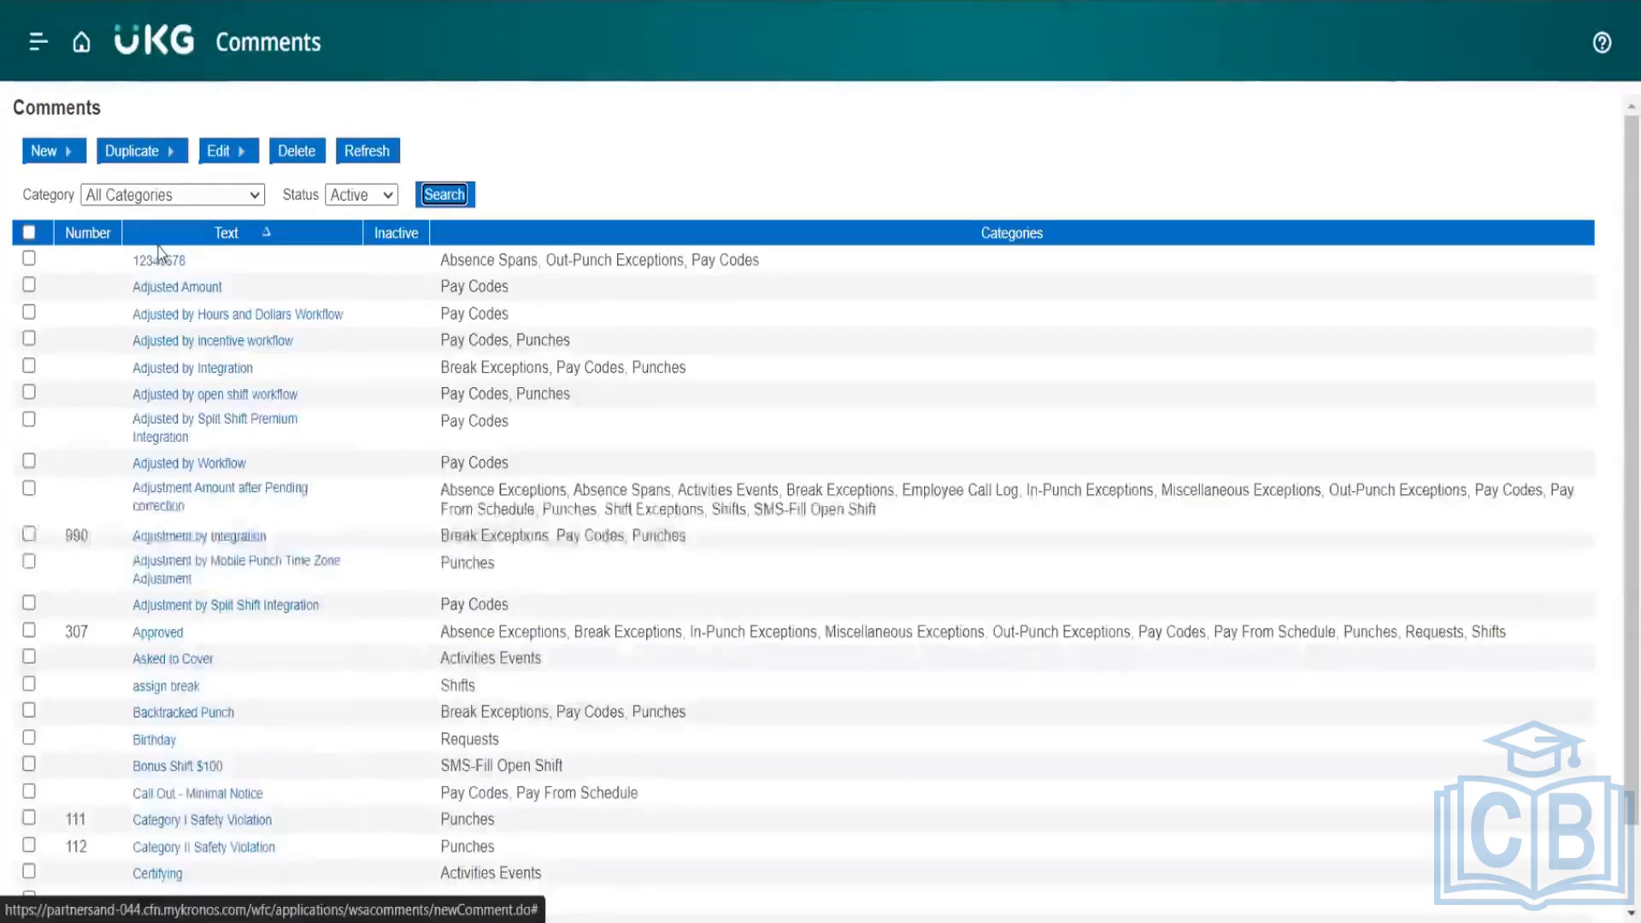
# Step: Filter the active comments by the Shifts category
pyautogui.scroll(-2, 330, 459)
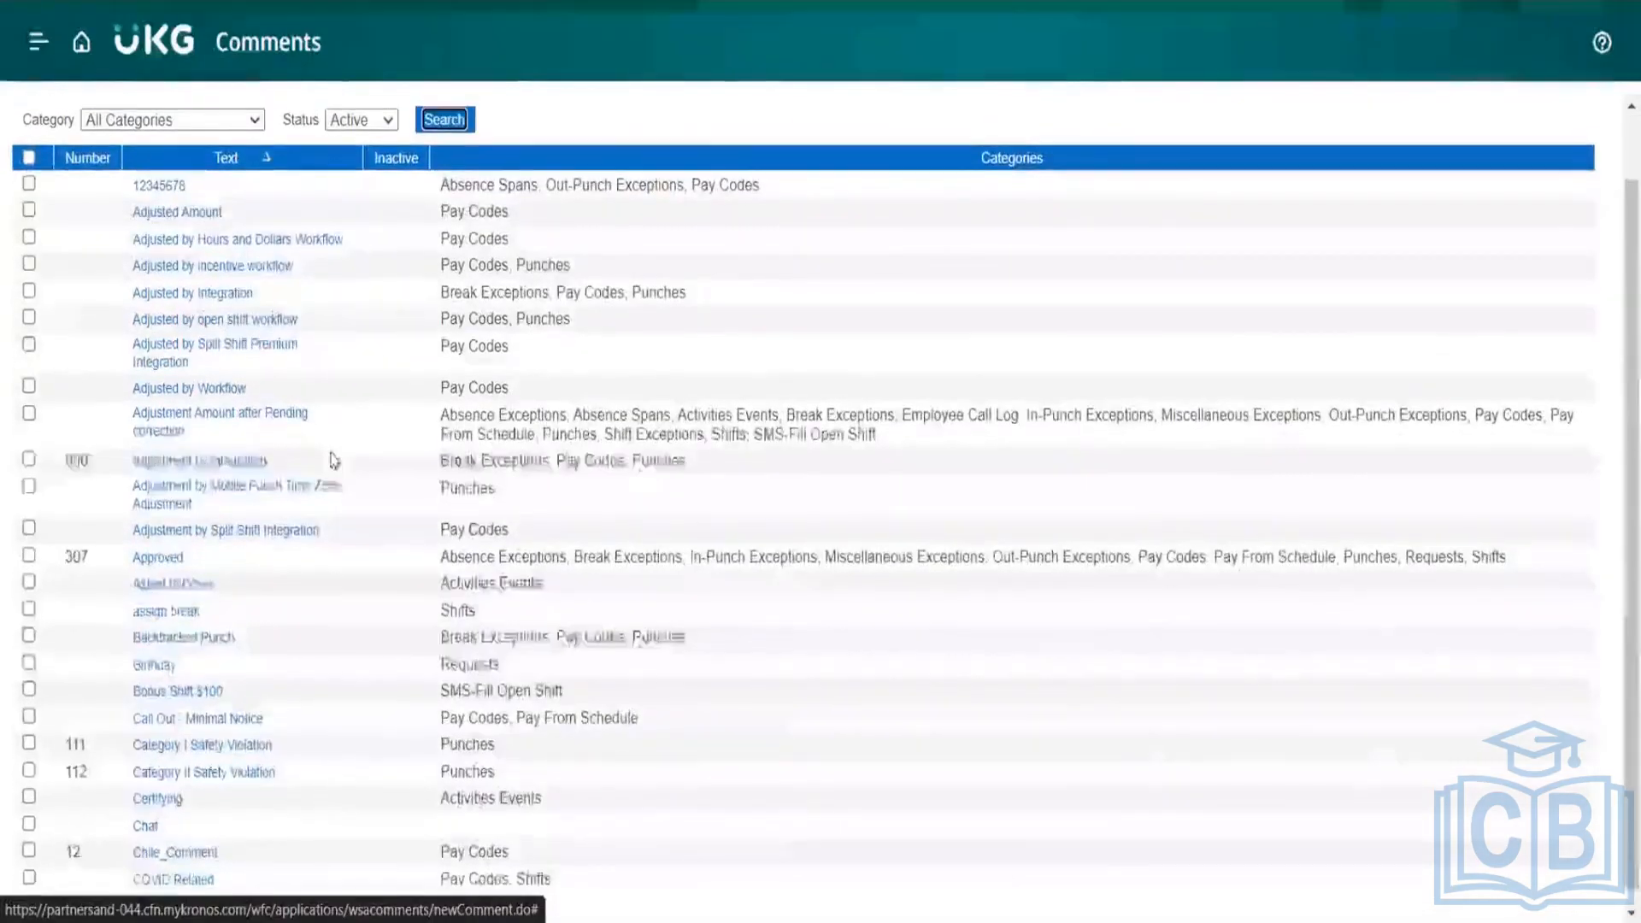
pyautogui.scroll(2, 332, 460)
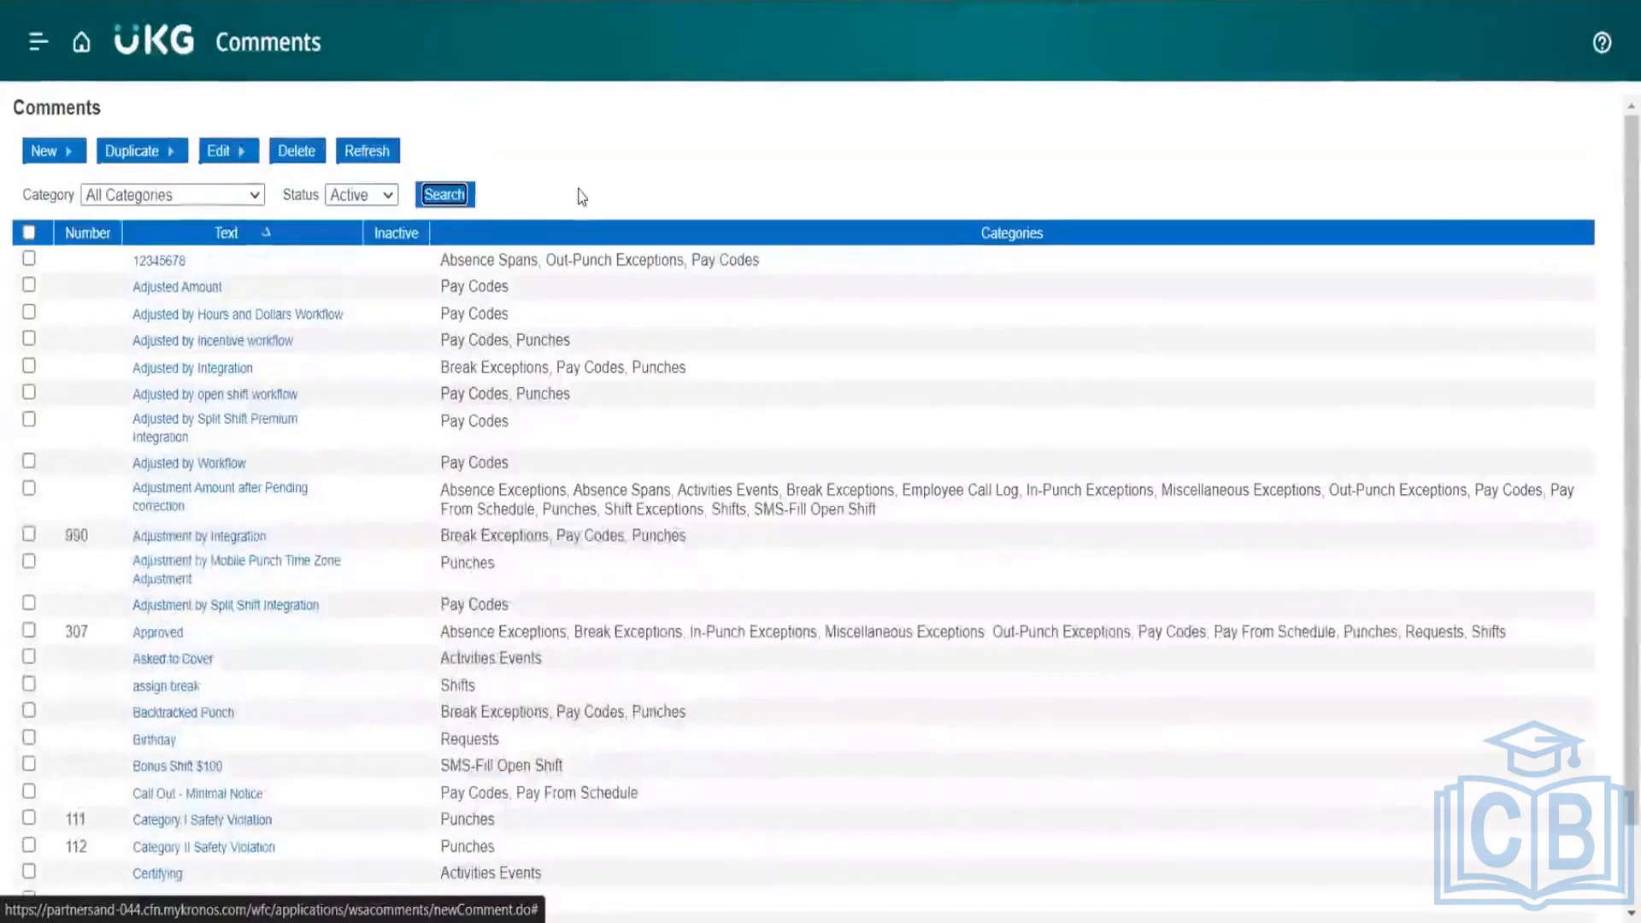
pyautogui.click(246, 198)
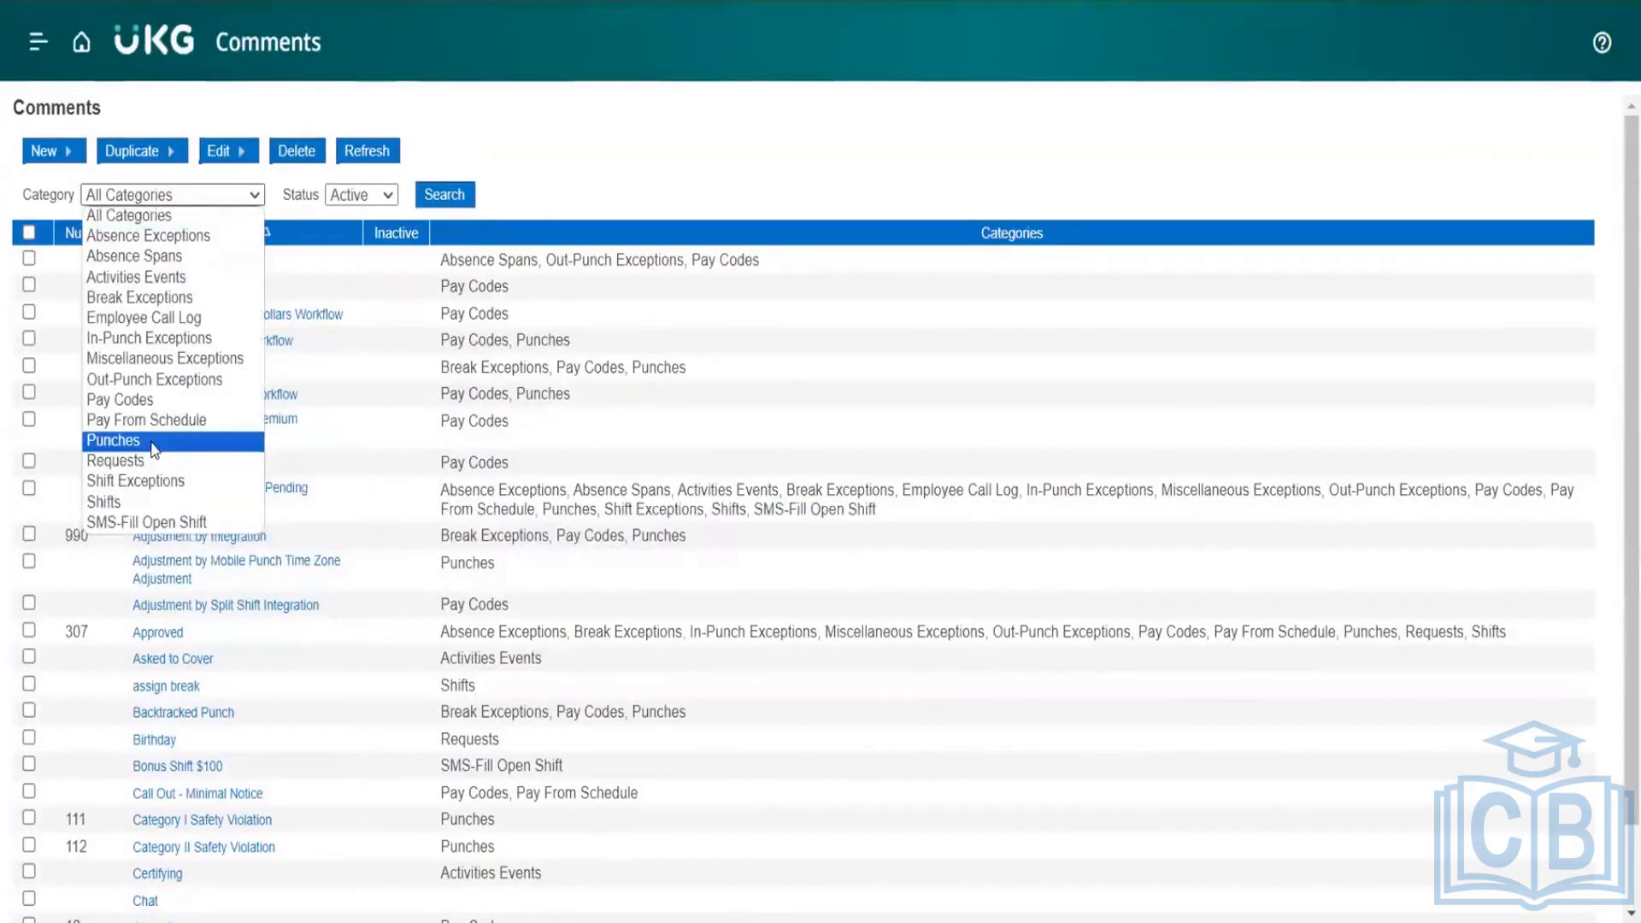
pyautogui.click(141, 505)
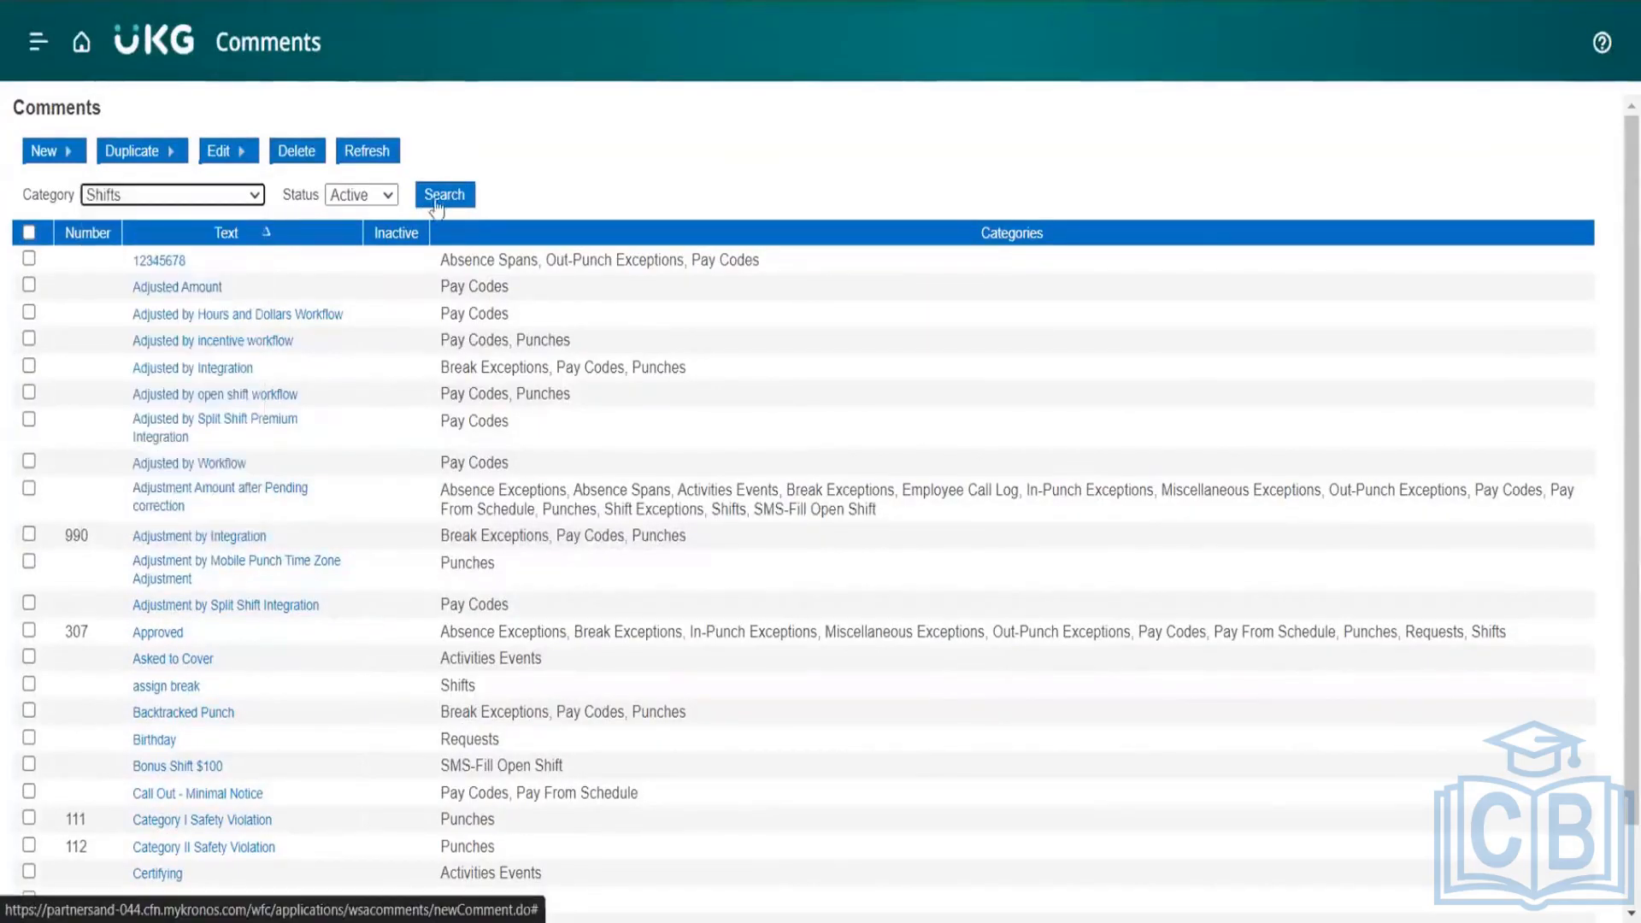
pyautogui.click(440, 195)
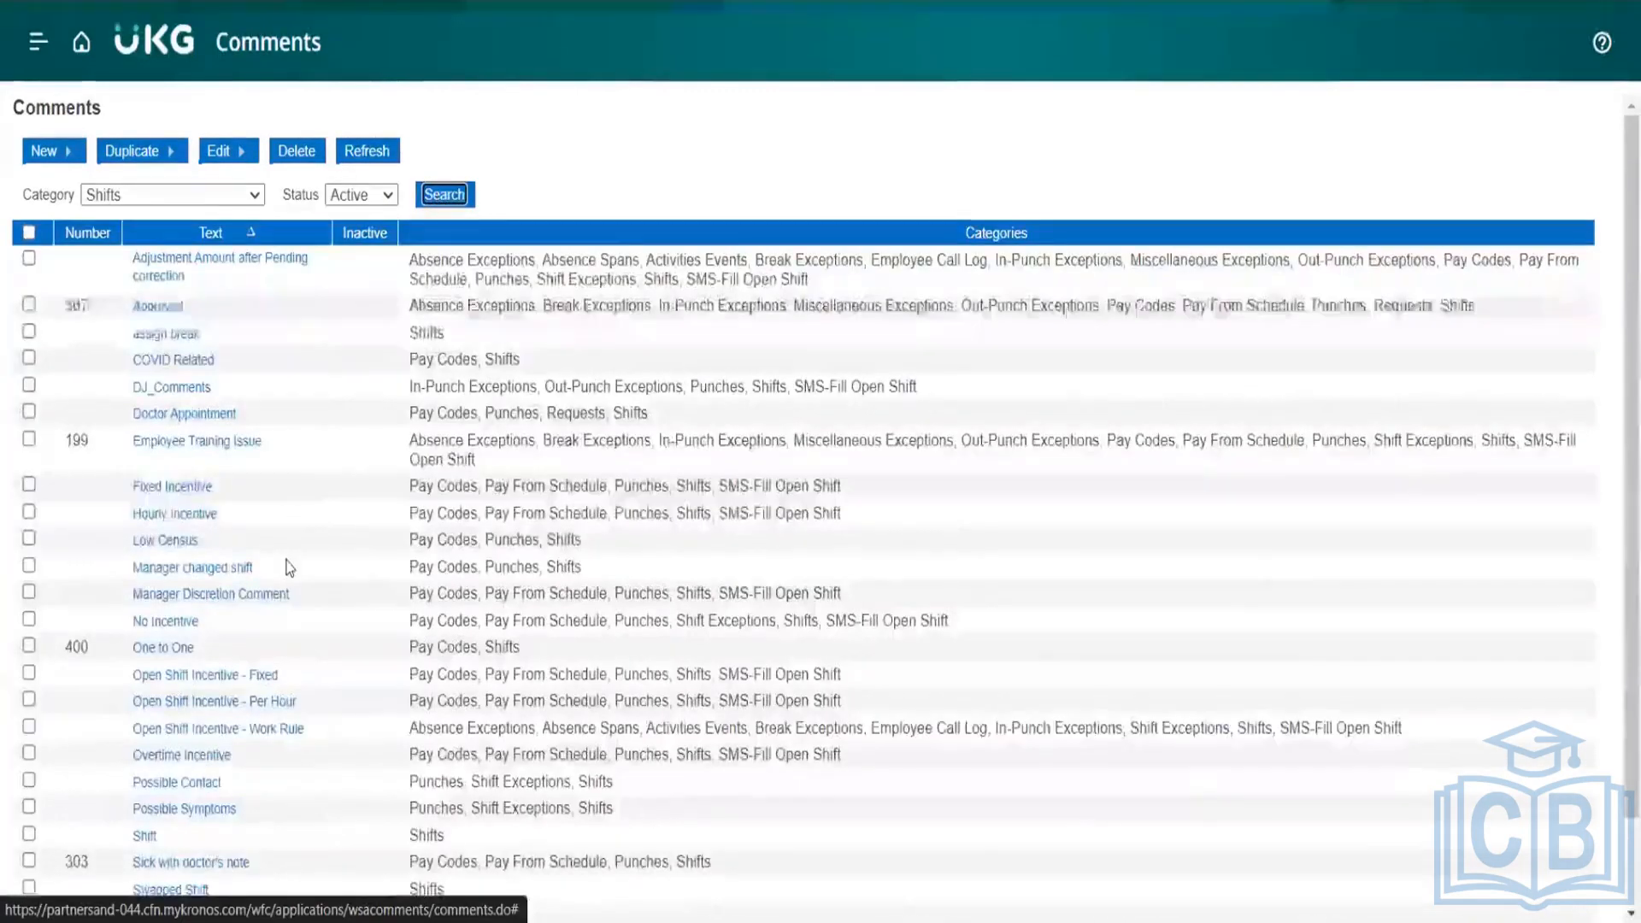
# Step: Find the DJ_Comments entry in the filtered list and select it
pyautogui.scroll(-1, 282, 568)
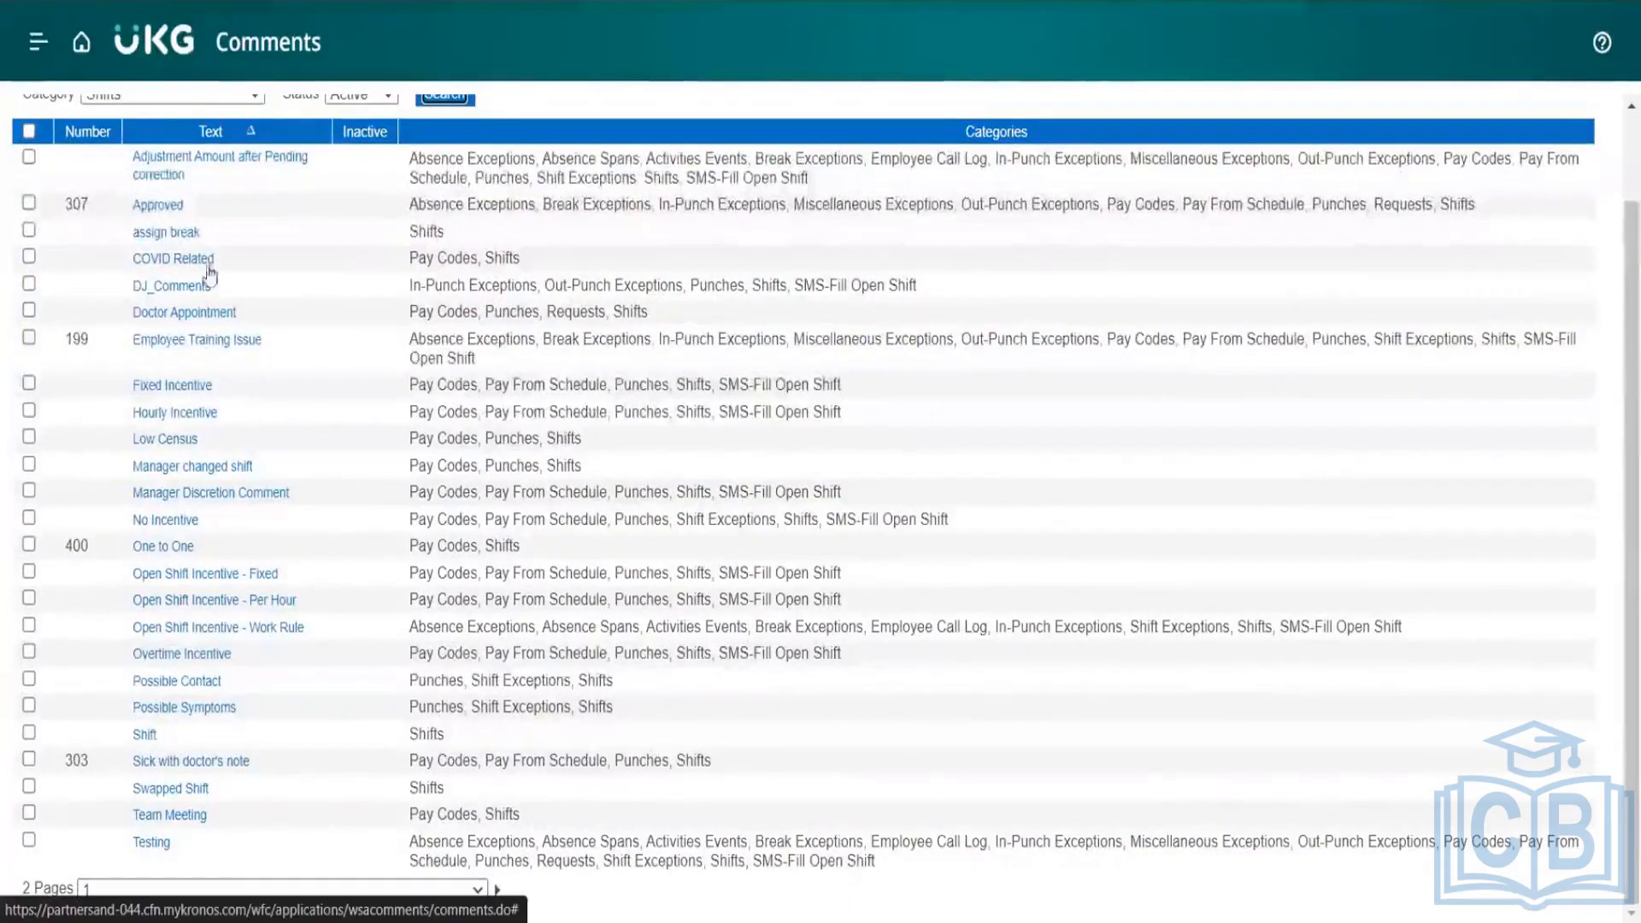
pyautogui.scroll(1, 228, 300)
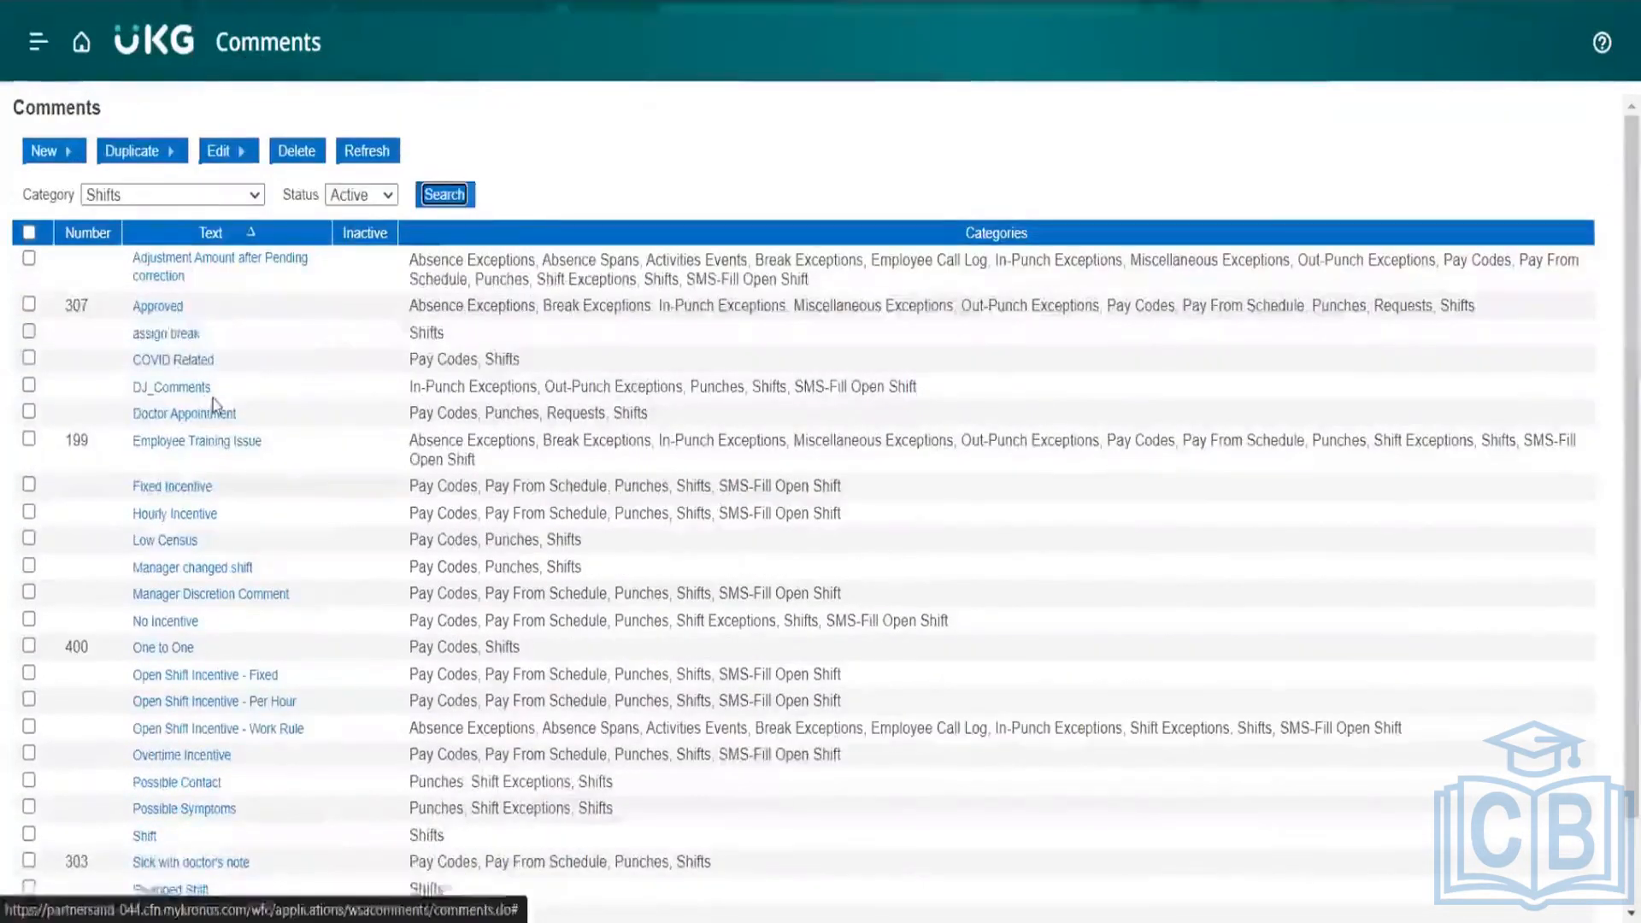
pyautogui.moveTo(214, 387); pyautogui.dragTo(135, 390)
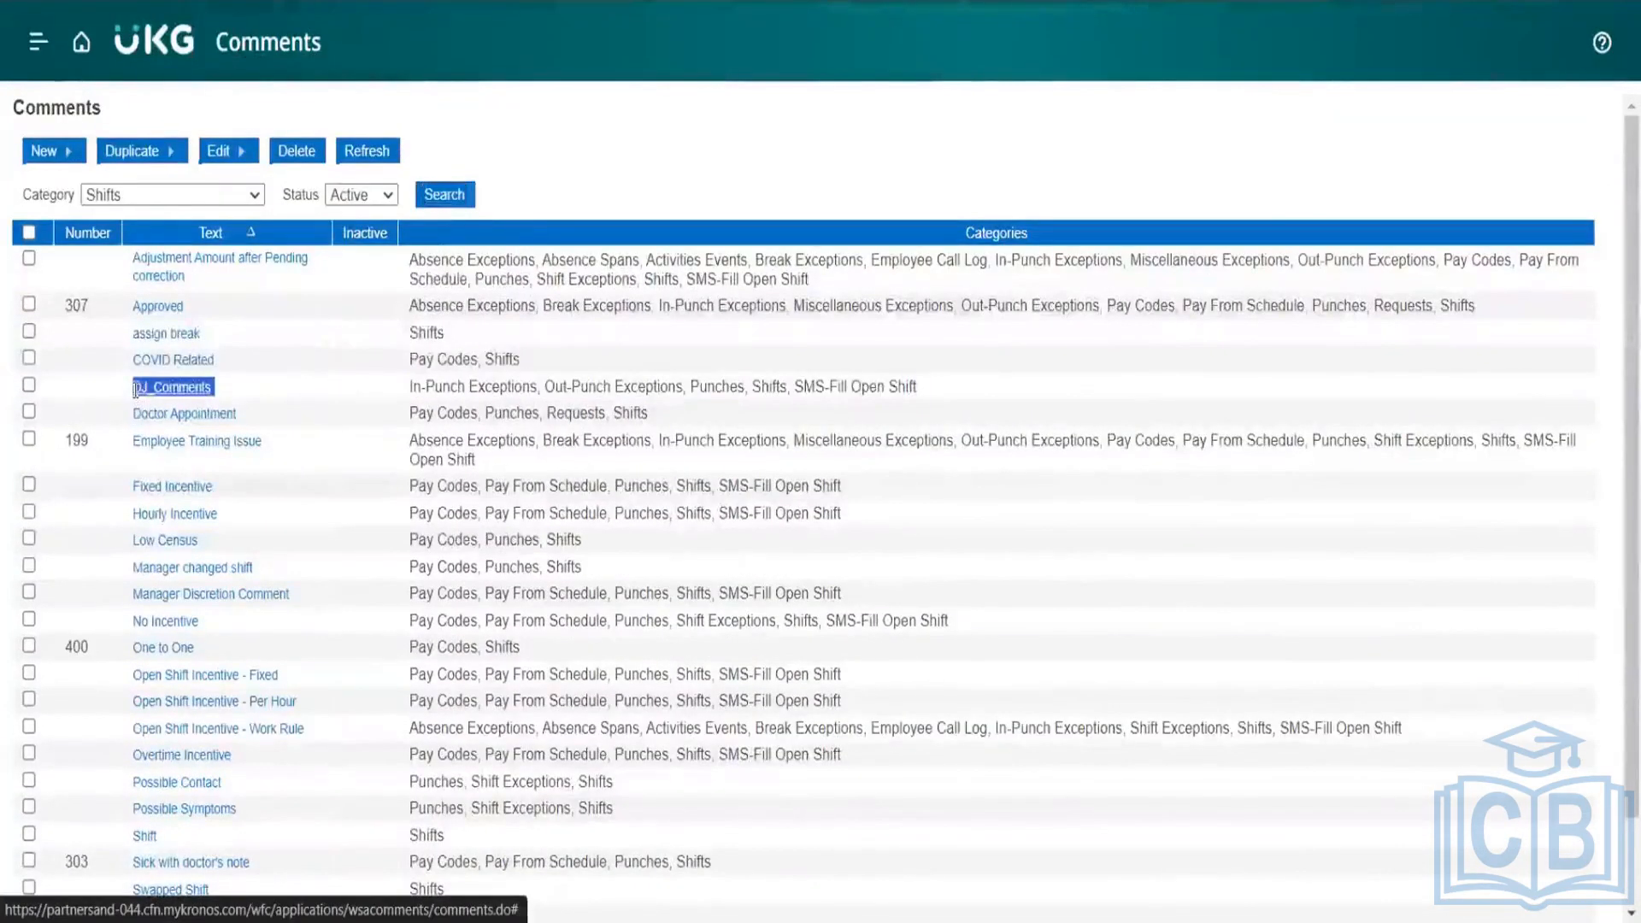
pyautogui.click(29, 385)
pyautogui.click(259, 384)
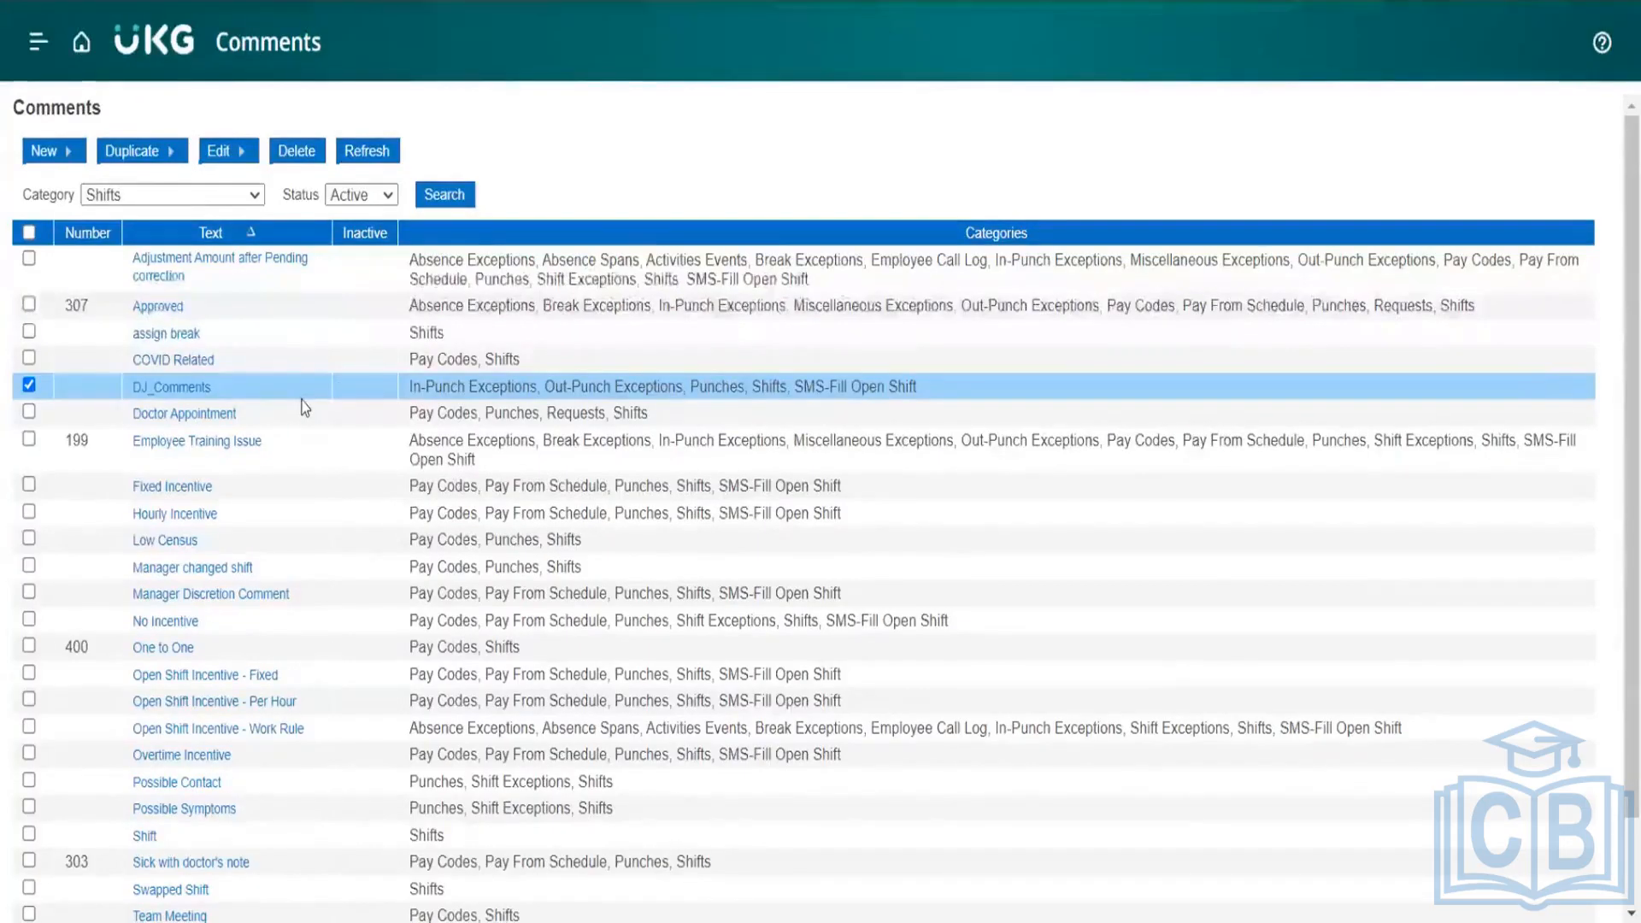
# Step: Return to Application Setup and look through the Display Preferences items with Common Setup collapsed
pyautogui.click(83, 47)
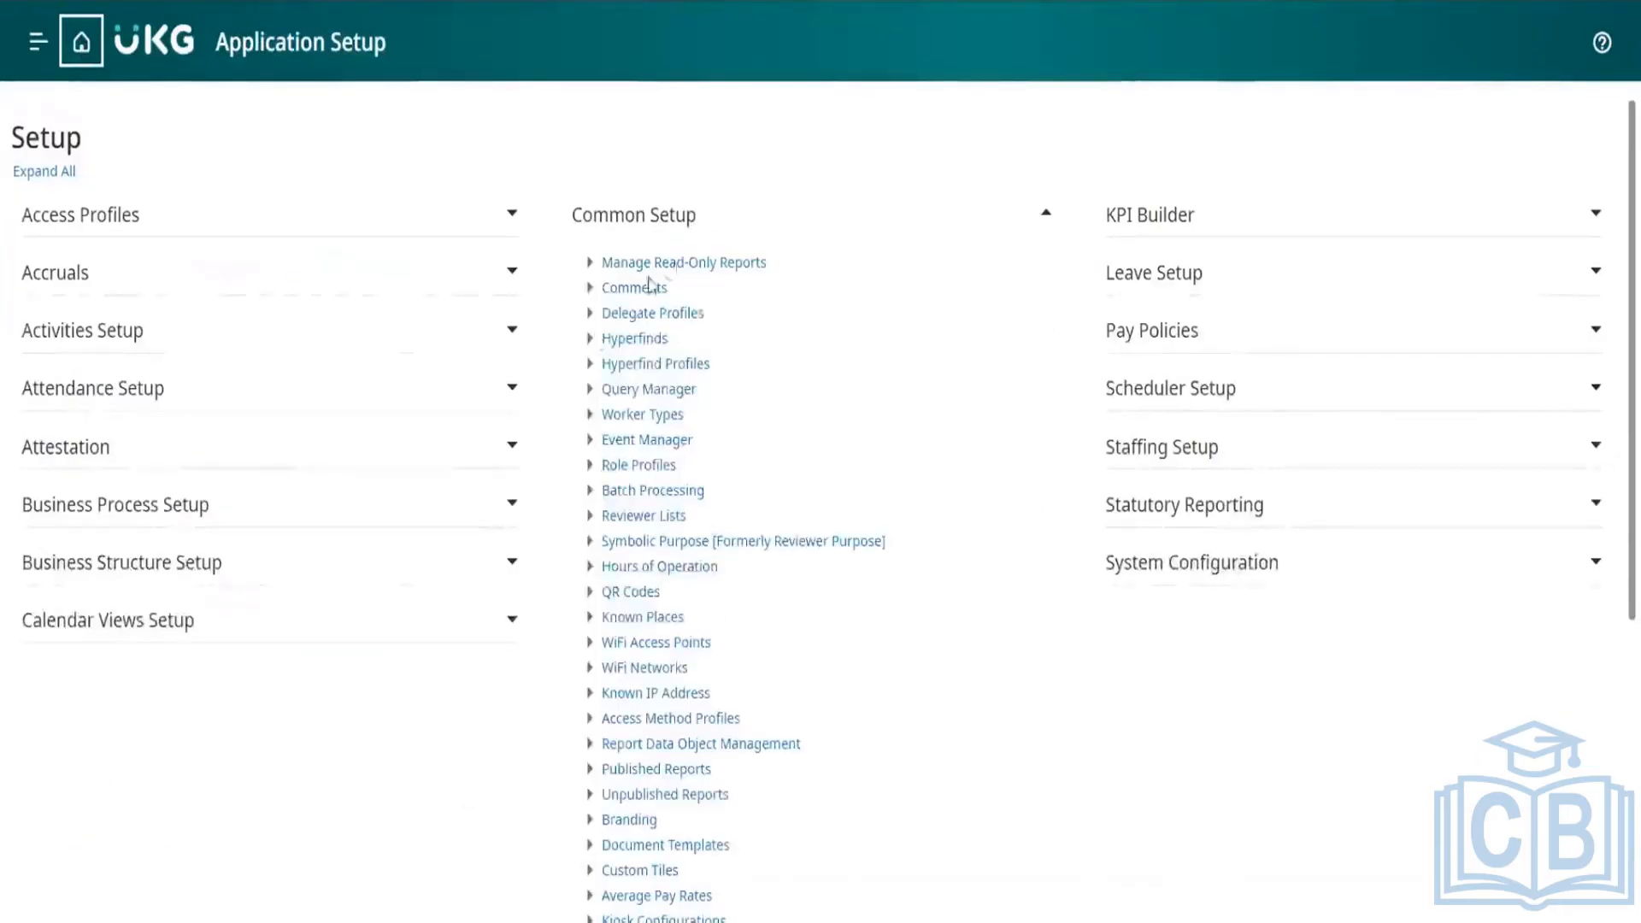
pyautogui.click(680, 219)
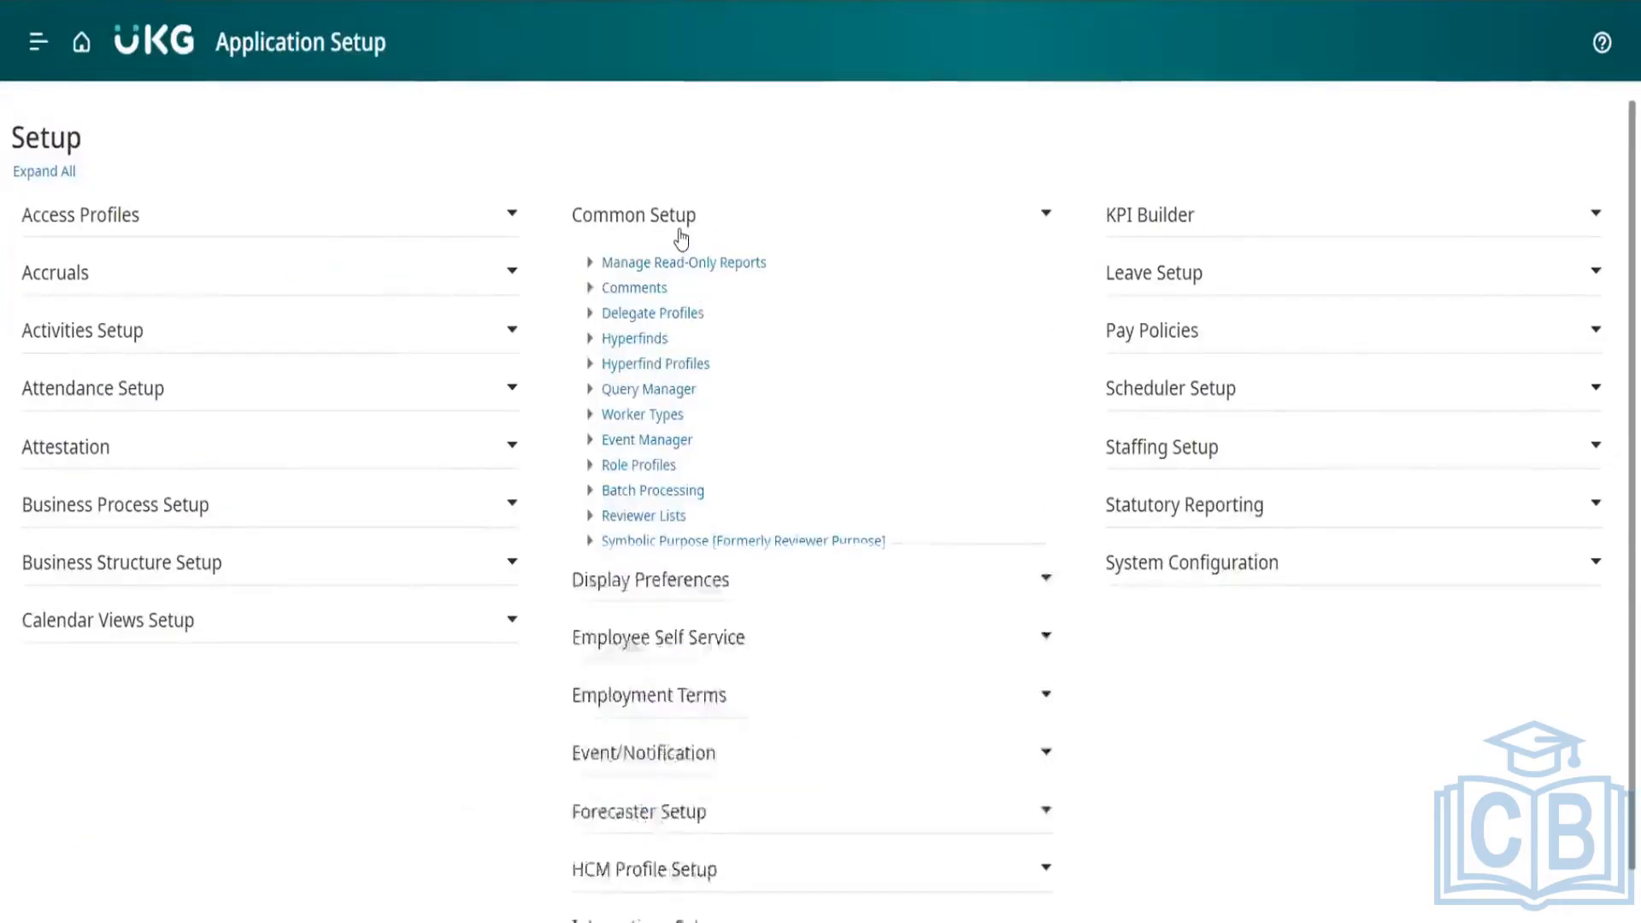
pyautogui.click(677, 290)
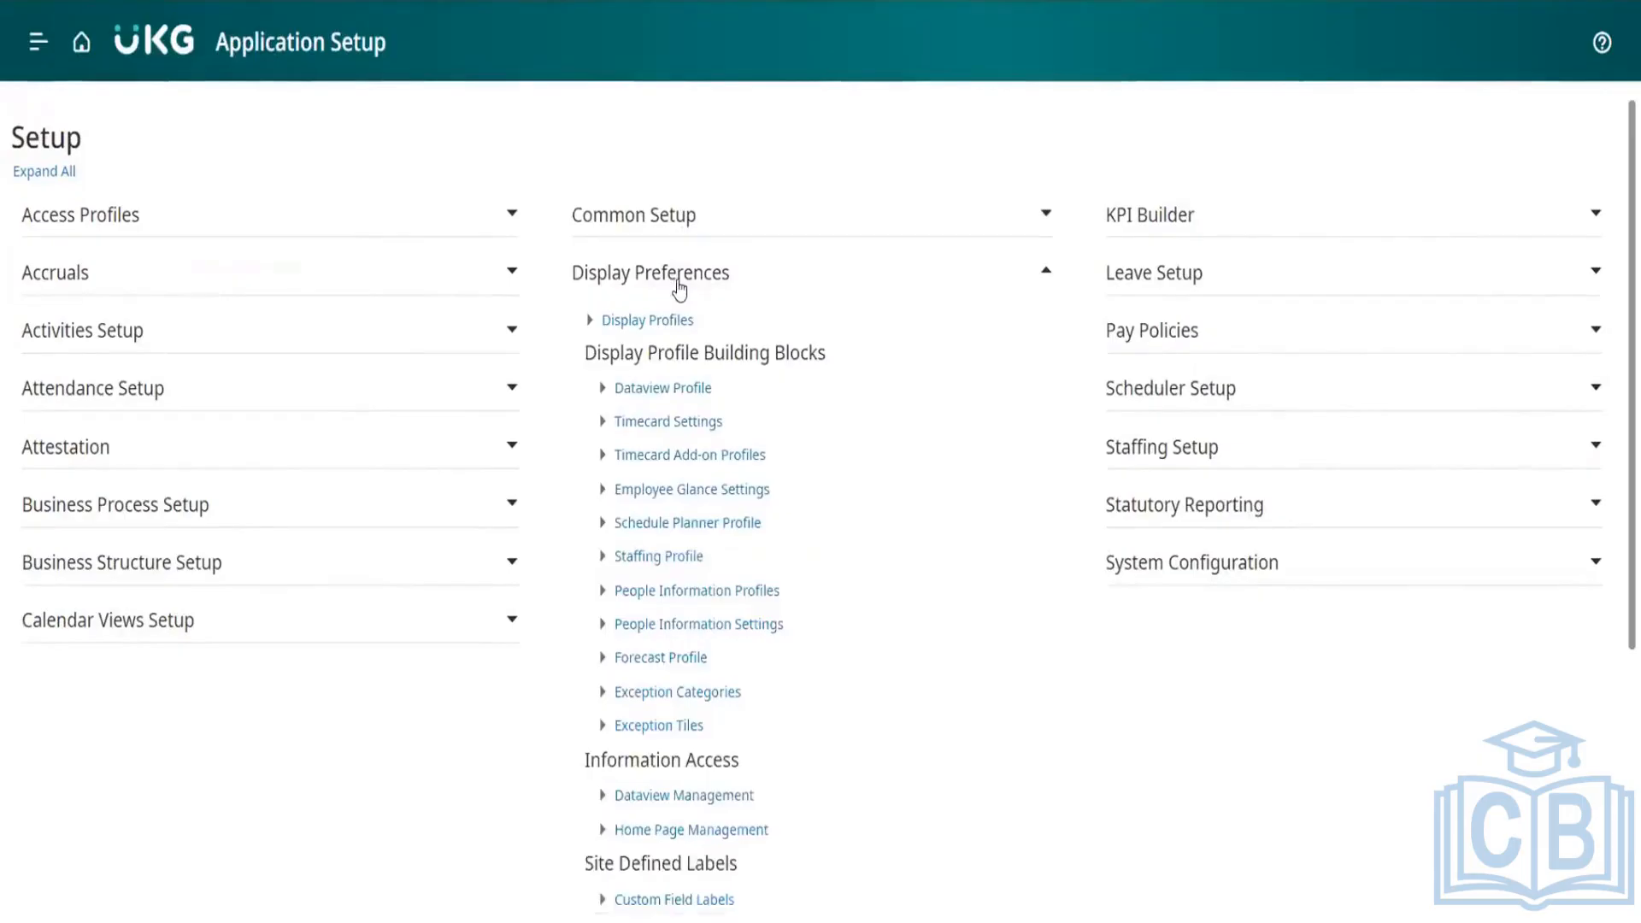
pyautogui.scroll(-3, 821, 530)
pyautogui.scroll(3, 825, 538)
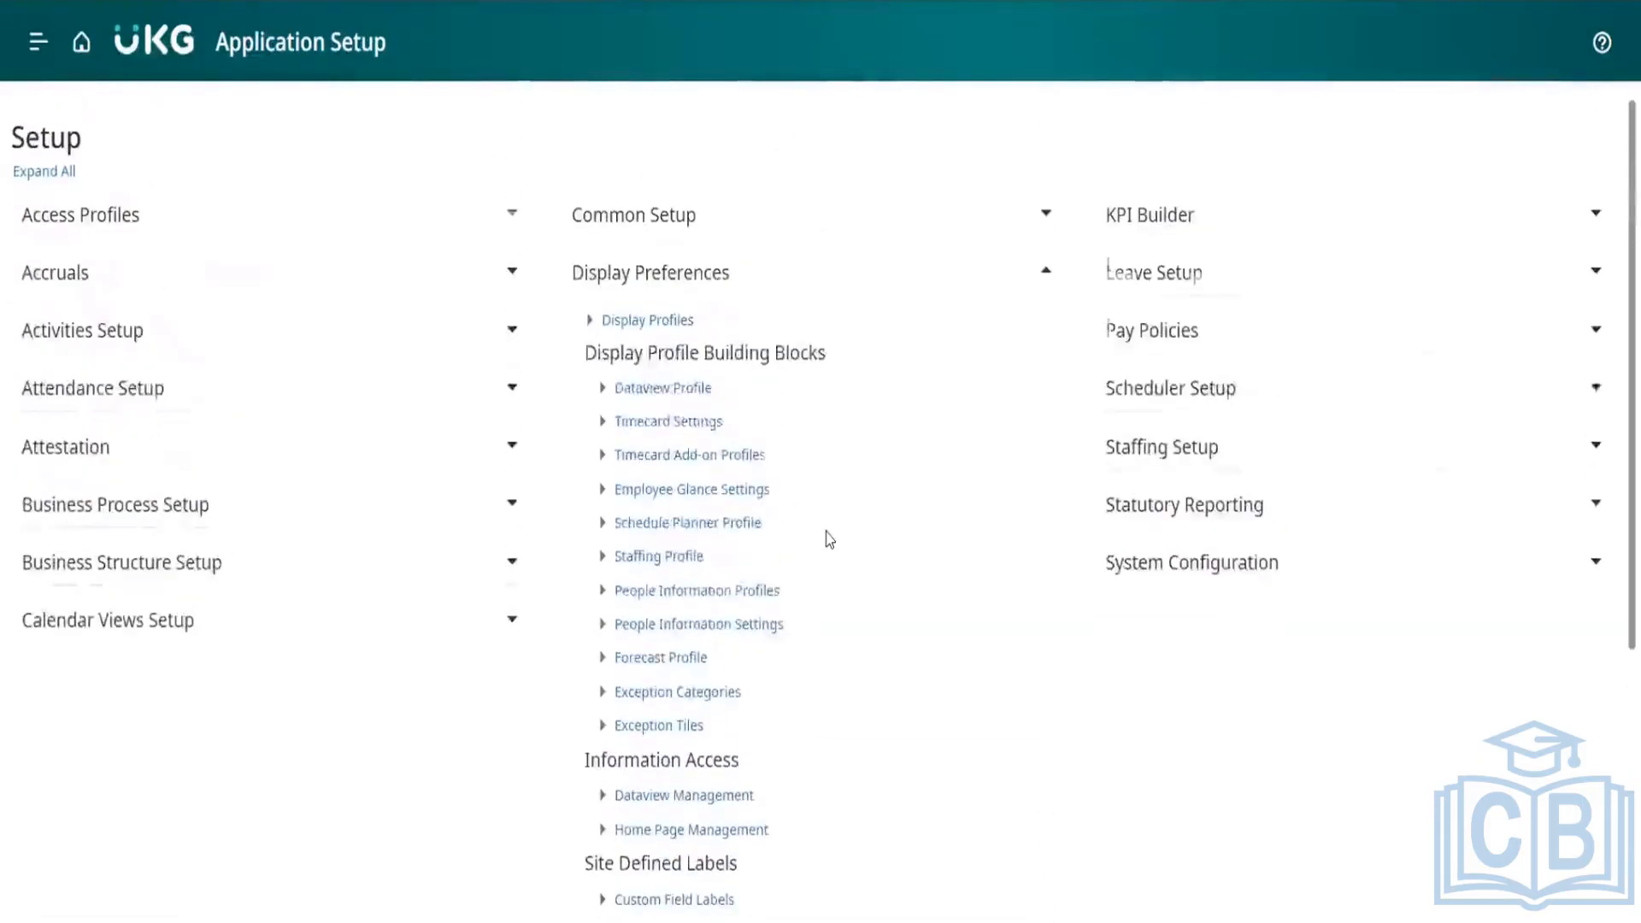
pyautogui.click(722, 276)
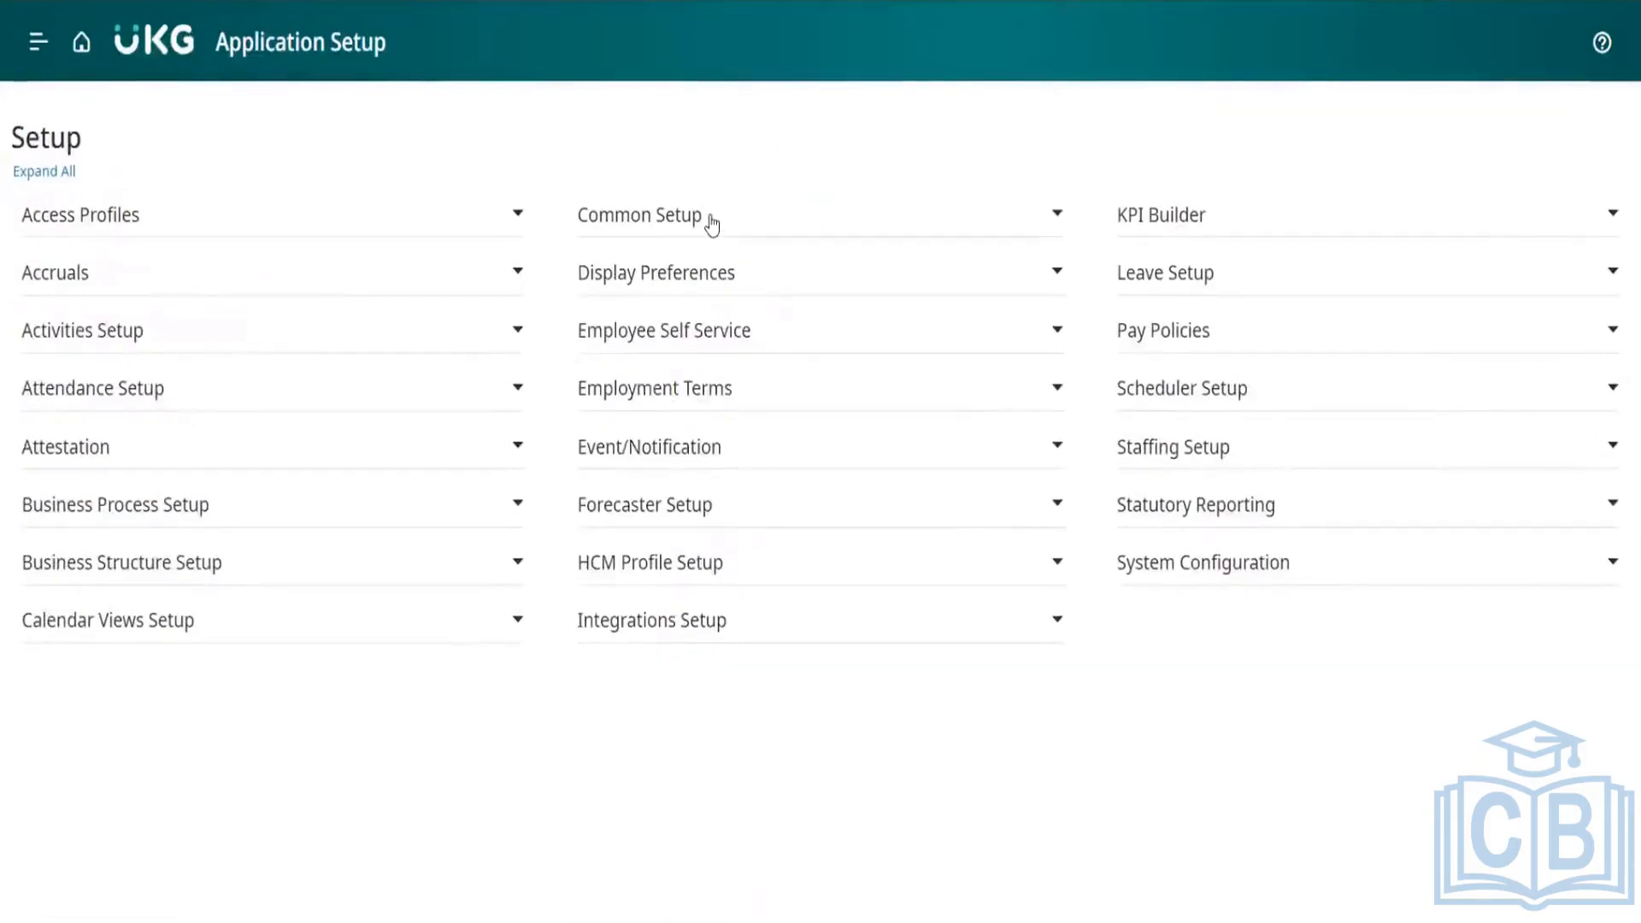
# Step: Expand Common Setup and look through its configuration items
pyautogui.click(712, 222)
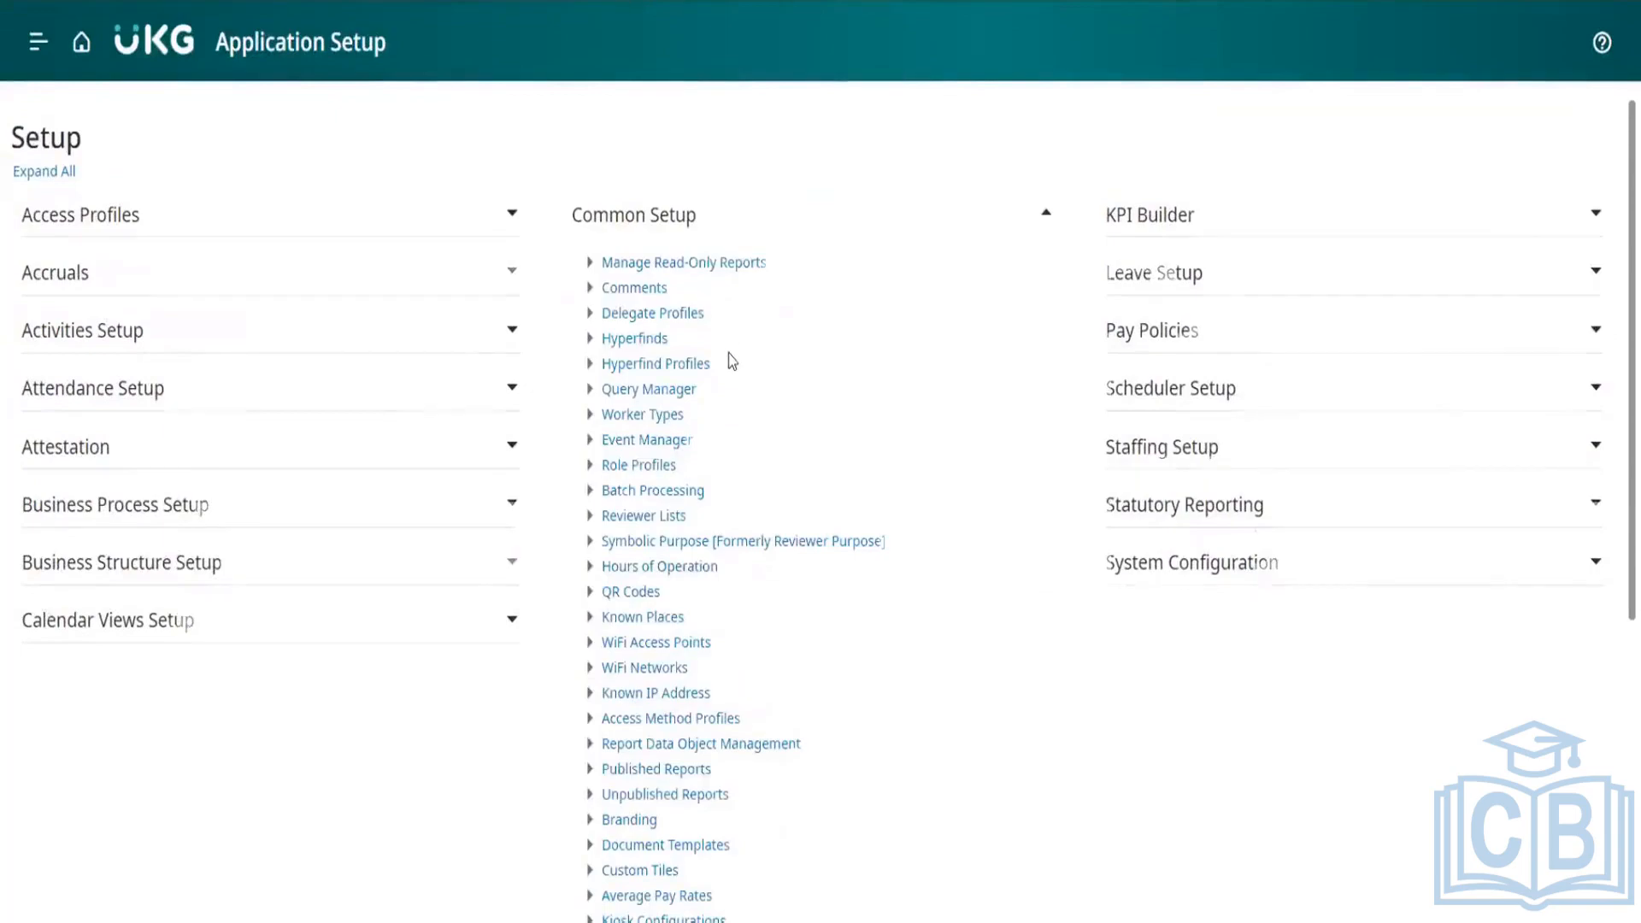
pyautogui.scroll(-2, 731, 360)
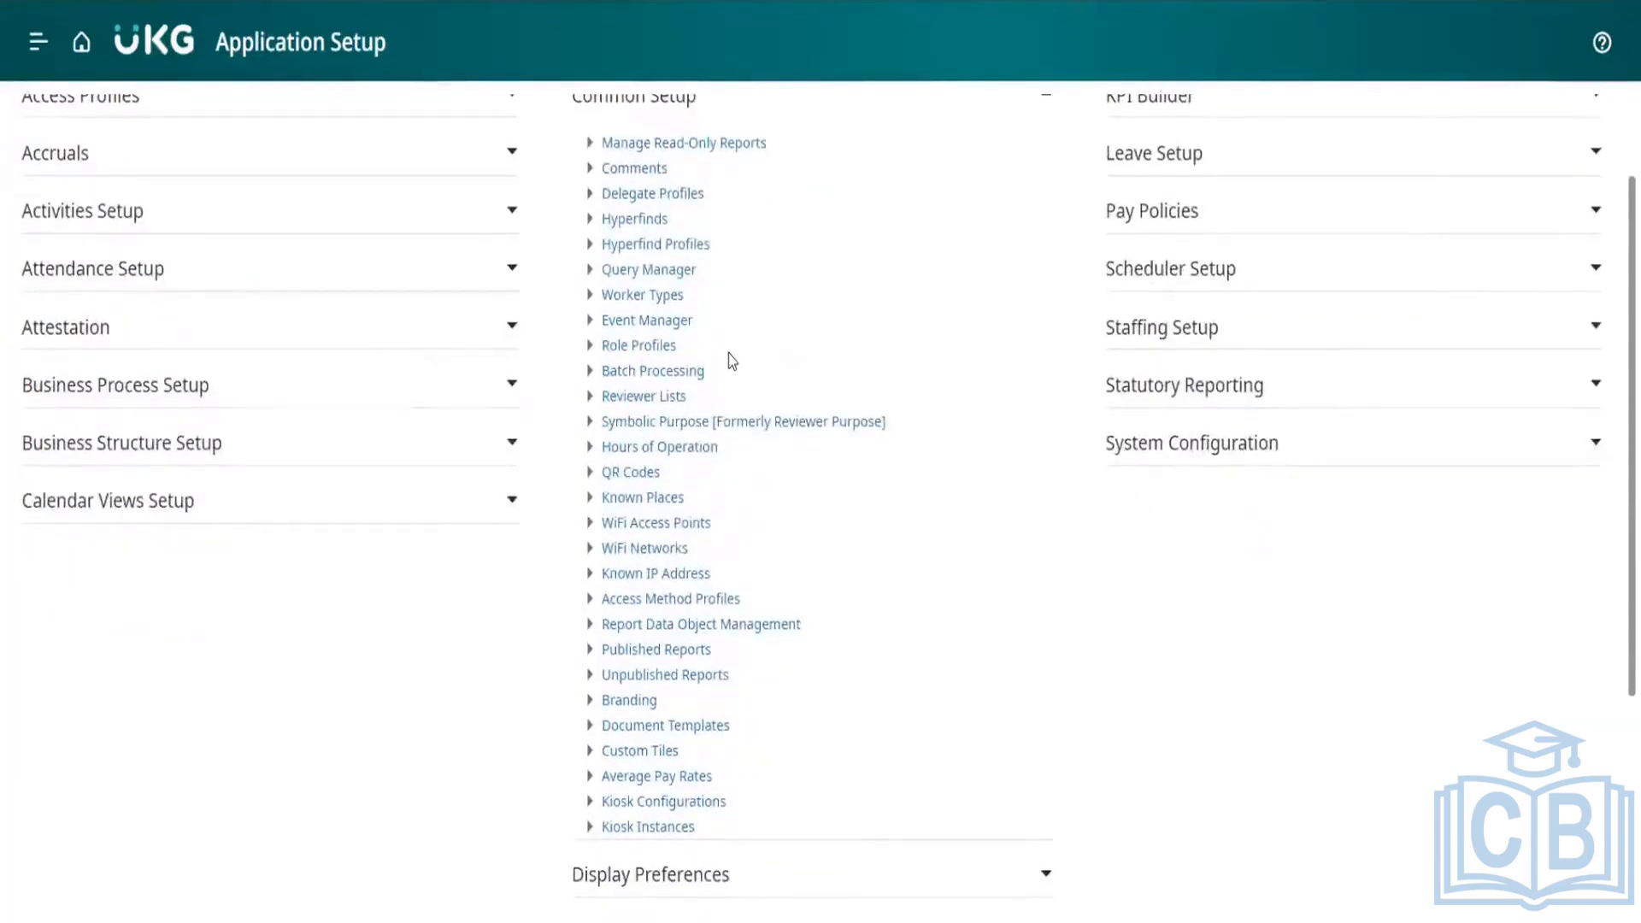
pyautogui.scroll(-1, 732, 361)
pyautogui.scroll(-1, 733, 361)
pyautogui.scroll(2, 732, 361)
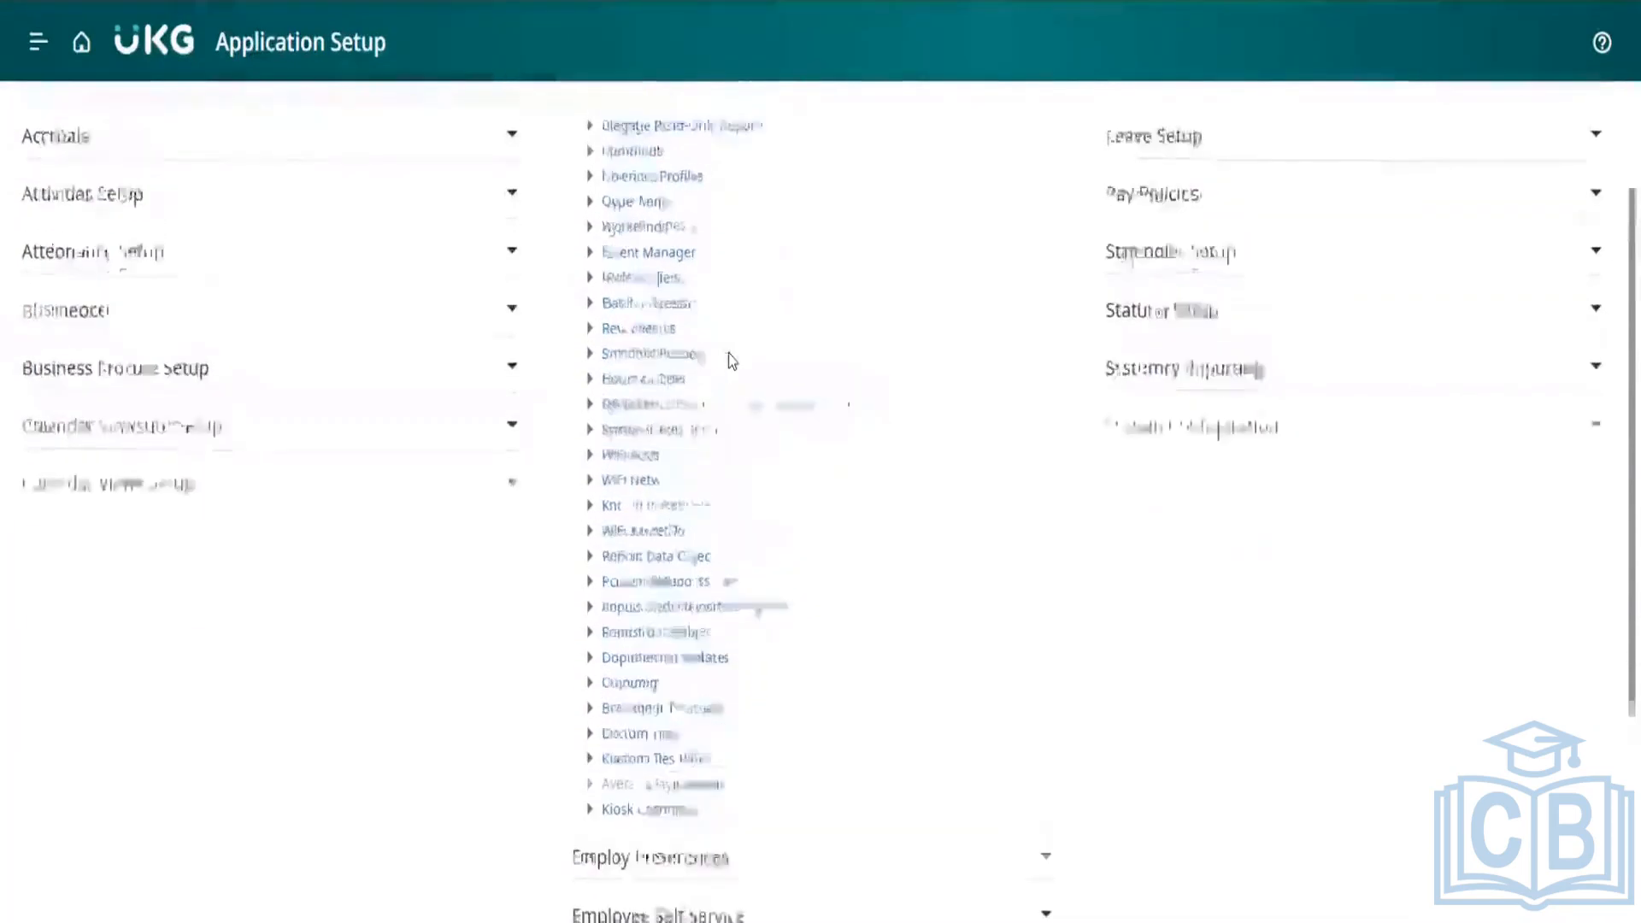
pyautogui.scroll(-1, 733, 361)
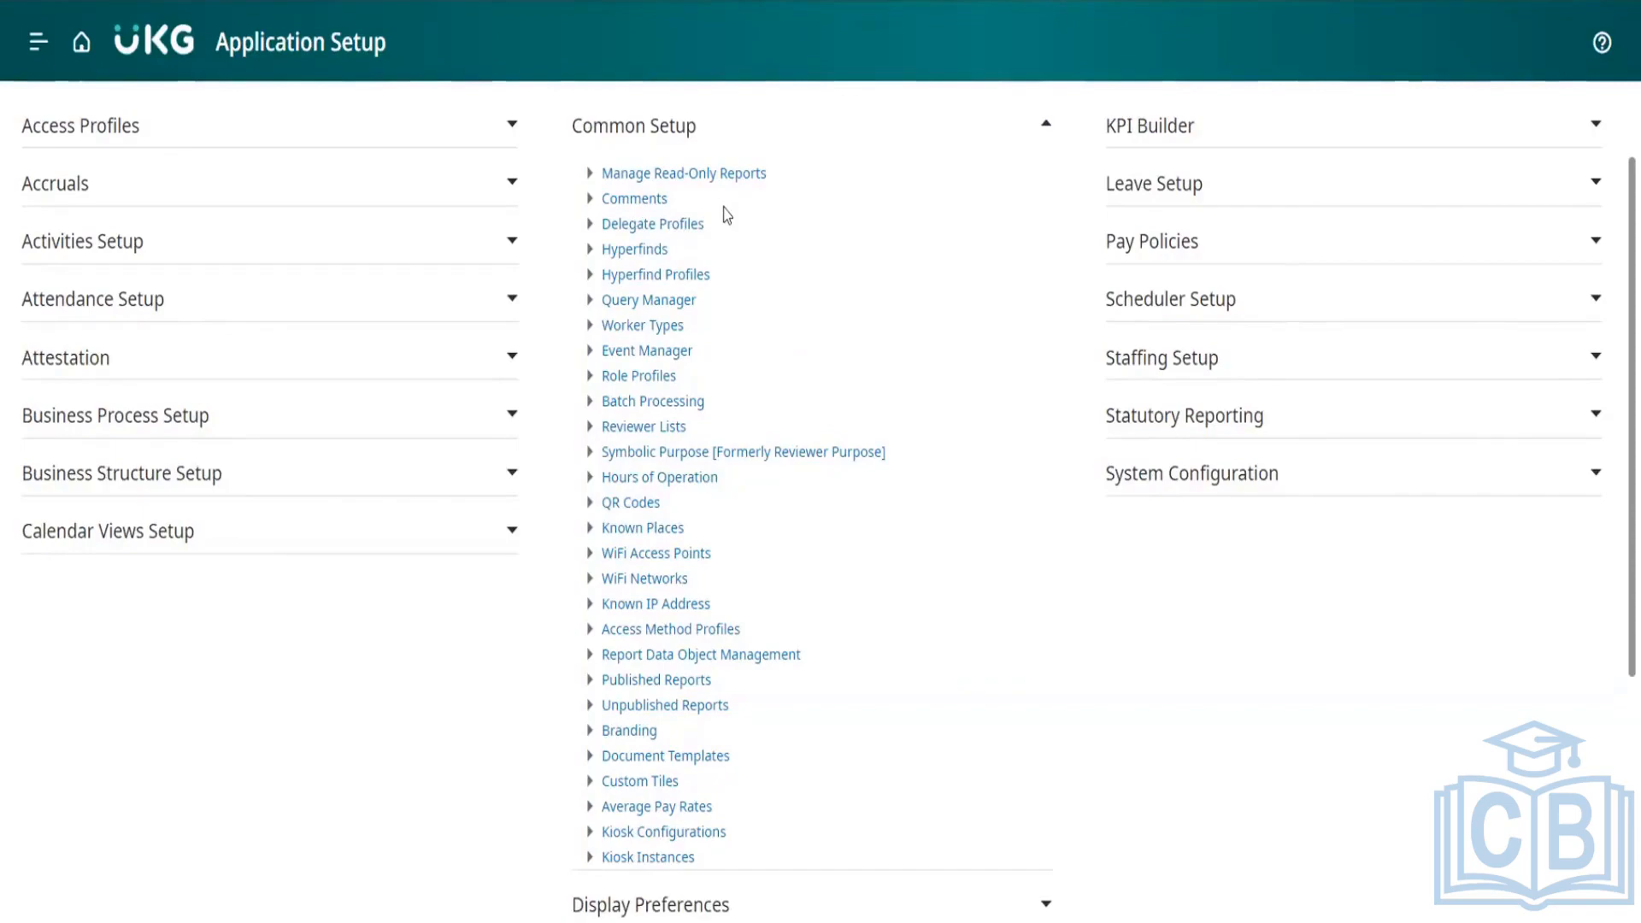
# Step: Expand Display Preferences below Common Setup and review its display profile building blocks
pyautogui.scroll(-4, 724, 214)
pyautogui.click(681, 547)
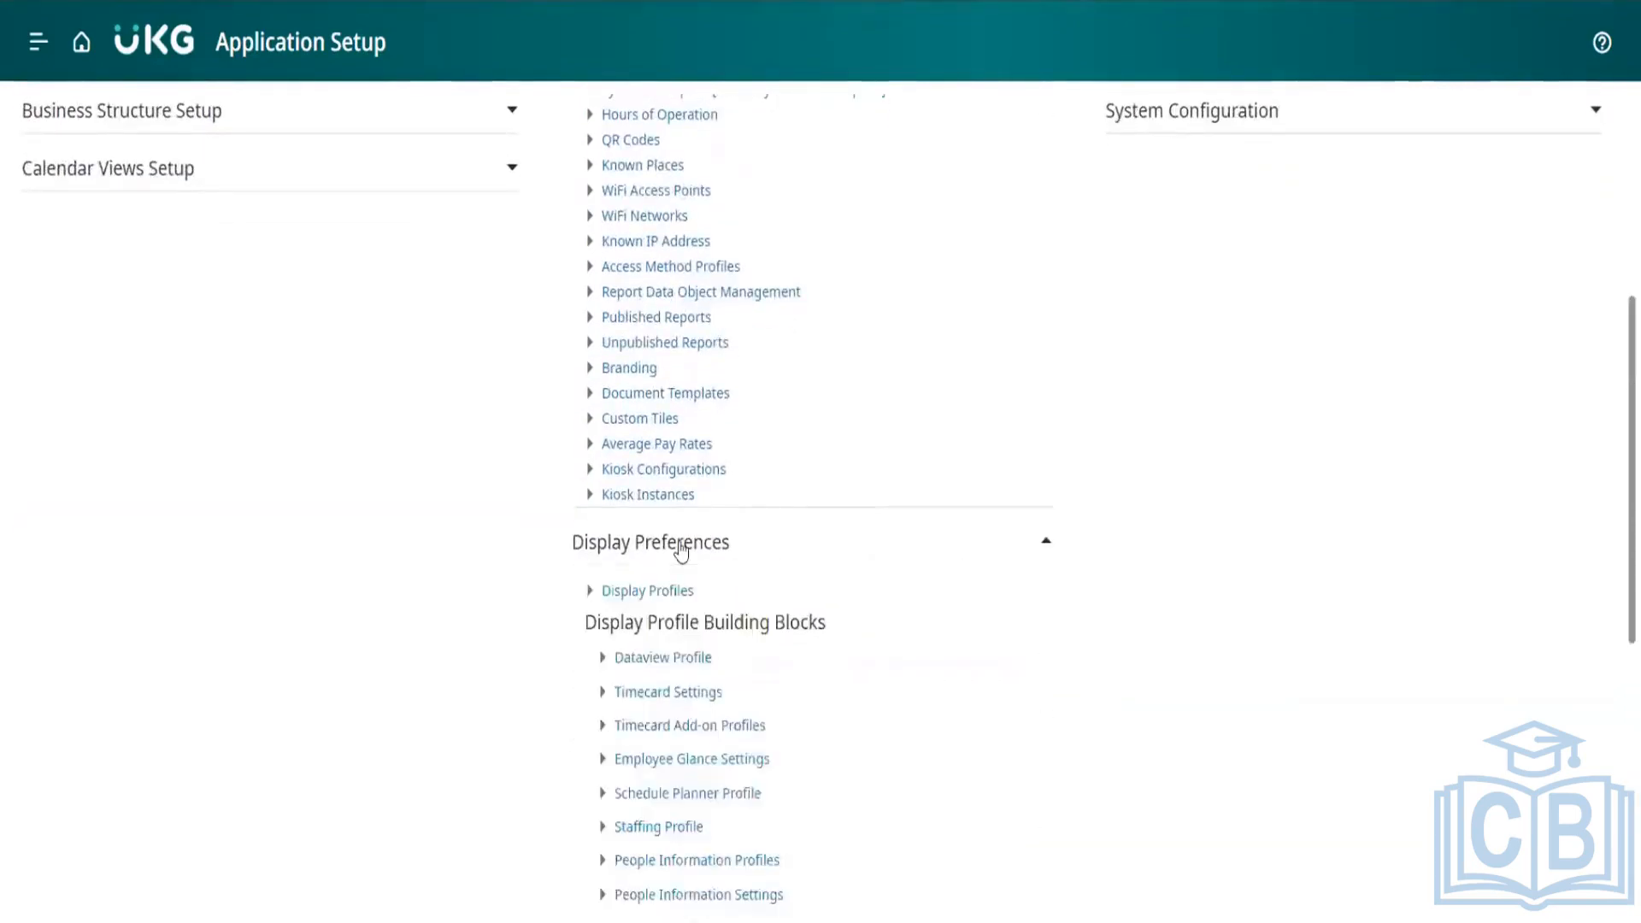
pyautogui.scroll(-4, 680, 552)
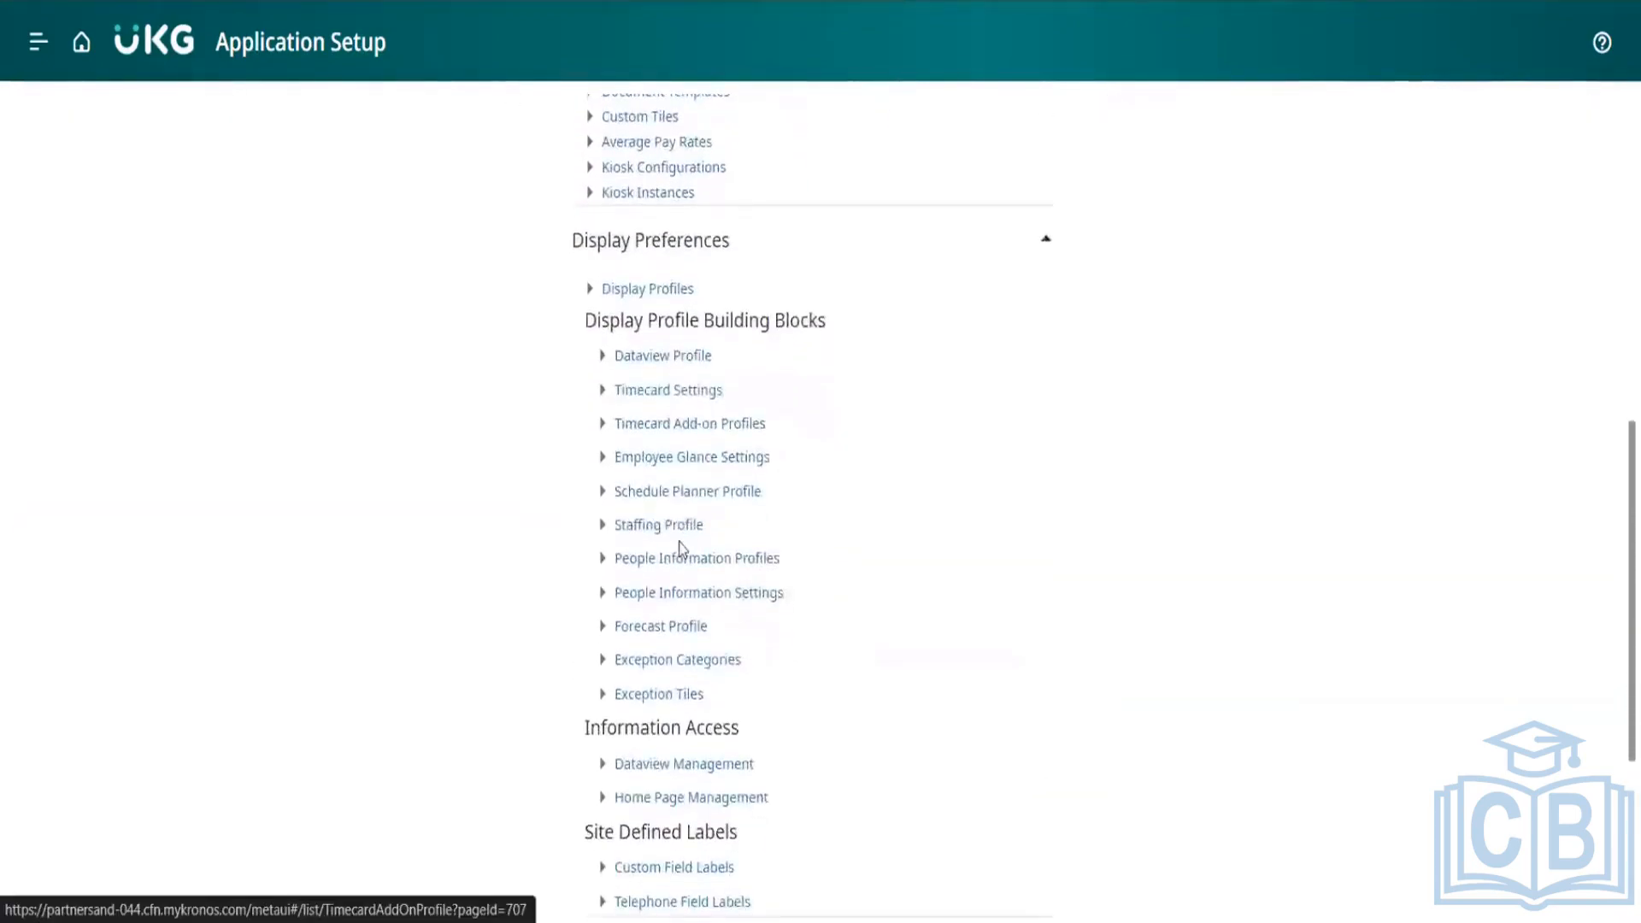
pyautogui.scroll(-2, 680, 547)
pyautogui.scroll(2, 682, 543)
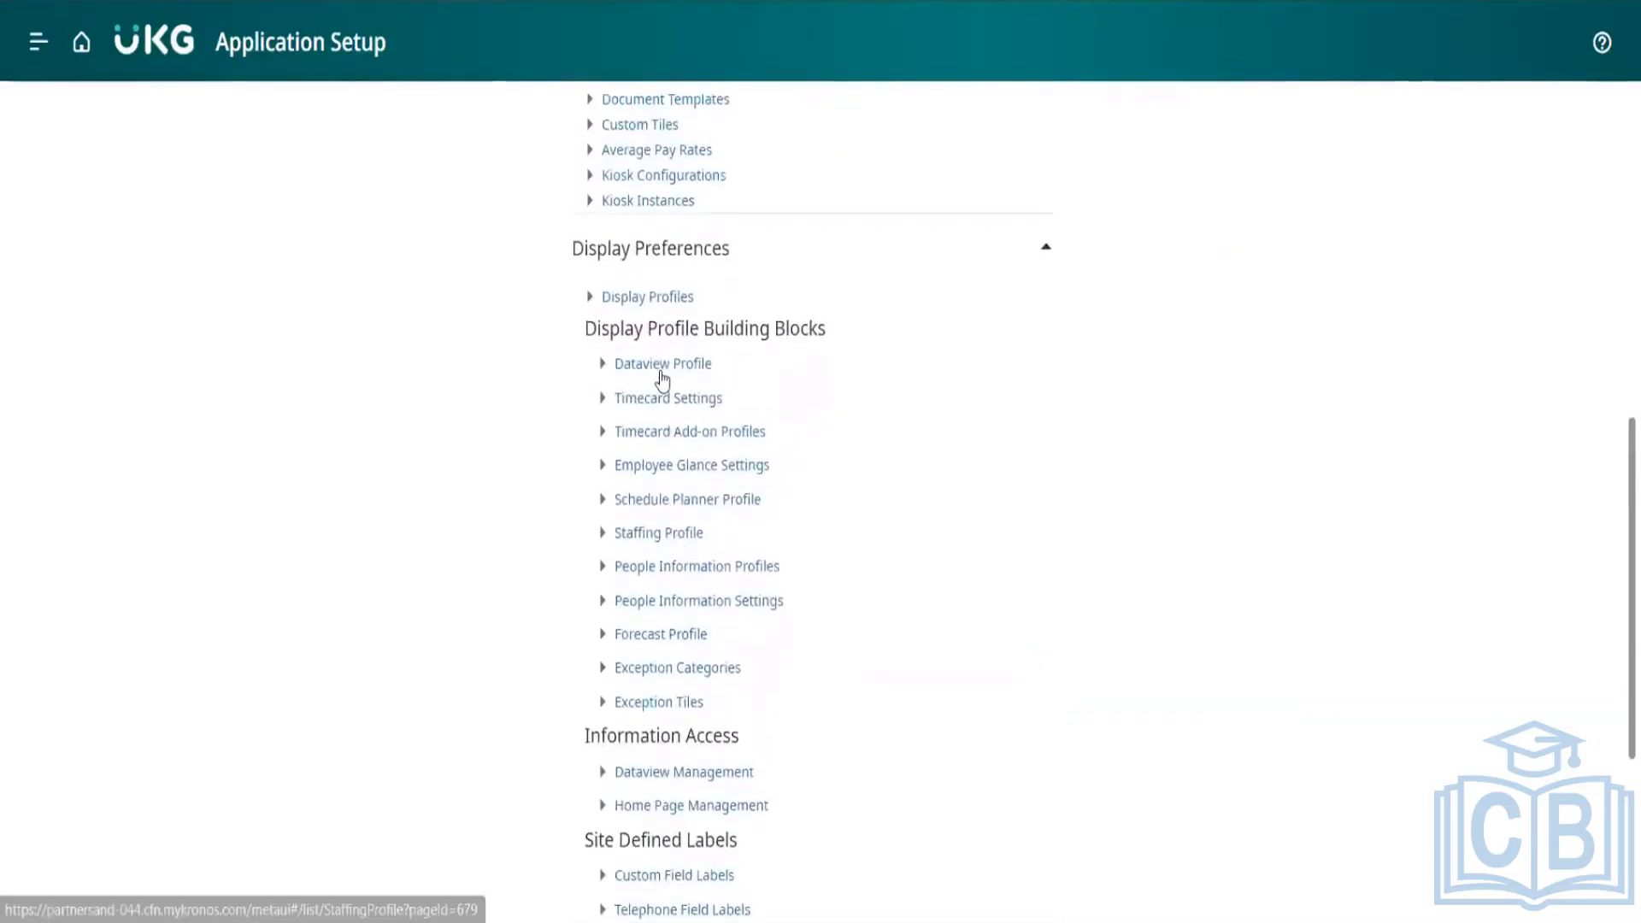
pyautogui.scroll(-1, 736, 517)
pyautogui.scroll(2, 738, 518)
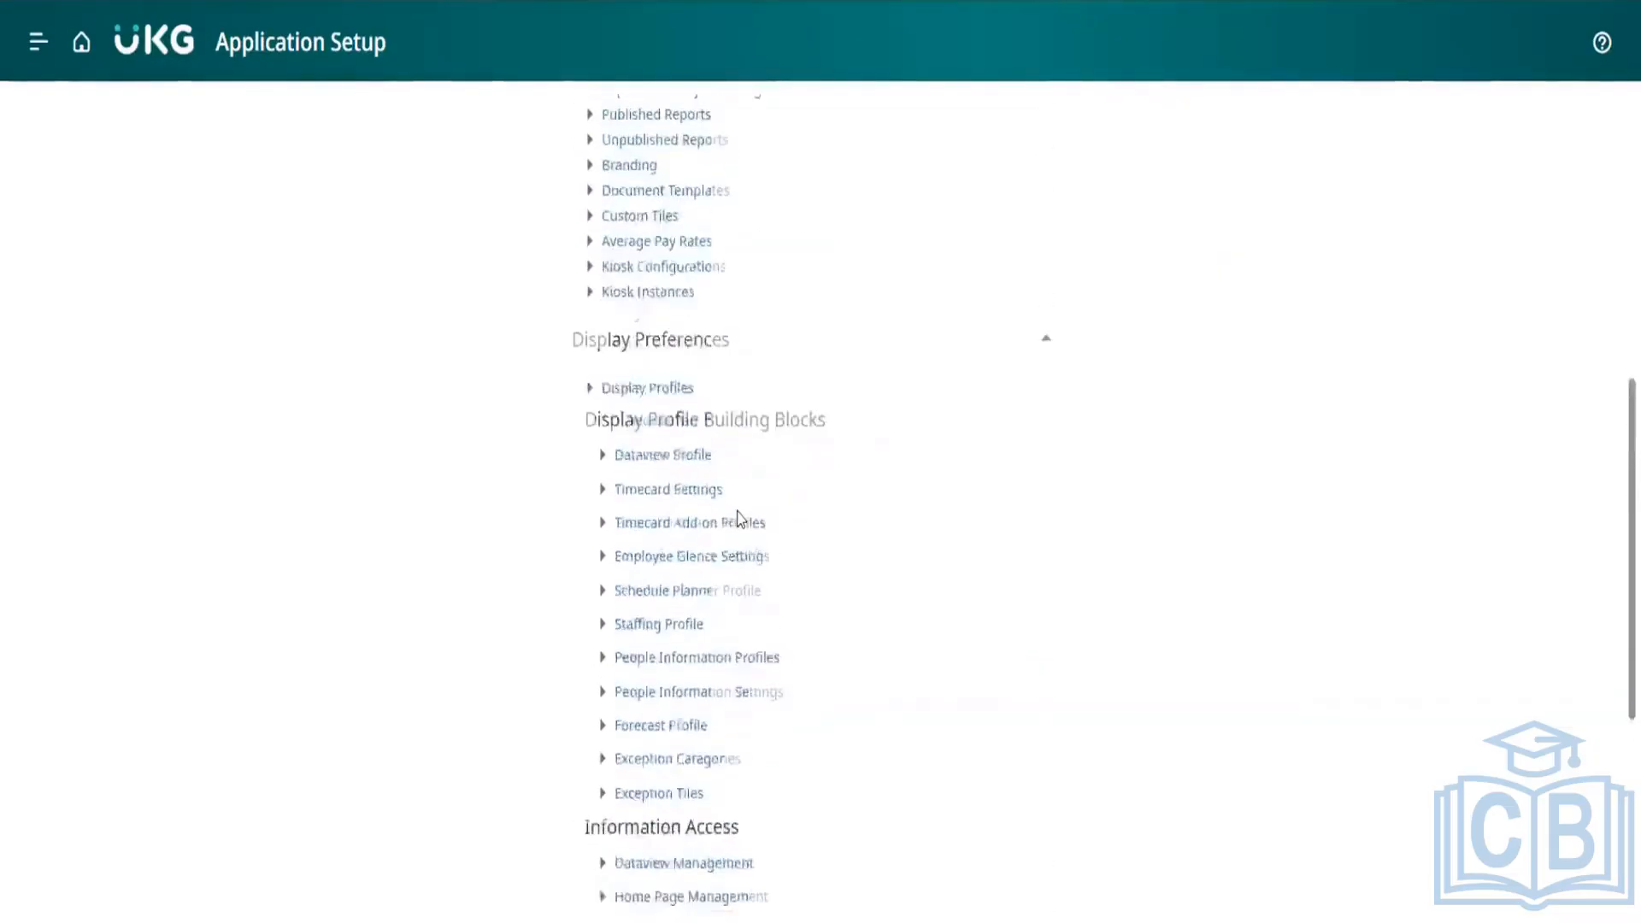
# Step: Collapse Display Preferences and open Delegate Profiles from Common Setup
pyautogui.scroll(1, 741, 519)
pyautogui.click(715, 452)
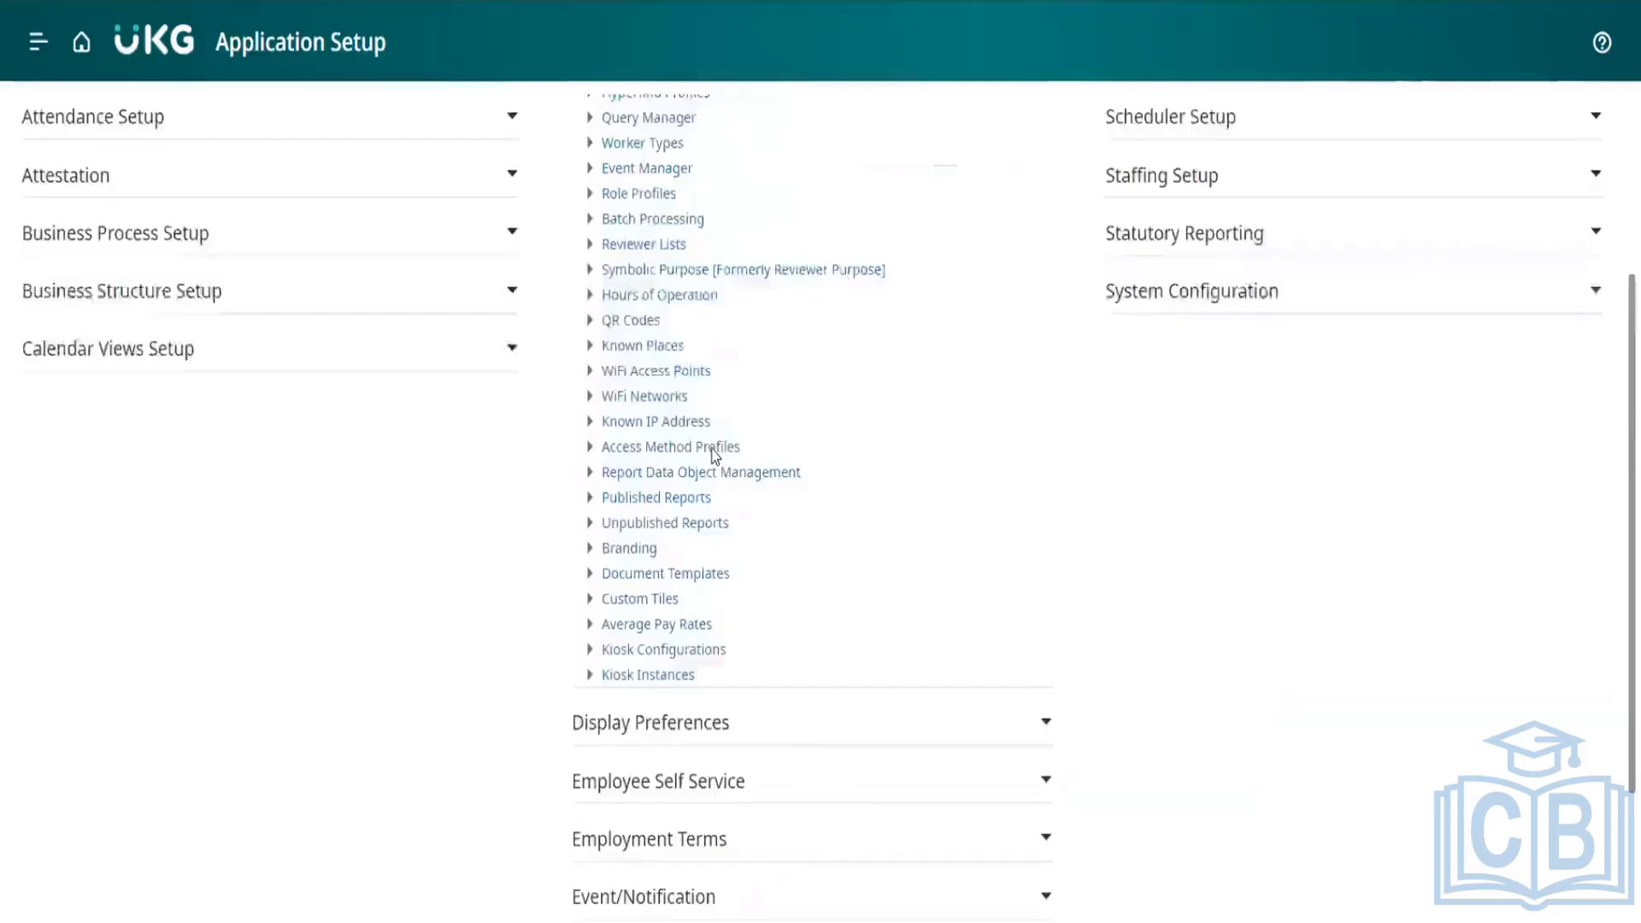
pyautogui.scroll(2, 714, 451)
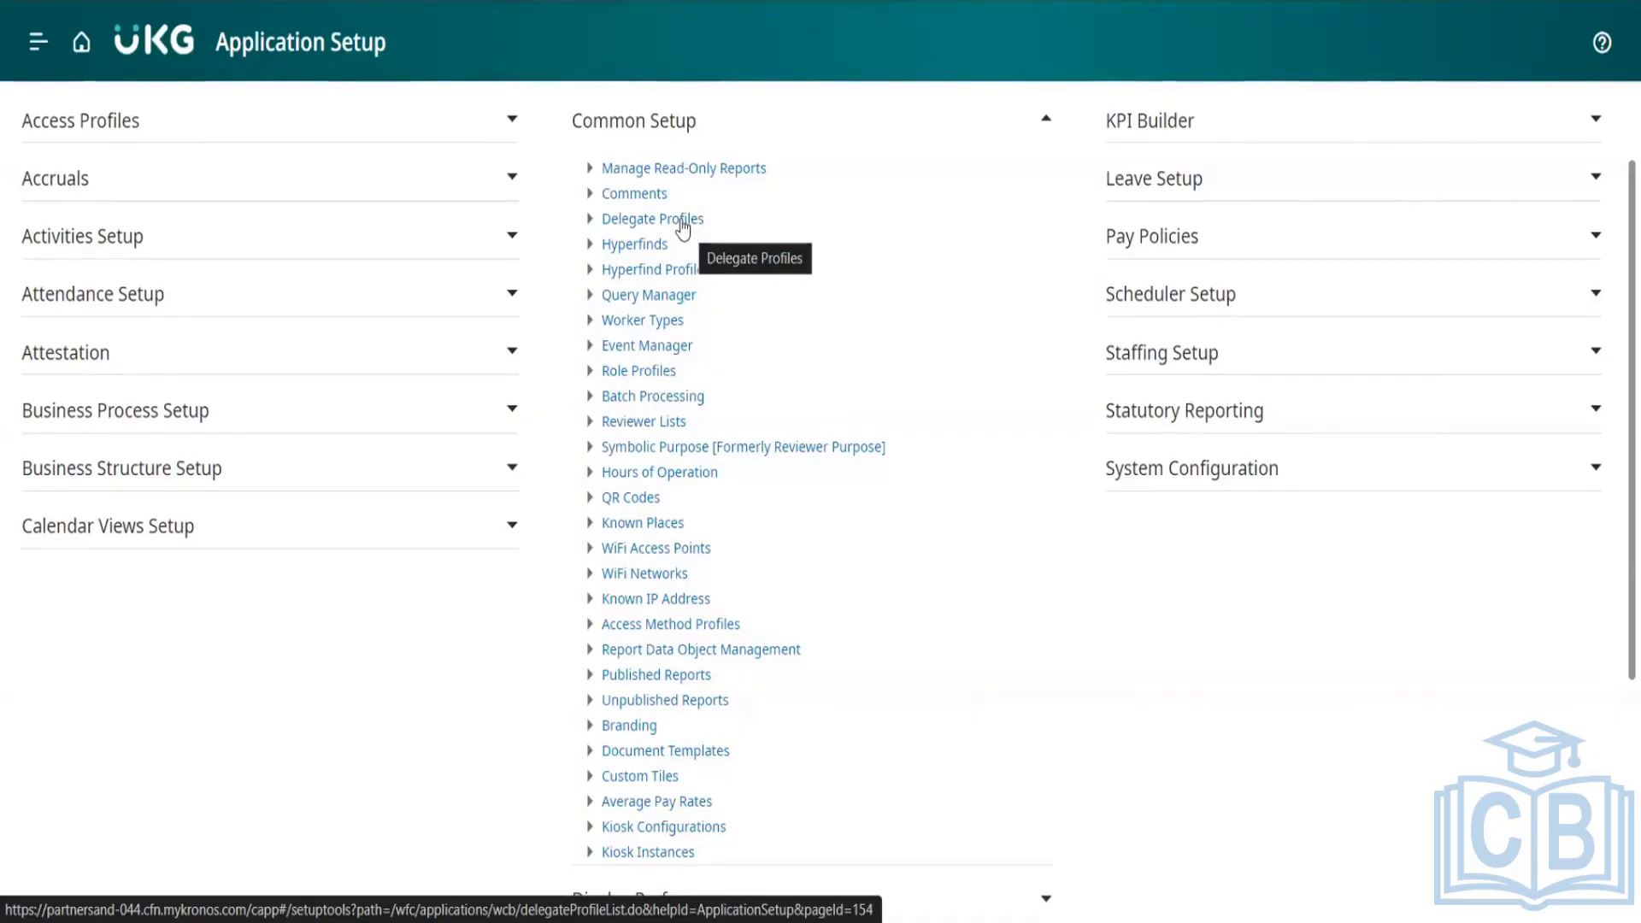
pyautogui.click(683, 226)
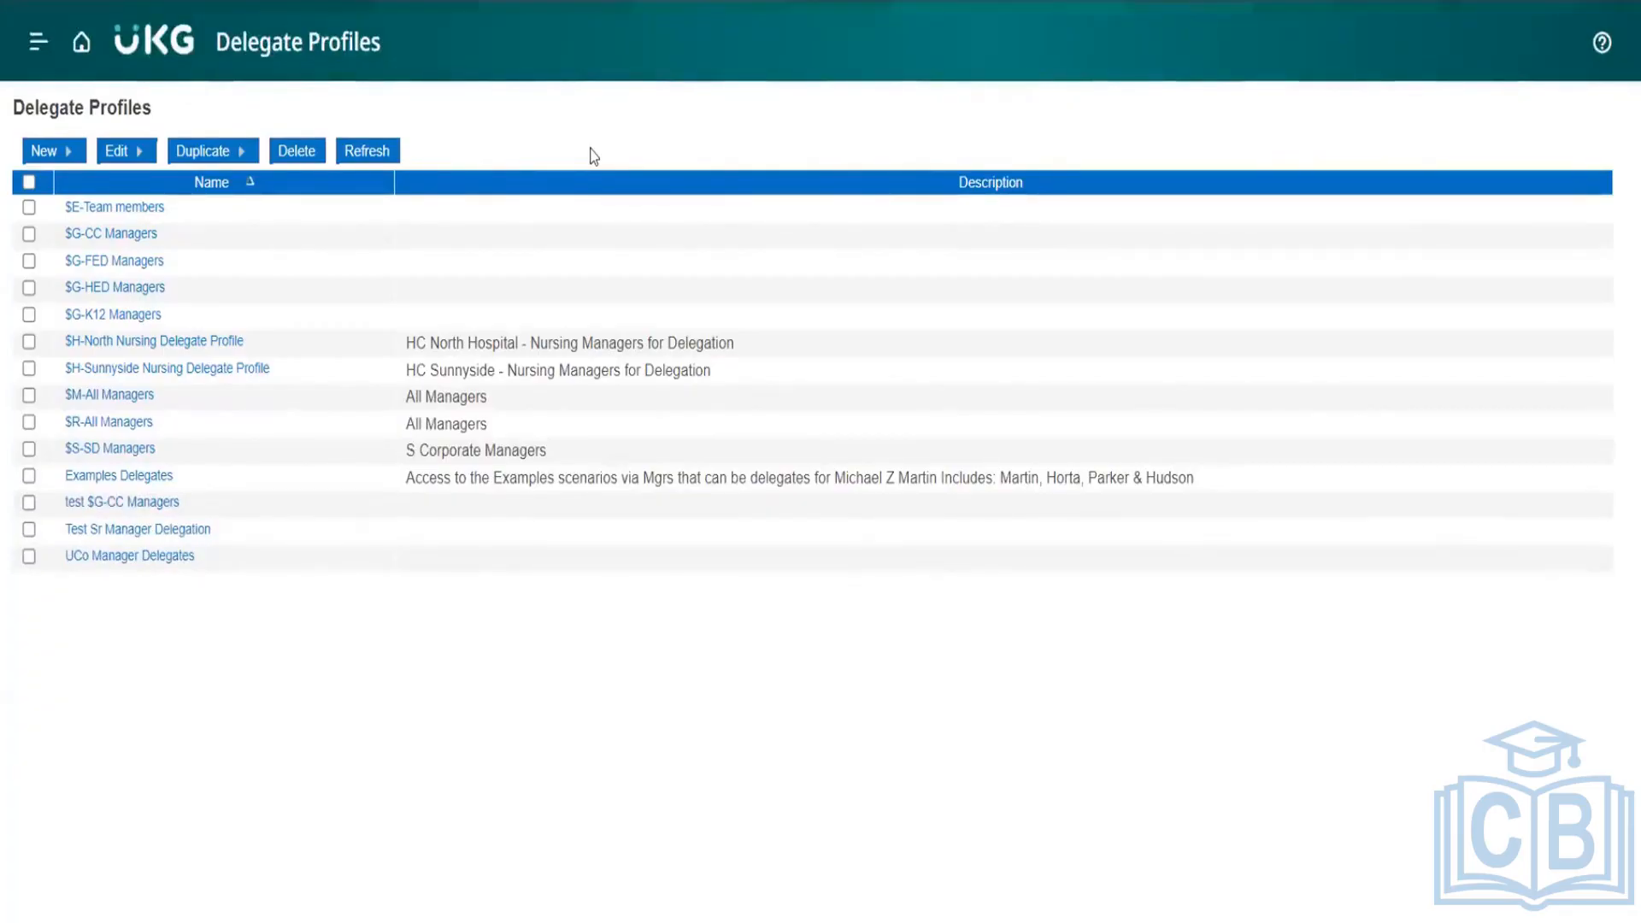
# Step: Open the $S-SD Managers delegate profile, search all available delegates, review its selected delegates, and return to the profile list
pyautogui.click(119, 454)
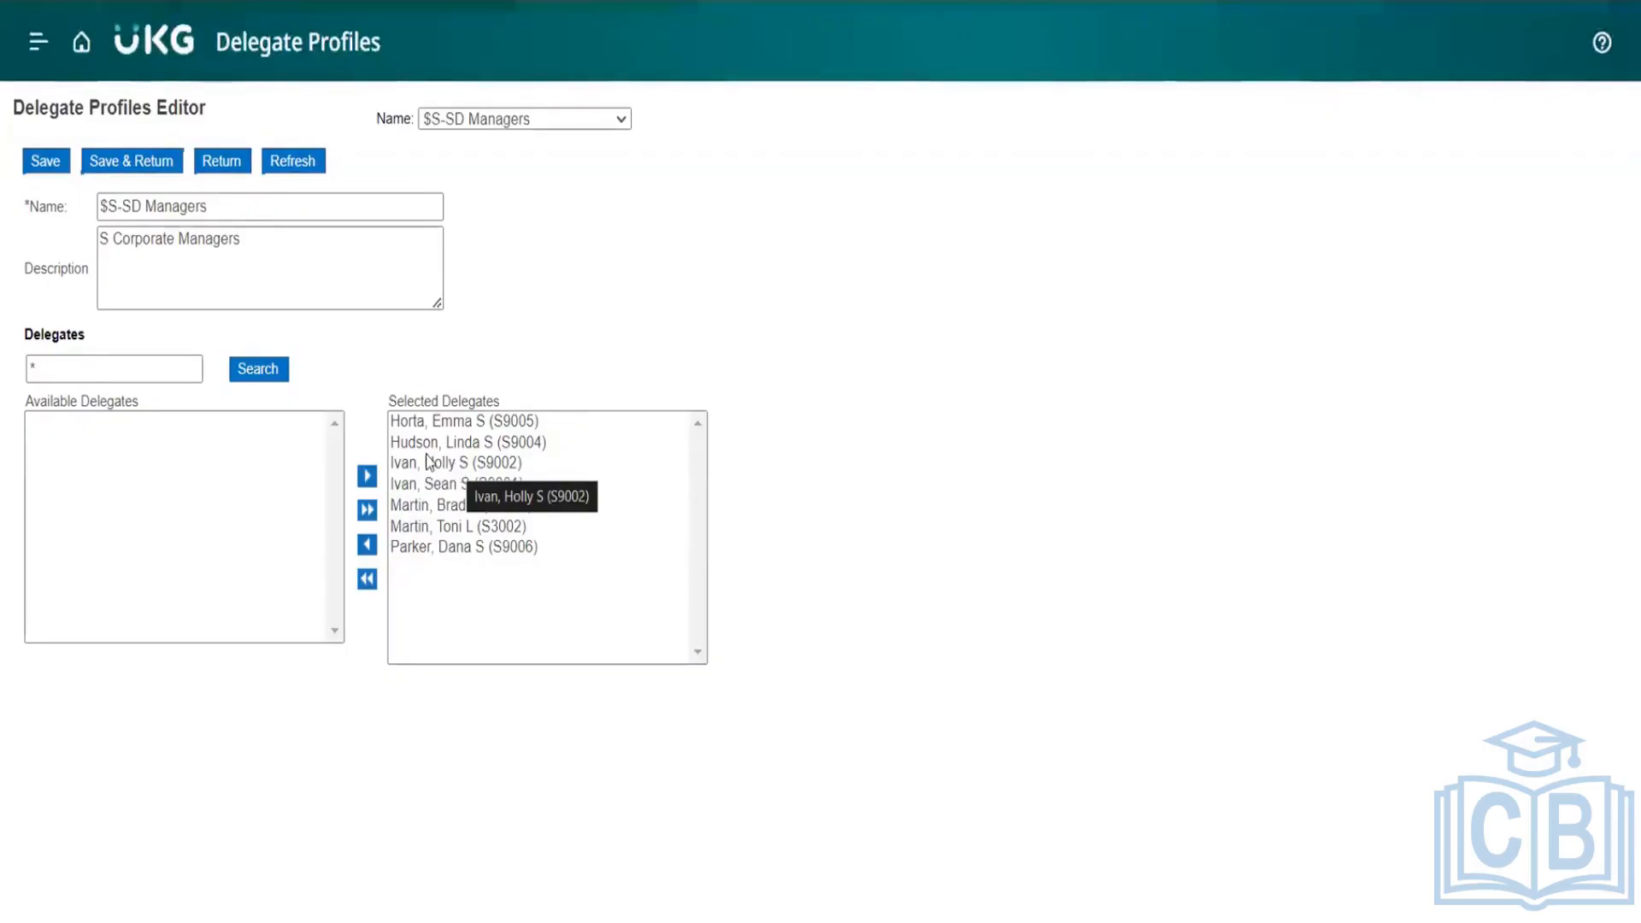
pyautogui.click(257, 368)
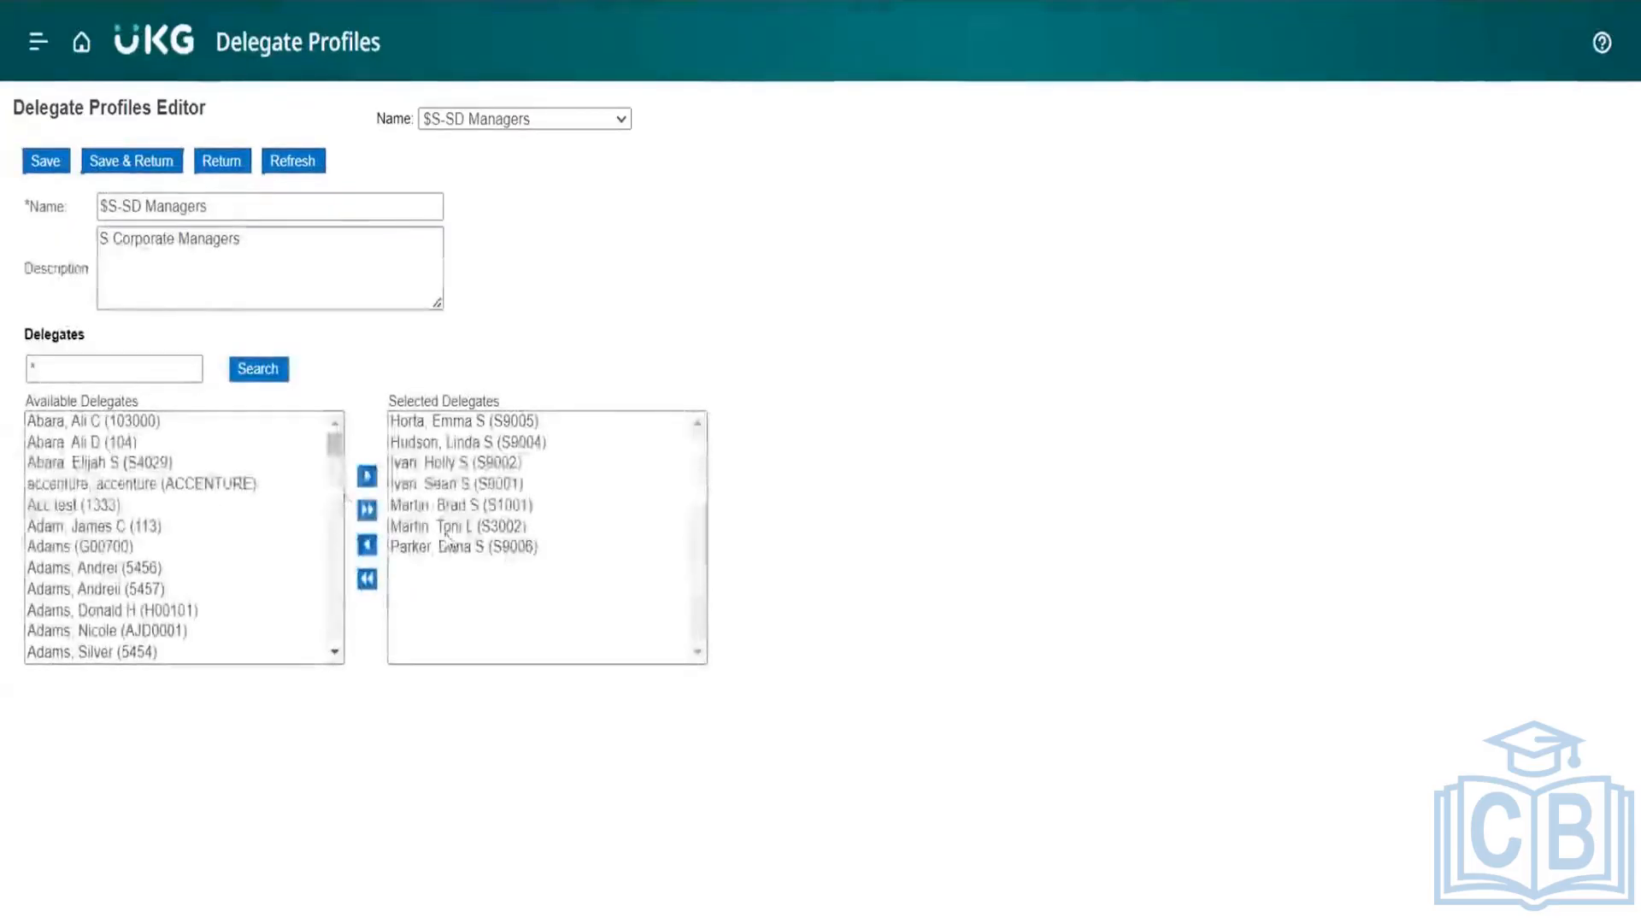
pyautogui.scroll(-1, 226, 460)
pyautogui.scroll(-10, 227, 460)
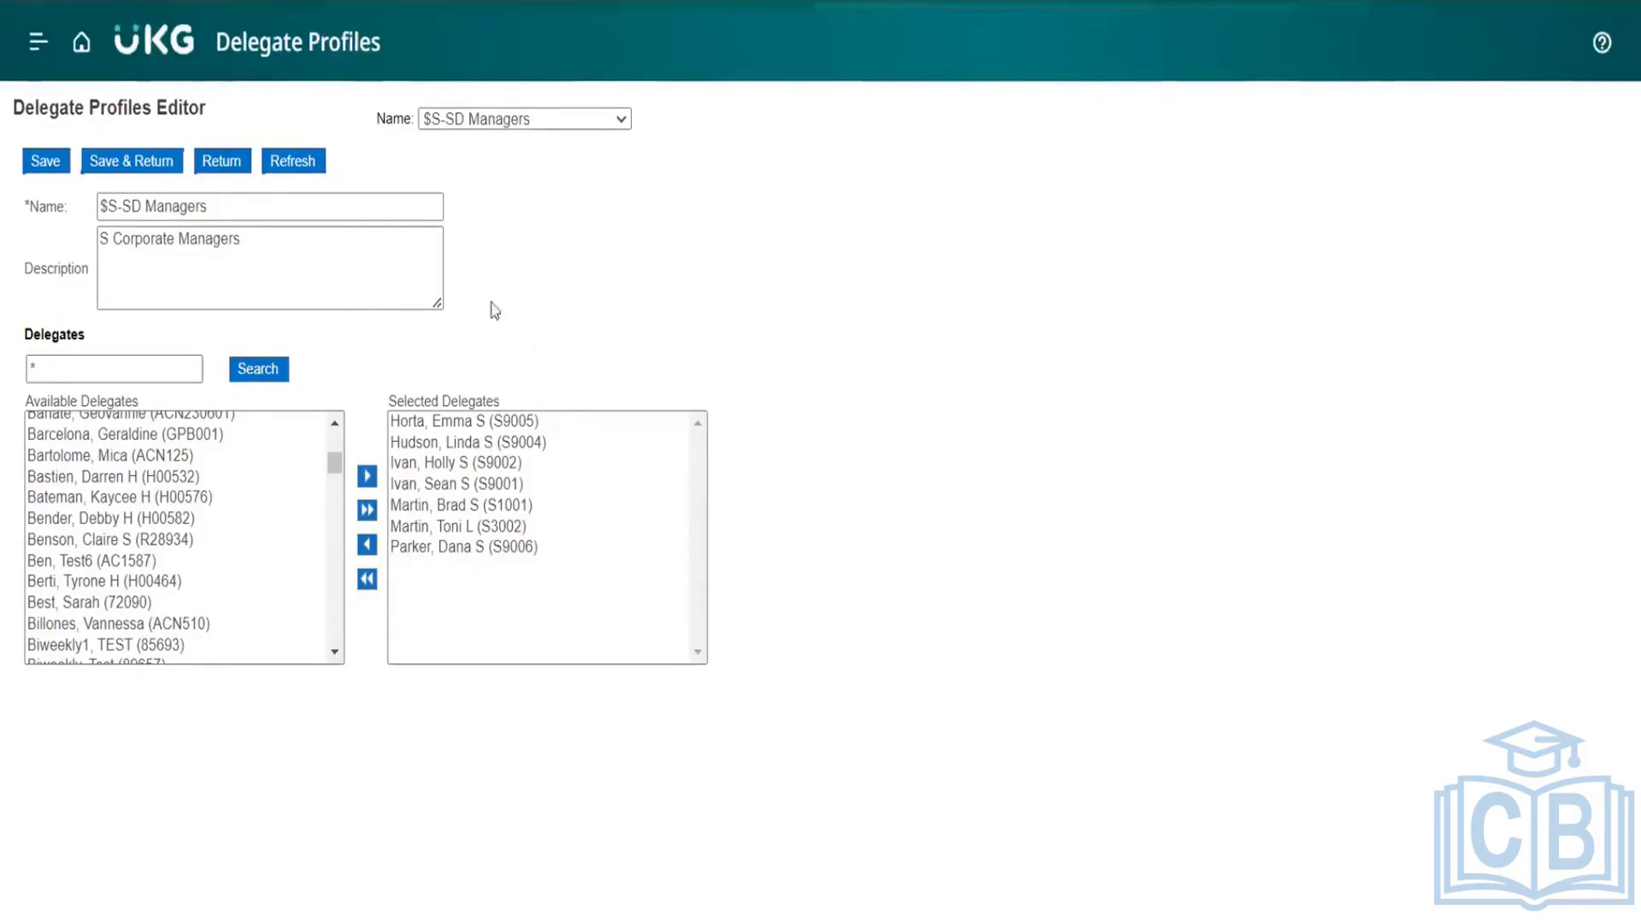
pyautogui.moveTo(224, 206); pyautogui.dragTo(91, 210)
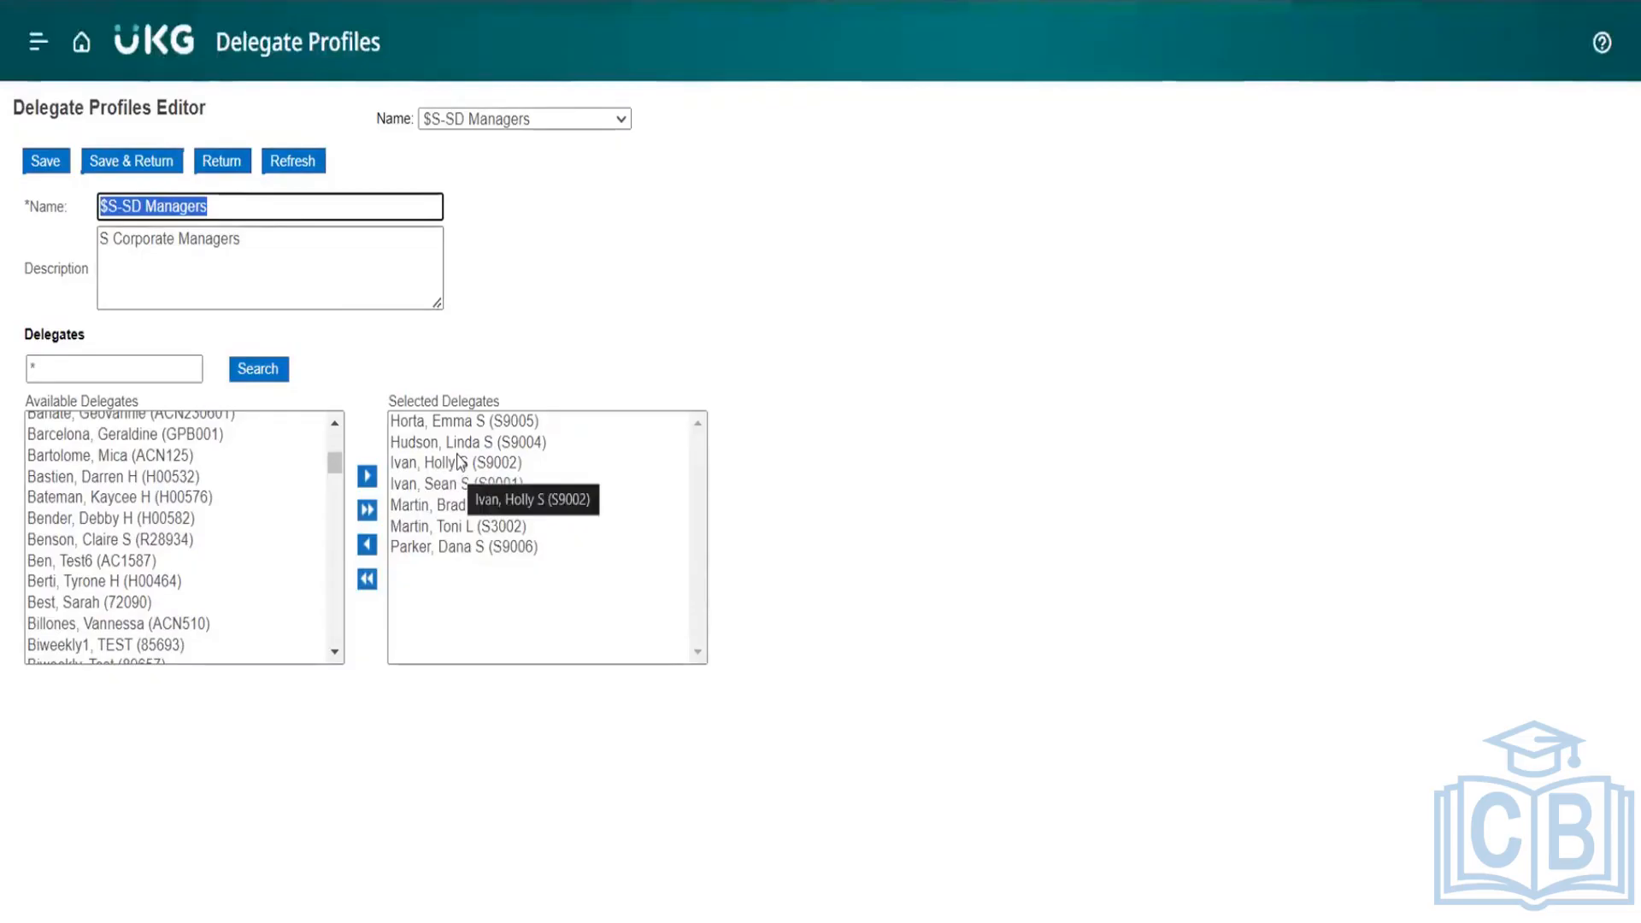
pyautogui.click(215, 160)
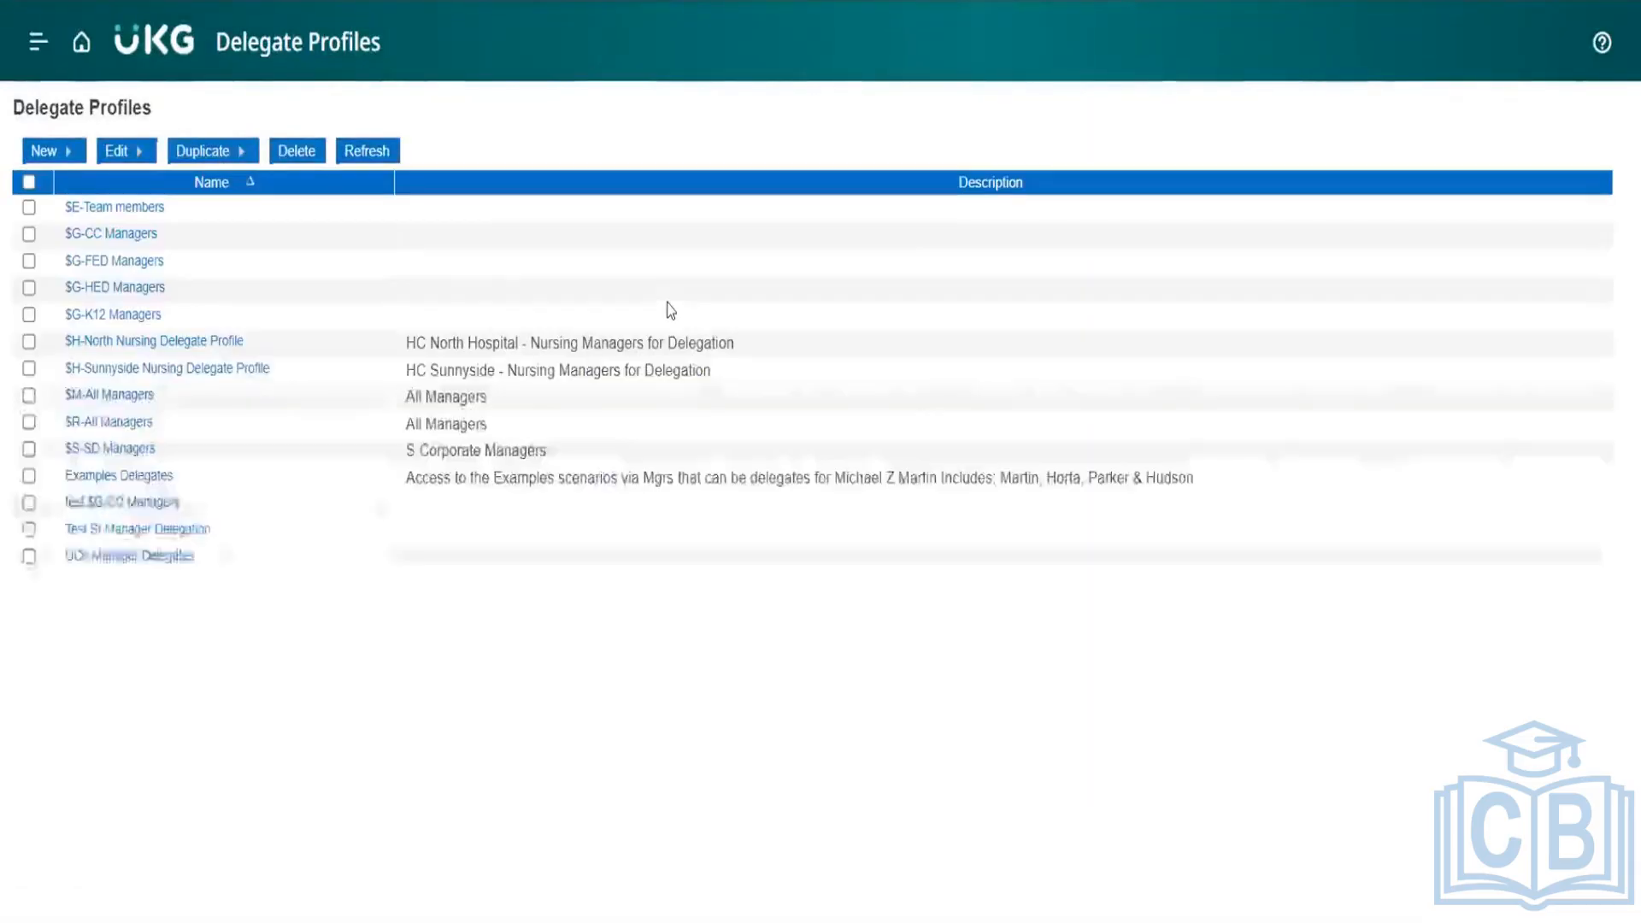
# Step: Return to Application Setup and open Hyperfinds from Common Setup
pyautogui.click(81, 44)
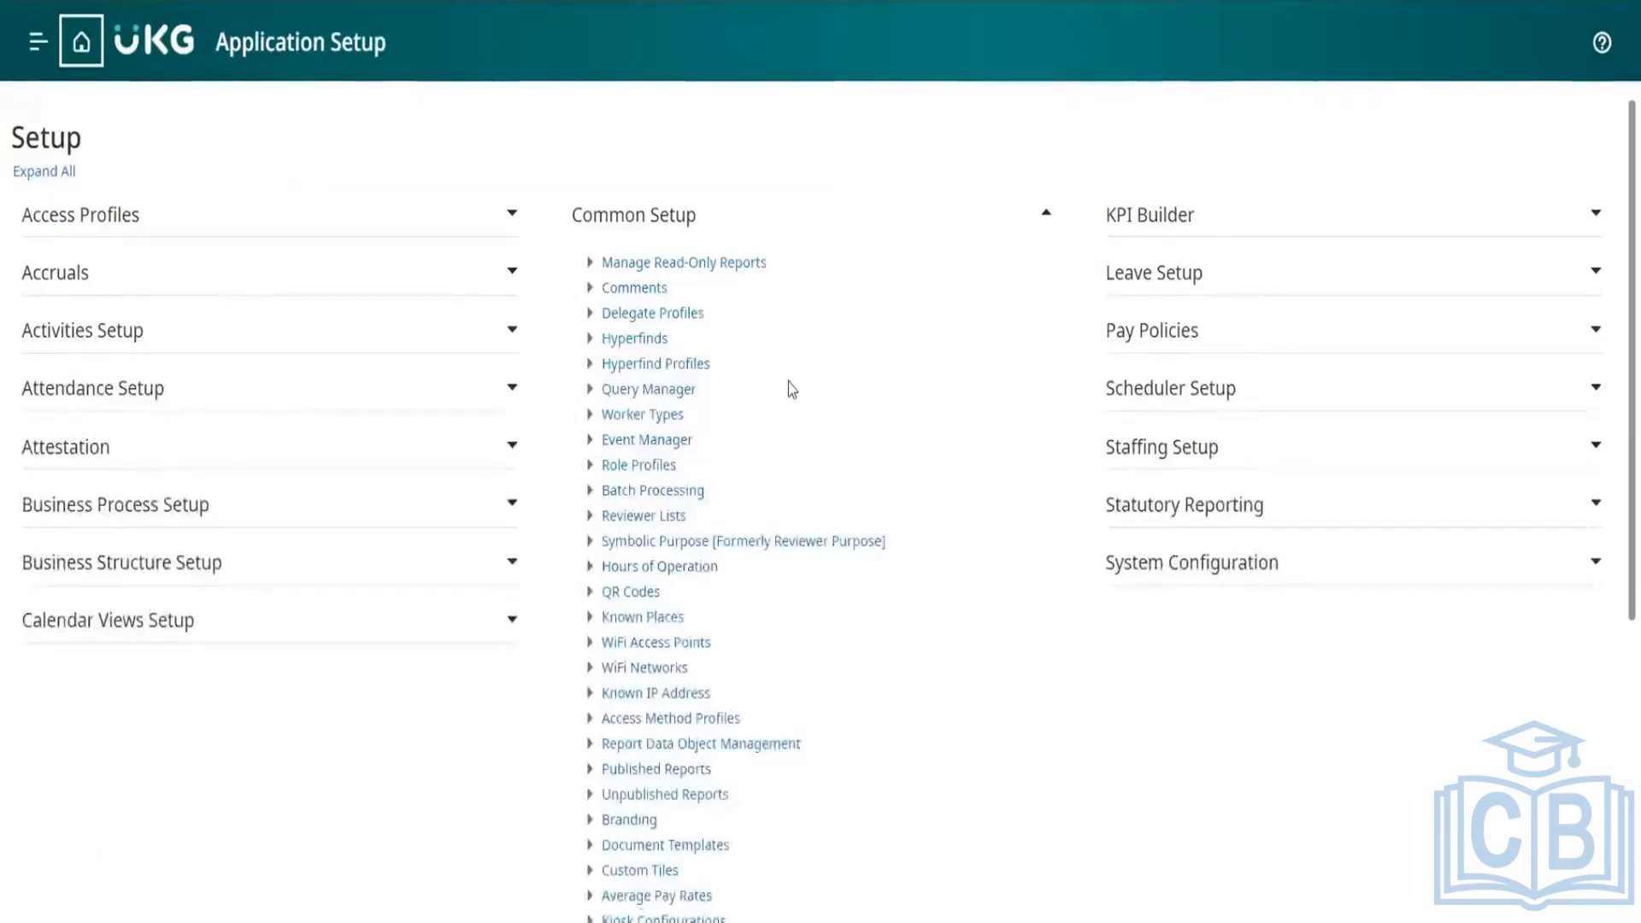
pyautogui.scroll(-1, 788, 382)
pyautogui.moveTo(707, 370); pyautogui.dragTo(608, 325)
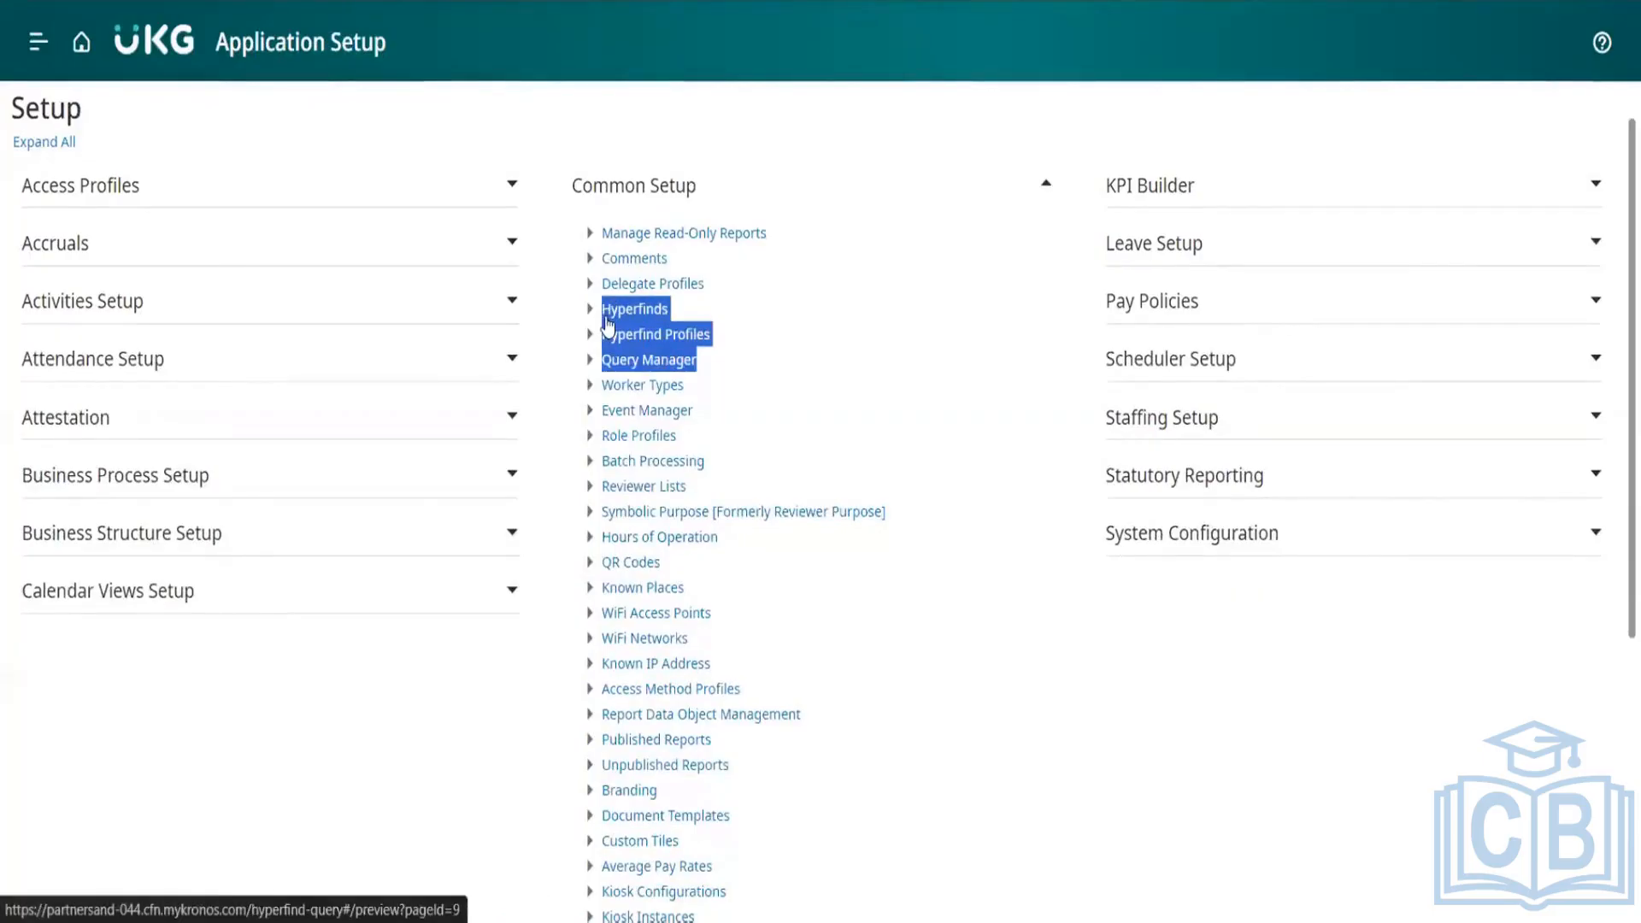
pyautogui.click(684, 158)
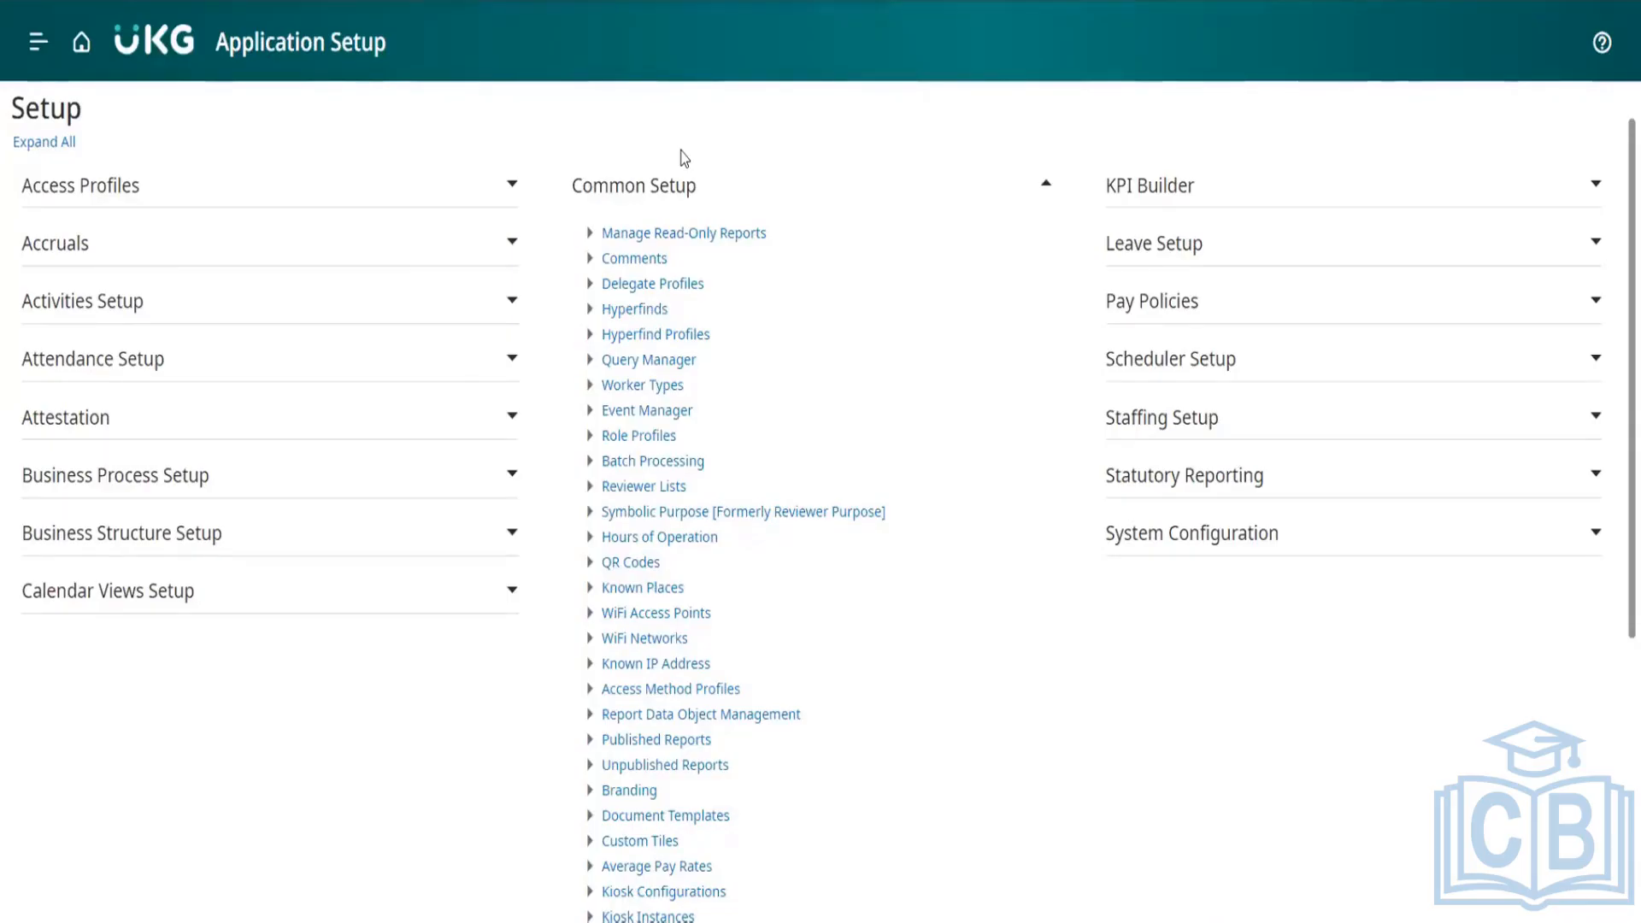
pyautogui.click(631, 311)
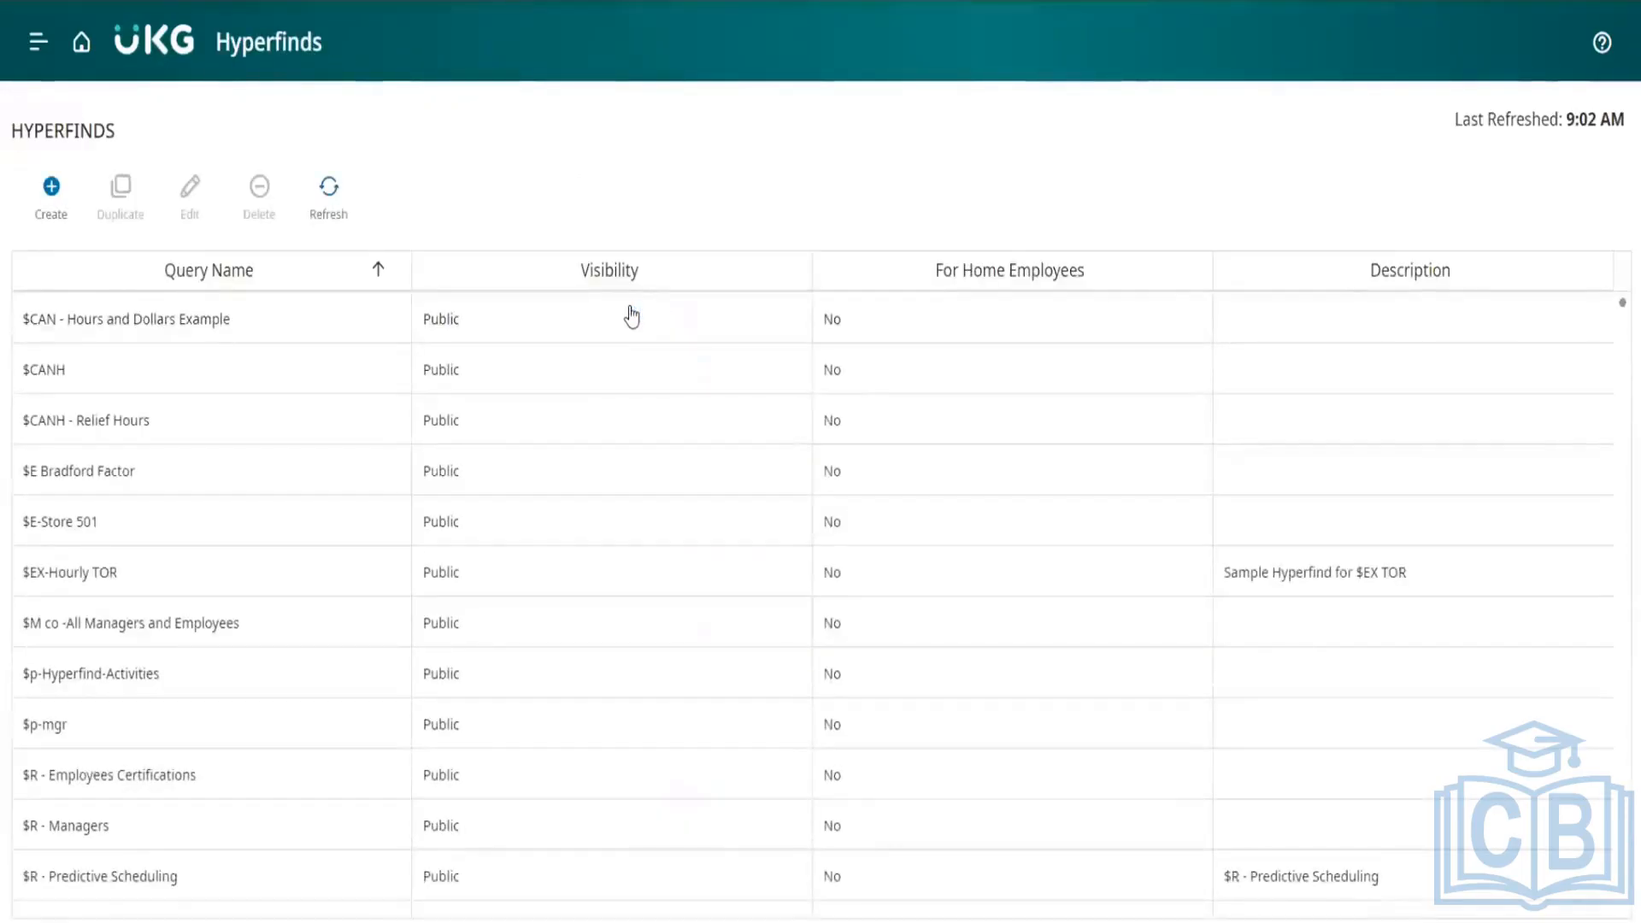
# Step: Start a new public Hyperfind named DJ_Hyperfind with both Home Employees and Ad Hoc set to No
pyautogui.click(51, 198)
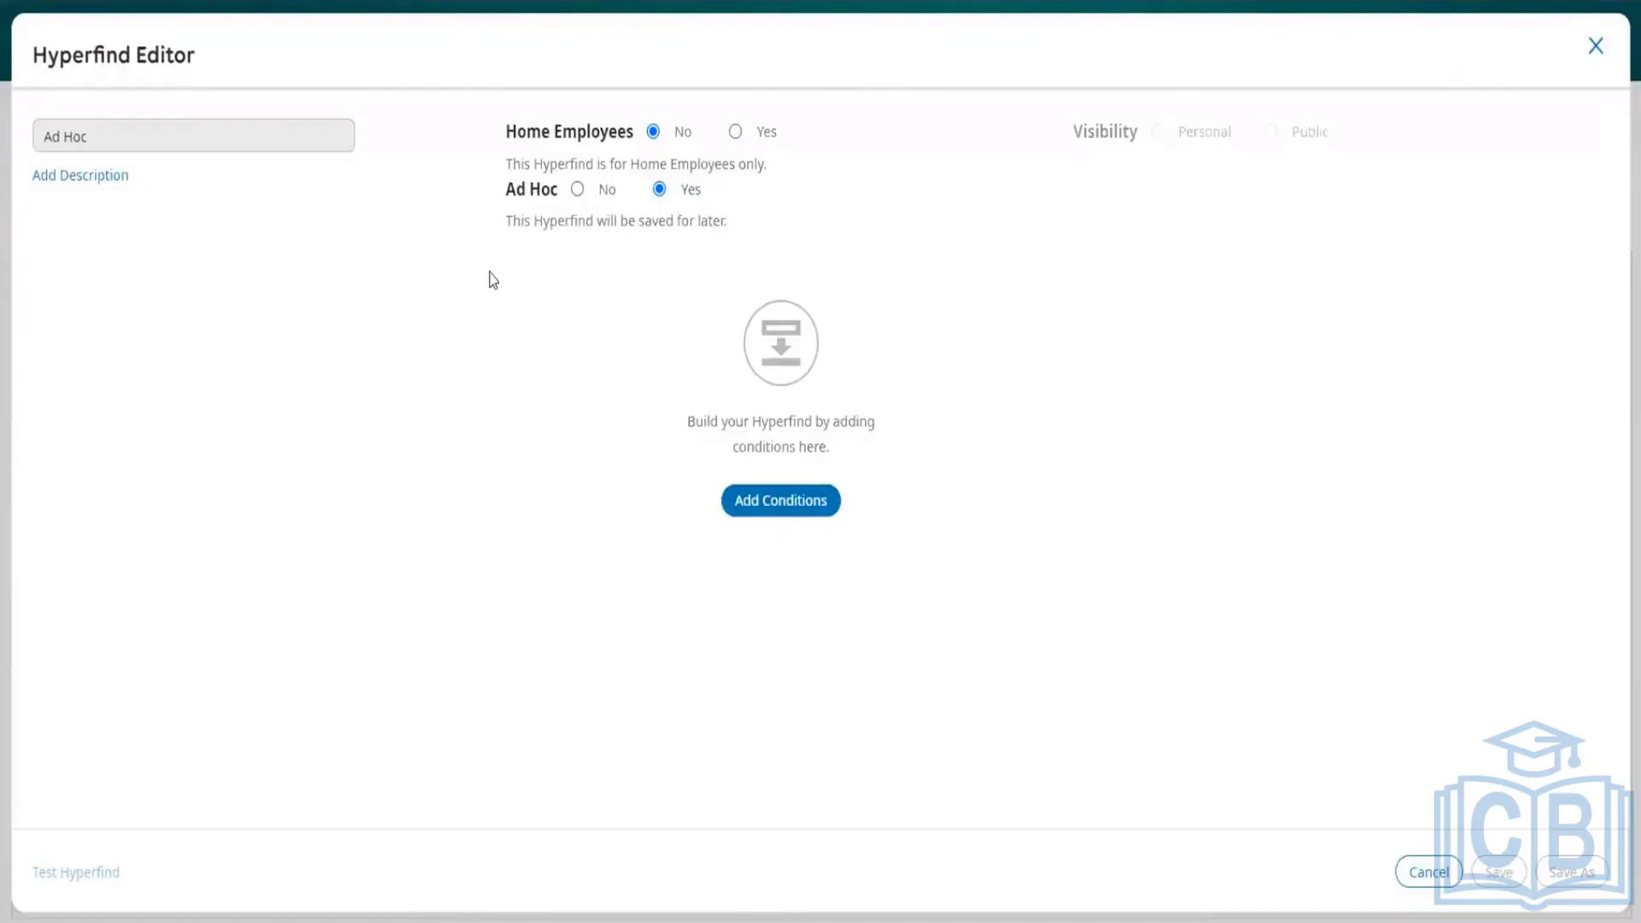
pyautogui.click(735, 131)
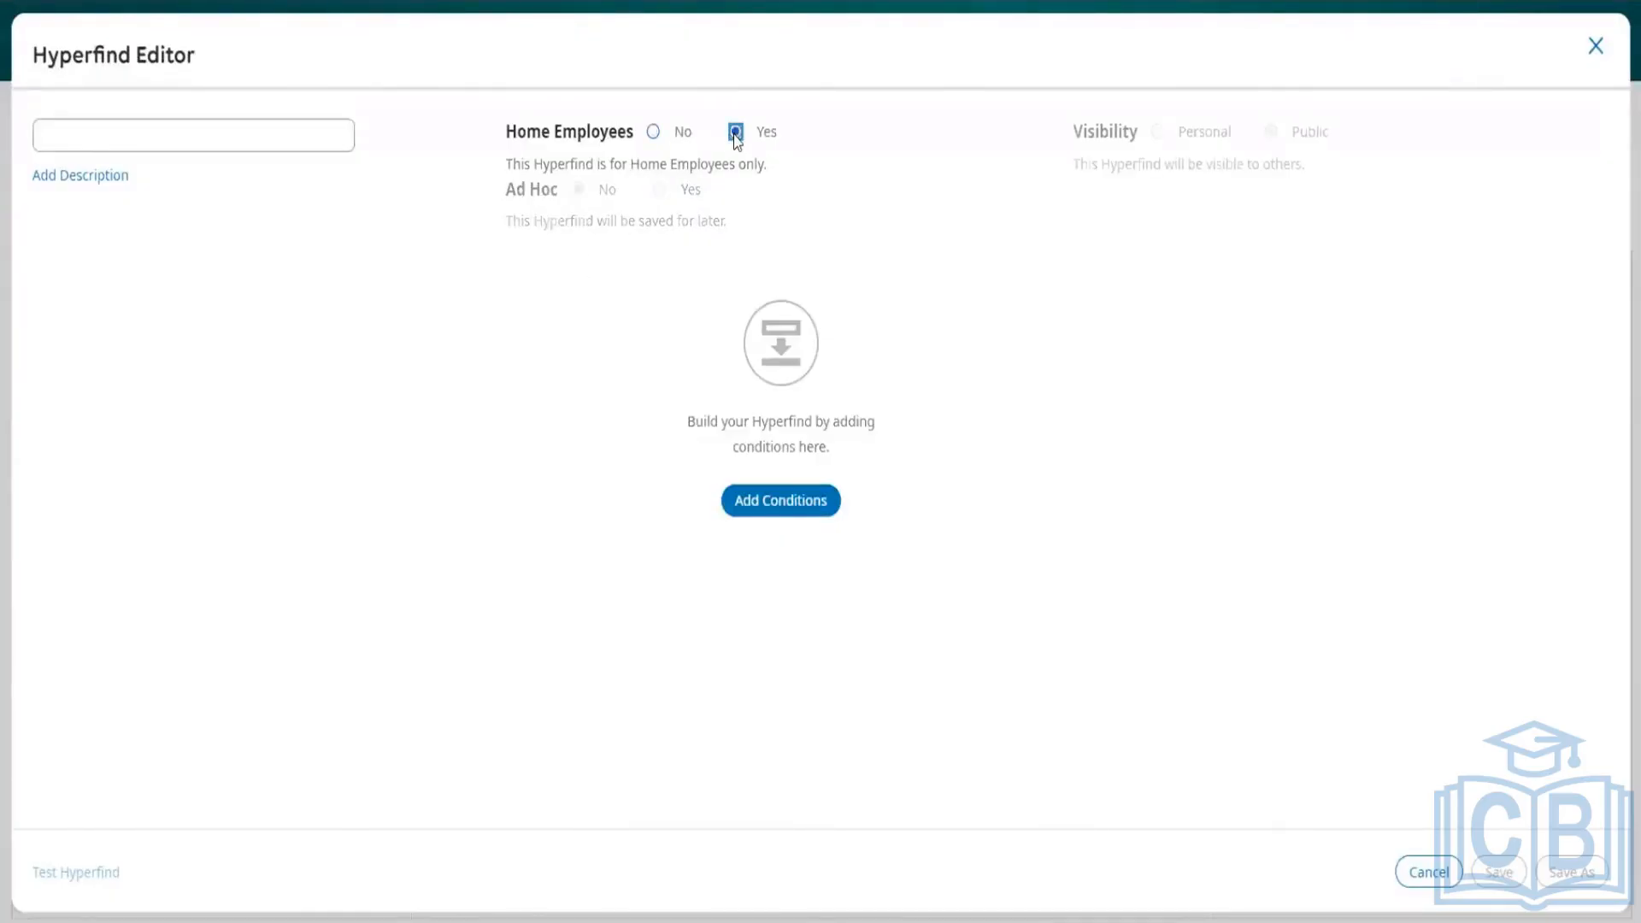
pyautogui.click(655, 134)
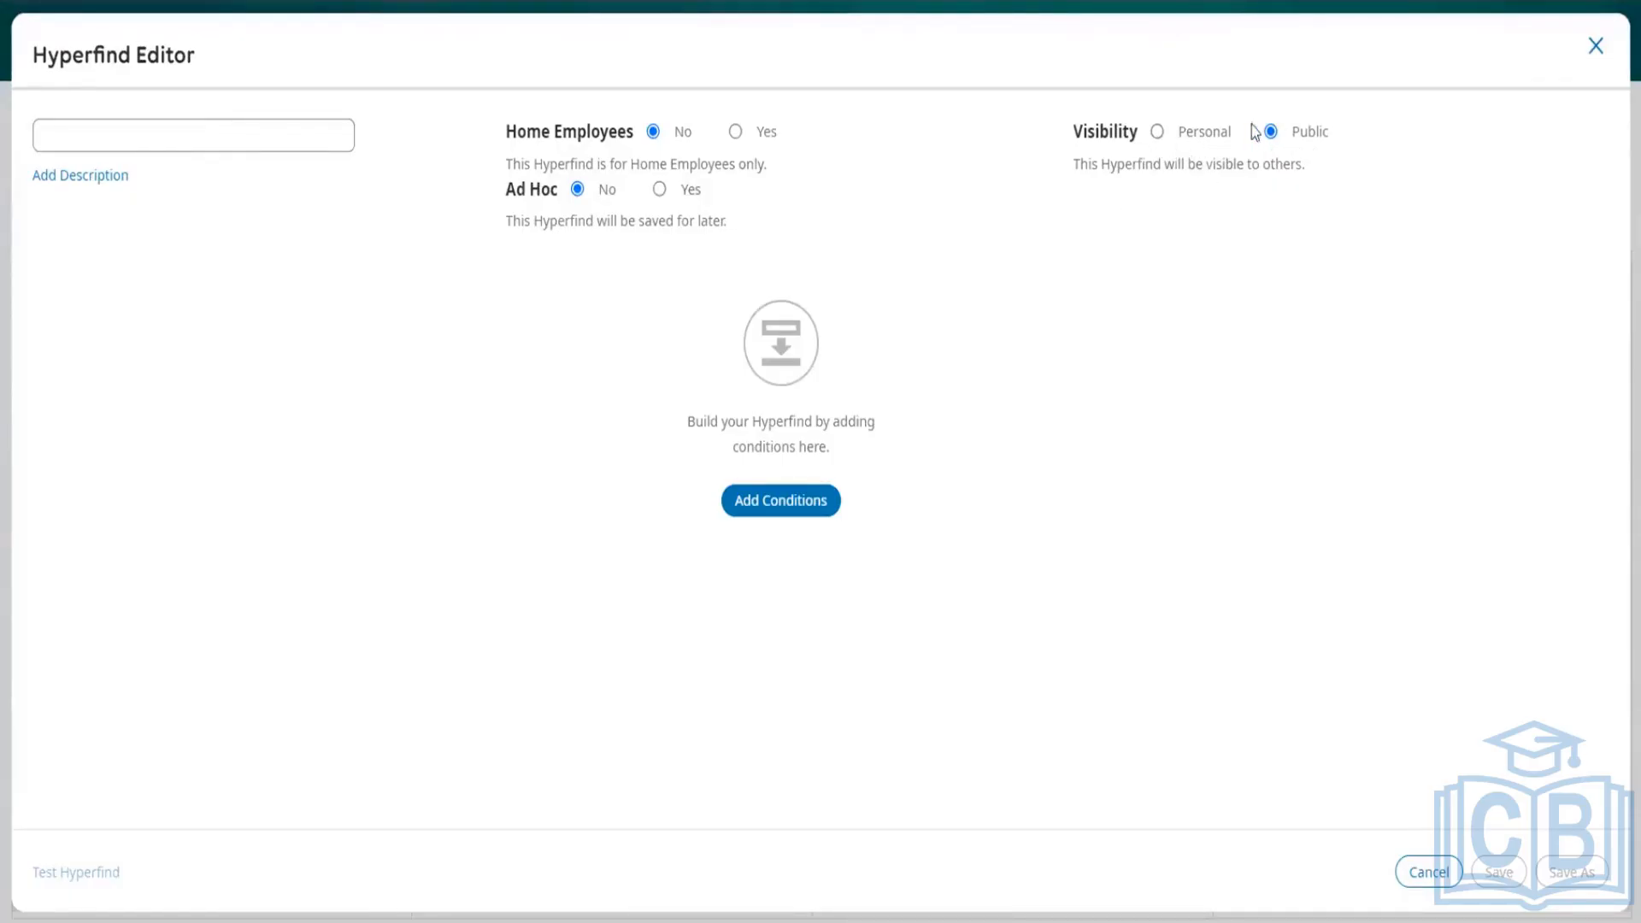
pyautogui.click(122, 132)
pyautogui.write('DJ_Hyper')
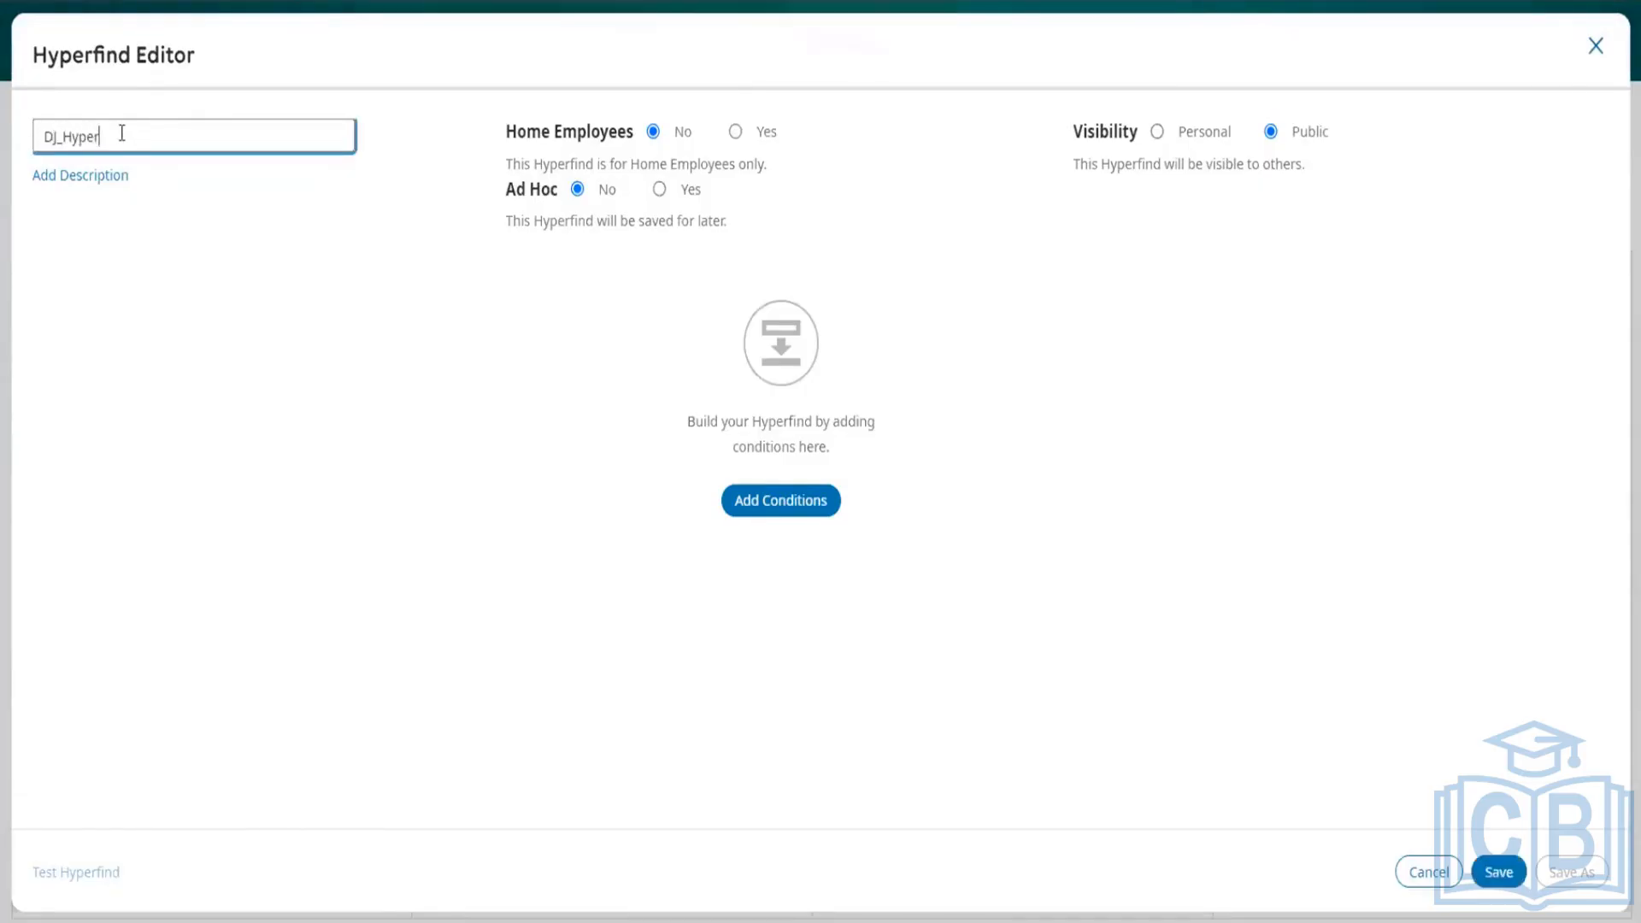
pyautogui.write('find')
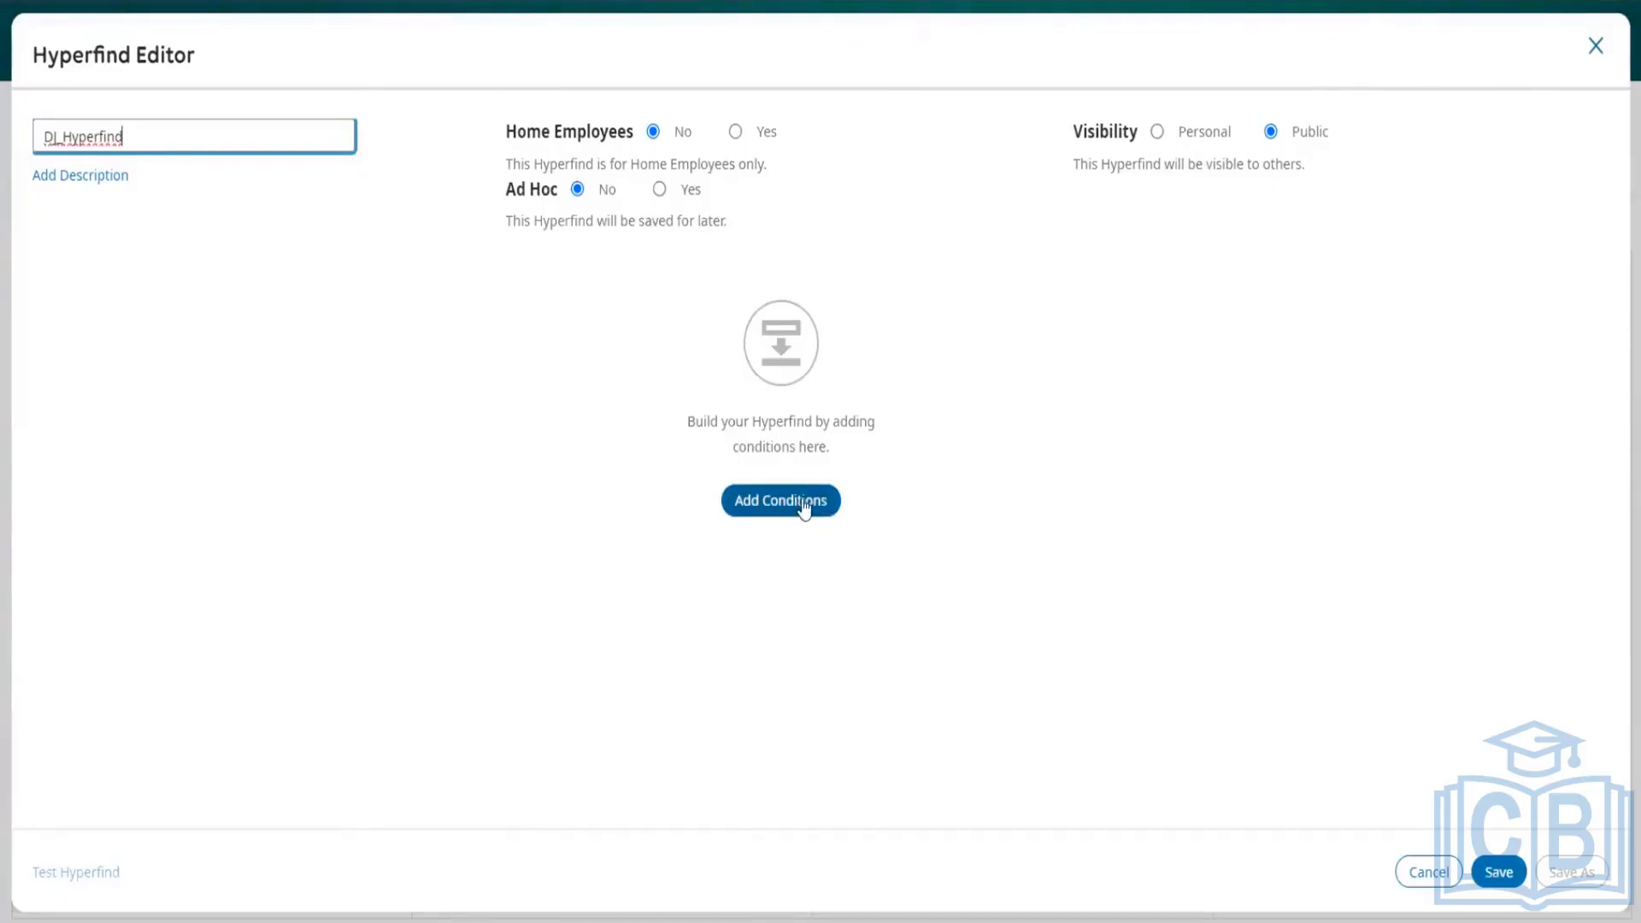
# Step: Add a Primary Job condition that includes the DJ Australia location under DJ ABC company
pyautogui.click(800, 506)
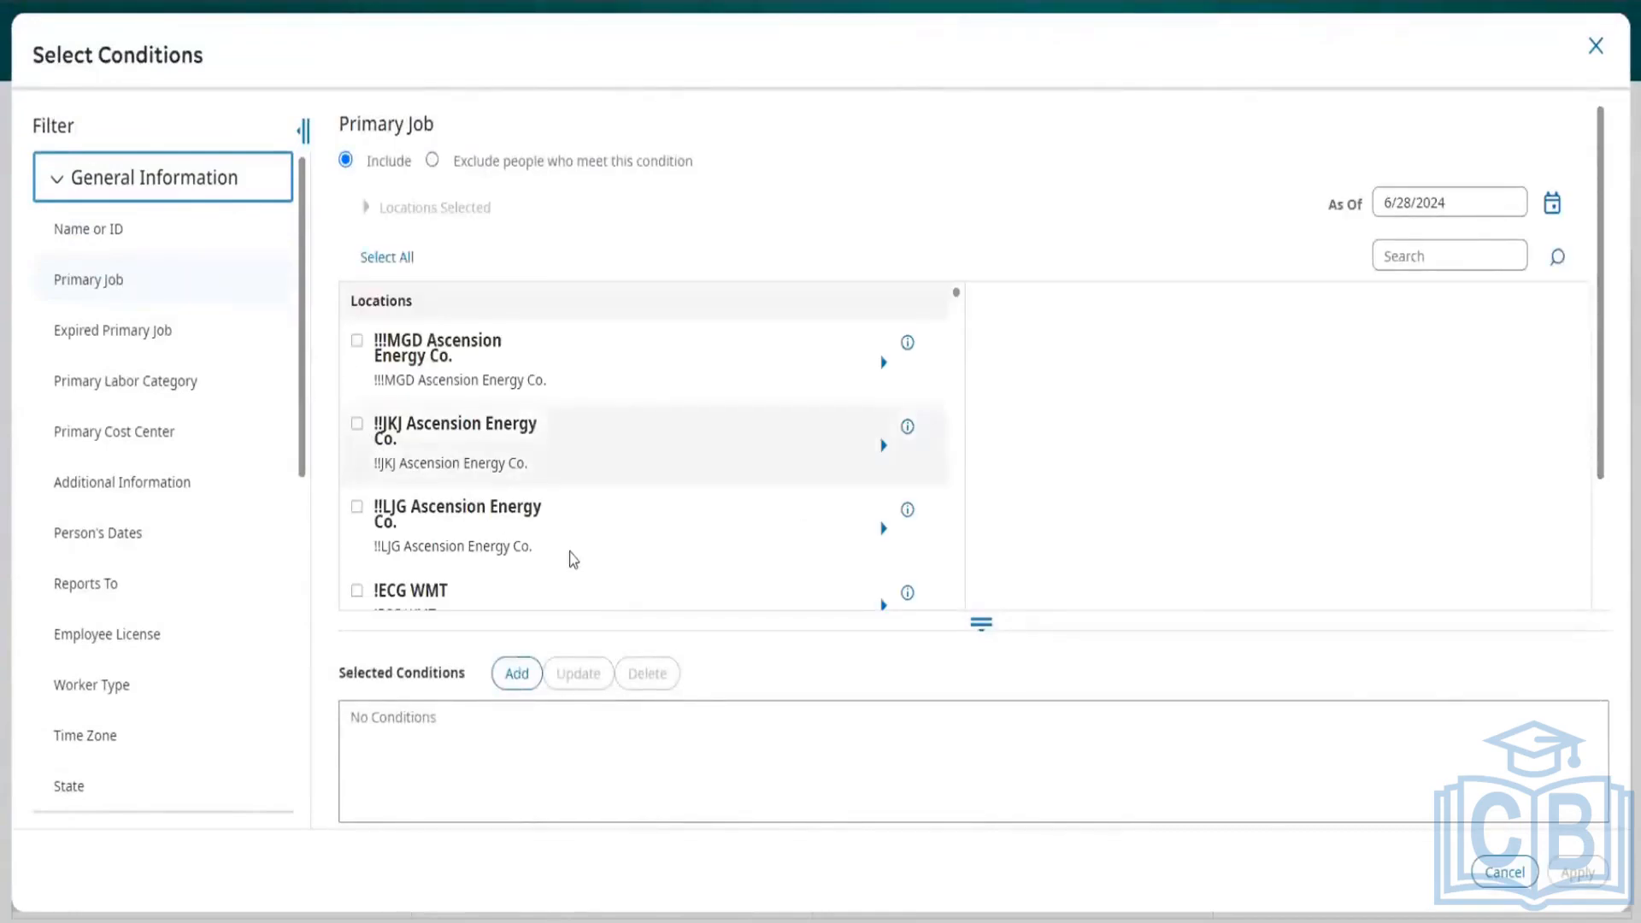
pyautogui.scroll(-2, 571, 557)
pyautogui.scroll(-10, 573, 559)
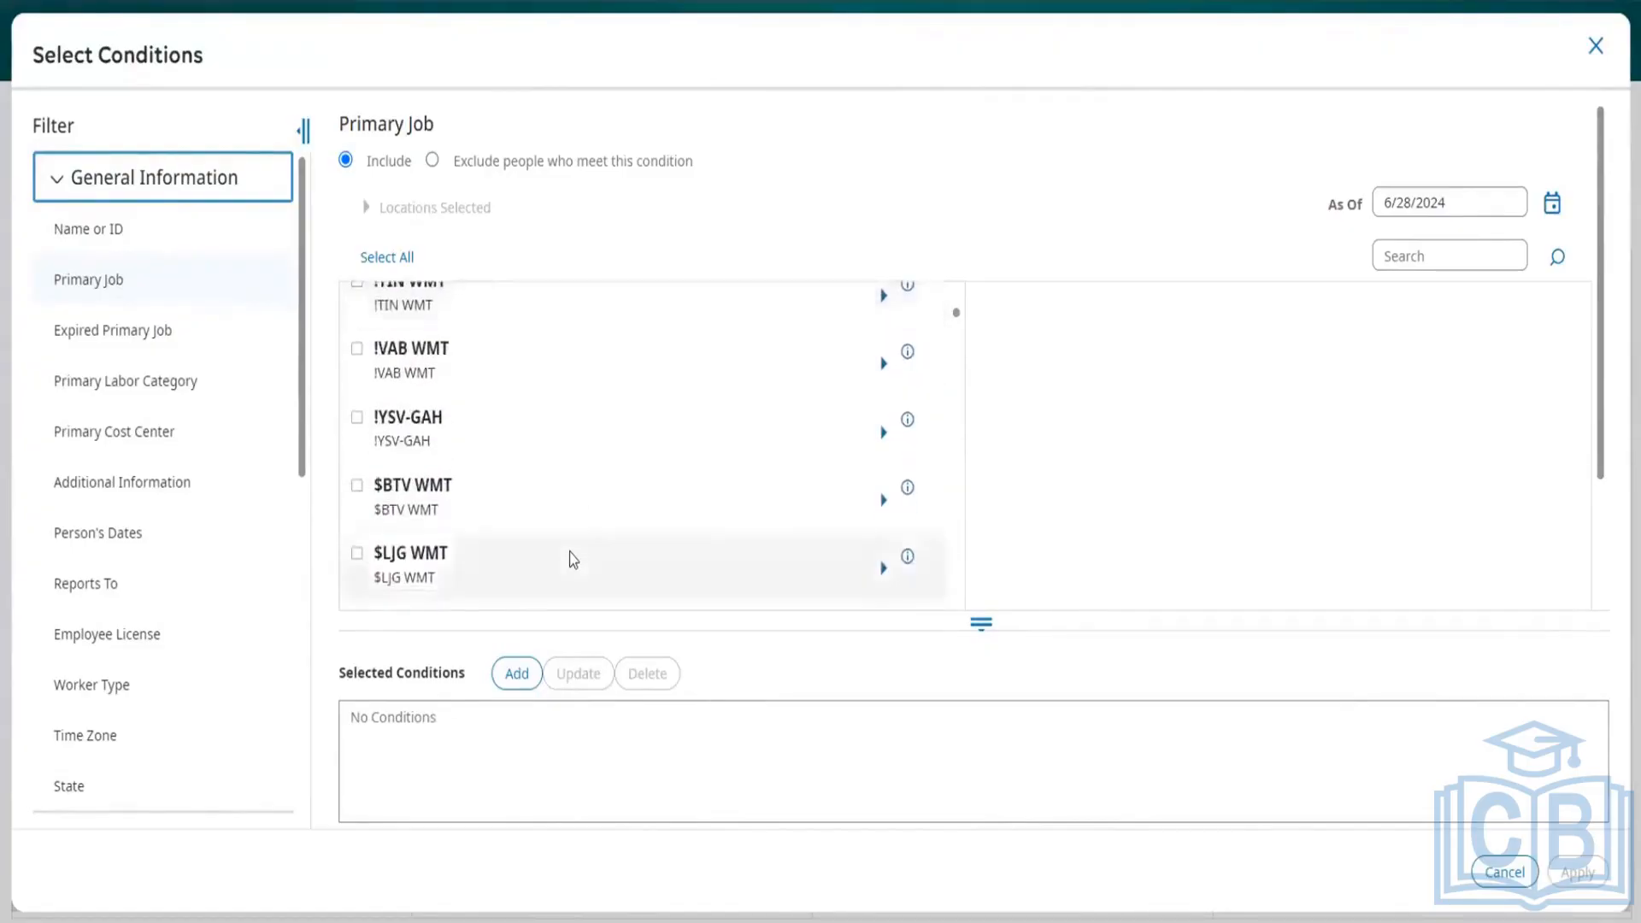
pyautogui.scroll(-12, 573, 560)
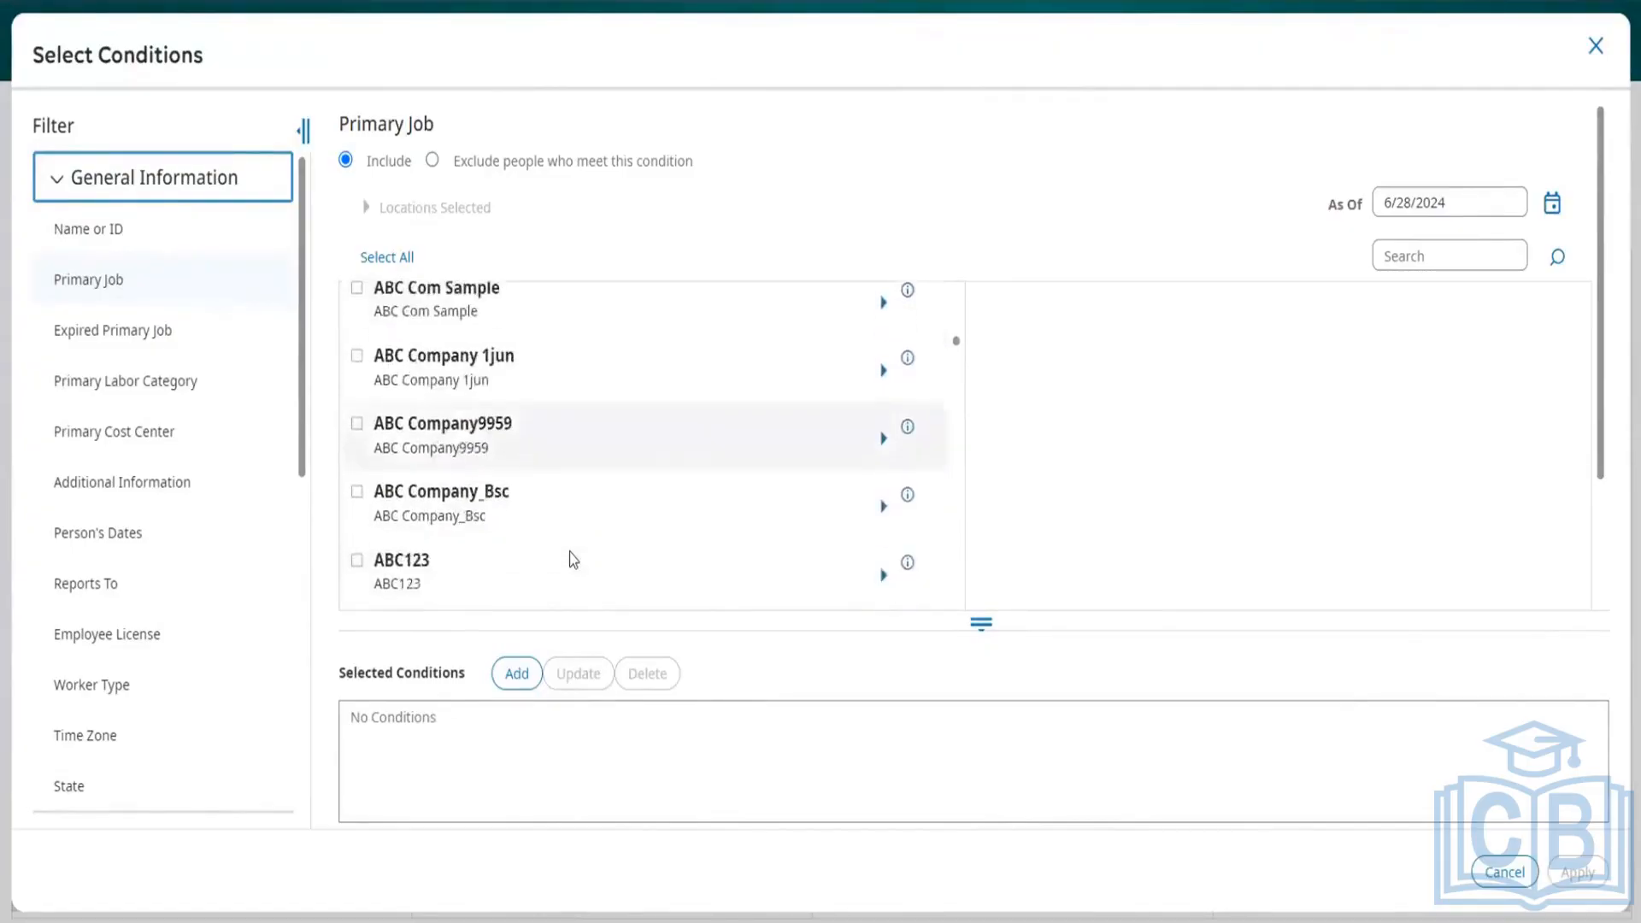
pyautogui.scroll(-10, 573, 560)
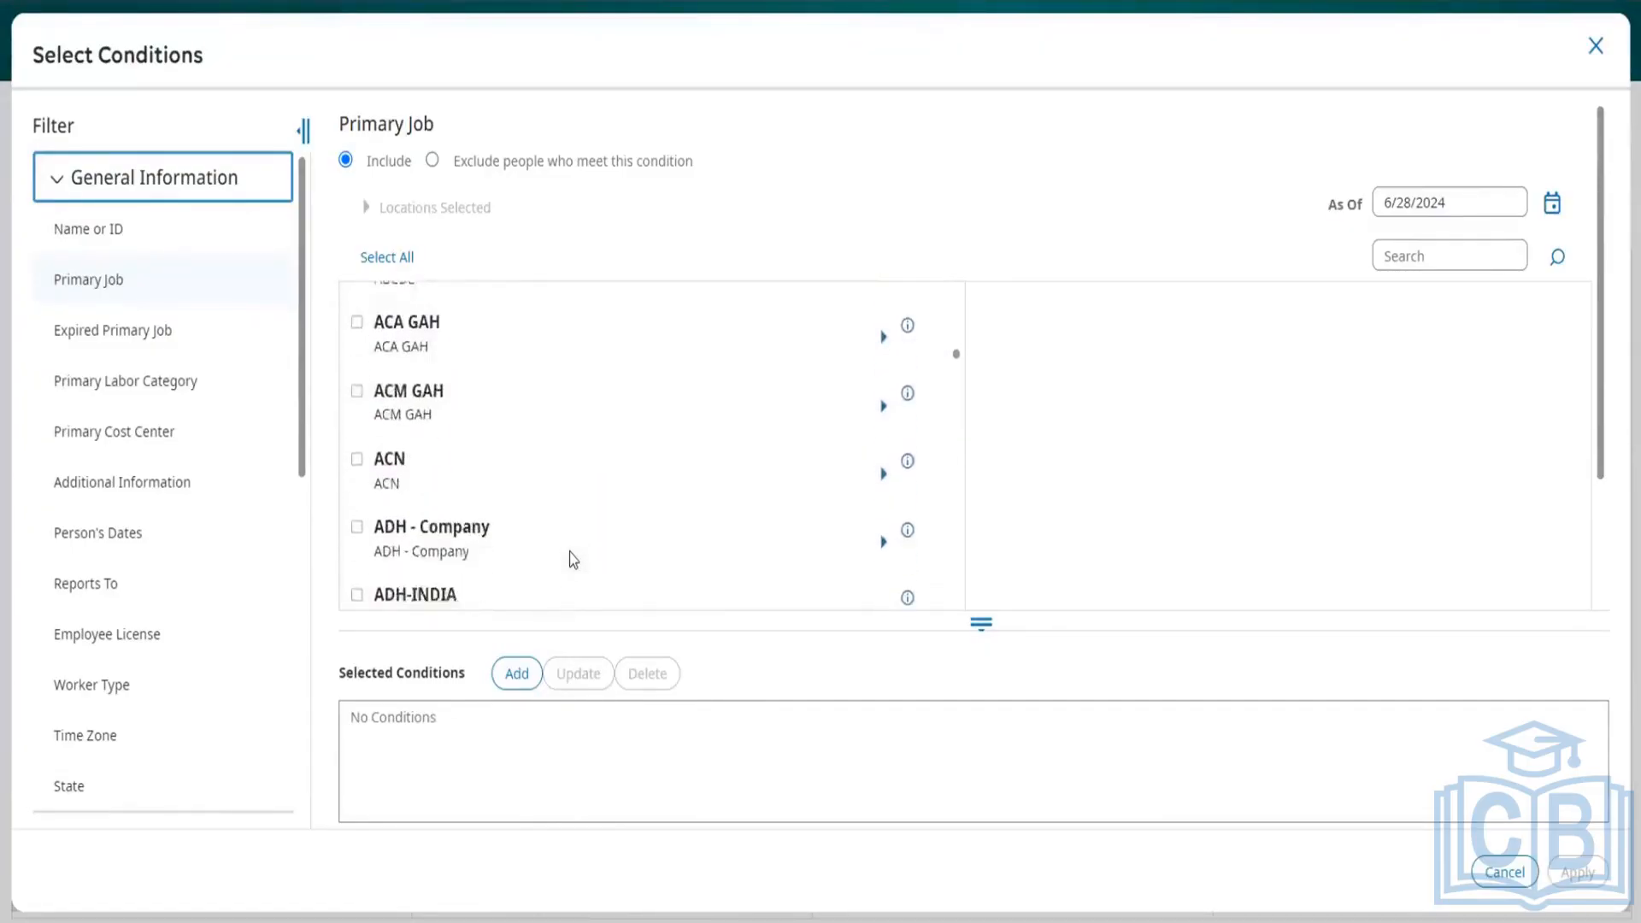
pyautogui.scroll(-11, 572, 560)
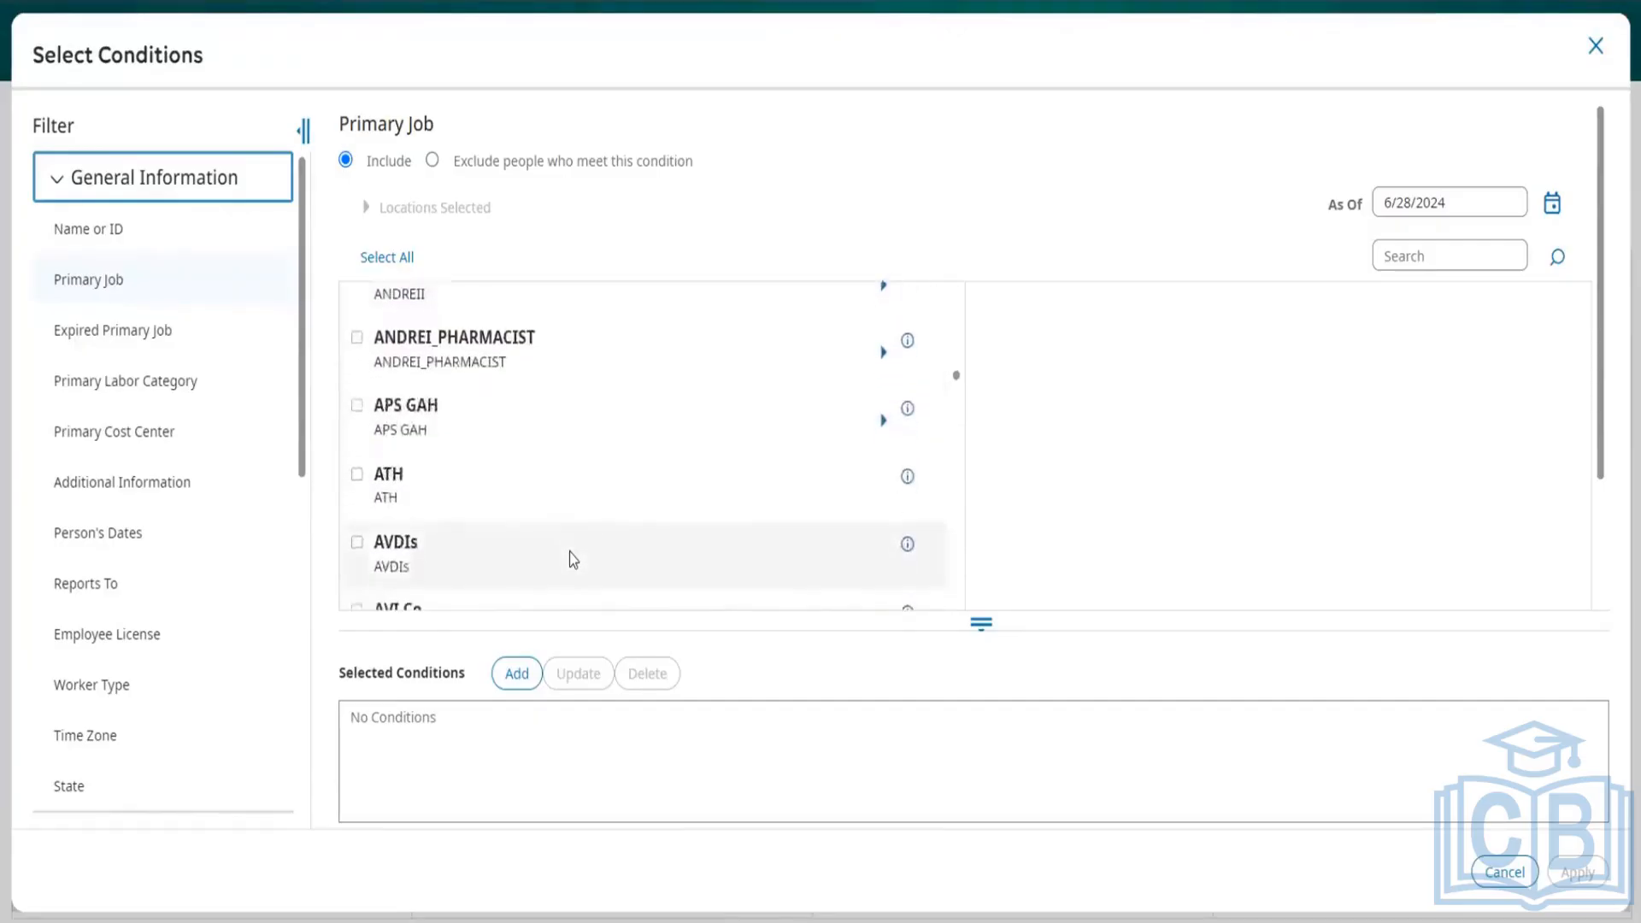
pyautogui.scroll(-12, 573, 560)
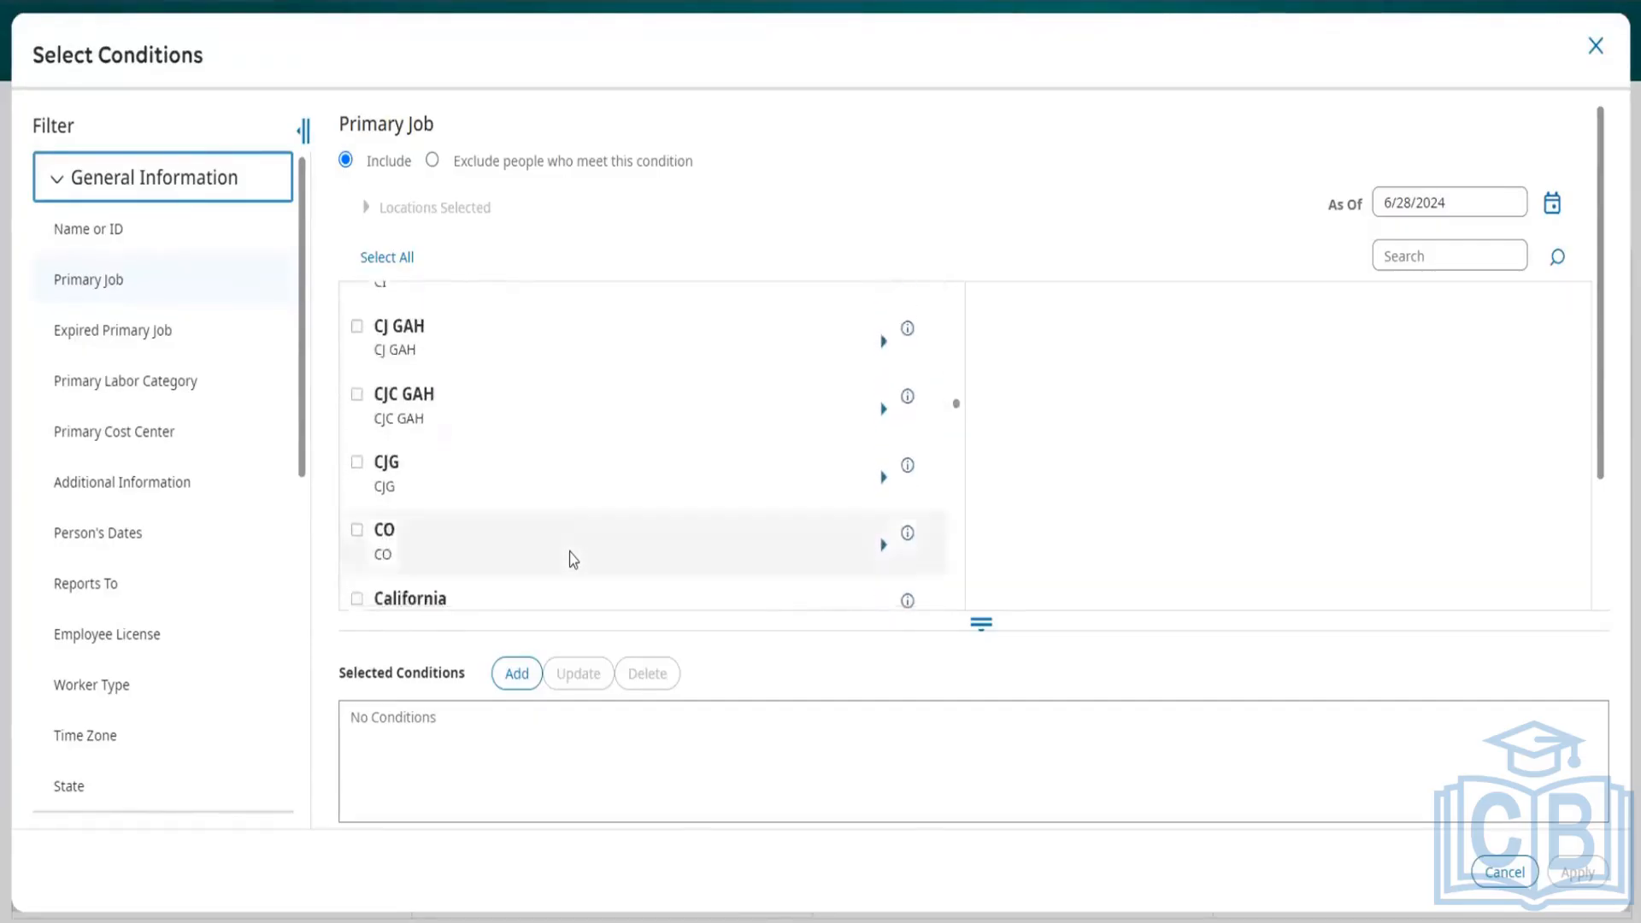
pyautogui.scroll(-12, 573, 560)
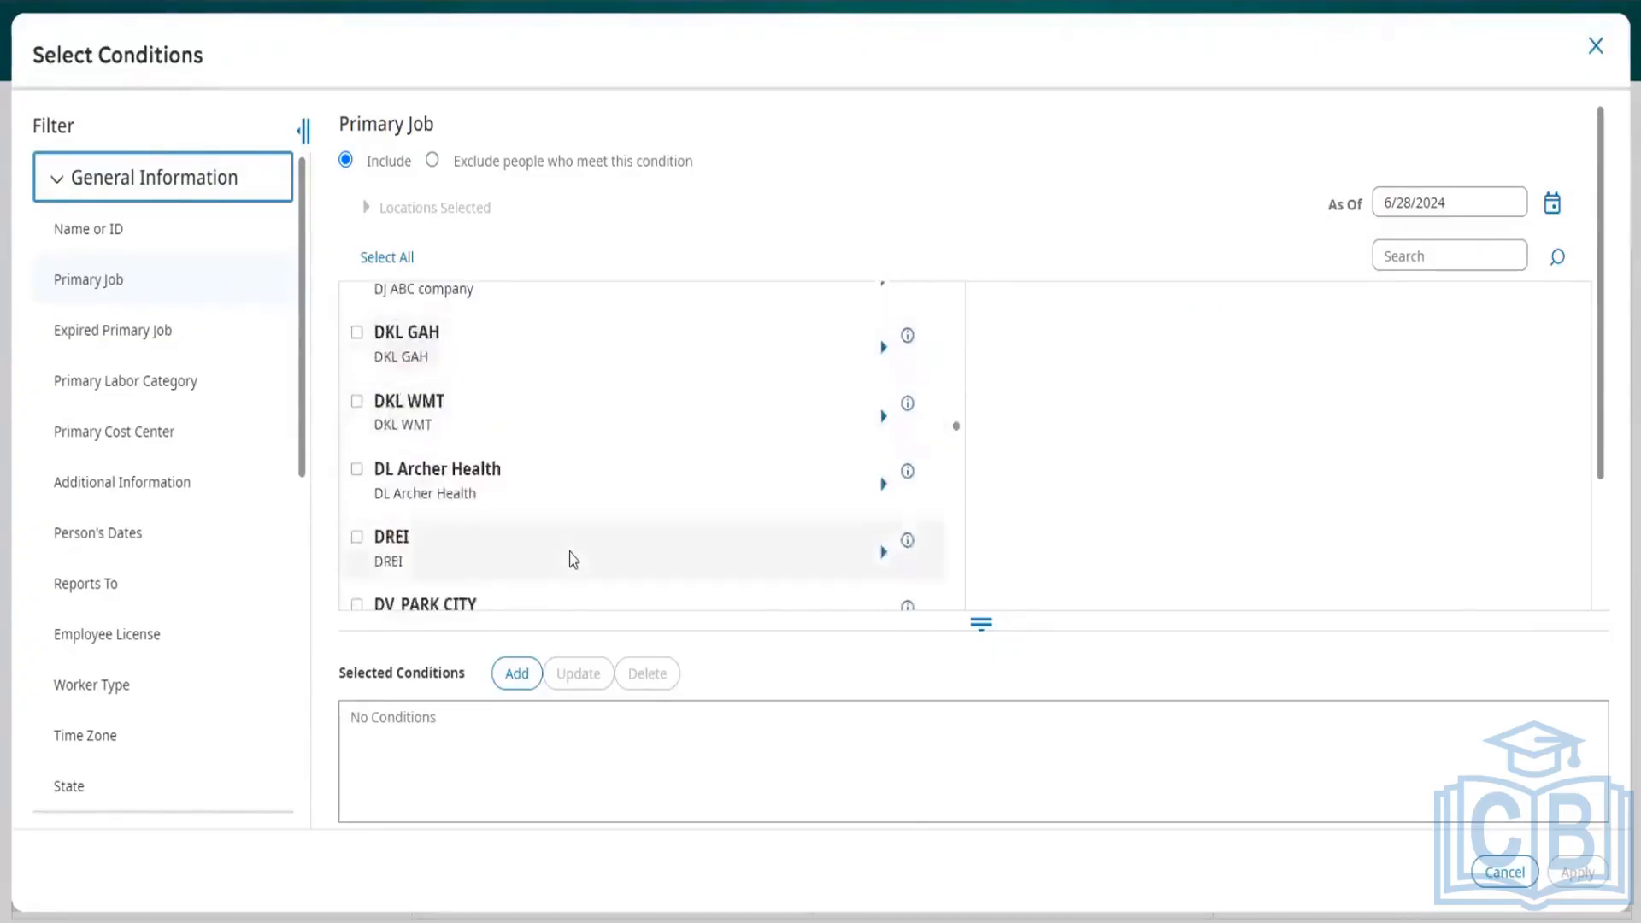
pyautogui.scroll(5, 573, 560)
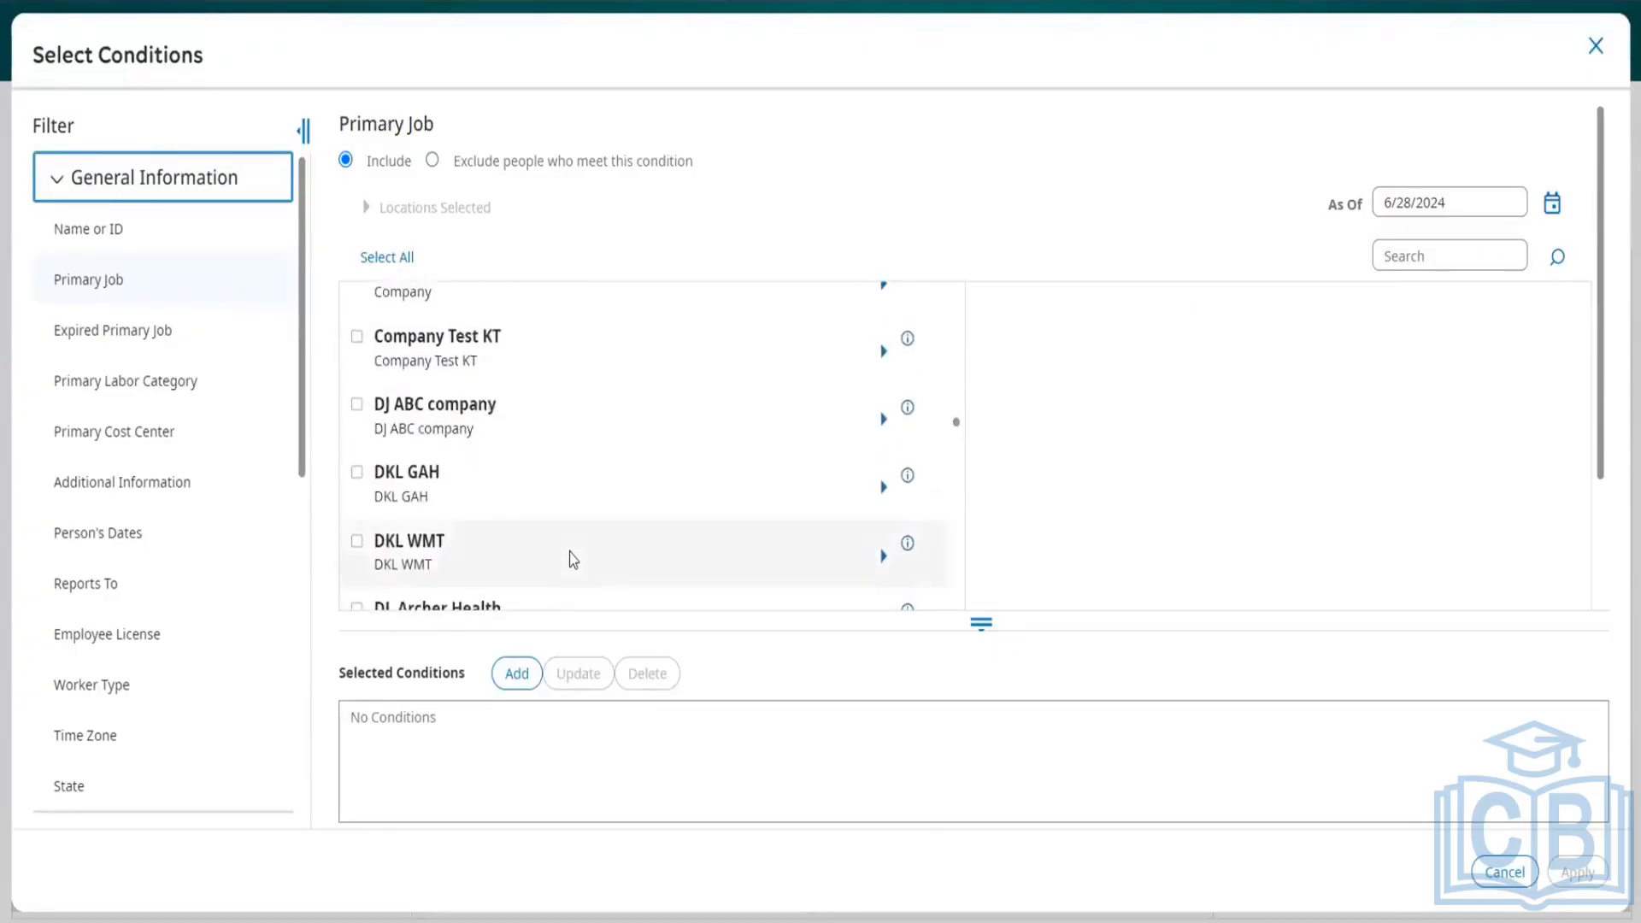
pyautogui.click(884, 440)
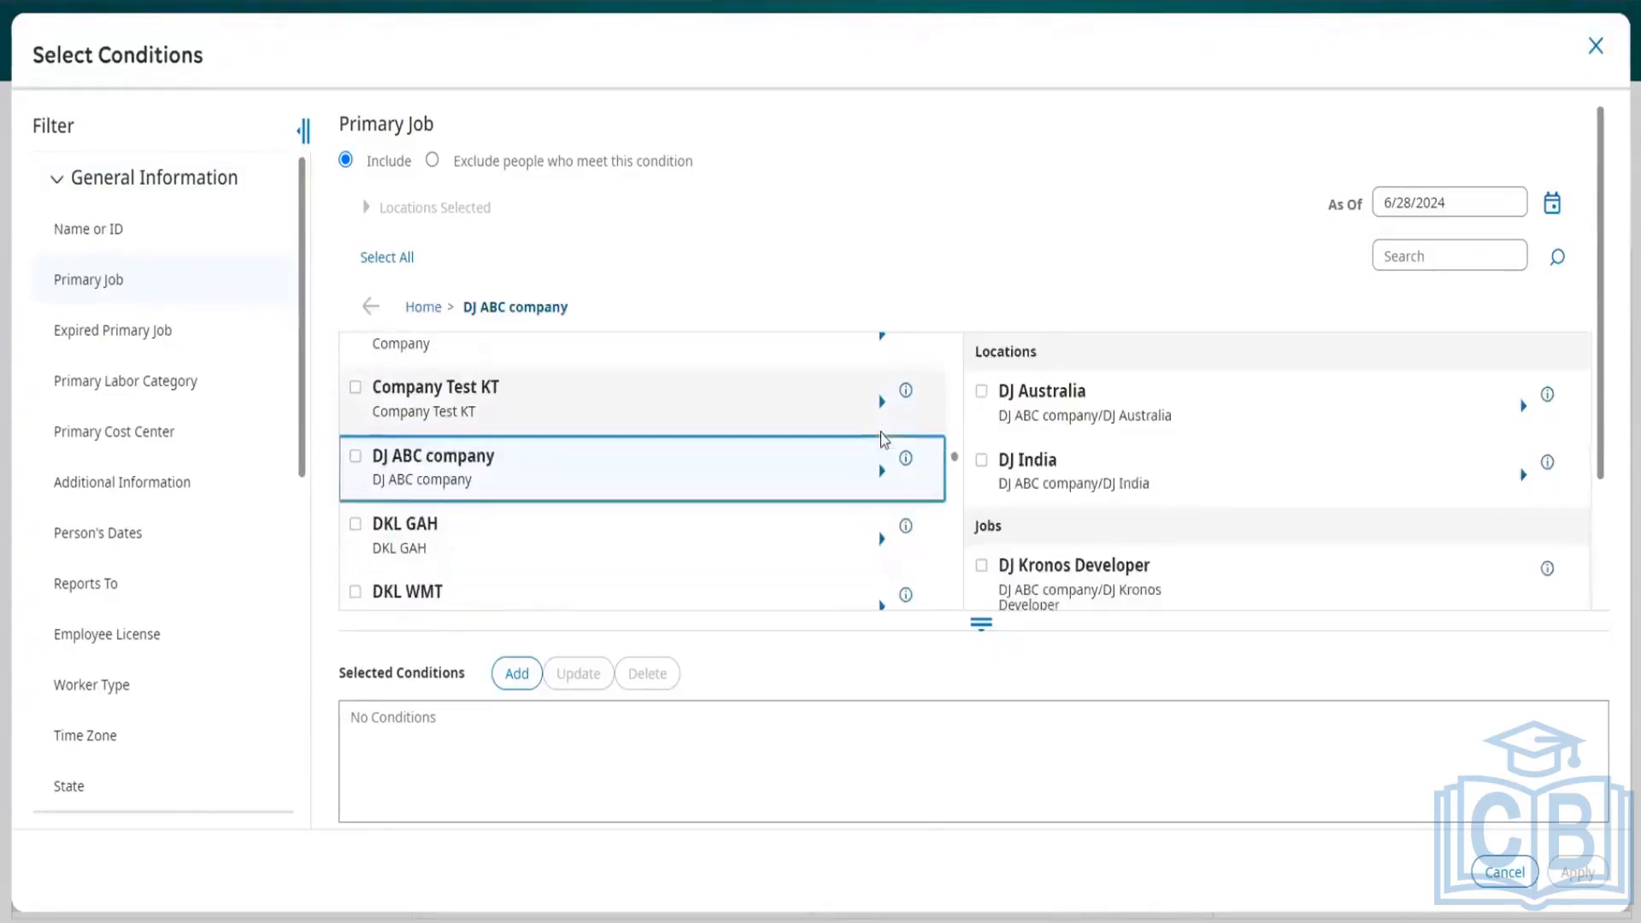
pyautogui.click(983, 393)
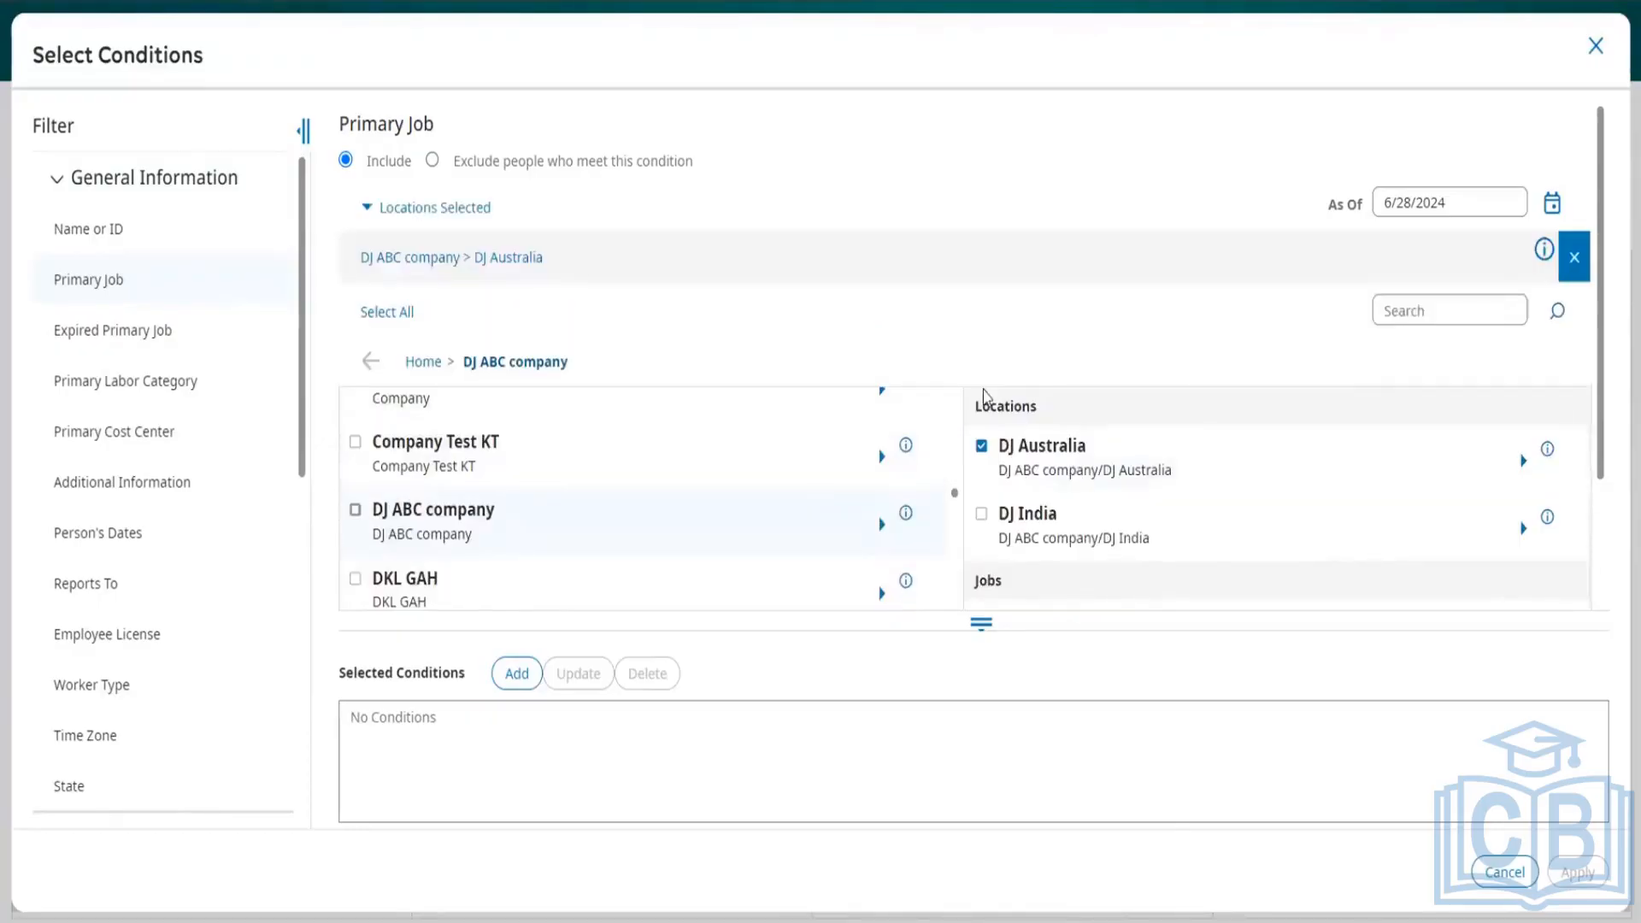
pyautogui.click(523, 679)
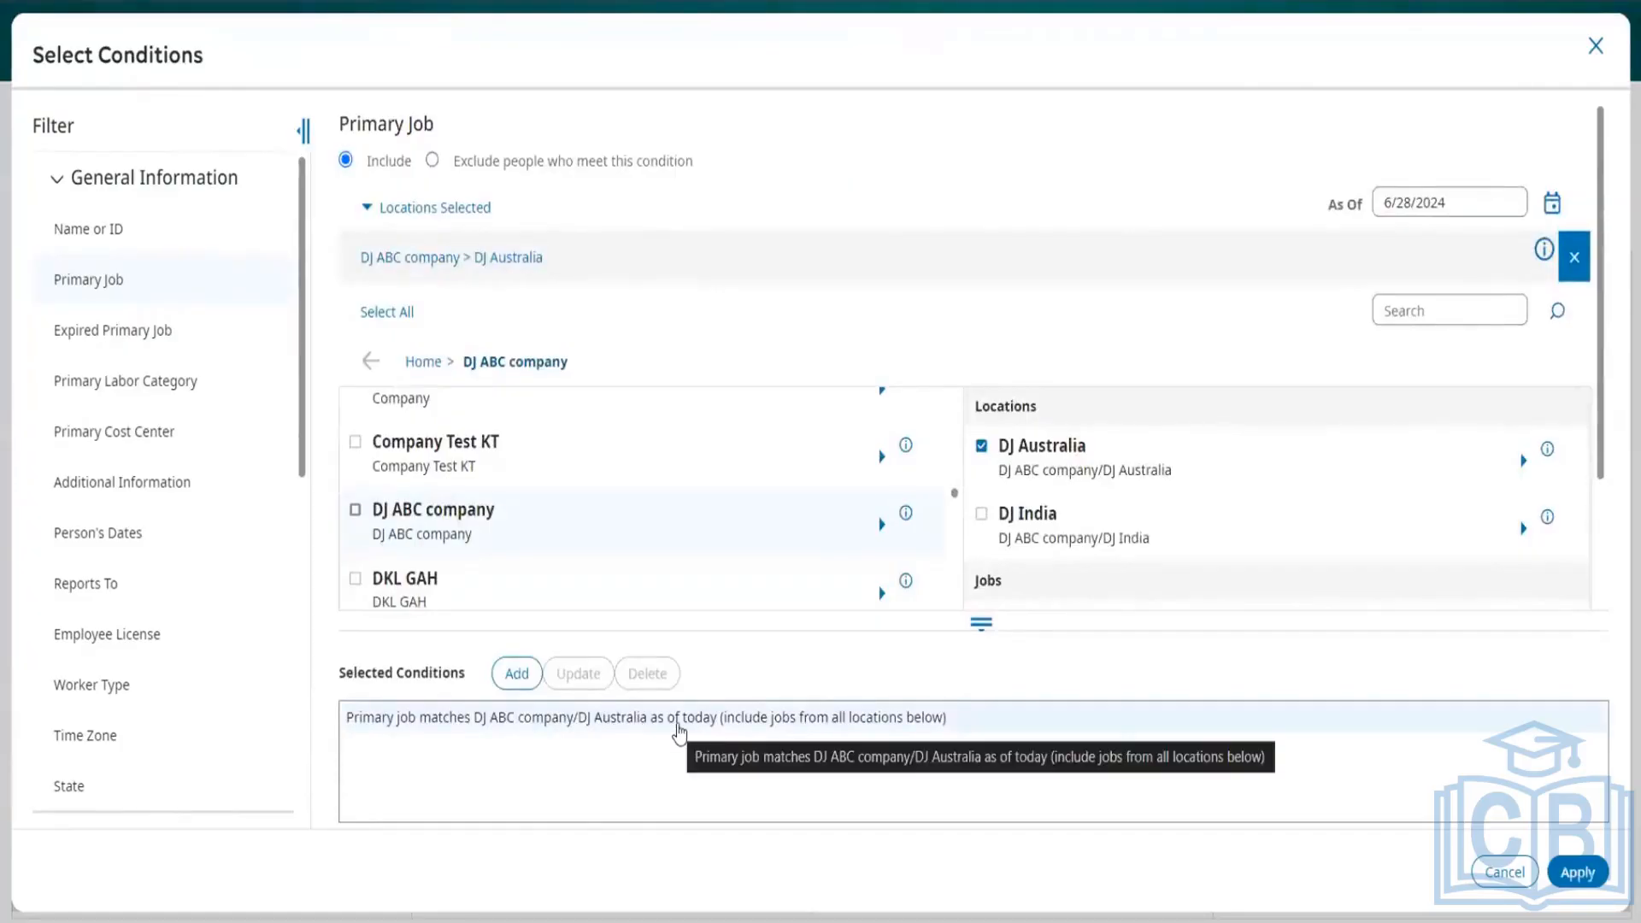
# Step: Add a Timekeeper Employment Status condition that includes employees with Active status as of today
pyautogui.click(99, 244)
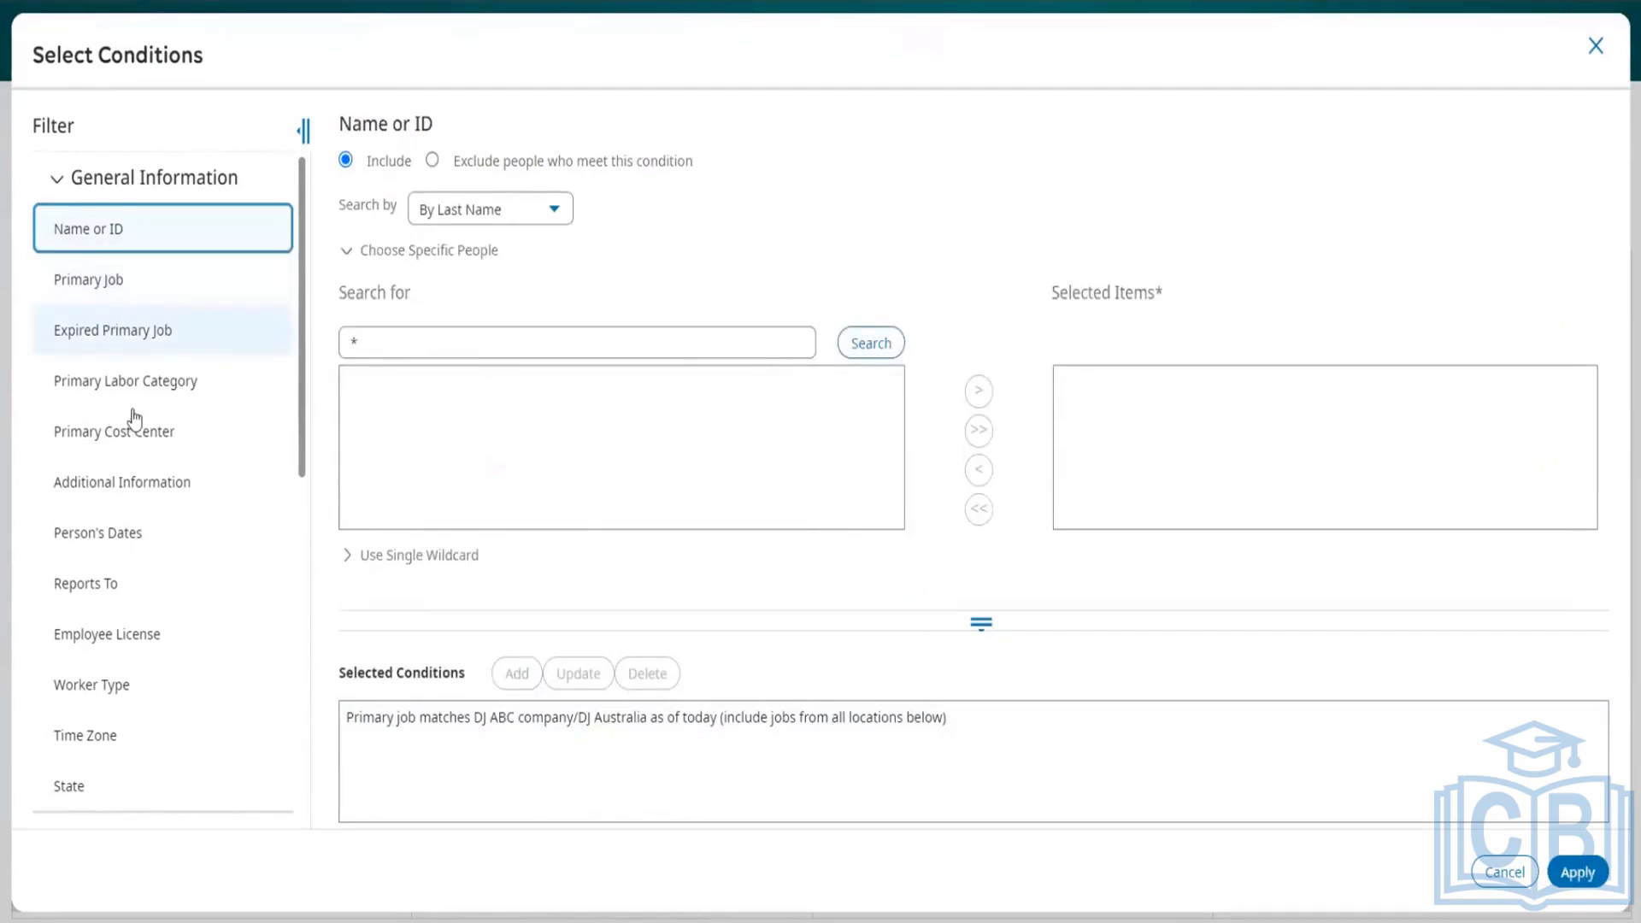
pyautogui.scroll(-5, 132, 419)
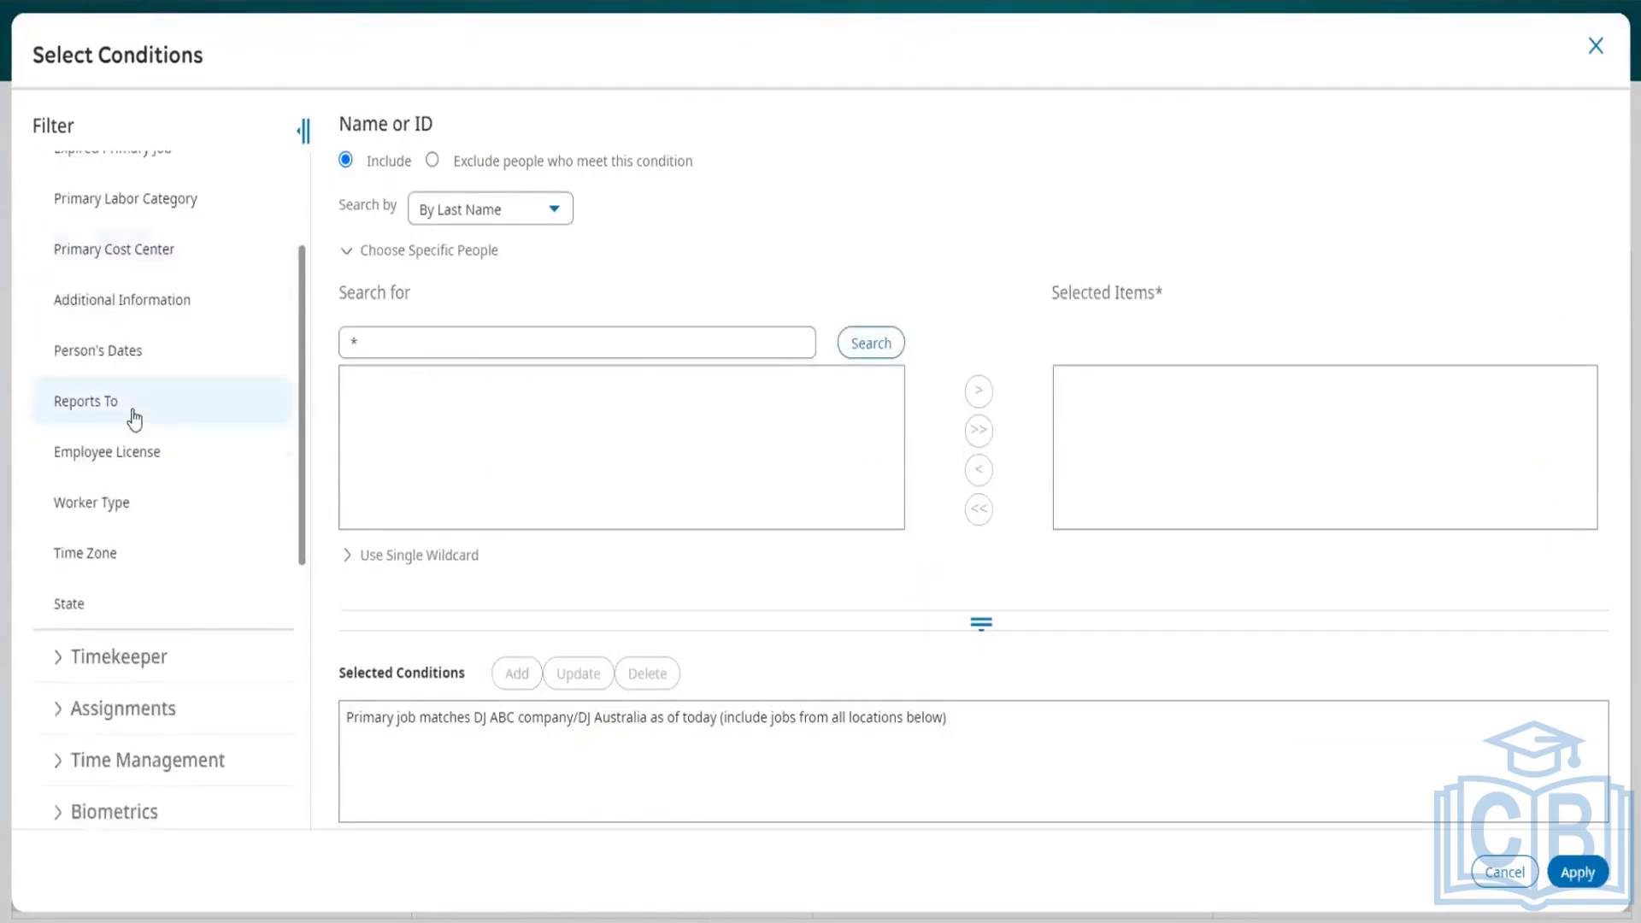
pyautogui.click(55, 494)
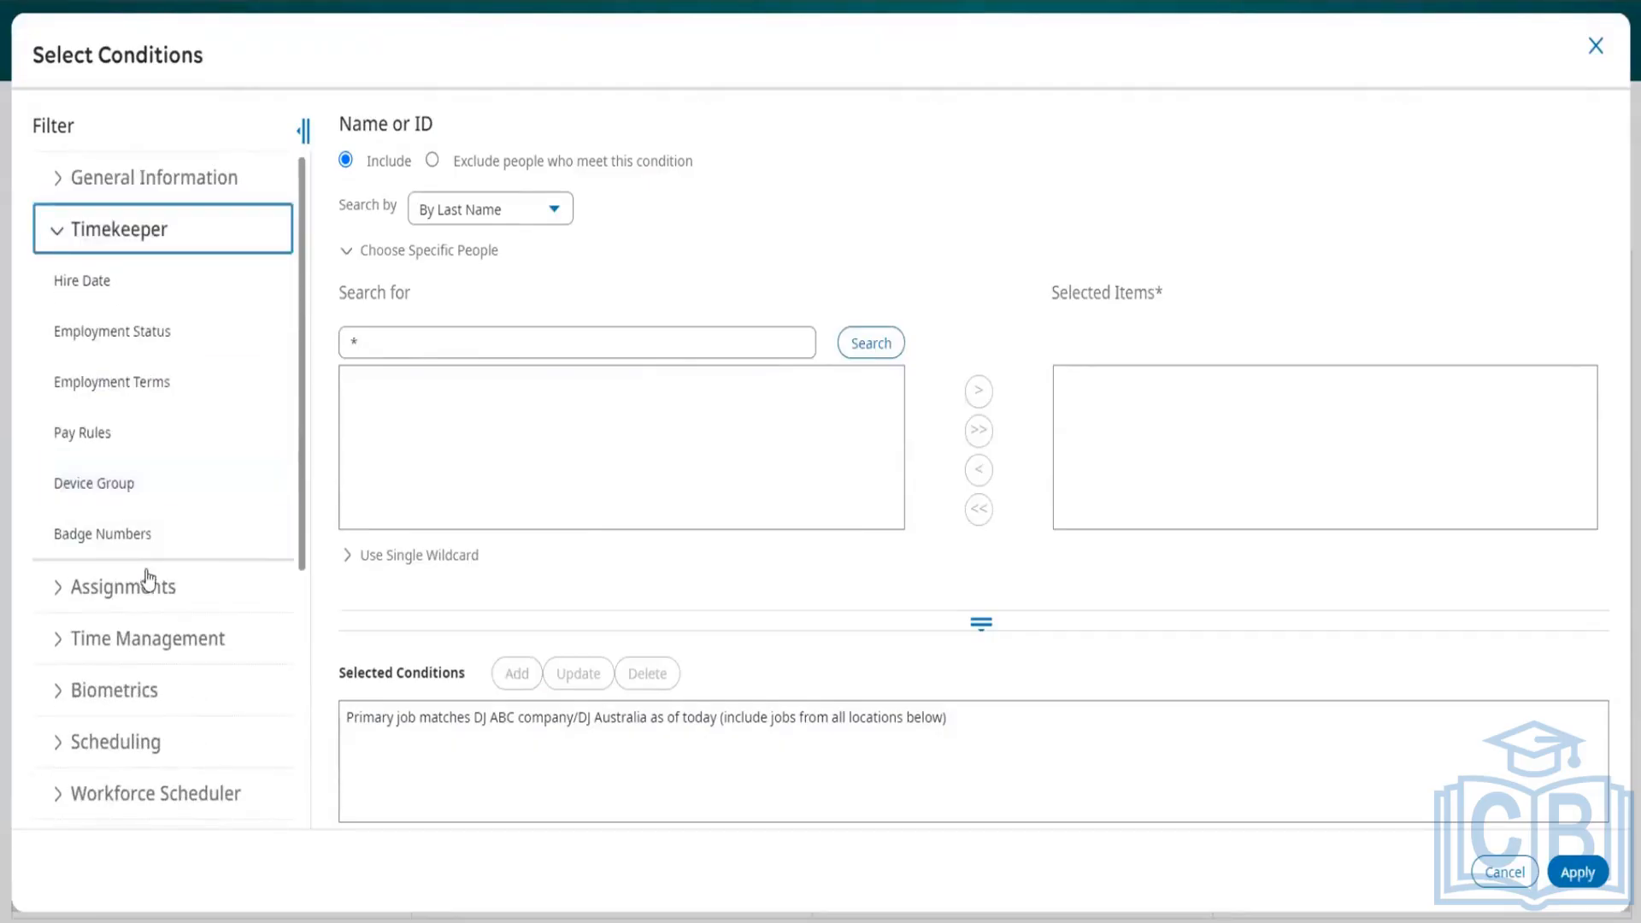
pyautogui.click(108, 340)
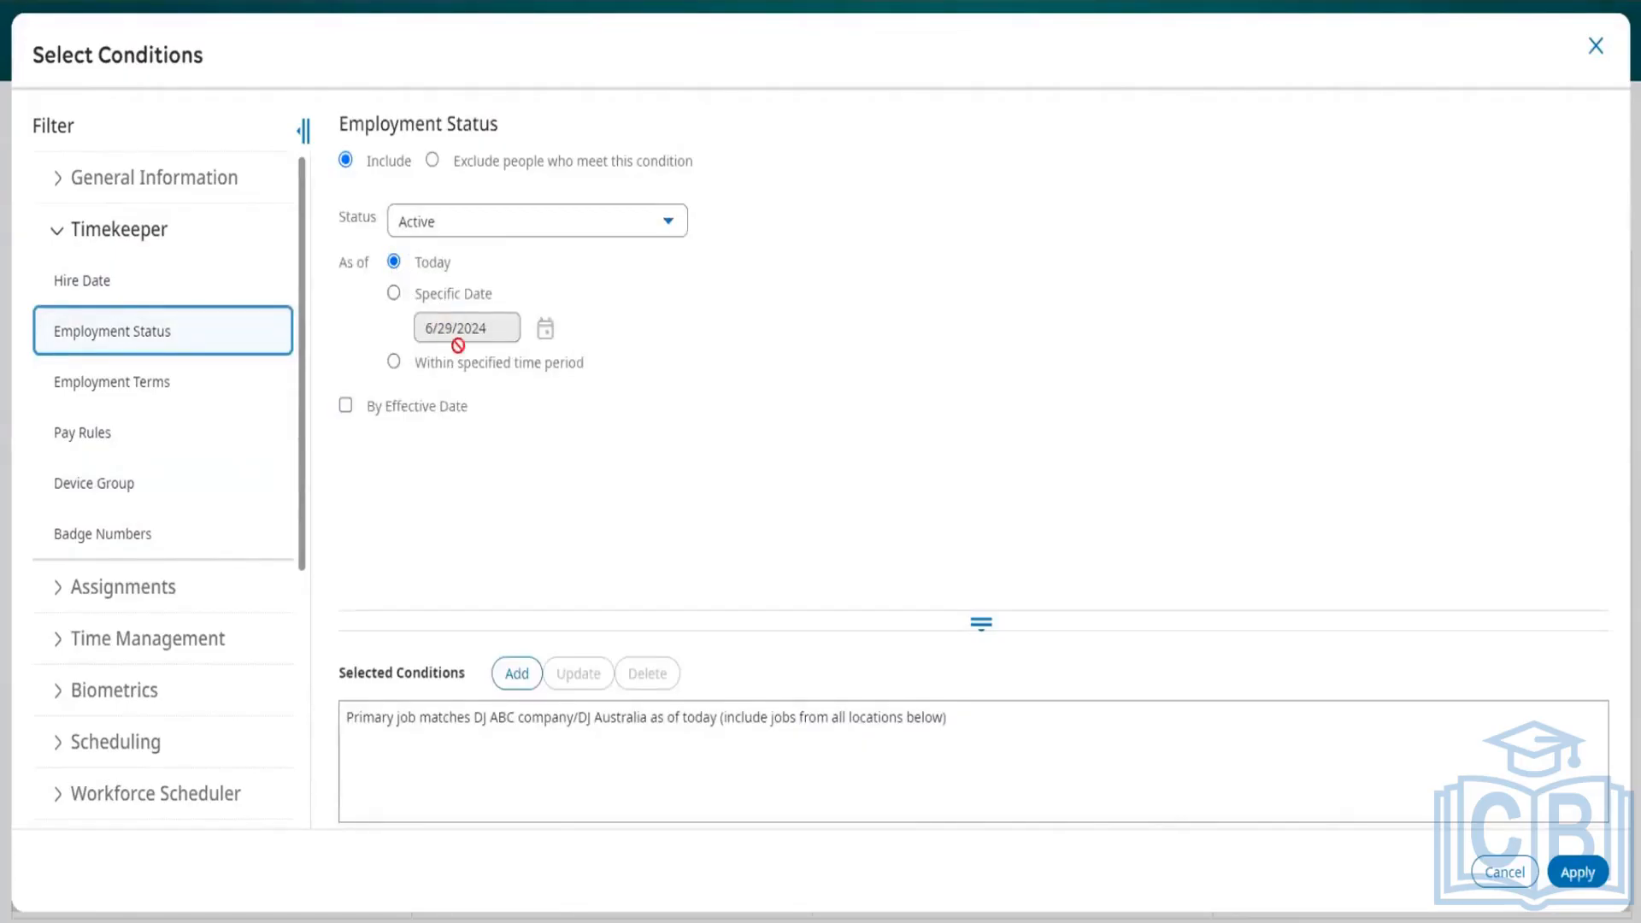
pyautogui.click(528, 676)
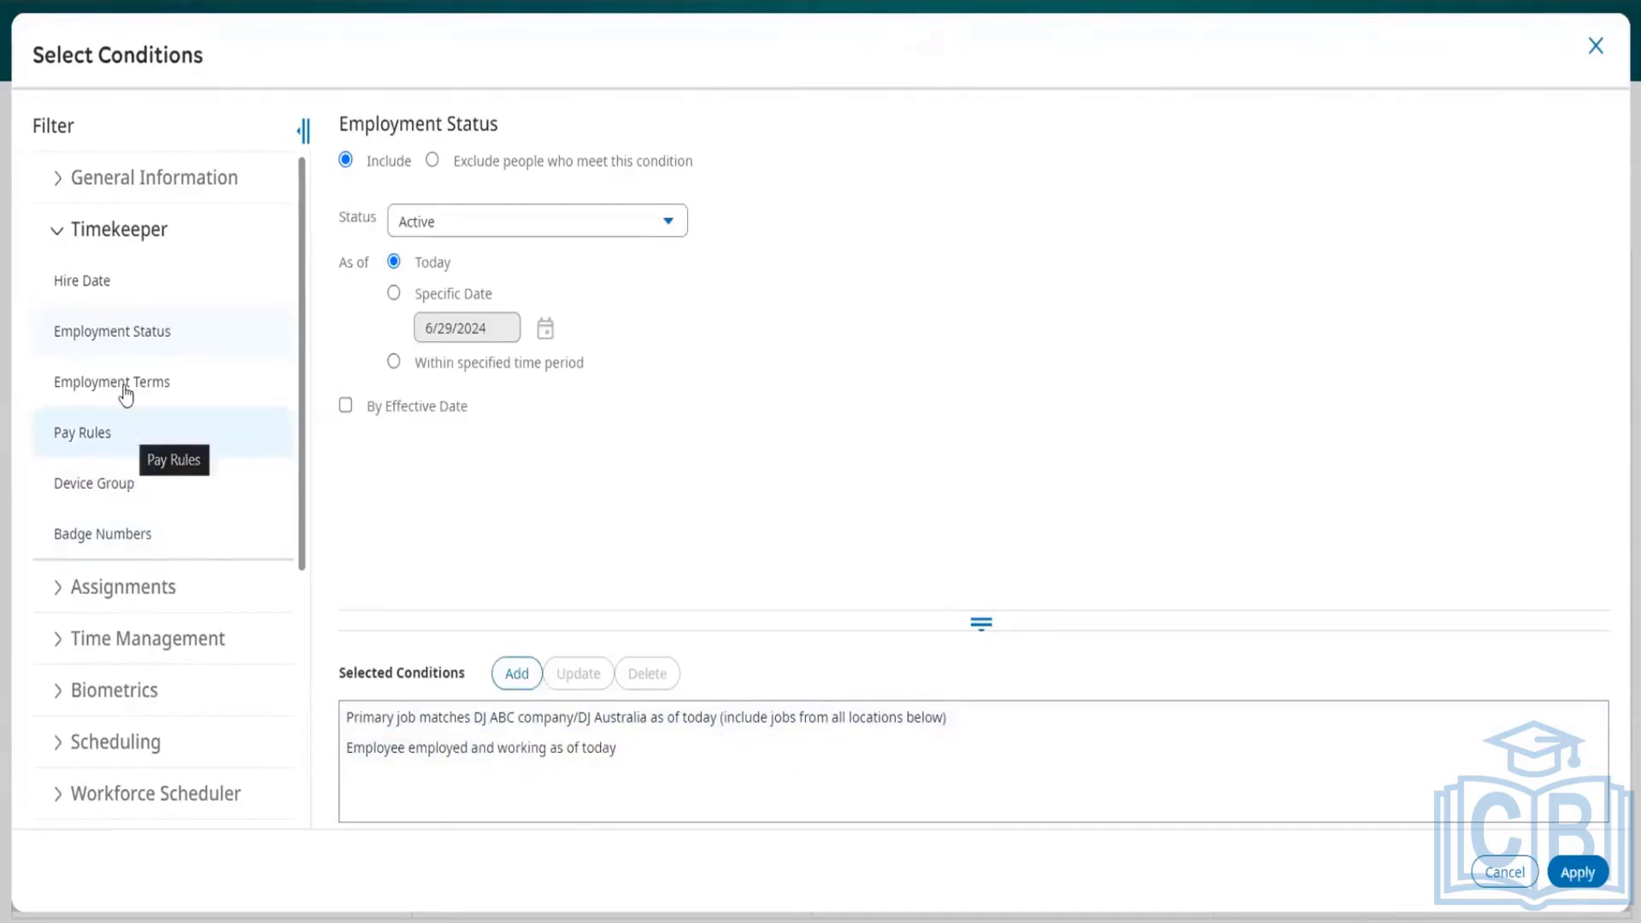
# Step: Look through the remaining condition filter categories and expand User Information to review its filters
pyautogui.scroll(-2, 135, 440)
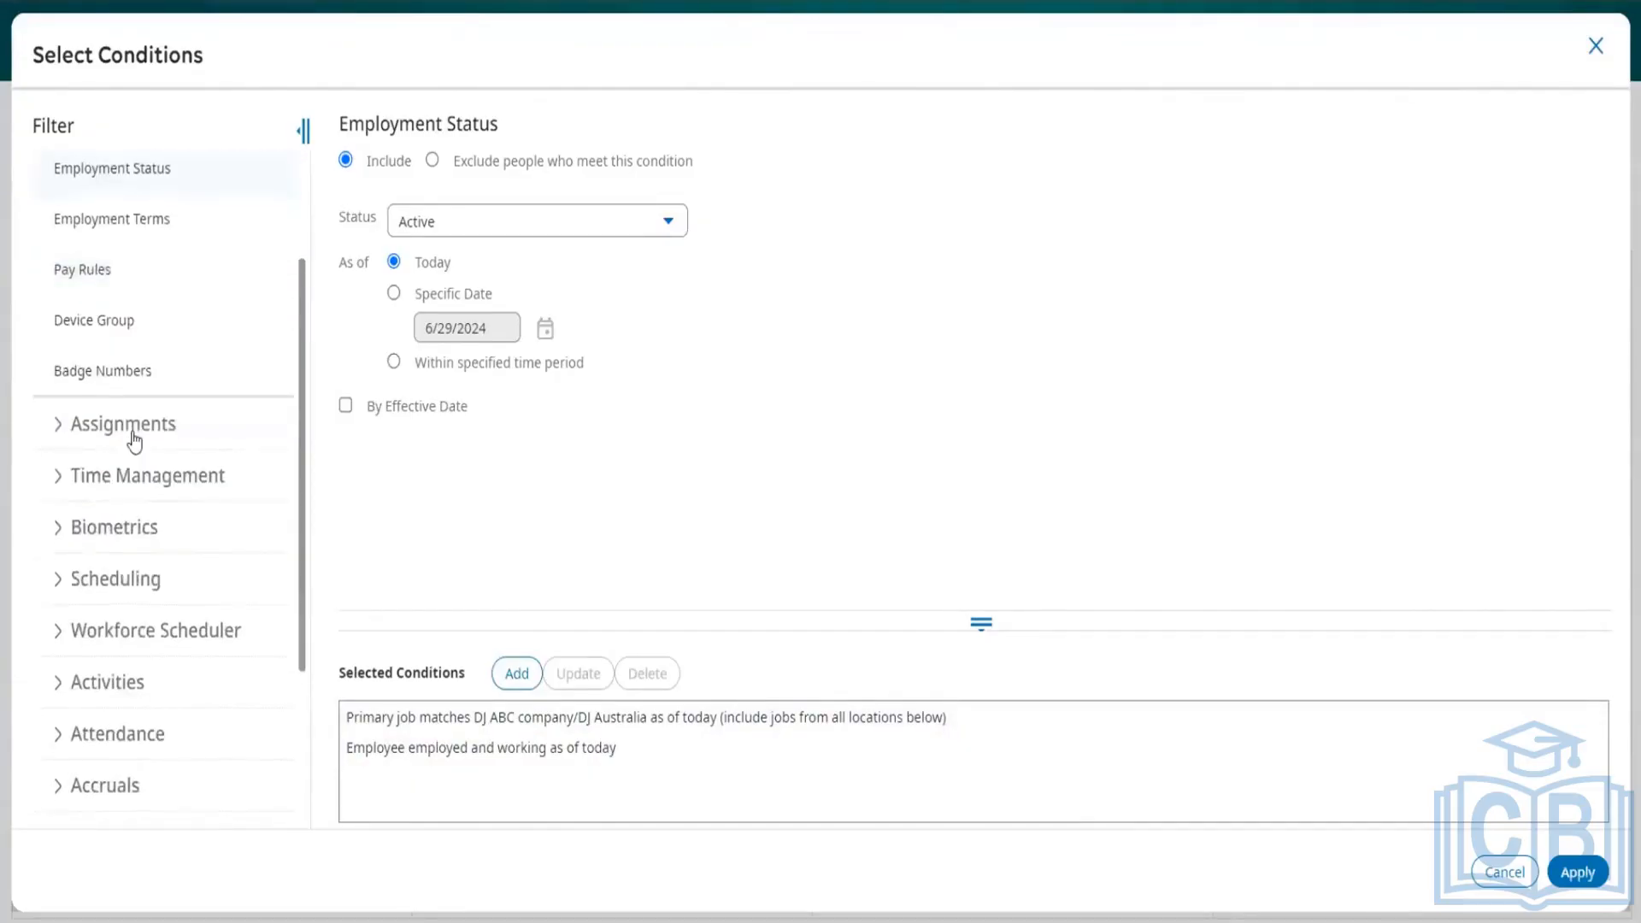
pyautogui.scroll(-3, 135, 440)
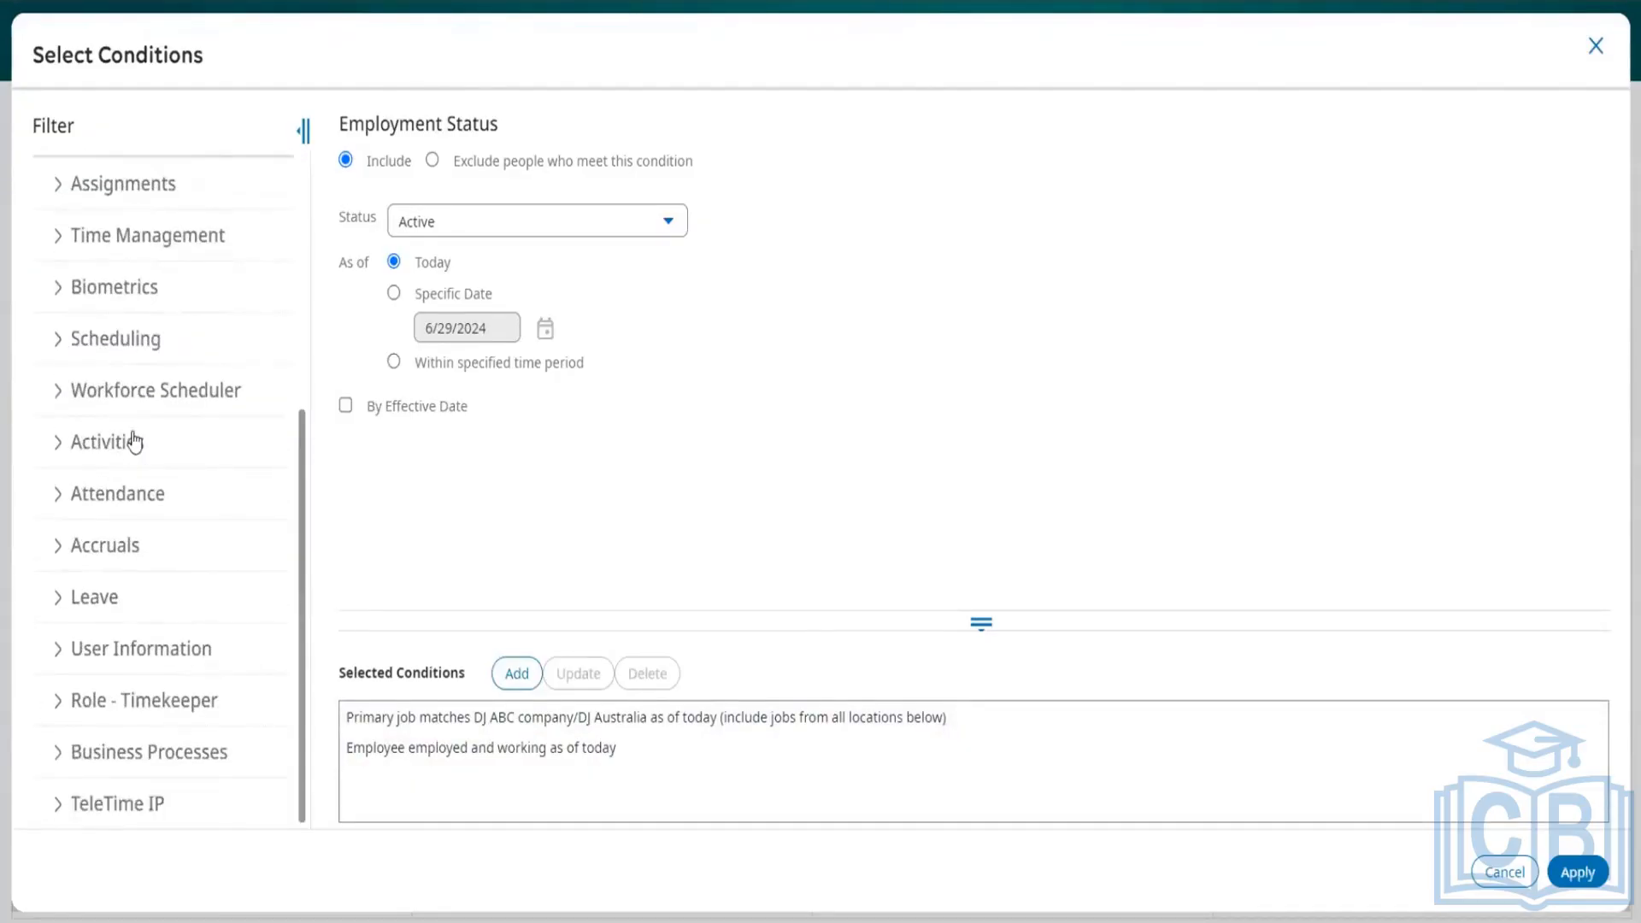
pyautogui.click(56, 654)
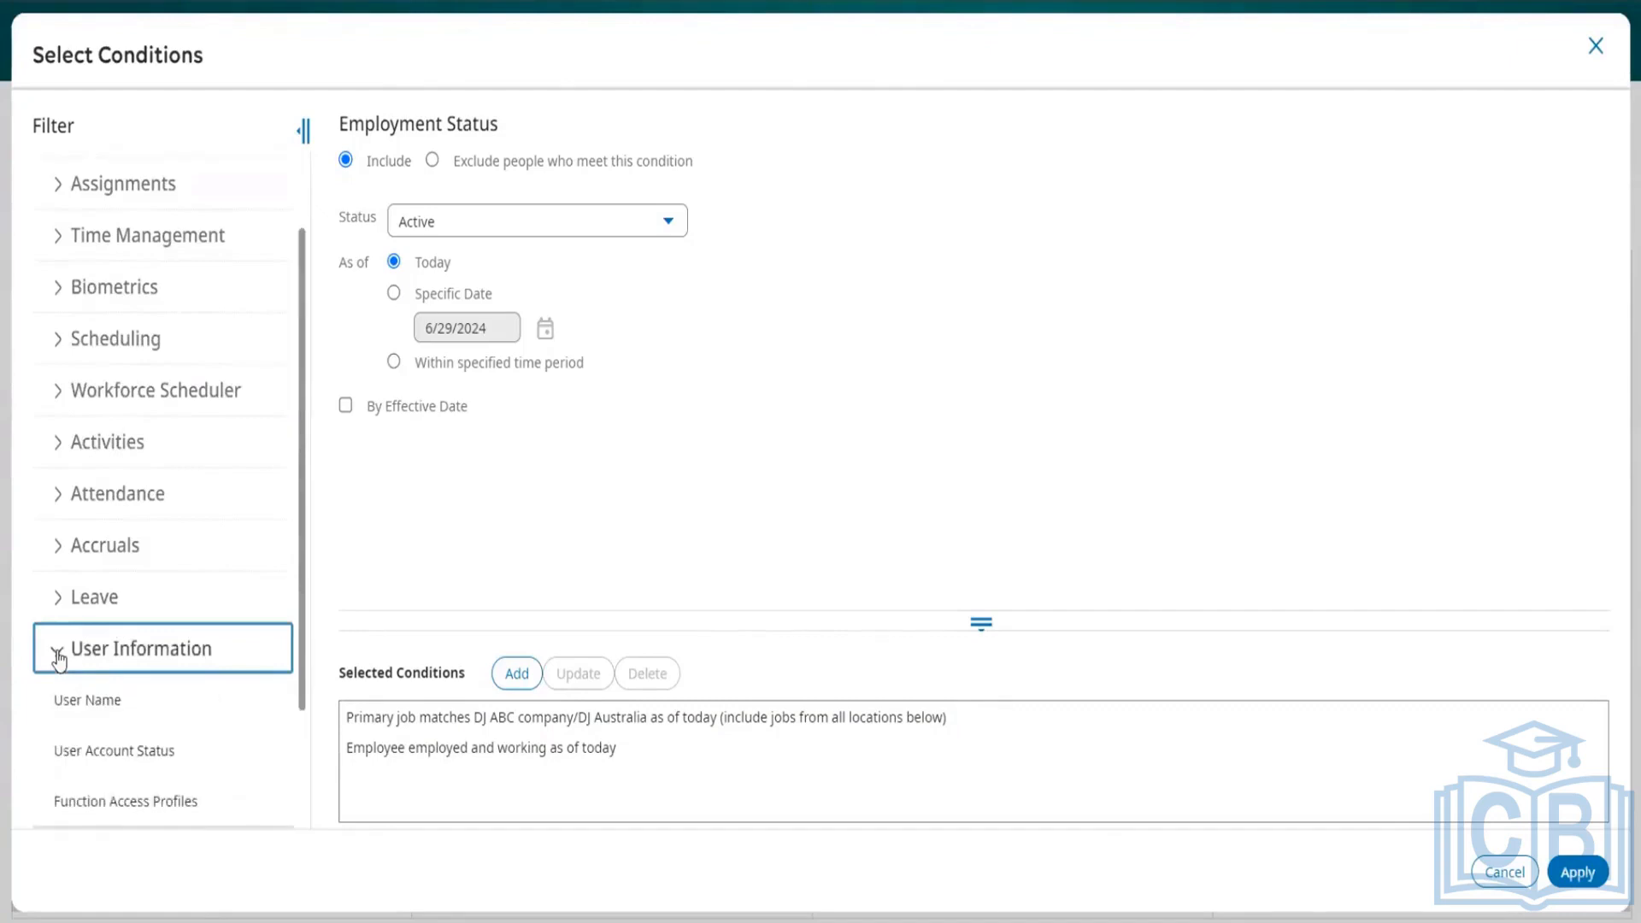
pyautogui.scroll(-2, 195, 656)
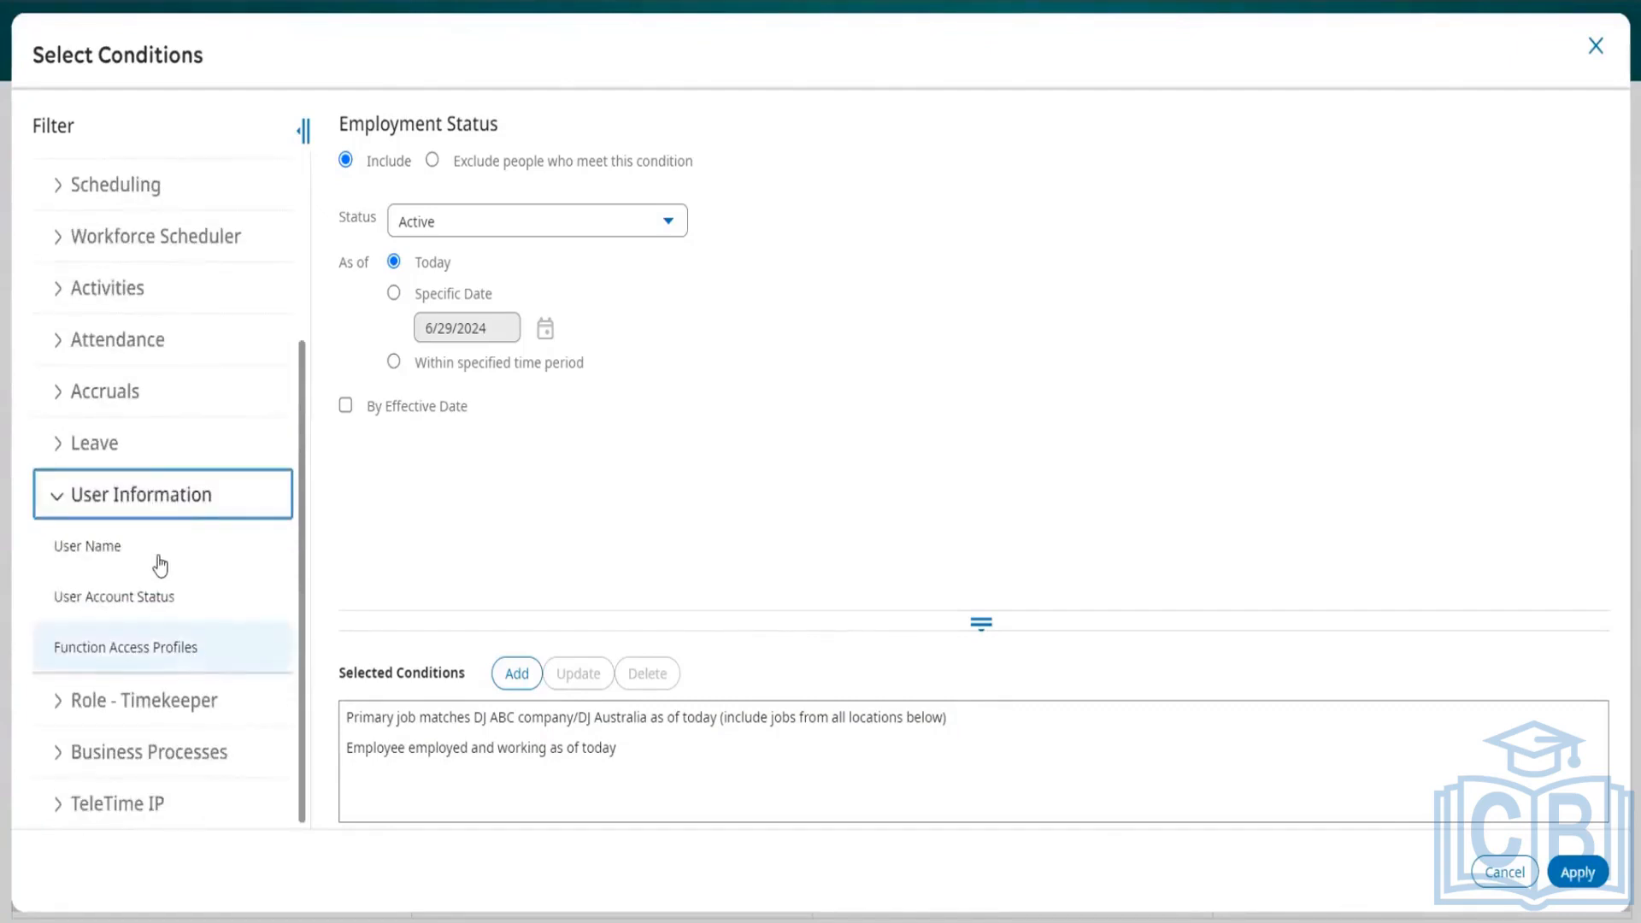
pyautogui.scroll(3, 158, 564)
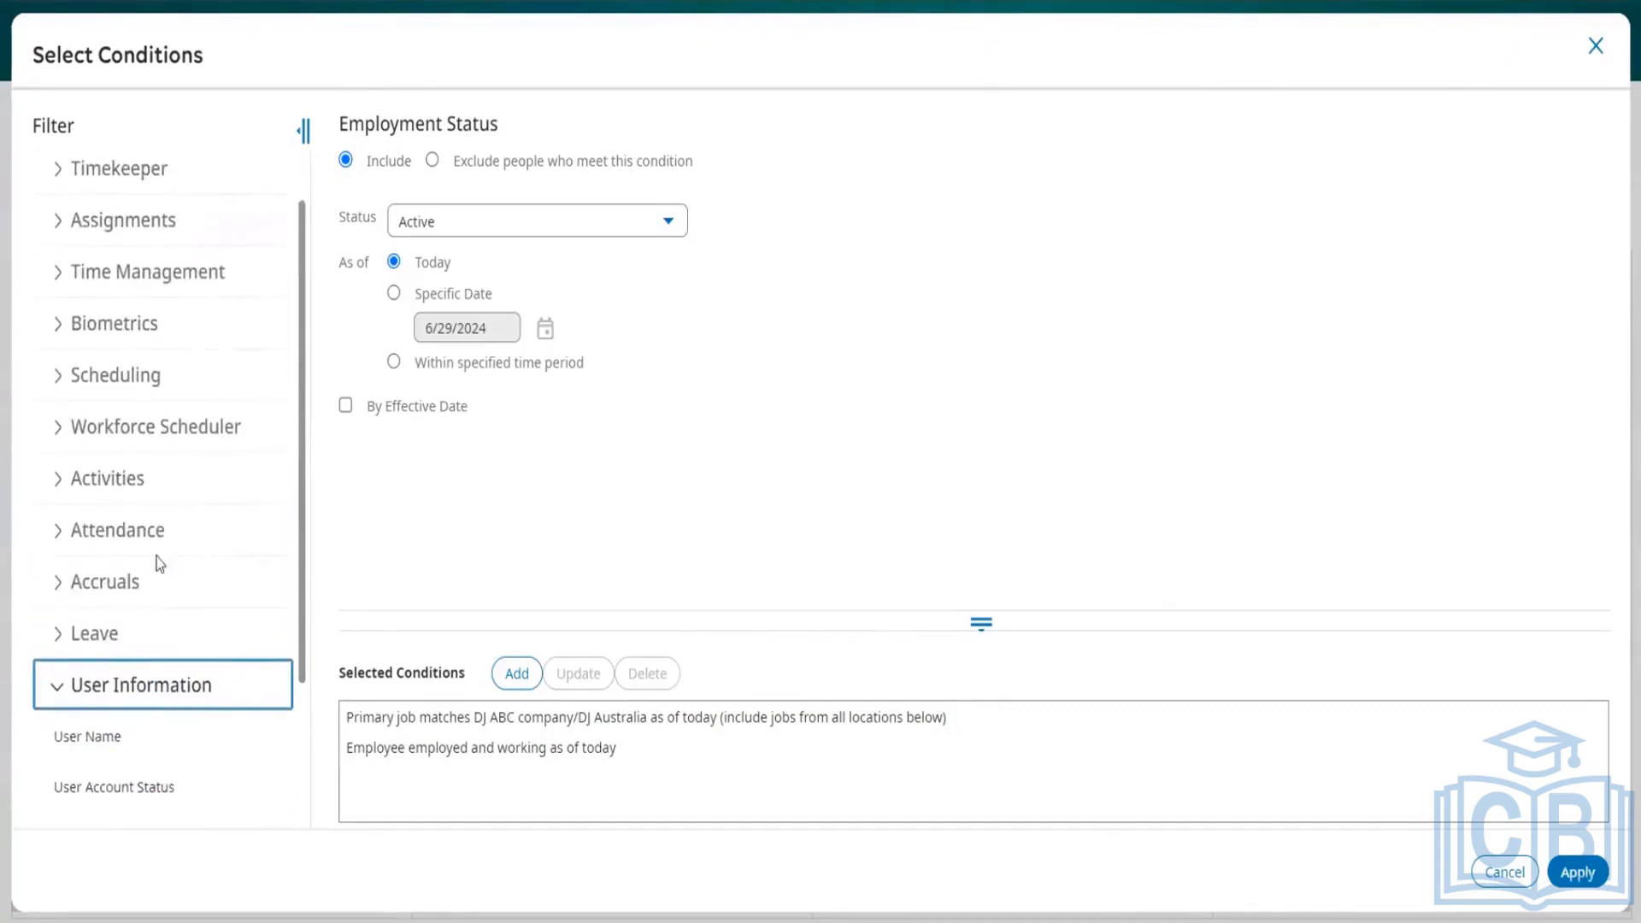
# Step: Review the Accruals filters, including the Accrual Profiles condition, and look over the remaining condition categories
pyautogui.click(59, 587)
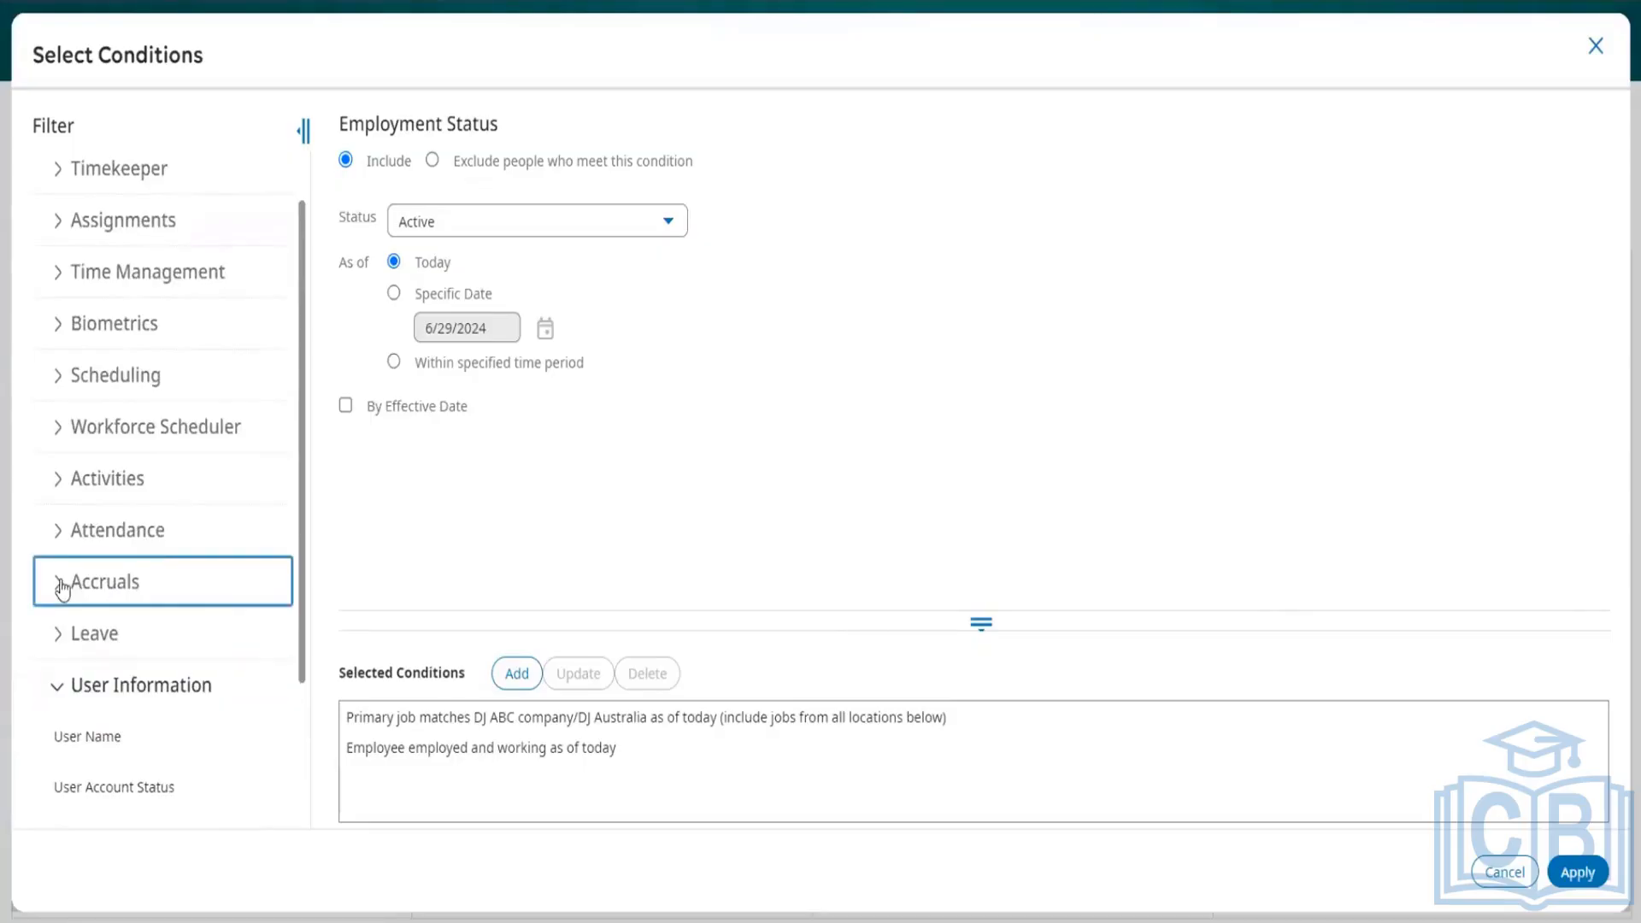
pyautogui.scroll(-1, 158, 567)
pyautogui.click(157, 564)
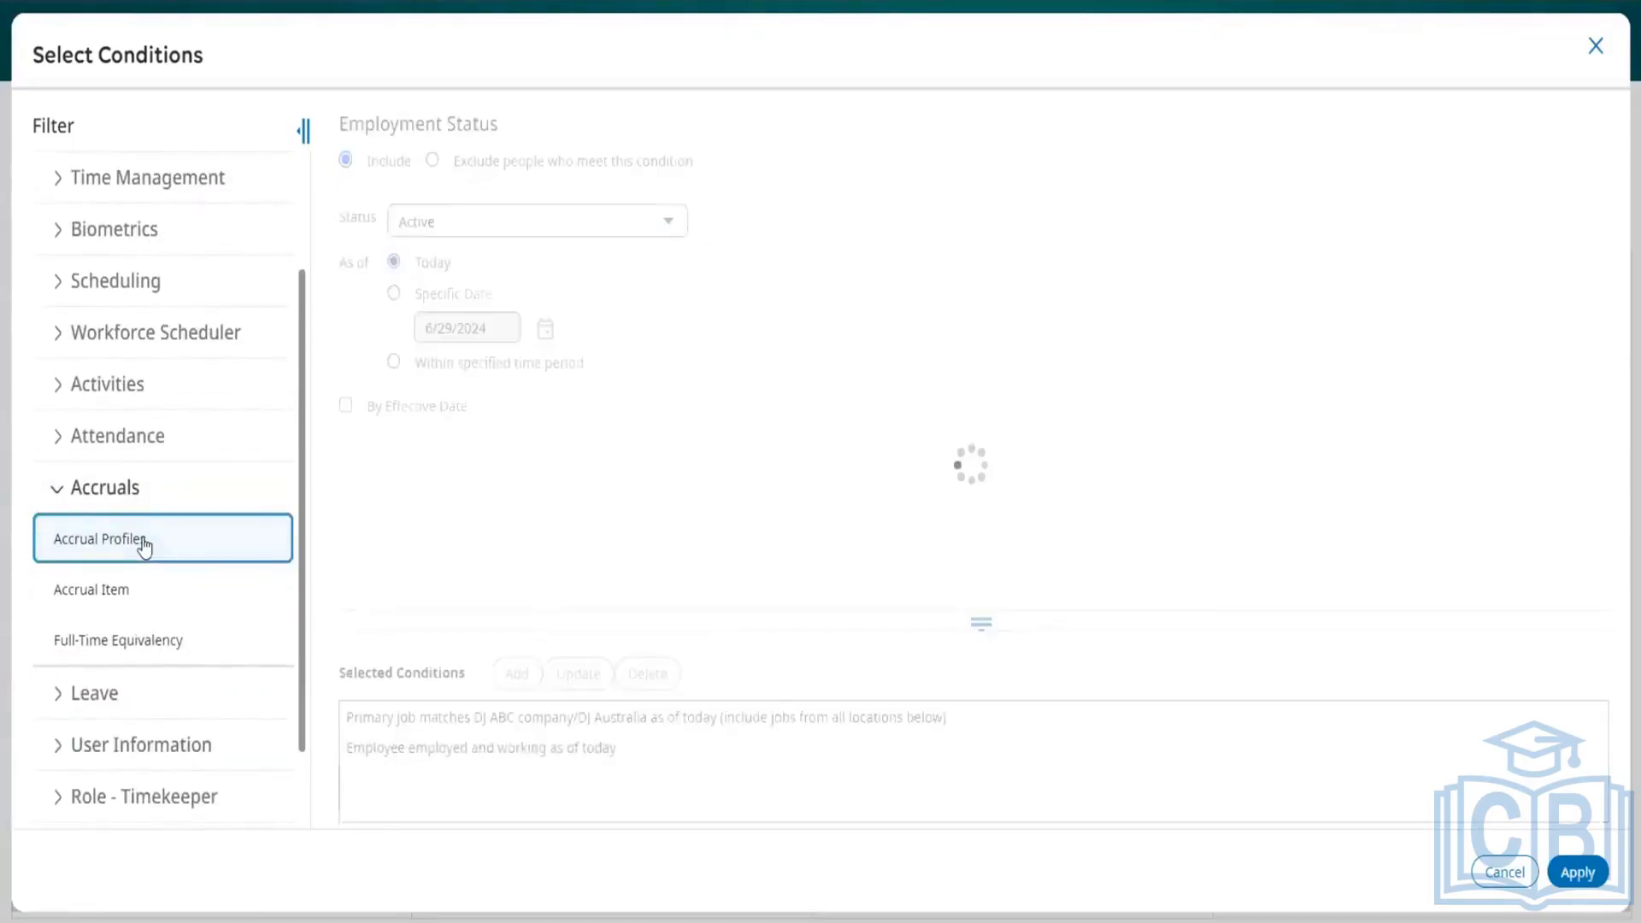
pyautogui.scroll(-3, 410, 368)
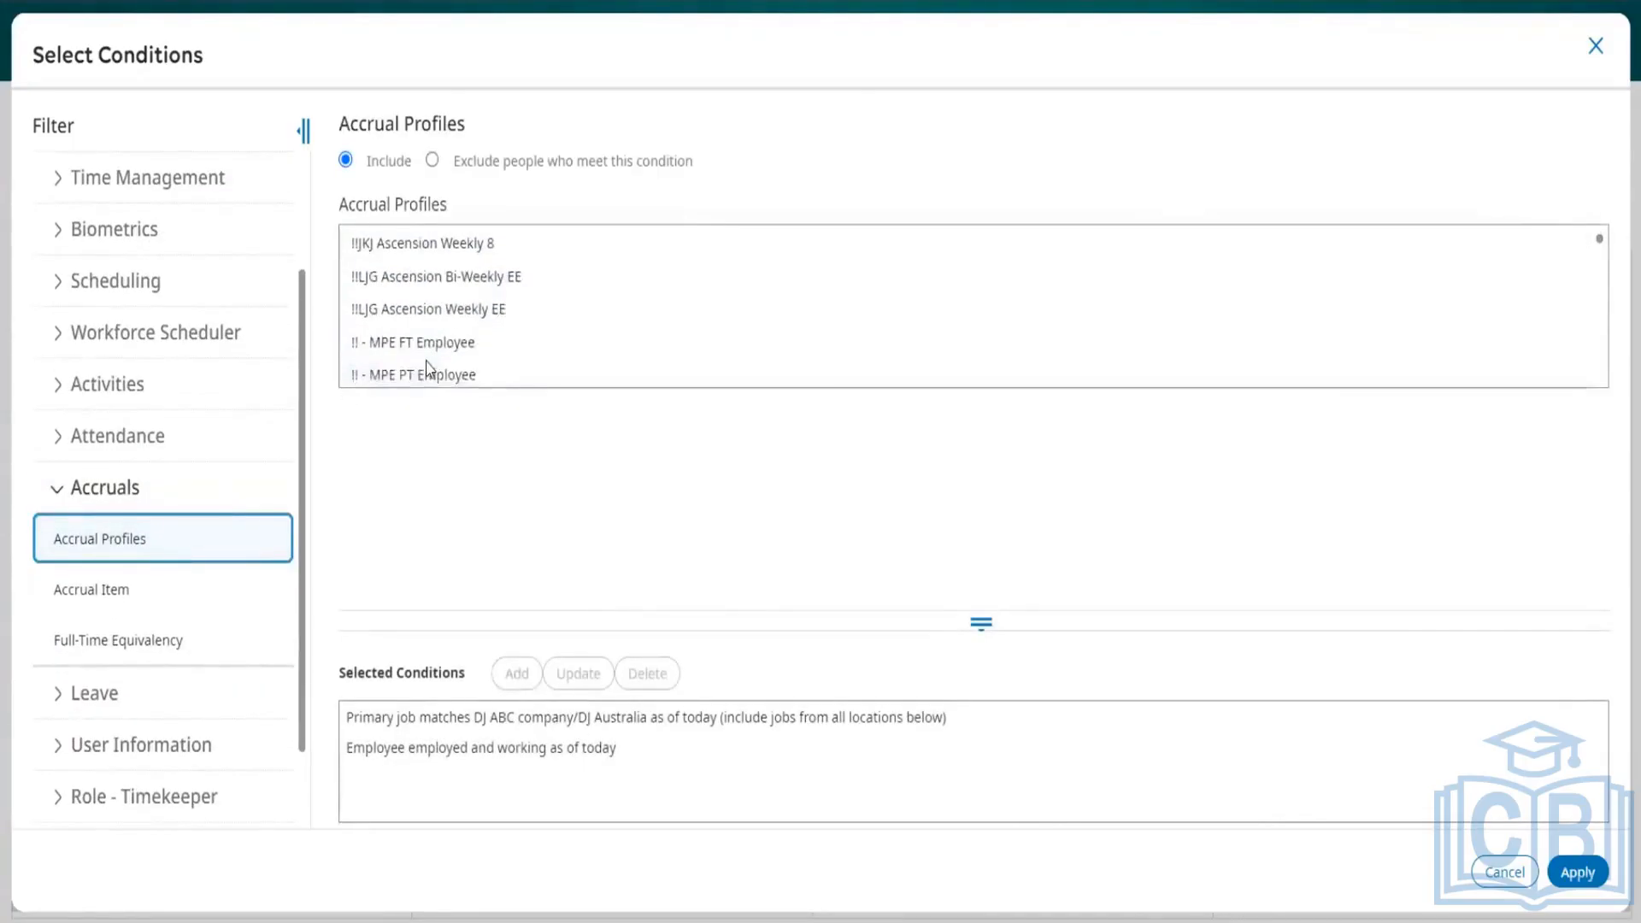
pyautogui.scroll(1, 165, 364)
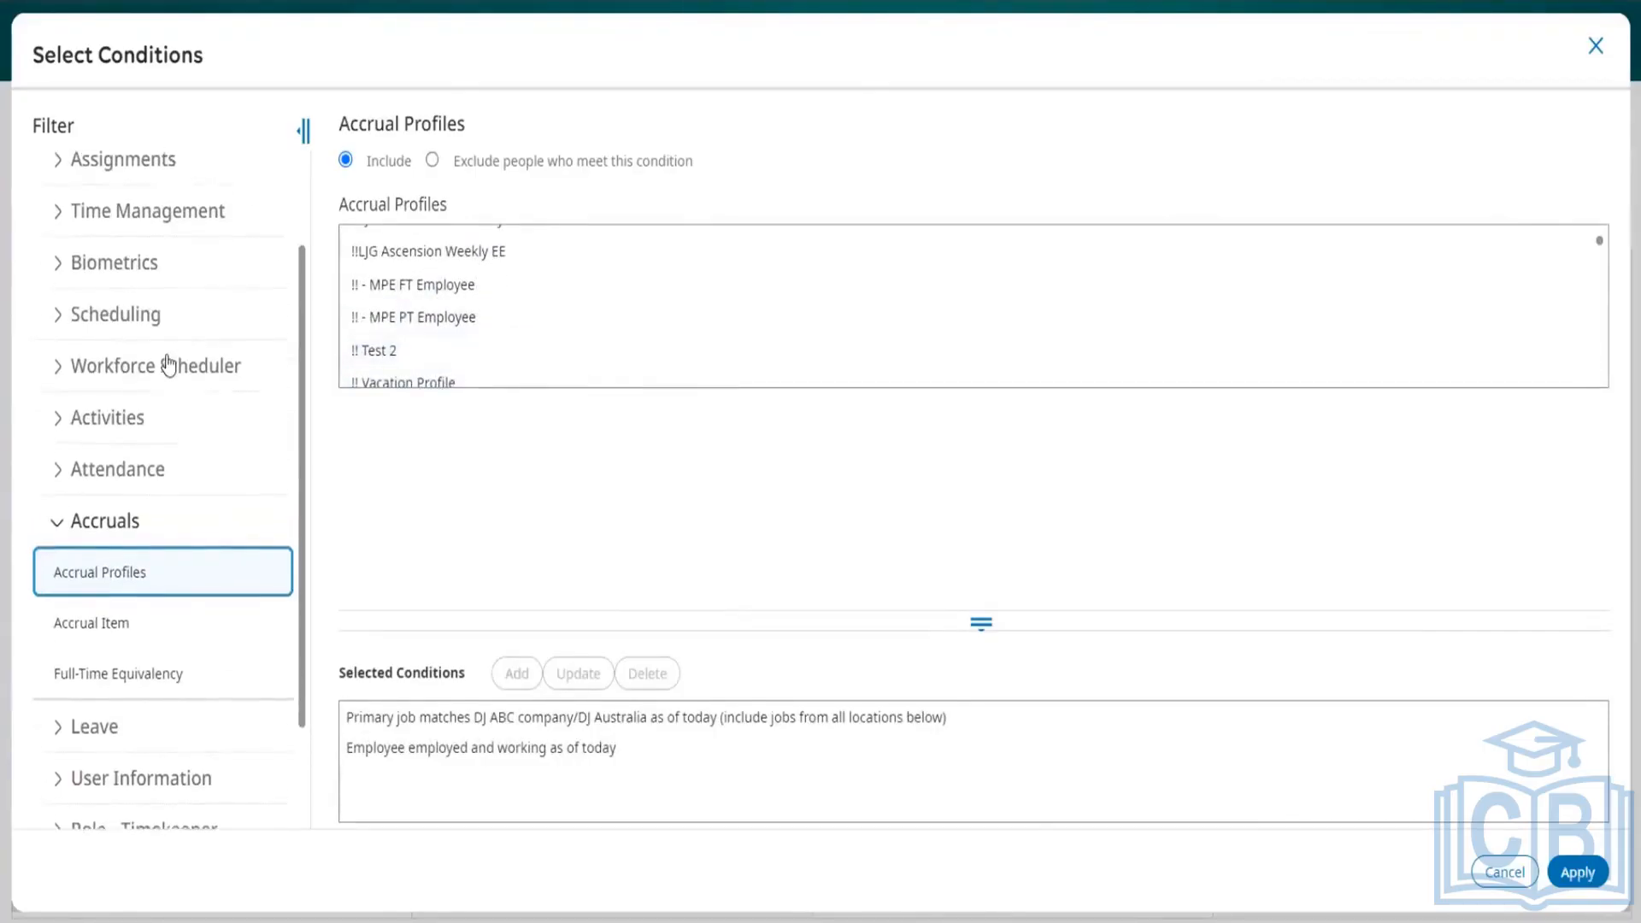
pyautogui.click(60, 530)
pyautogui.scroll(3, 157, 466)
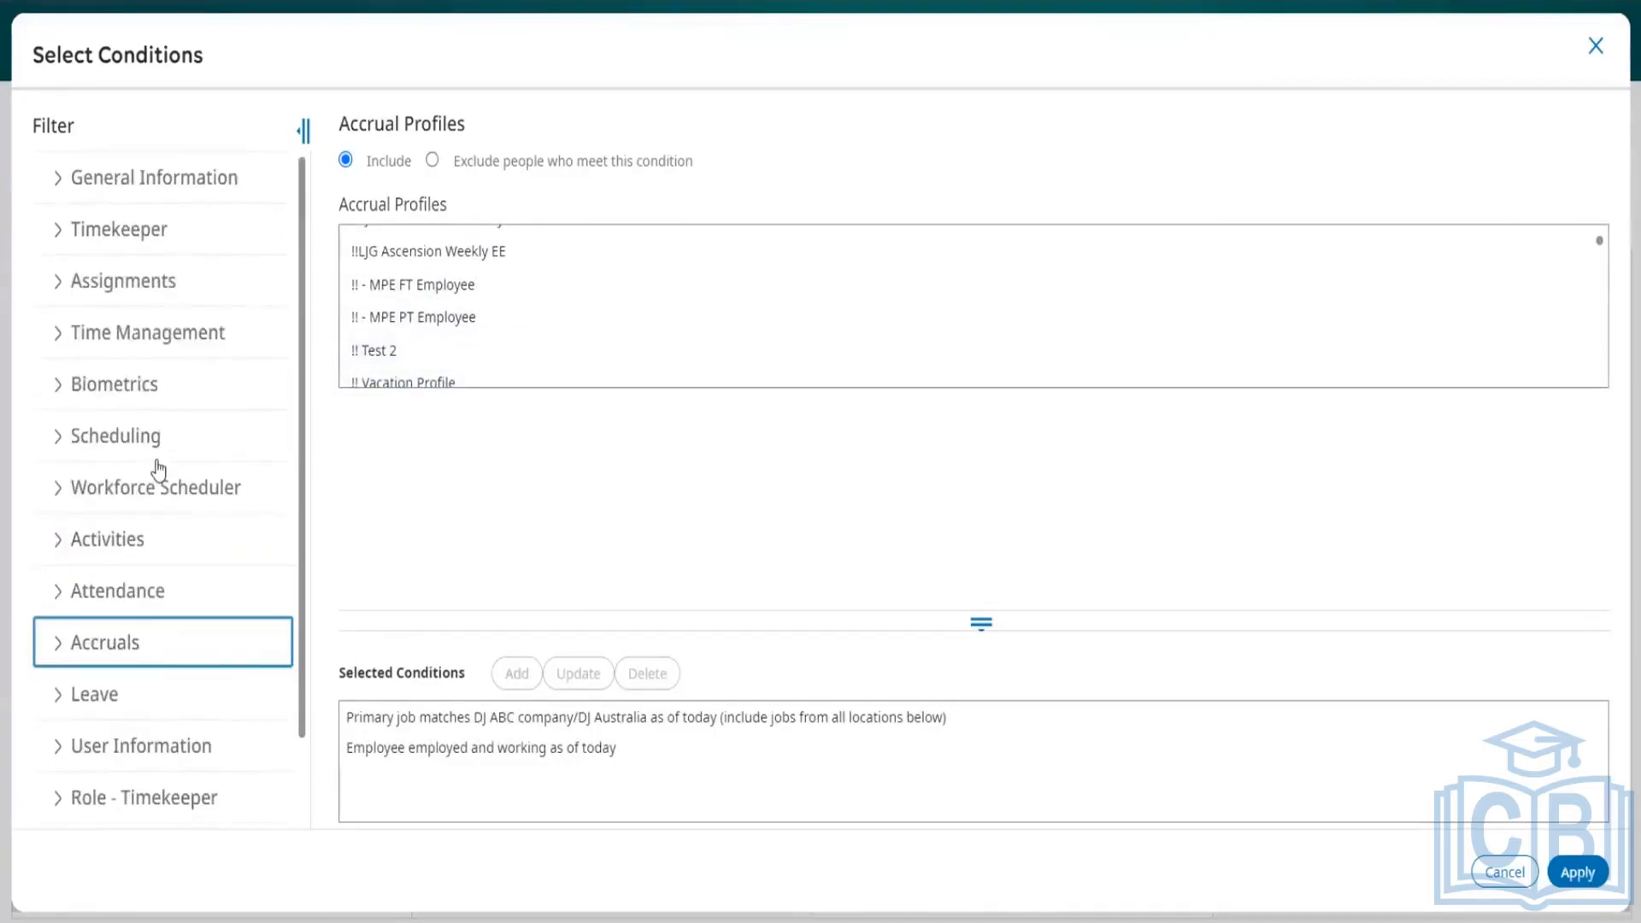
pyautogui.scroll(-3, 183, 355)
pyautogui.scroll(3, 183, 355)
pyautogui.scroll(-2, 184, 357)
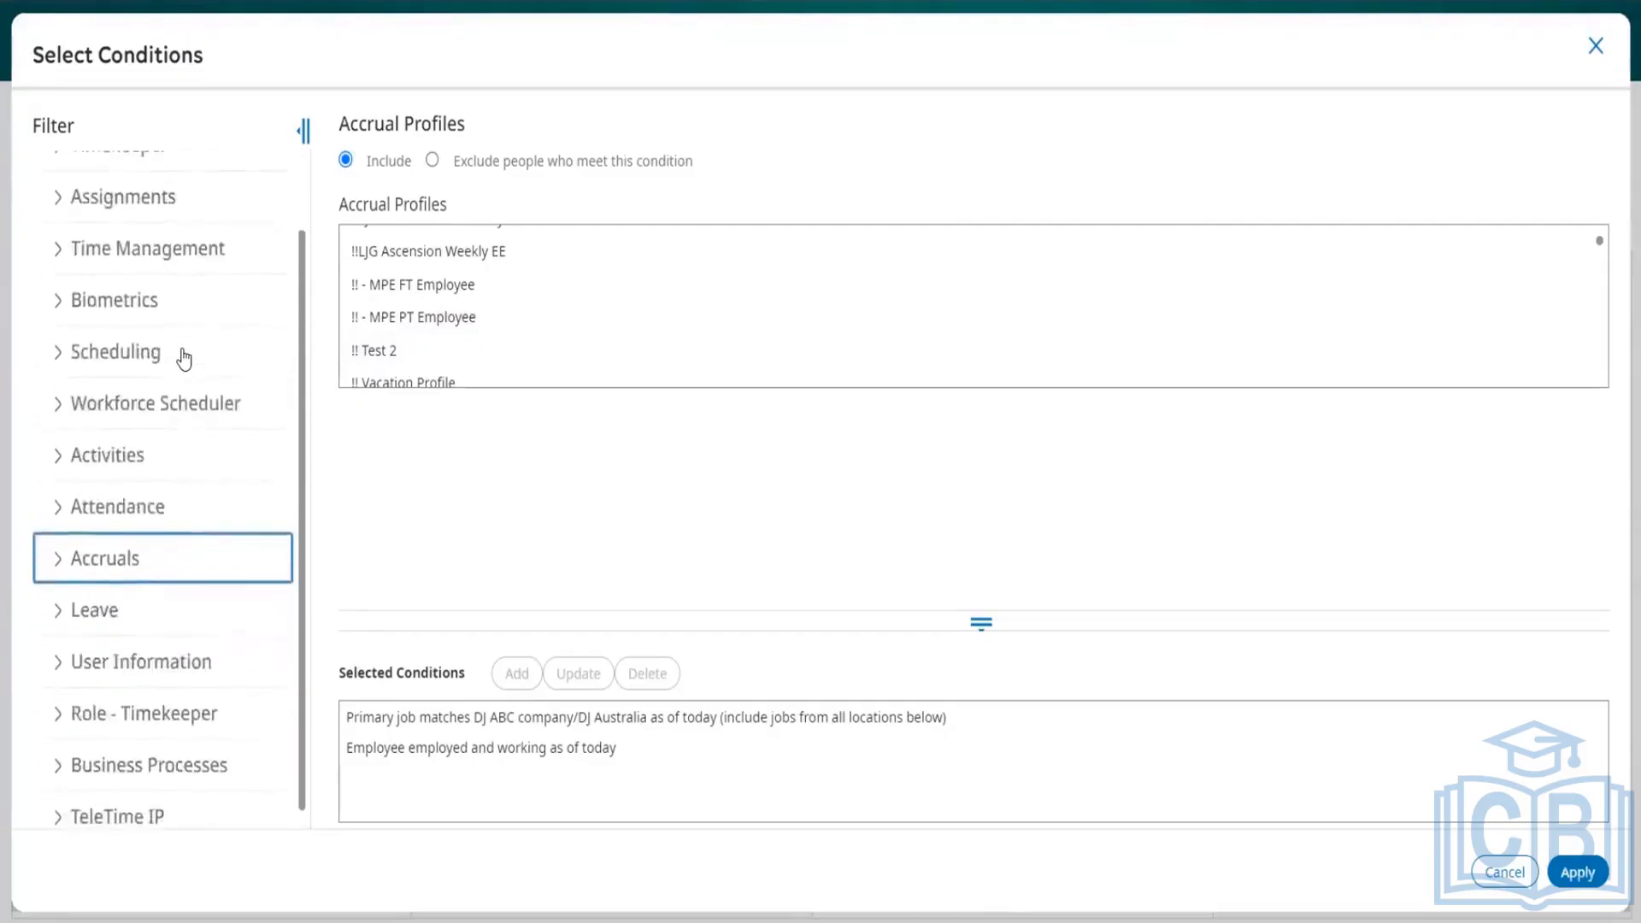
pyautogui.scroll(2, 184, 357)
# Step: Examine the Name or ID condition under General Information, including its specific-people search with * and its single wildcard option
pyautogui.click(60, 184)
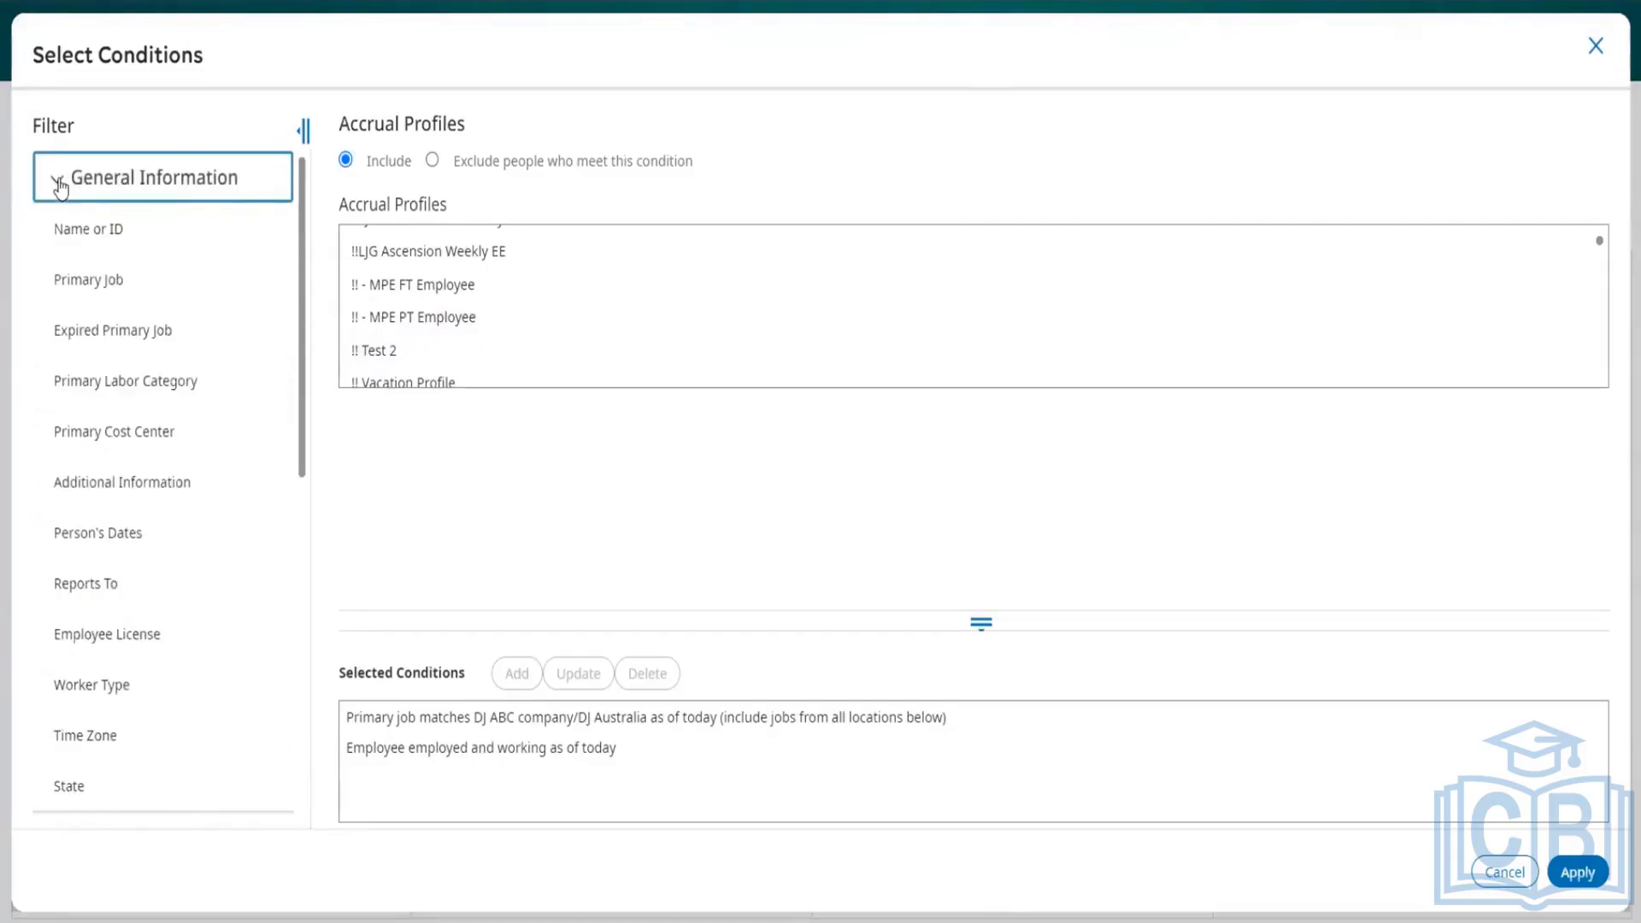
pyautogui.click(84, 229)
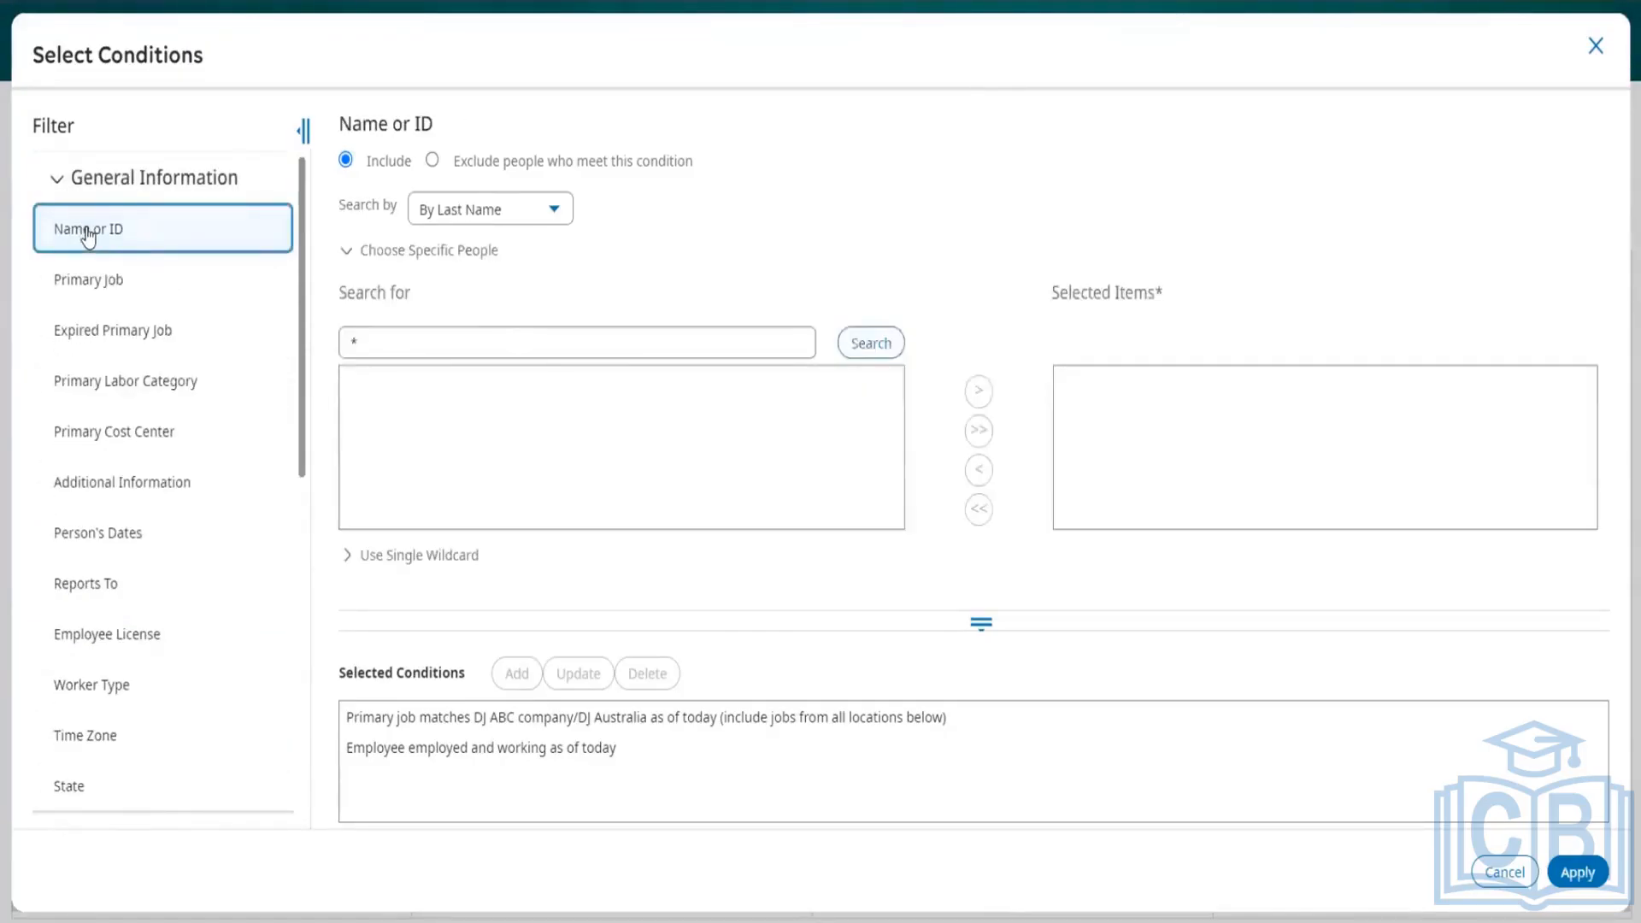
pyautogui.click(353, 343)
pyautogui.write('*')
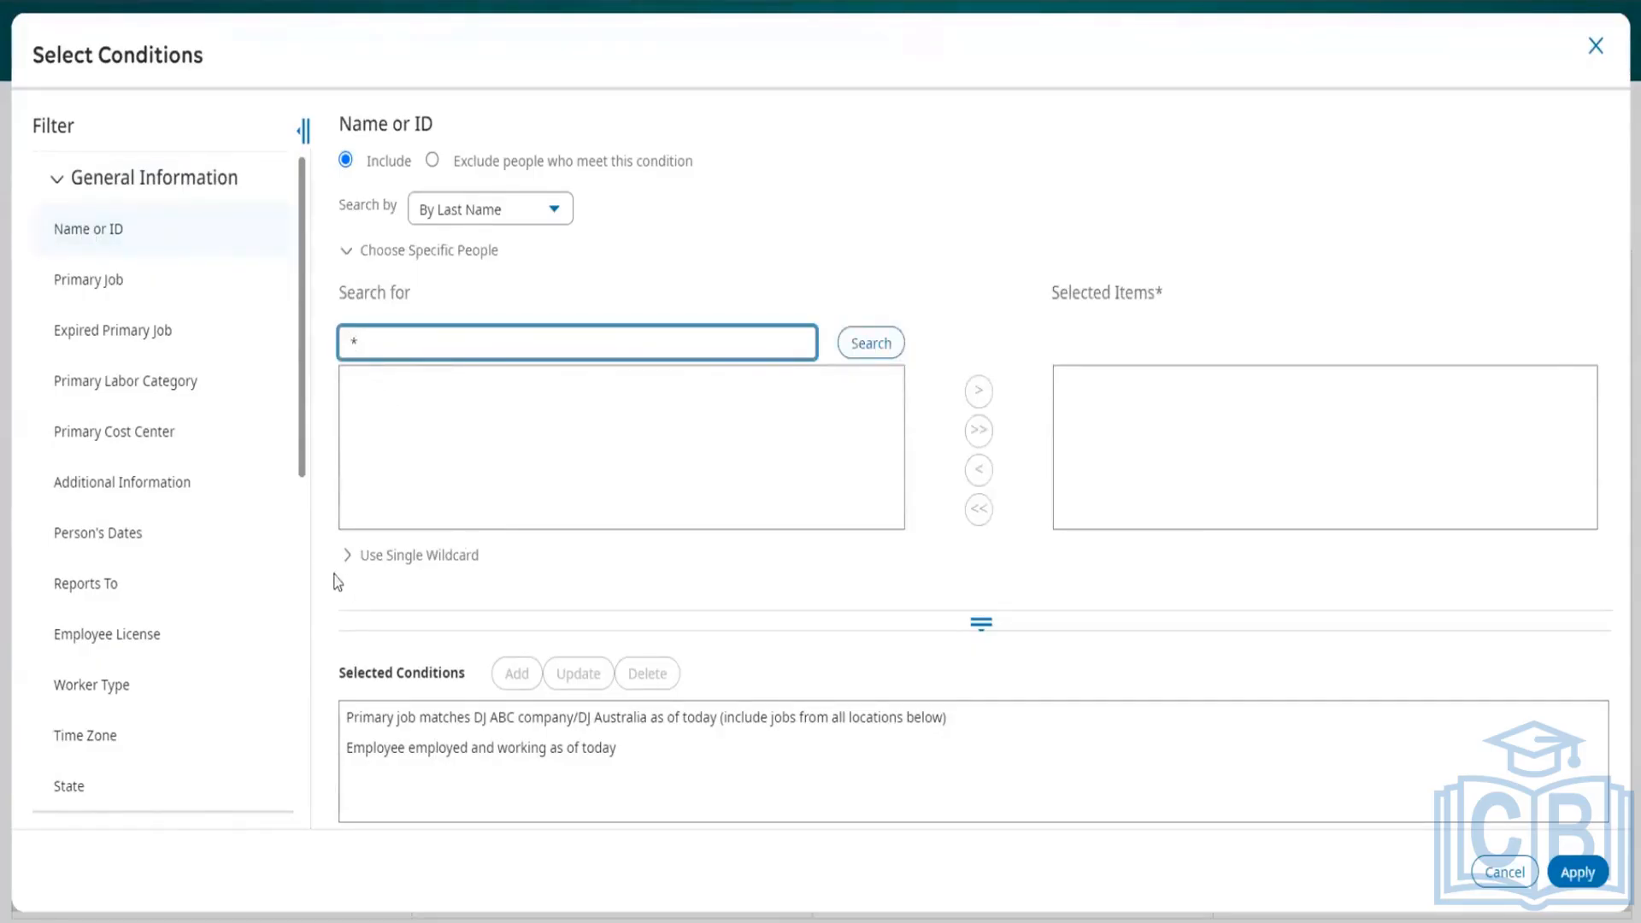
pyautogui.click(360, 556)
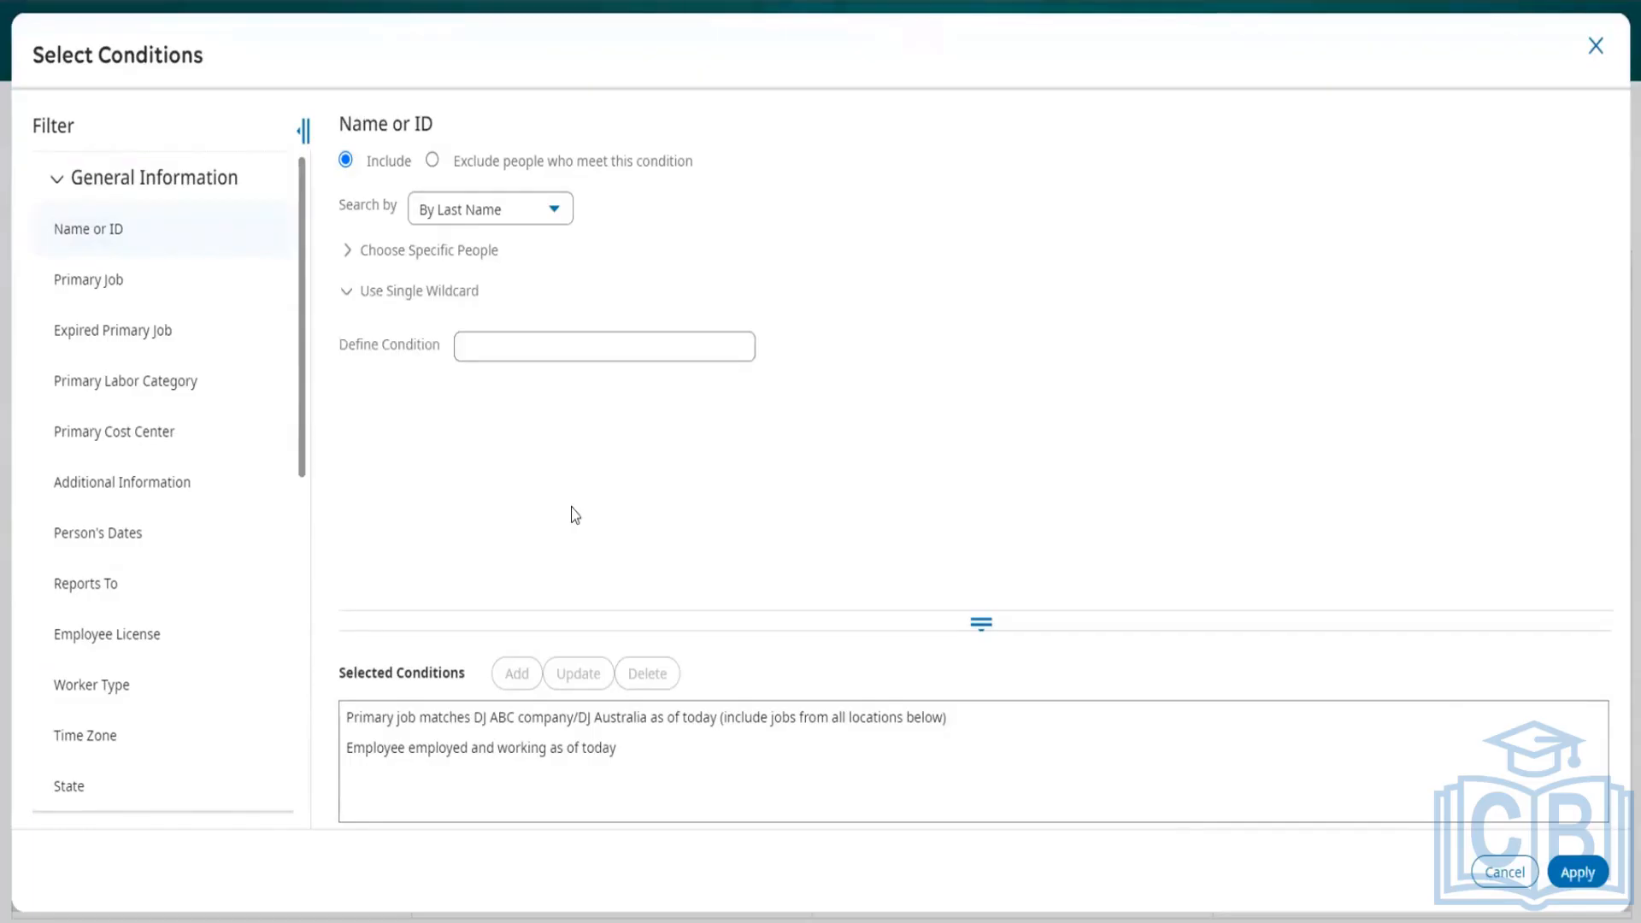
pyautogui.click(500, 352)
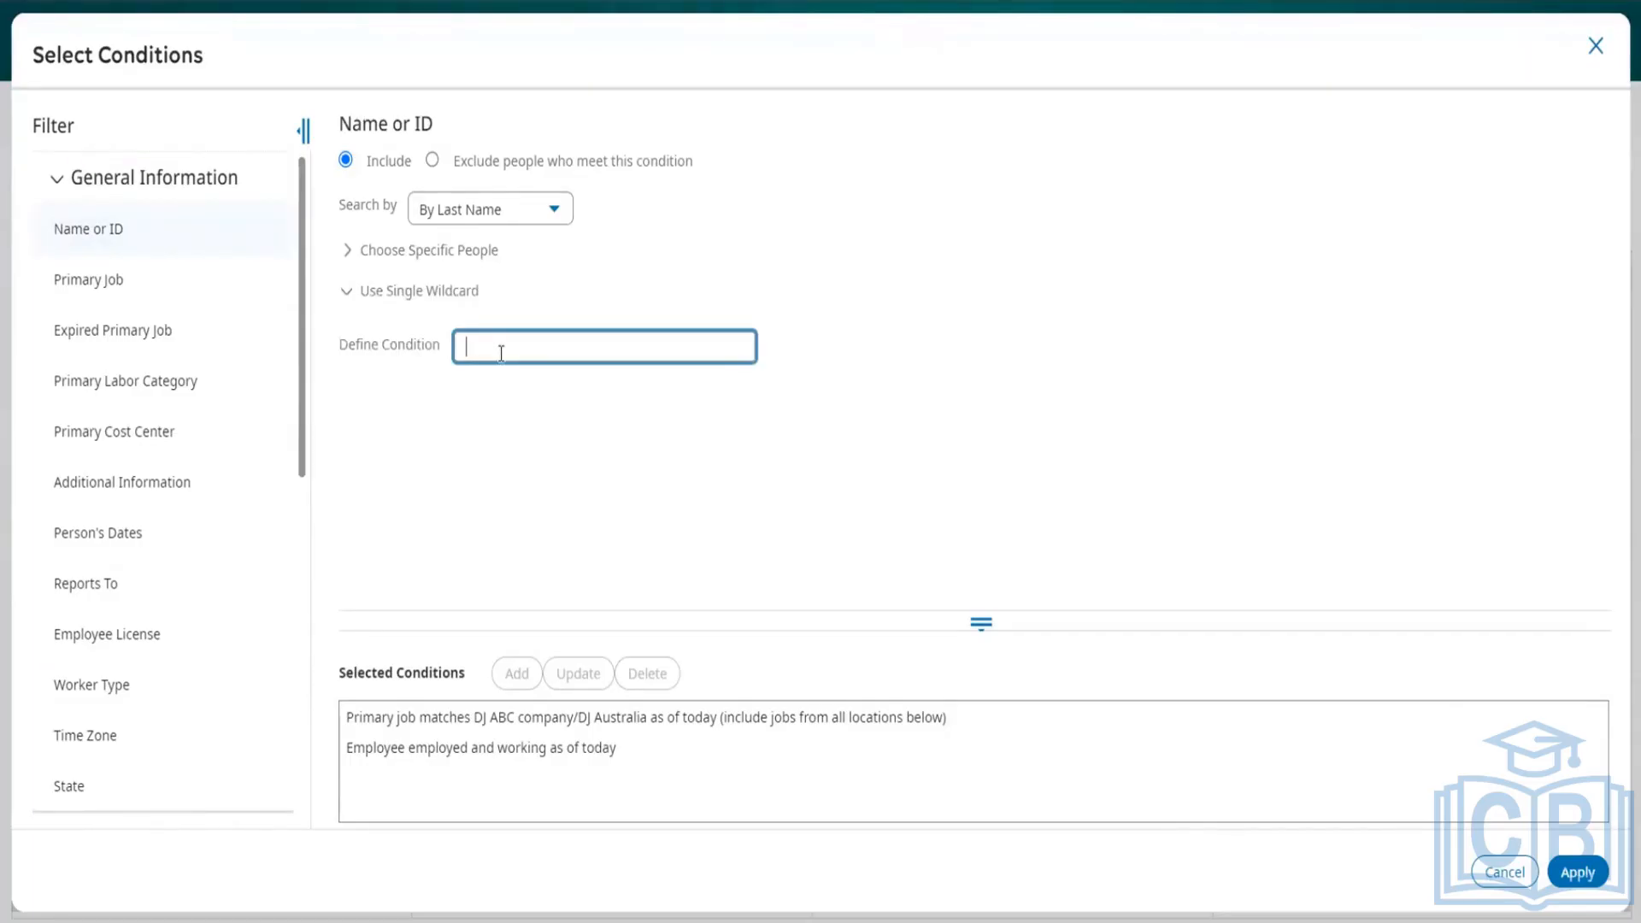
pyautogui.click(345, 261)
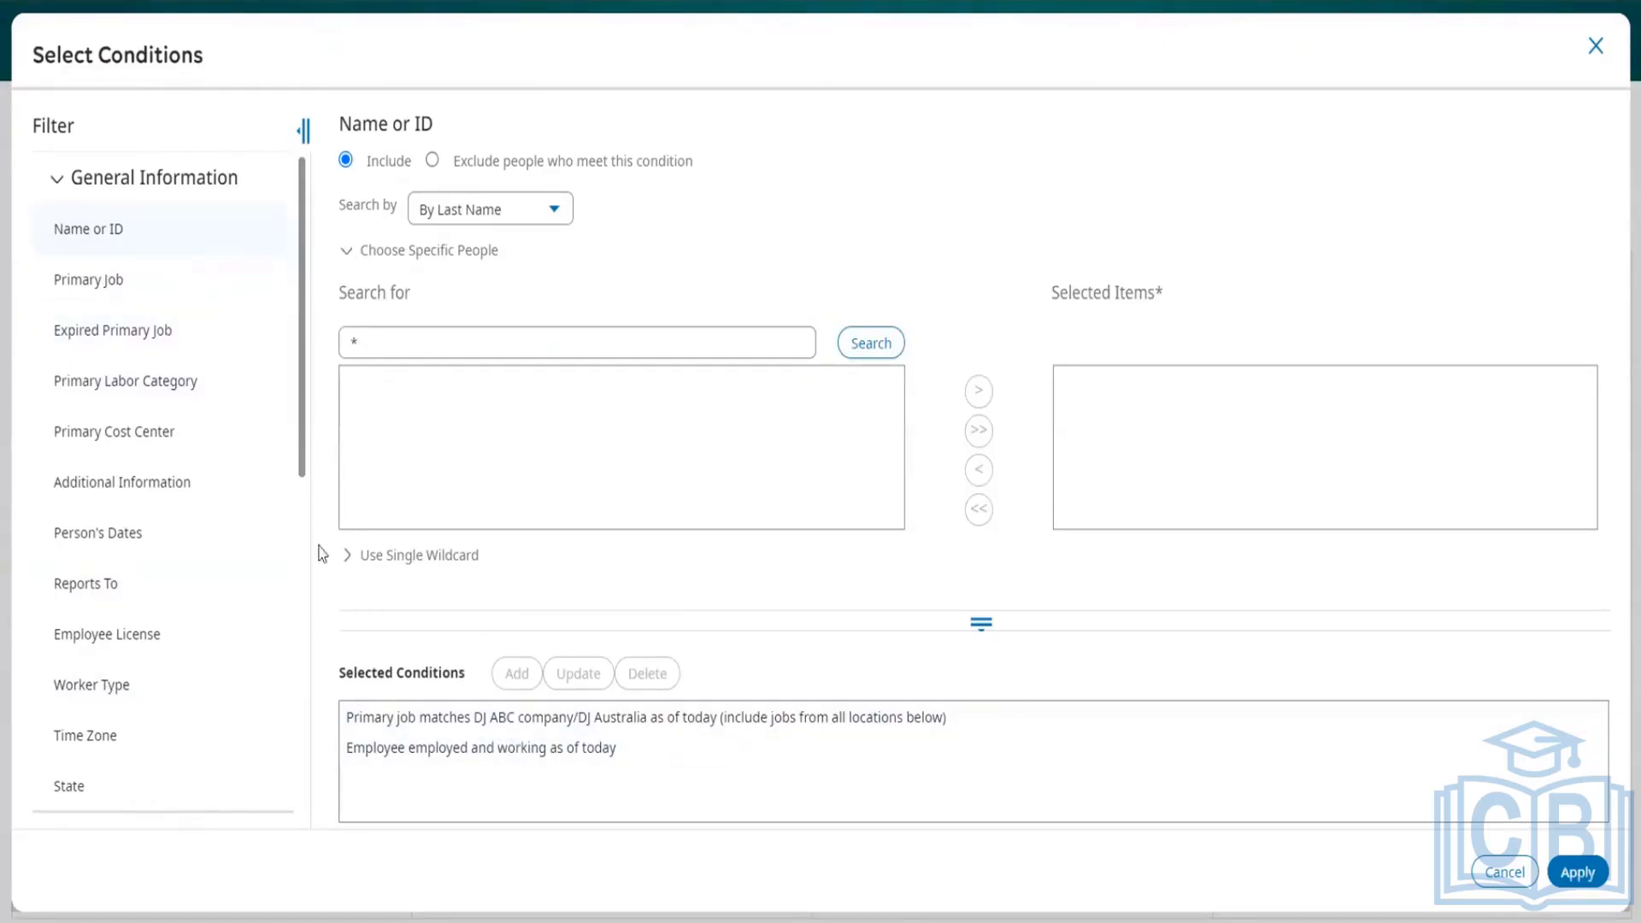
pyautogui.scroll(-1, 301, 622)
pyautogui.scroll(-5, 301, 621)
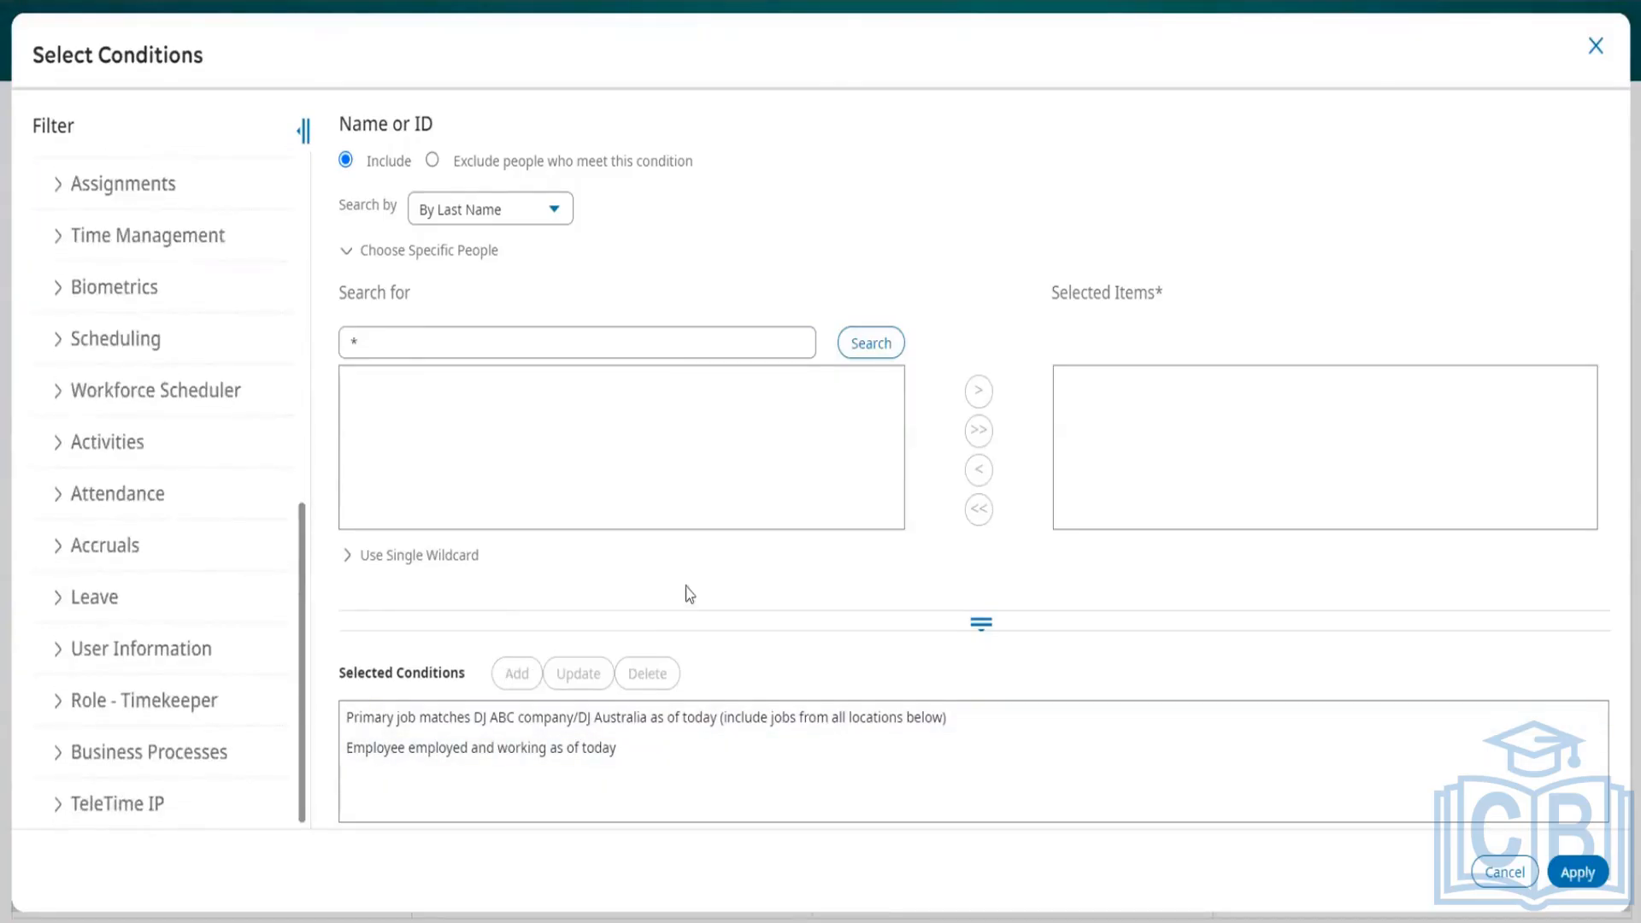
pyautogui.scroll(5, 171, 289)
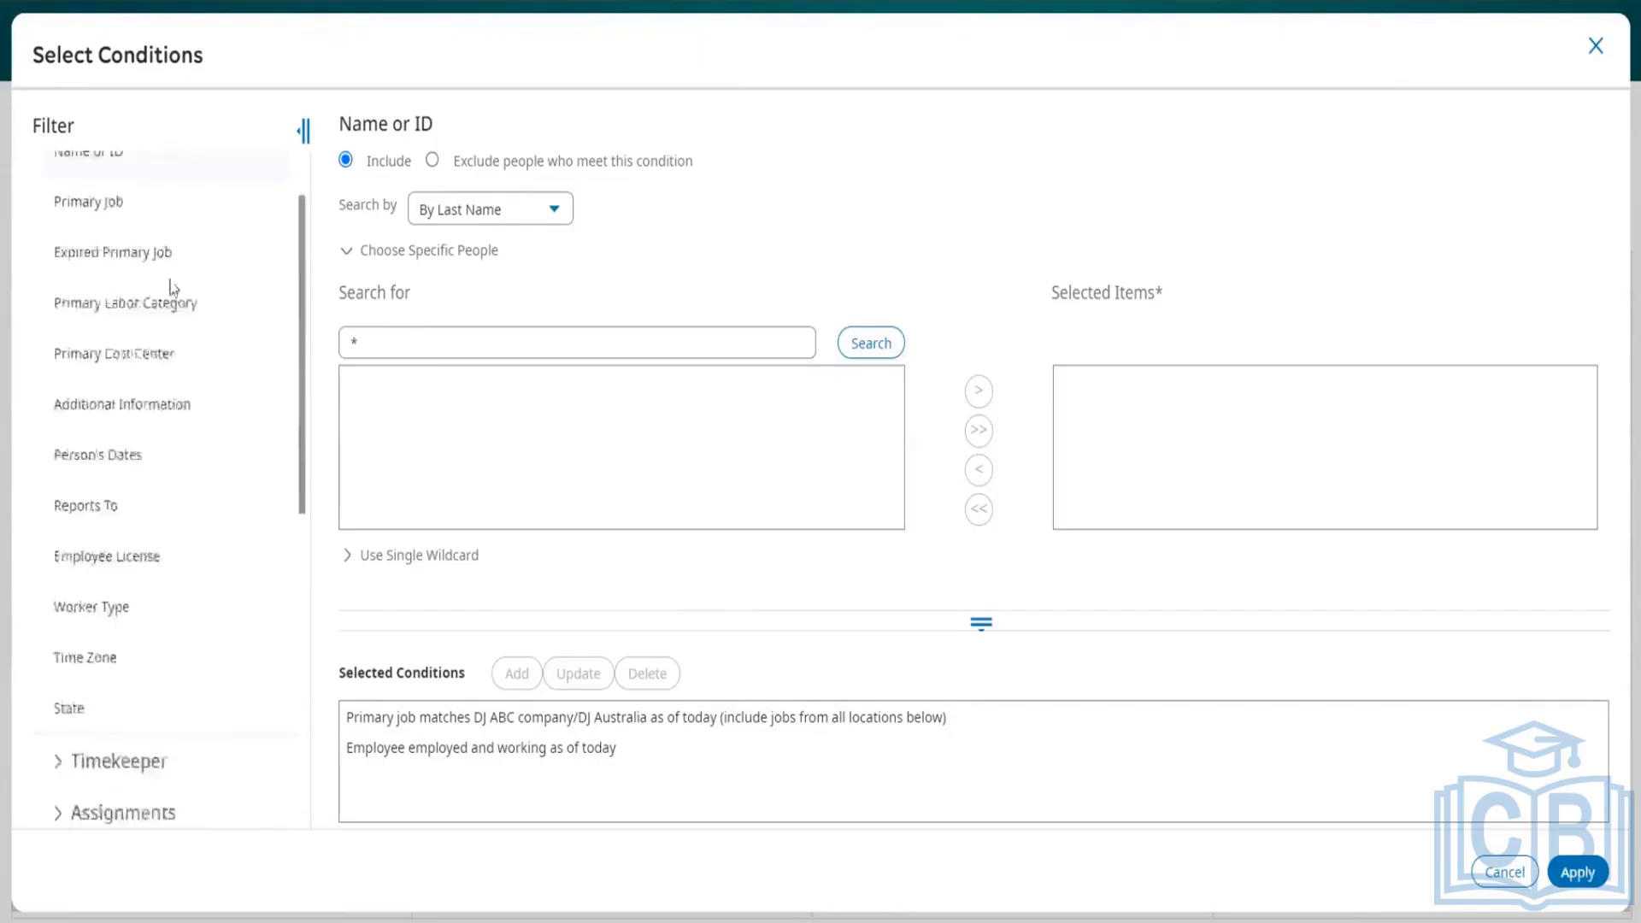
# Step: Review the selected employment status and primary job conditions and apply both to the Hyperfind
pyautogui.click(617, 747)
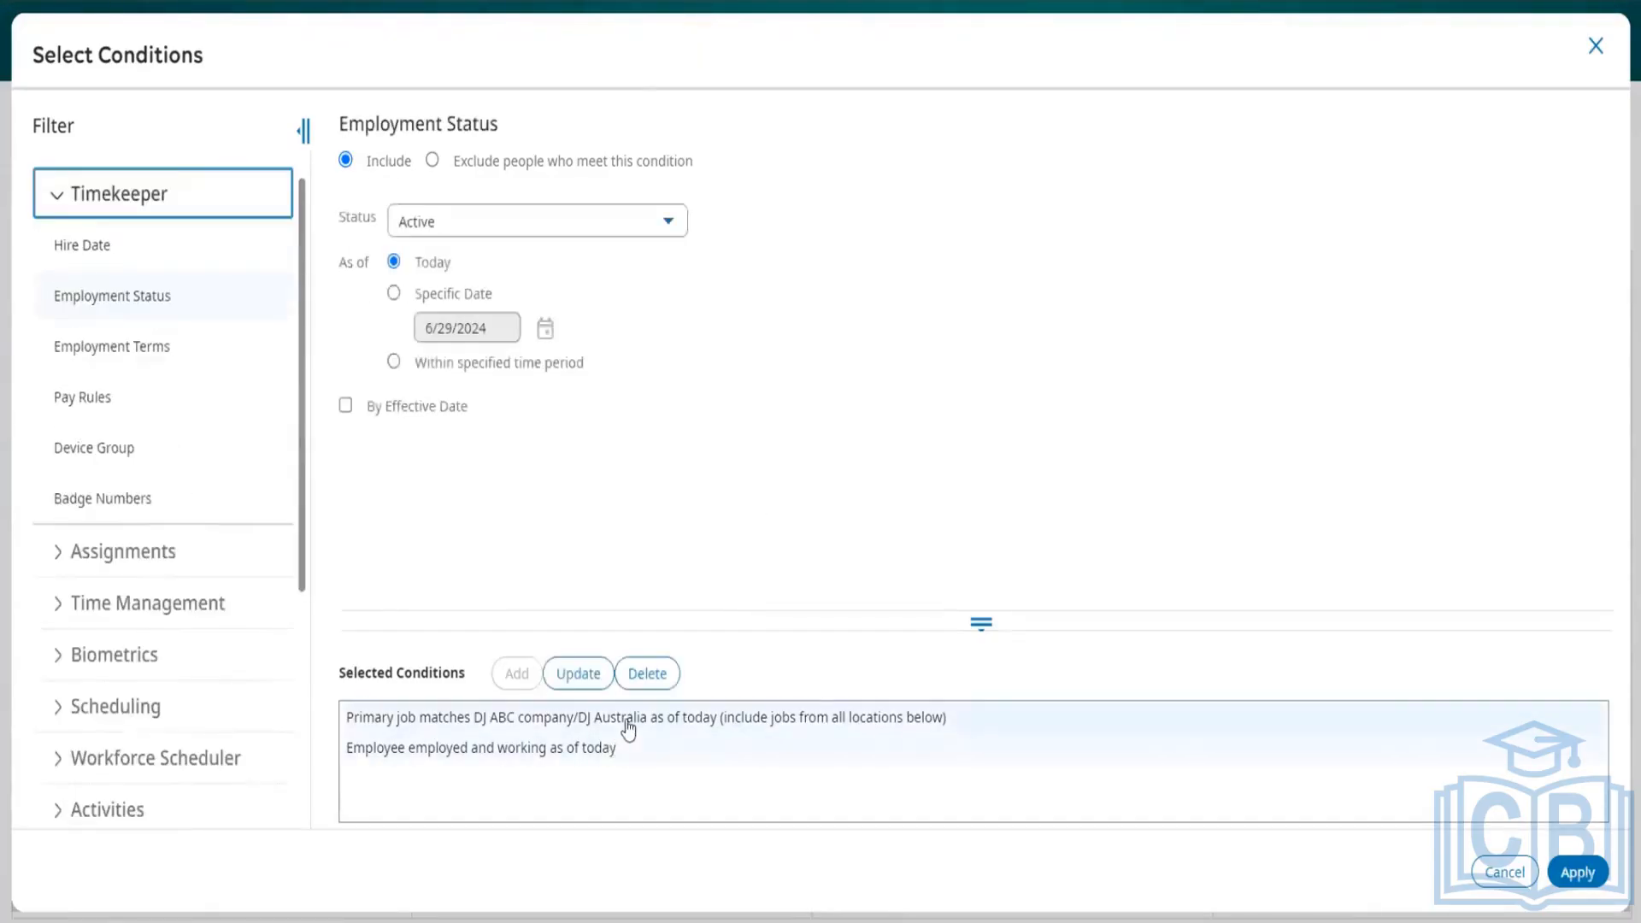
pyautogui.click(627, 727)
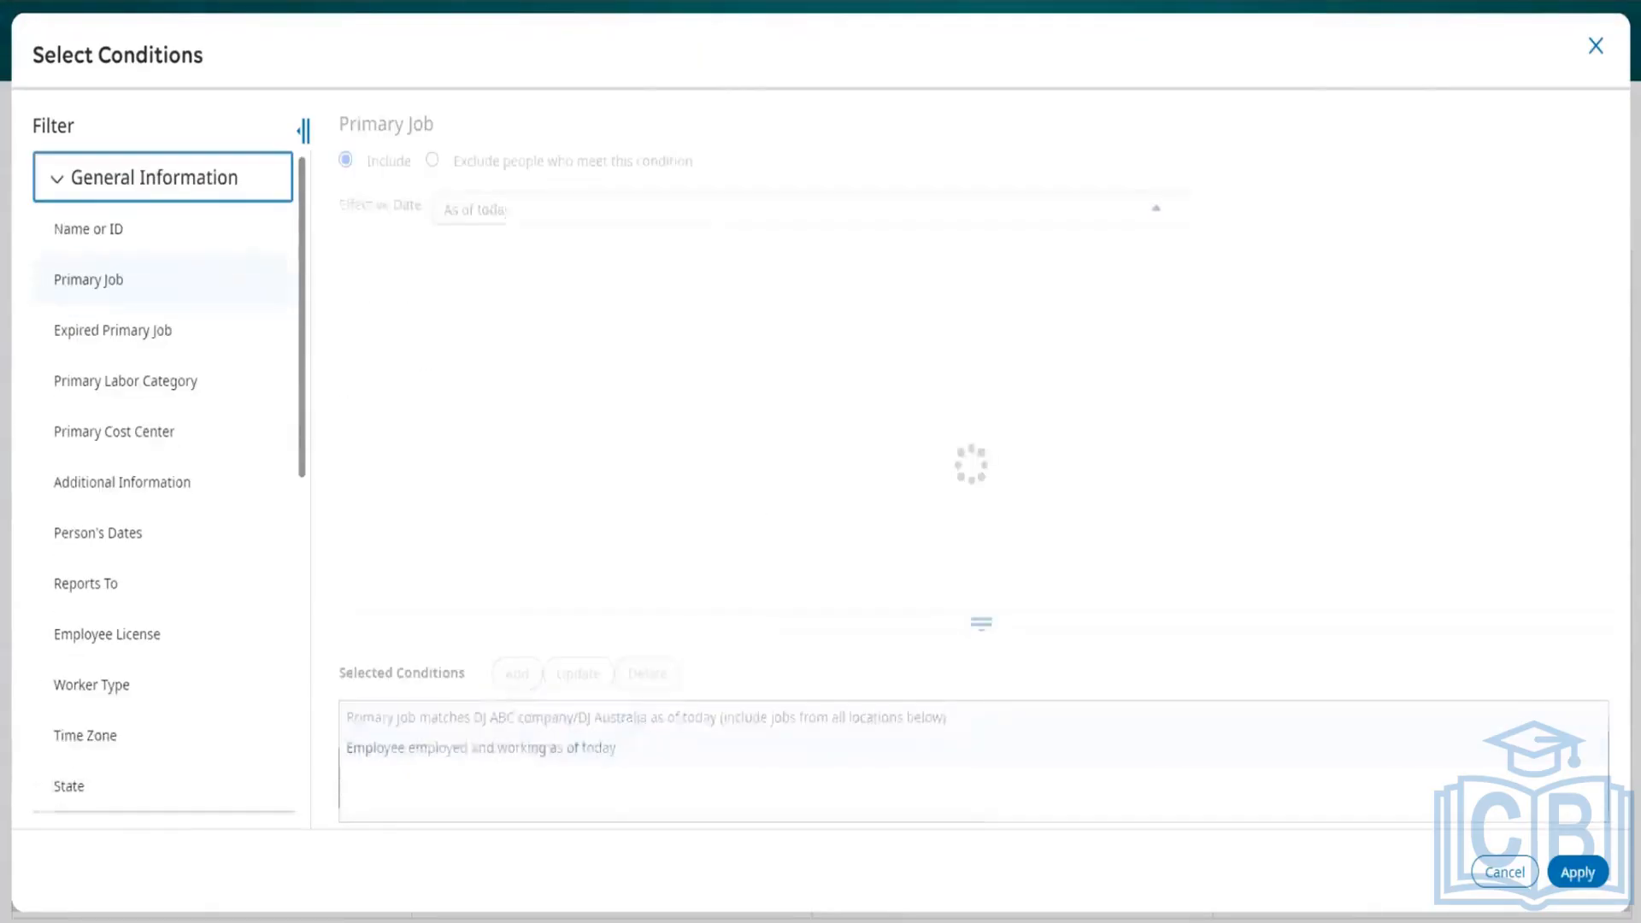
pyautogui.click(1565, 871)
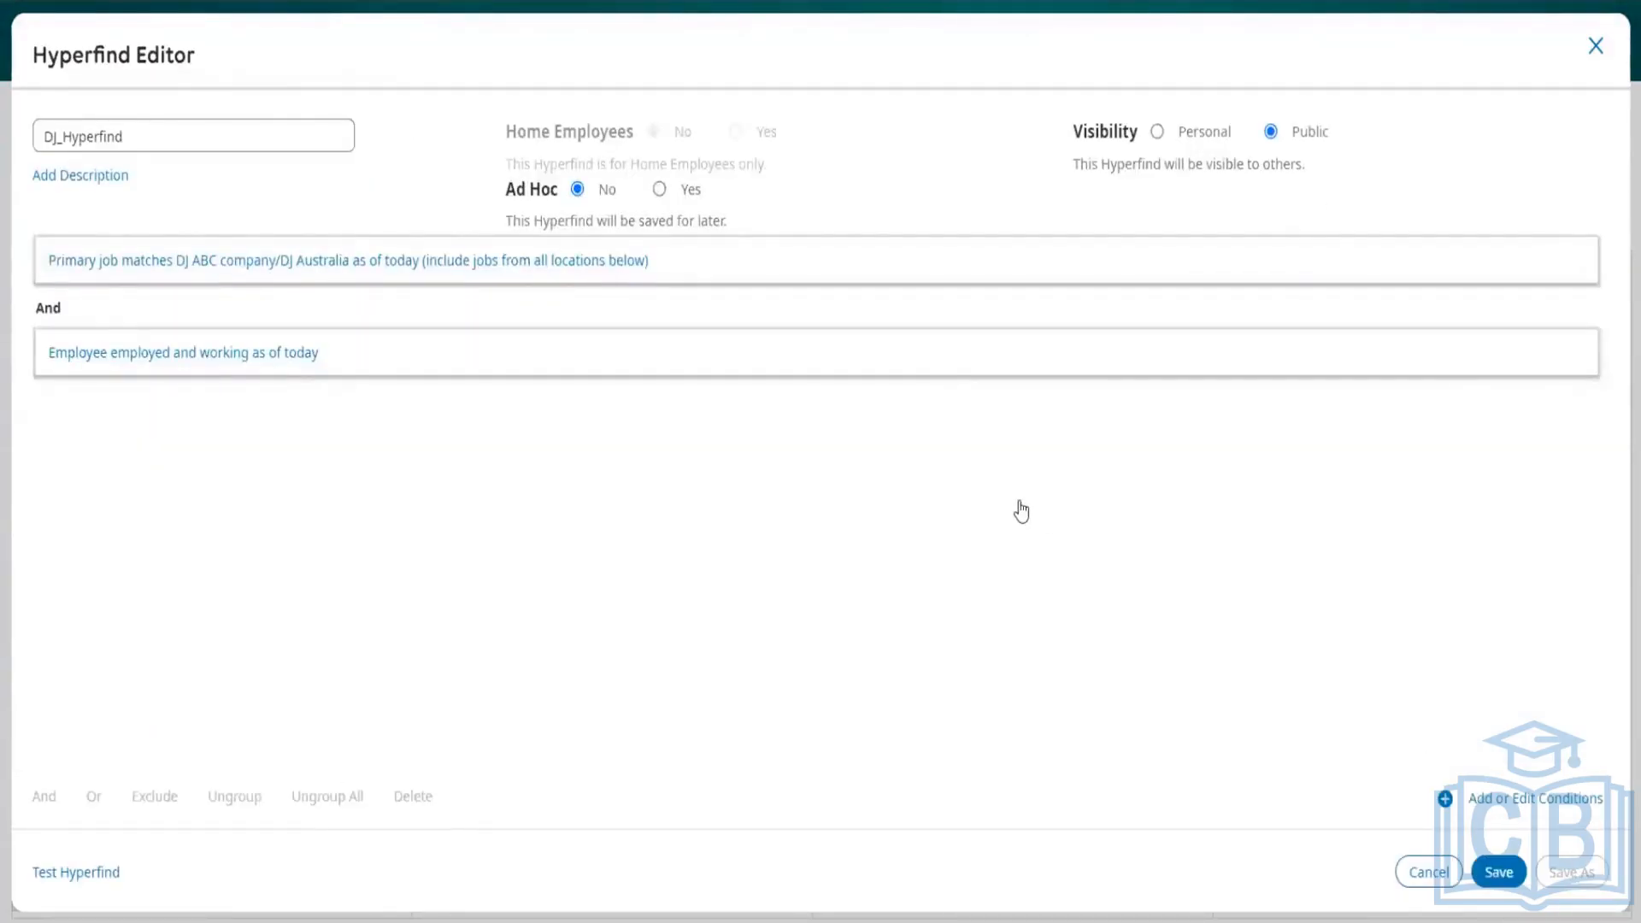
# Step: Exclude employees who meet the employed and working as of today condition
pyautogui.click(256, 357)
pyautogui.click(243, 275)
pyautogui.click(233, 358)
pyautogui.click(202, 357)
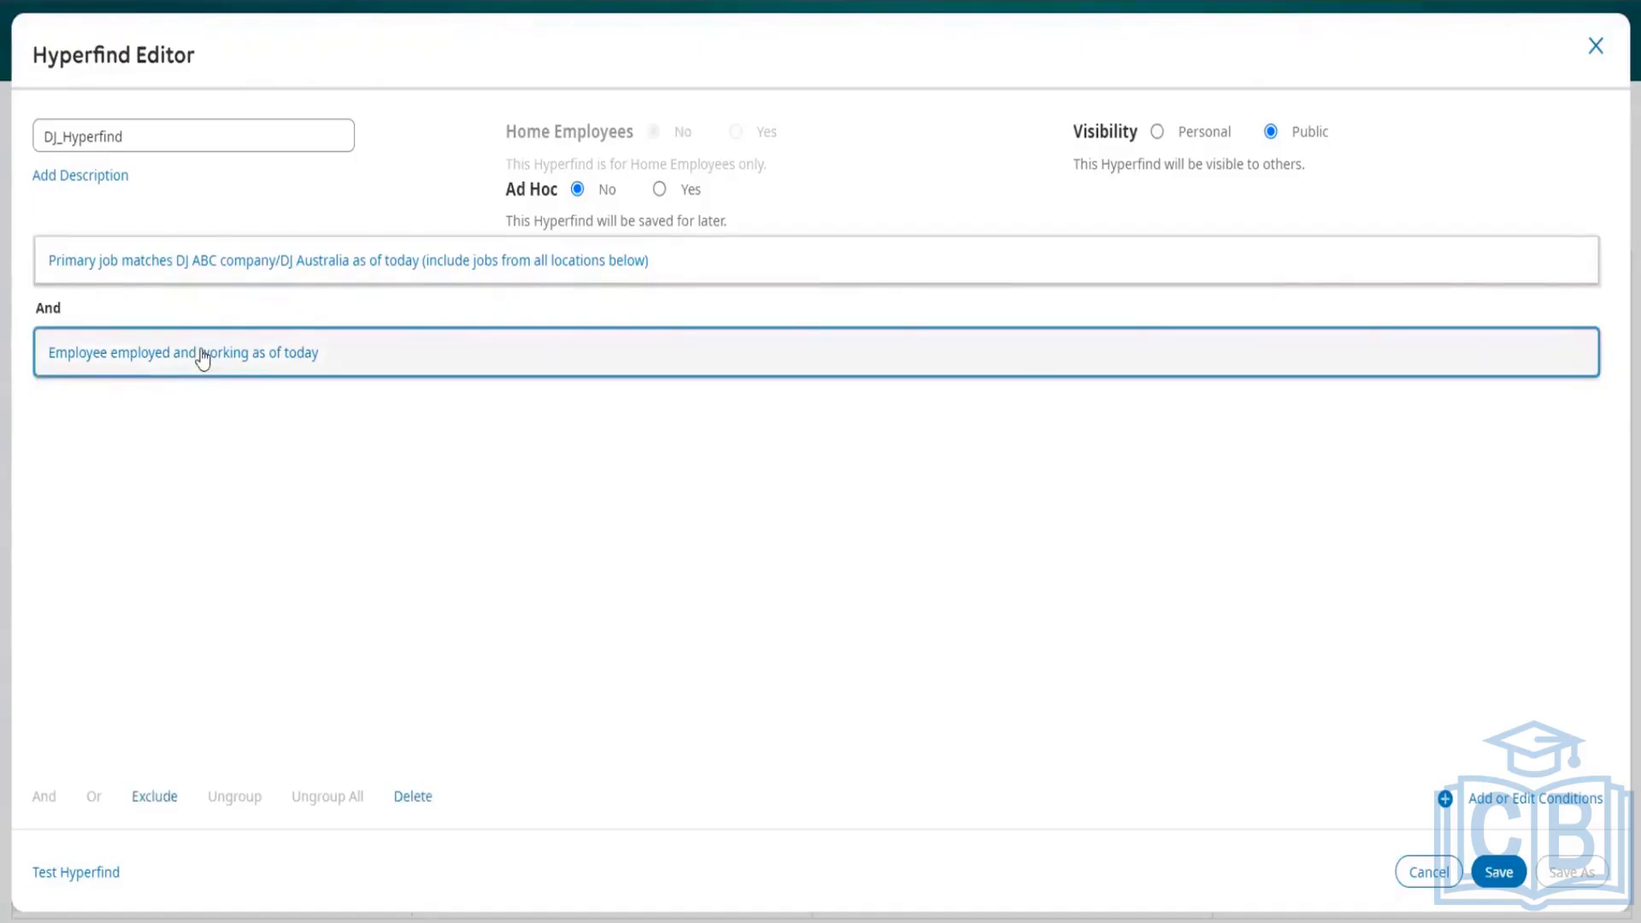
pyautogui.click(170, 799)
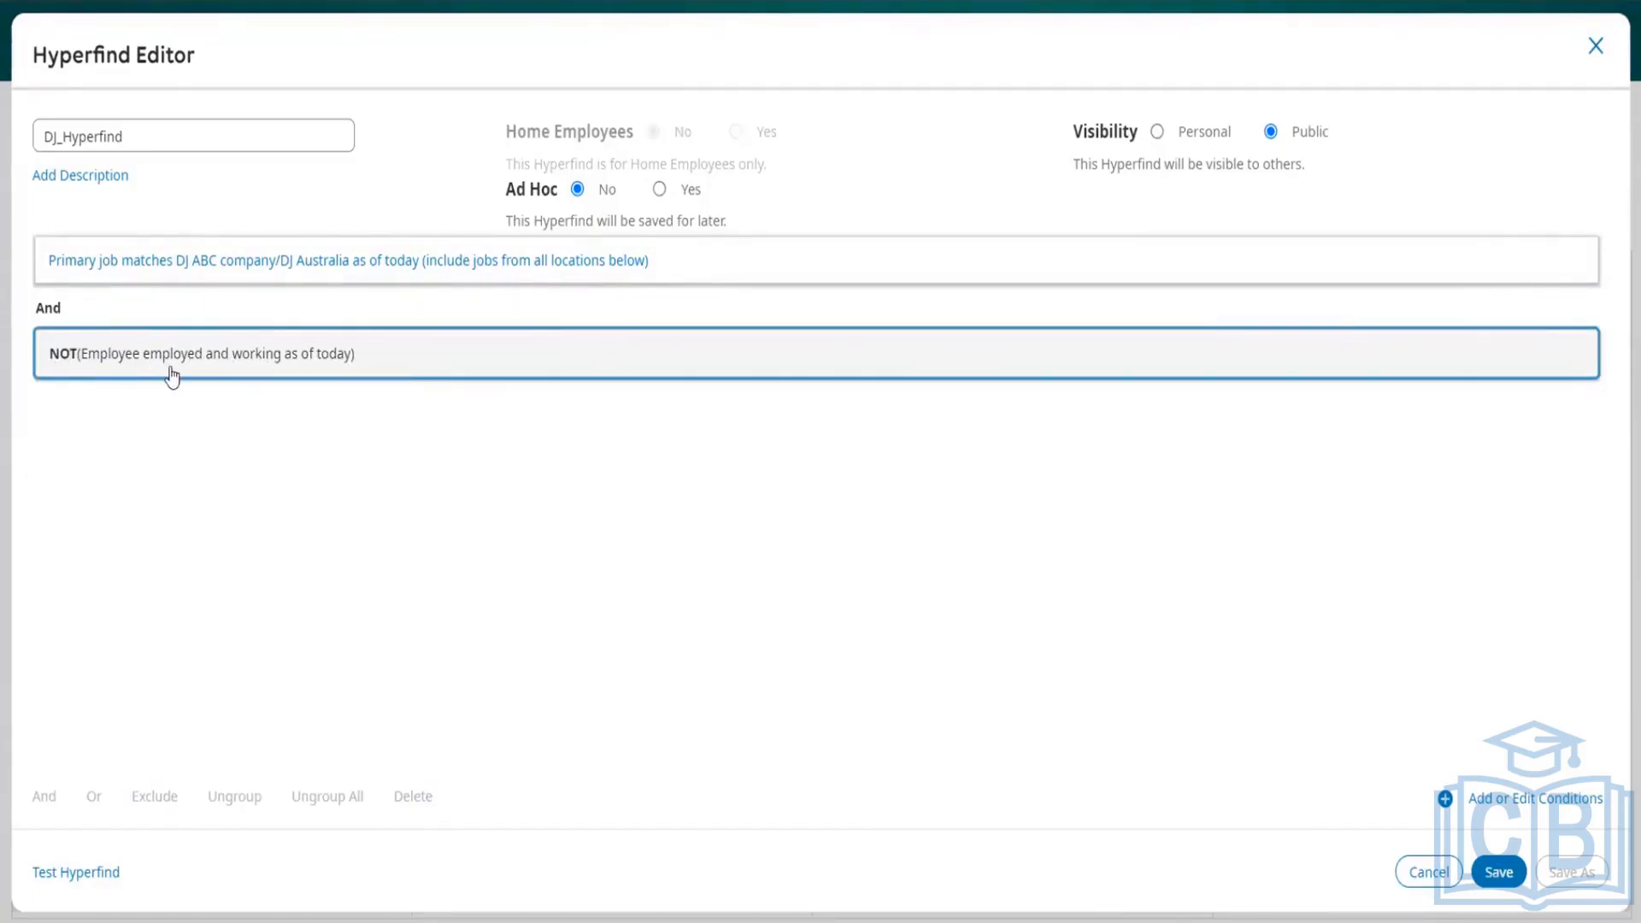
pyautogui.doubleClick(48, 316)
pyautogui.click(110, 324)
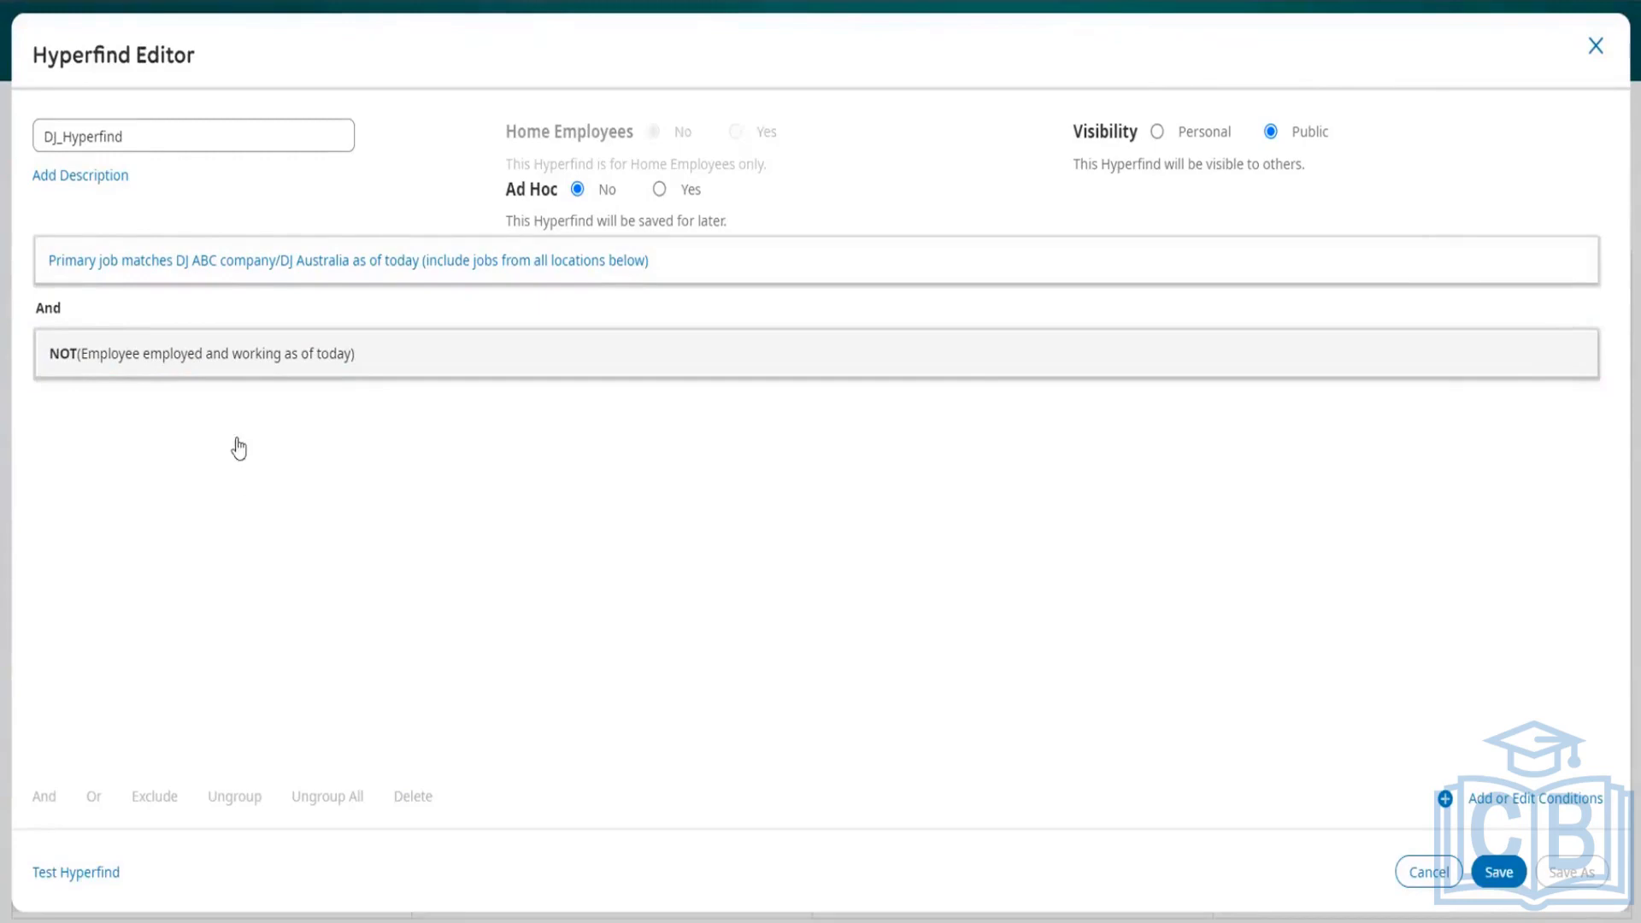
# Step: Group the primary job condition and the negated employment status condition with the Or operator
pyautogui.click(777, 268)
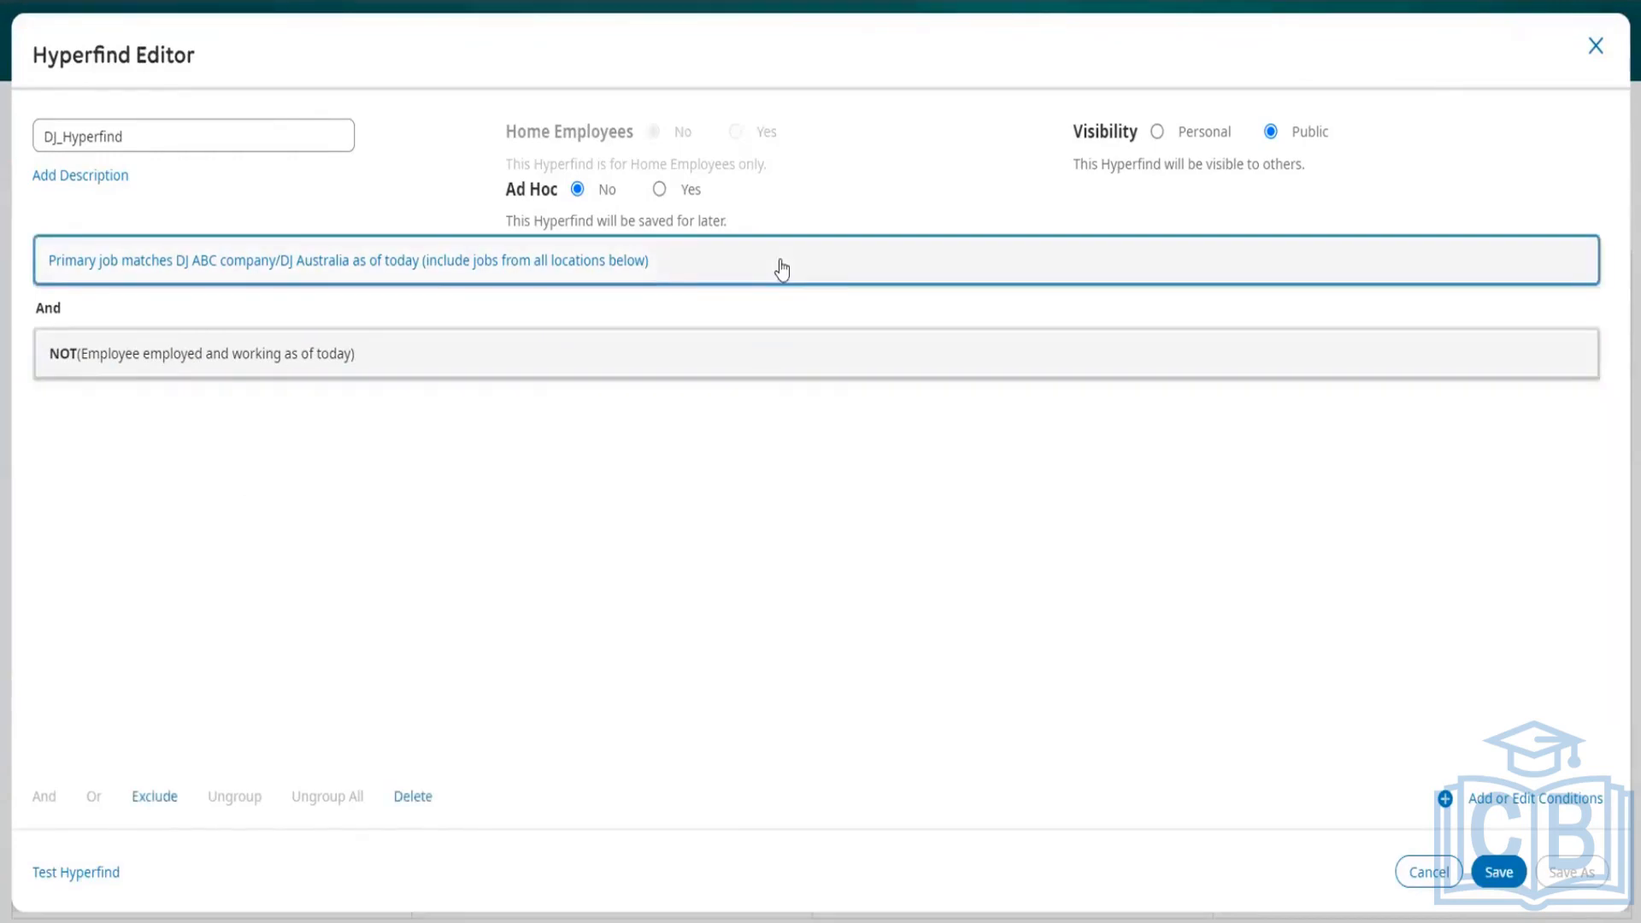
pyautogui.keyDown('ctrl'); pyautogui.click(547, 365); pyautogui.keyUp('ctrl')
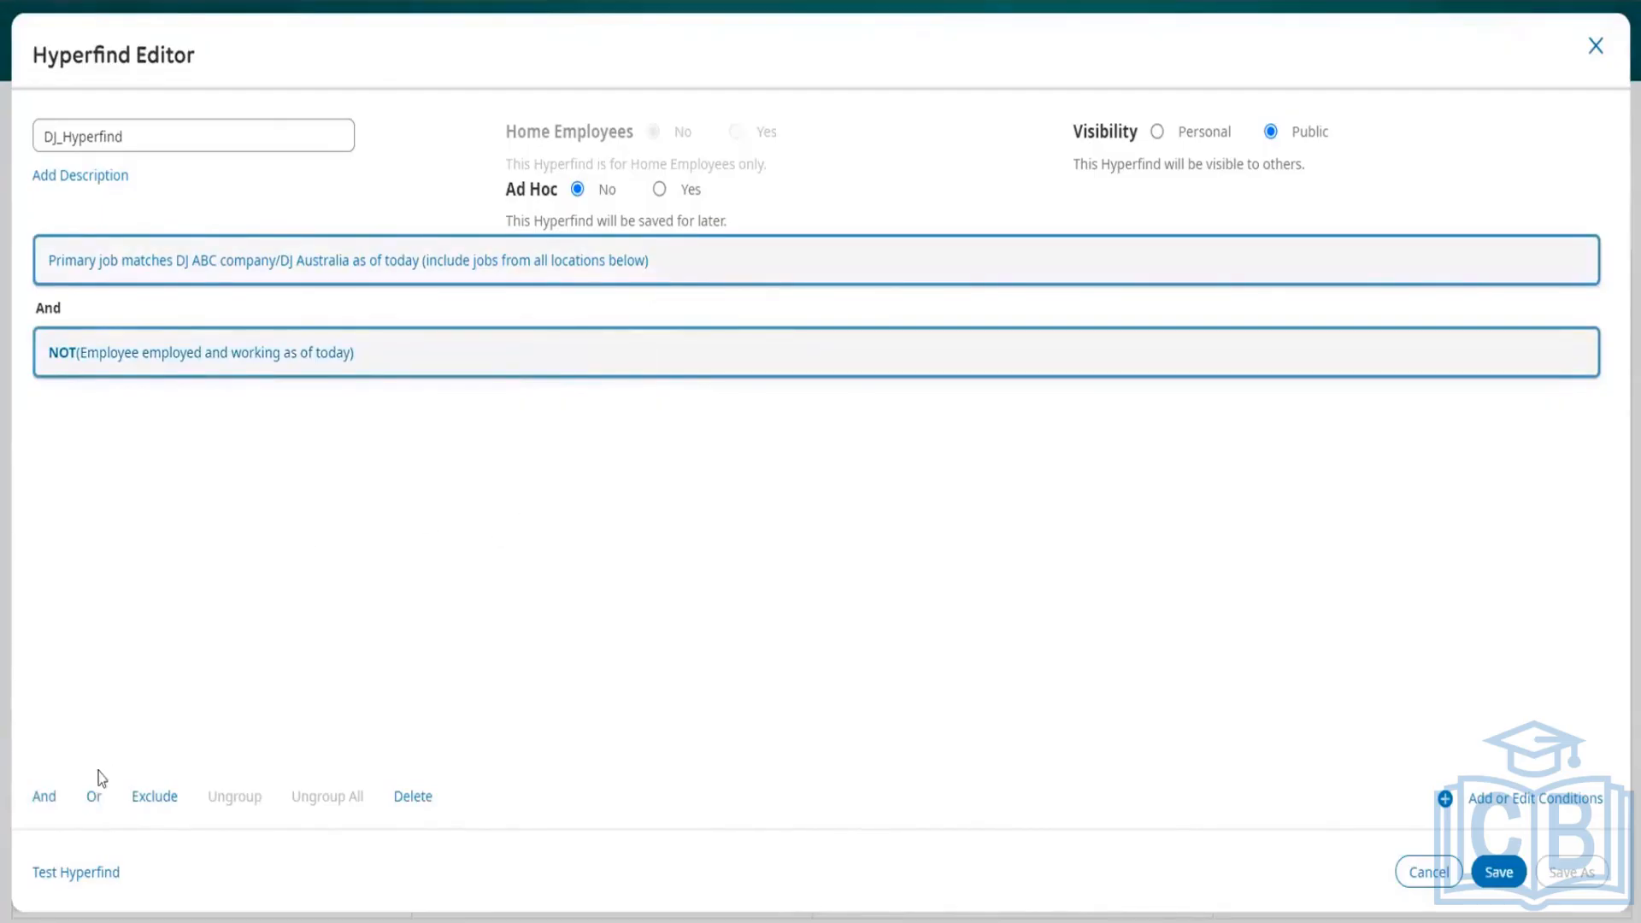
pyautogui.click(92, 797)
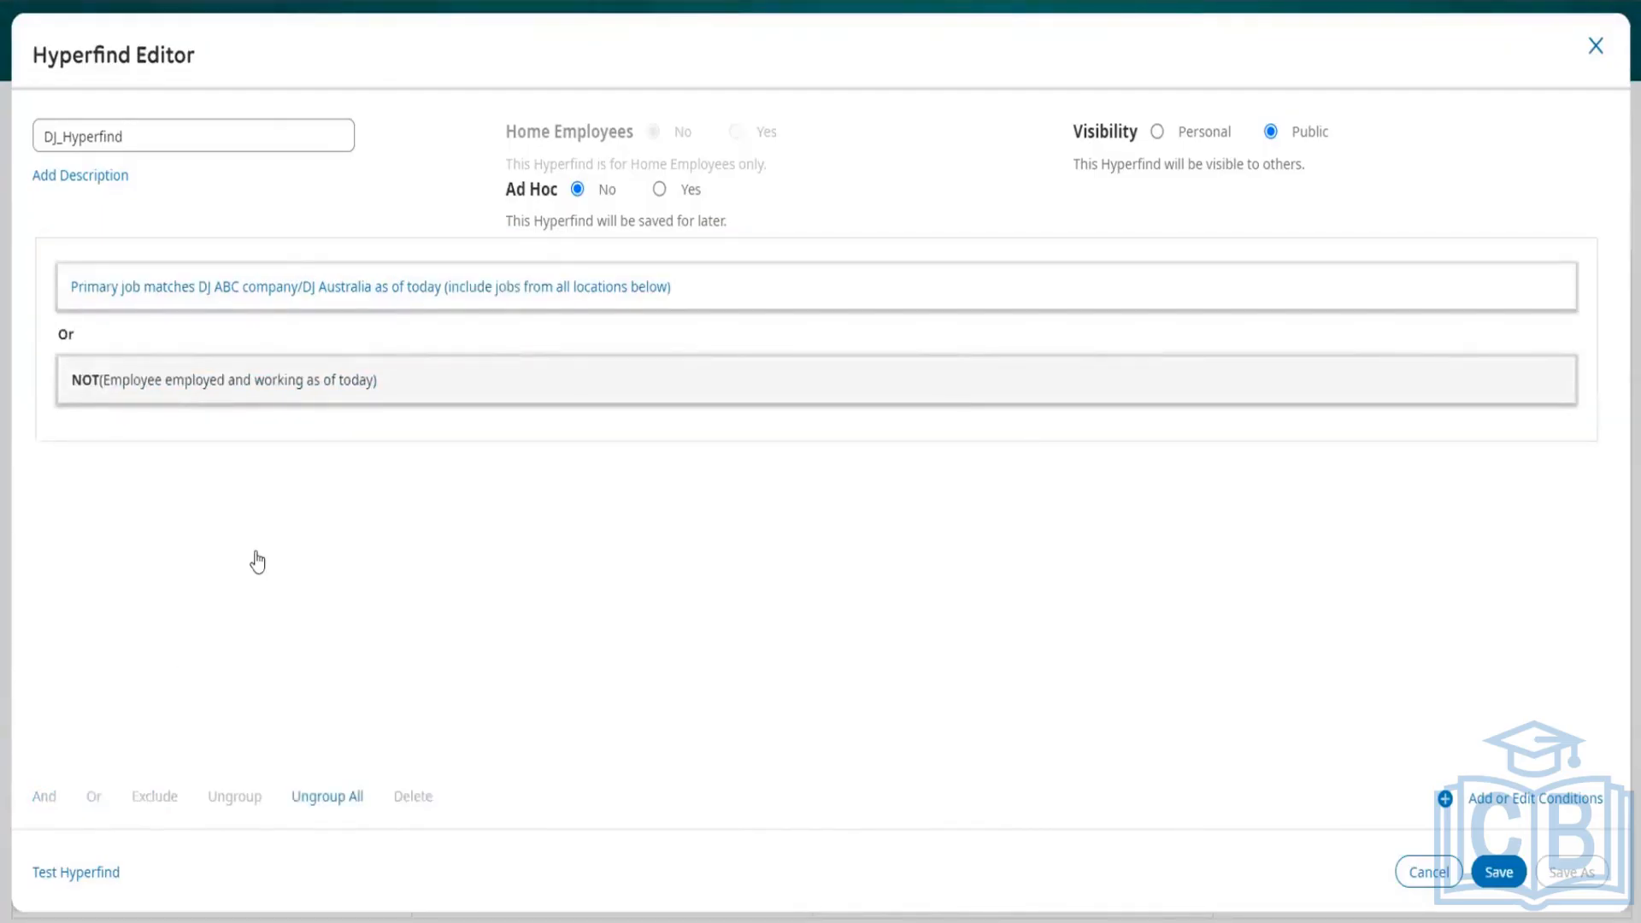
pyautogui.click(264, 286)
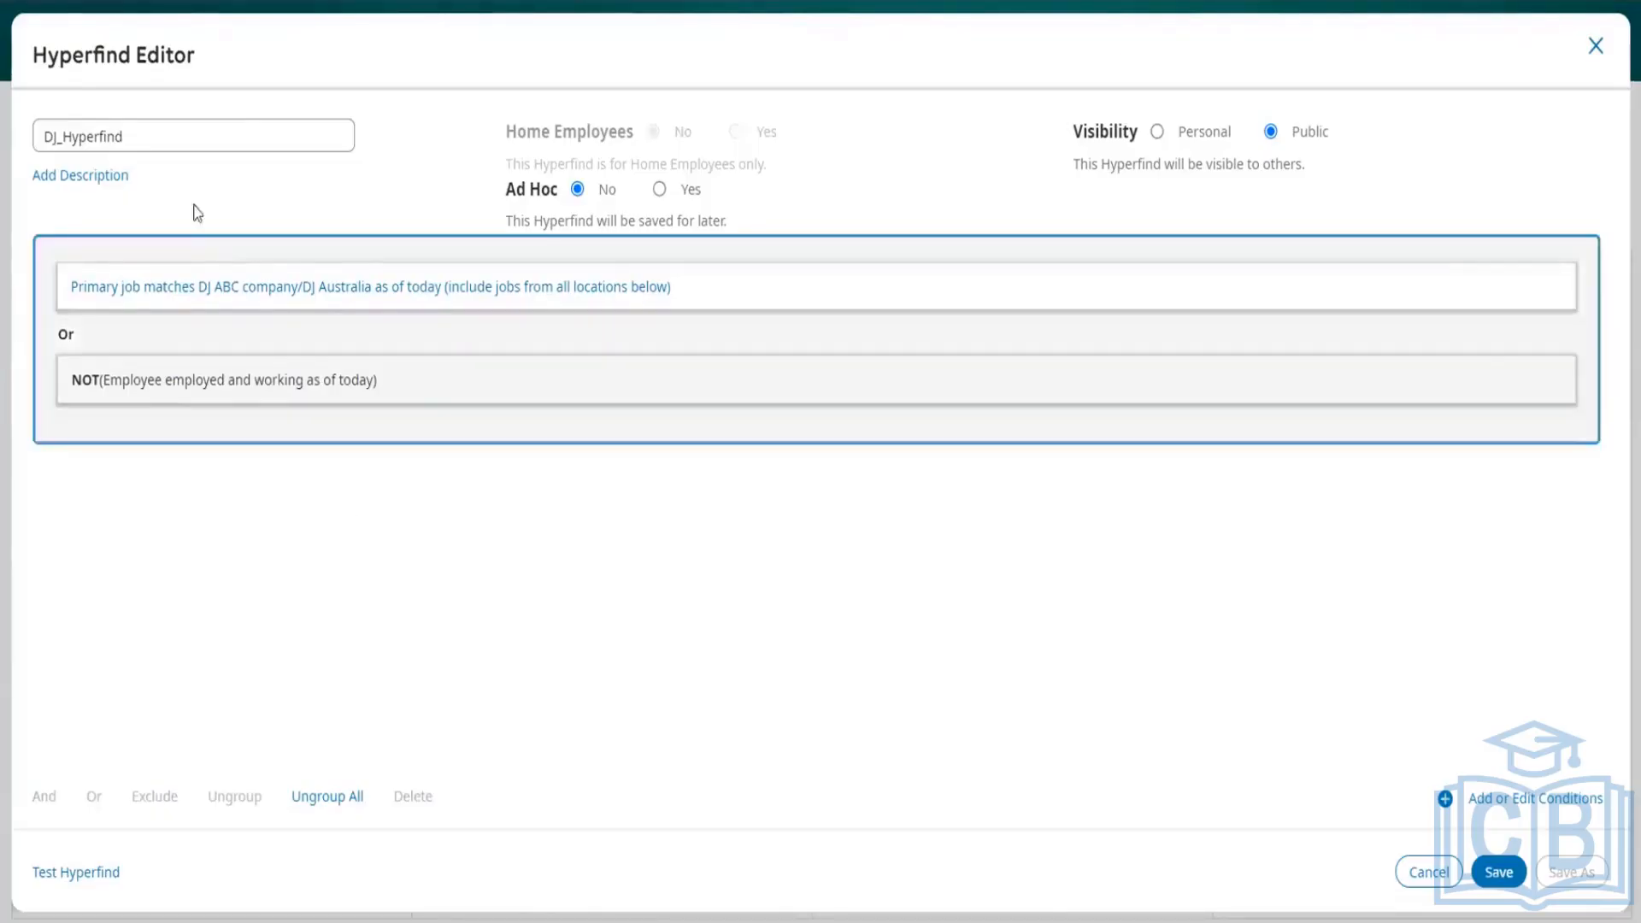
# Step: Rename the Hyperfind as DJ_AUST_Hyperfind and save it
pyautogui.click(168, 132)
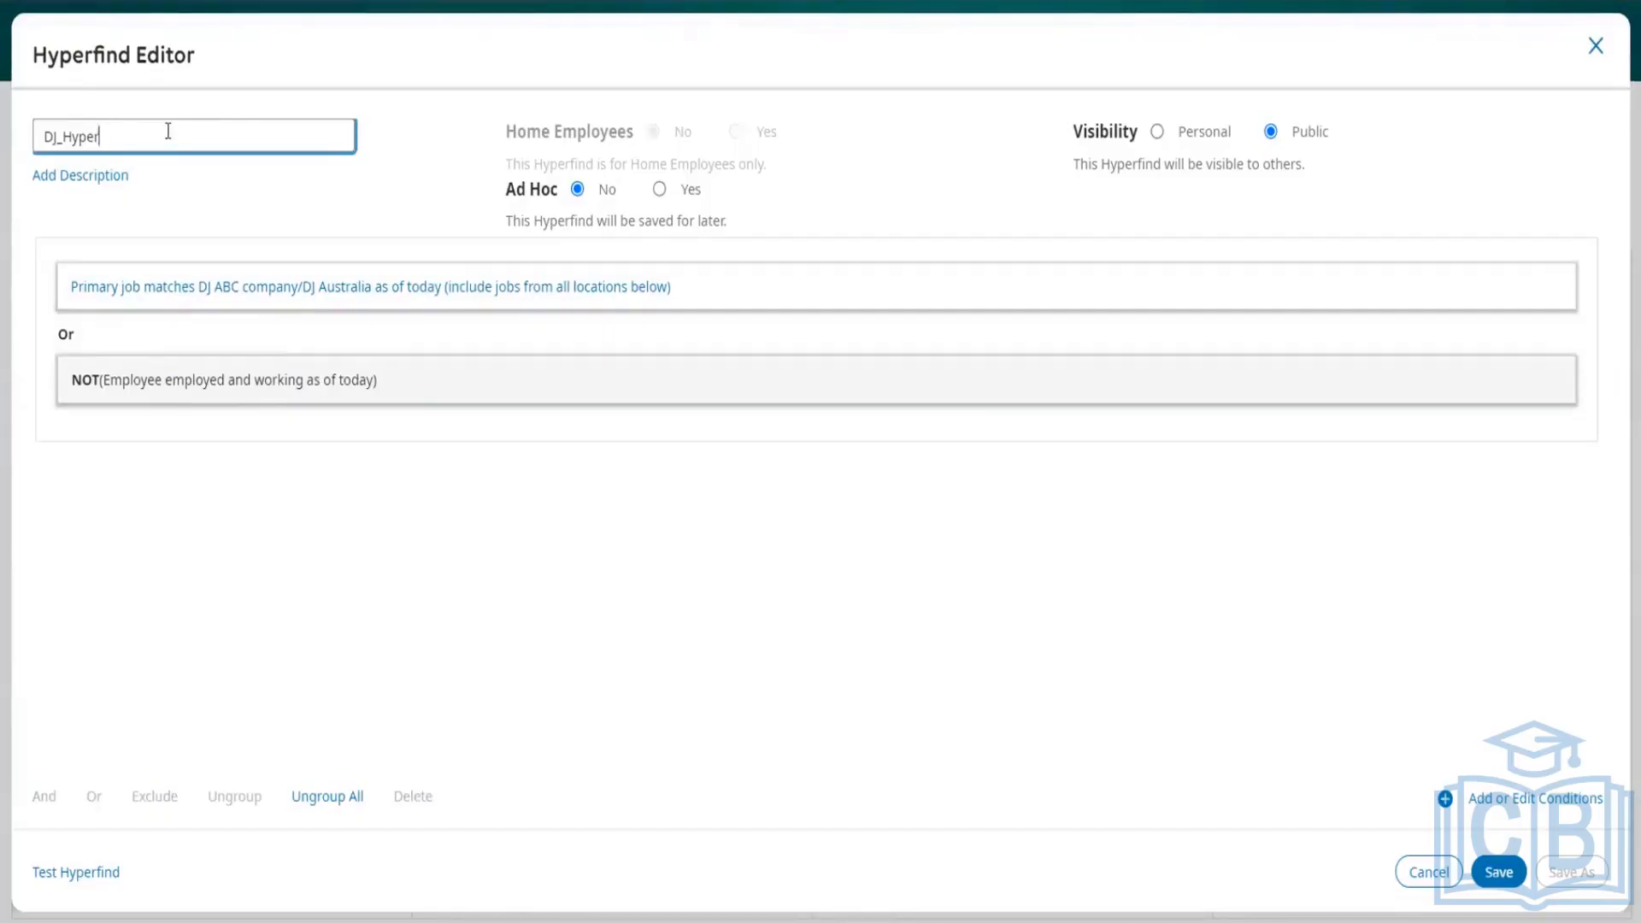
pyautogui.write('AUST_Hyperfind')
pyautogui.click(1509, 873)
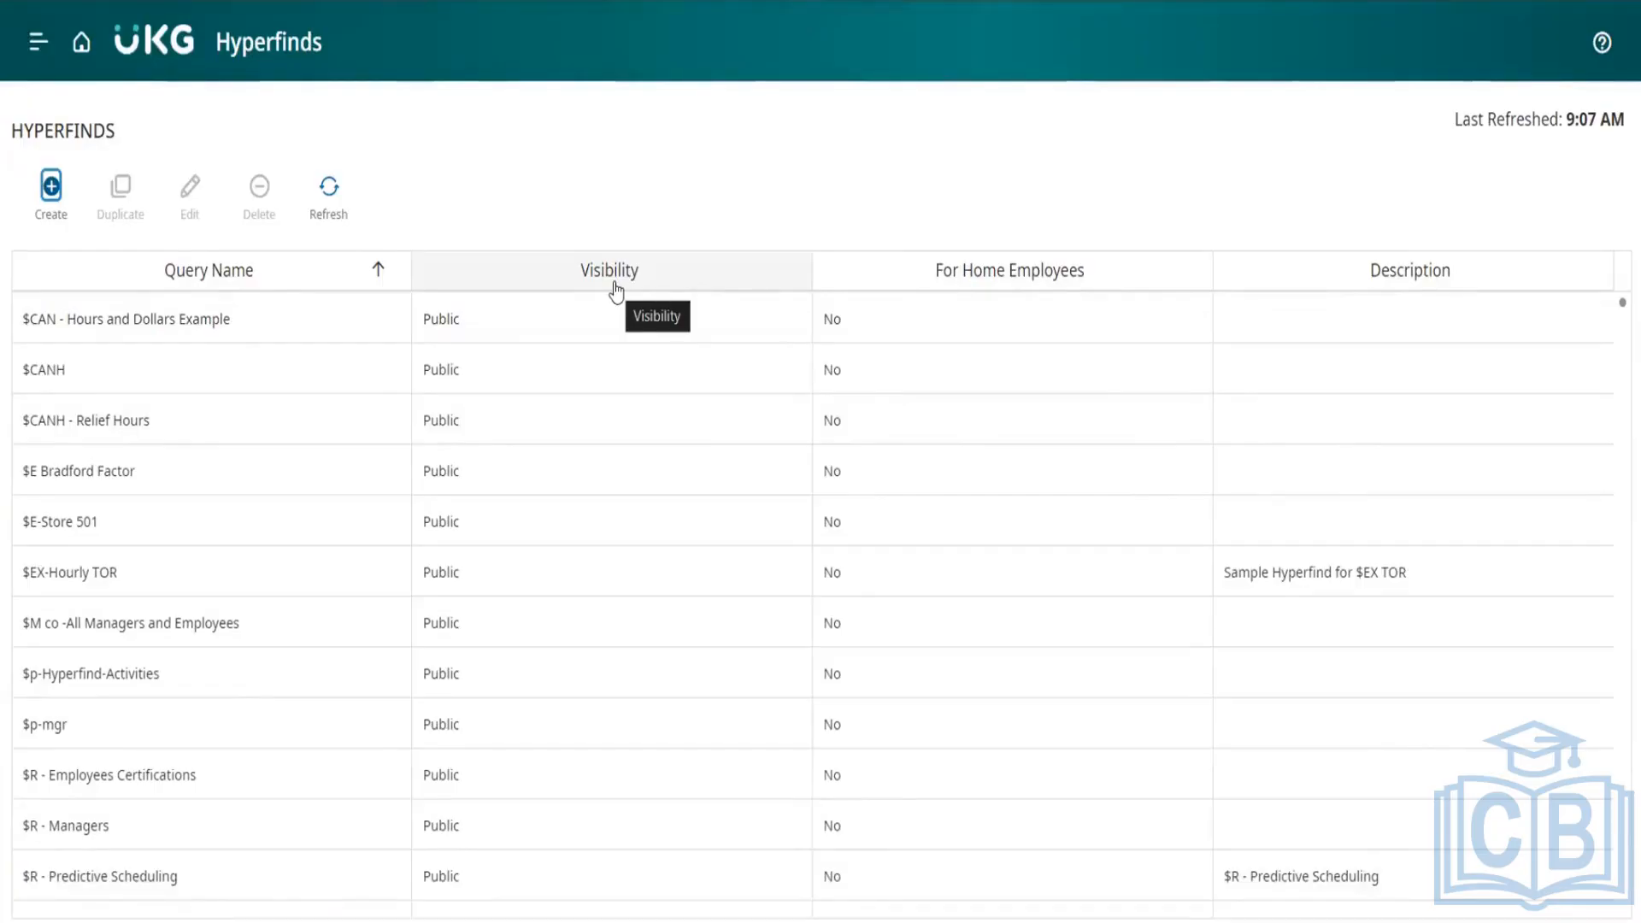
# Step: Return to the application setup page and open Hyperfind Profiles under Common Setup
pyautogui.click(80, 50)
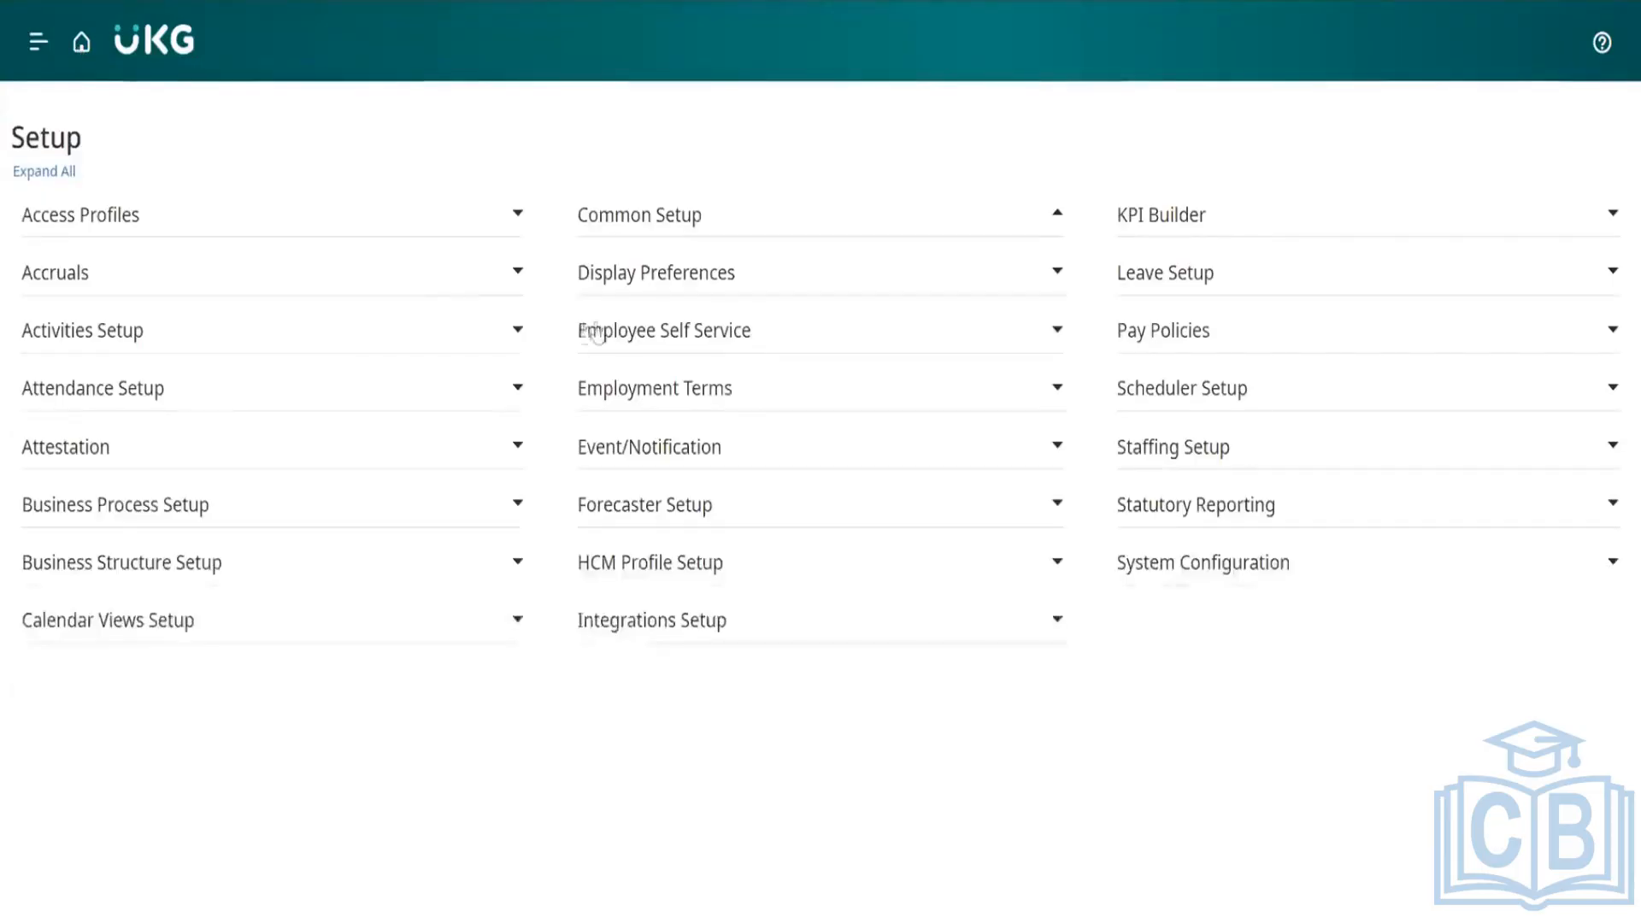
pyautogui.scroll(-1, 875, 623)
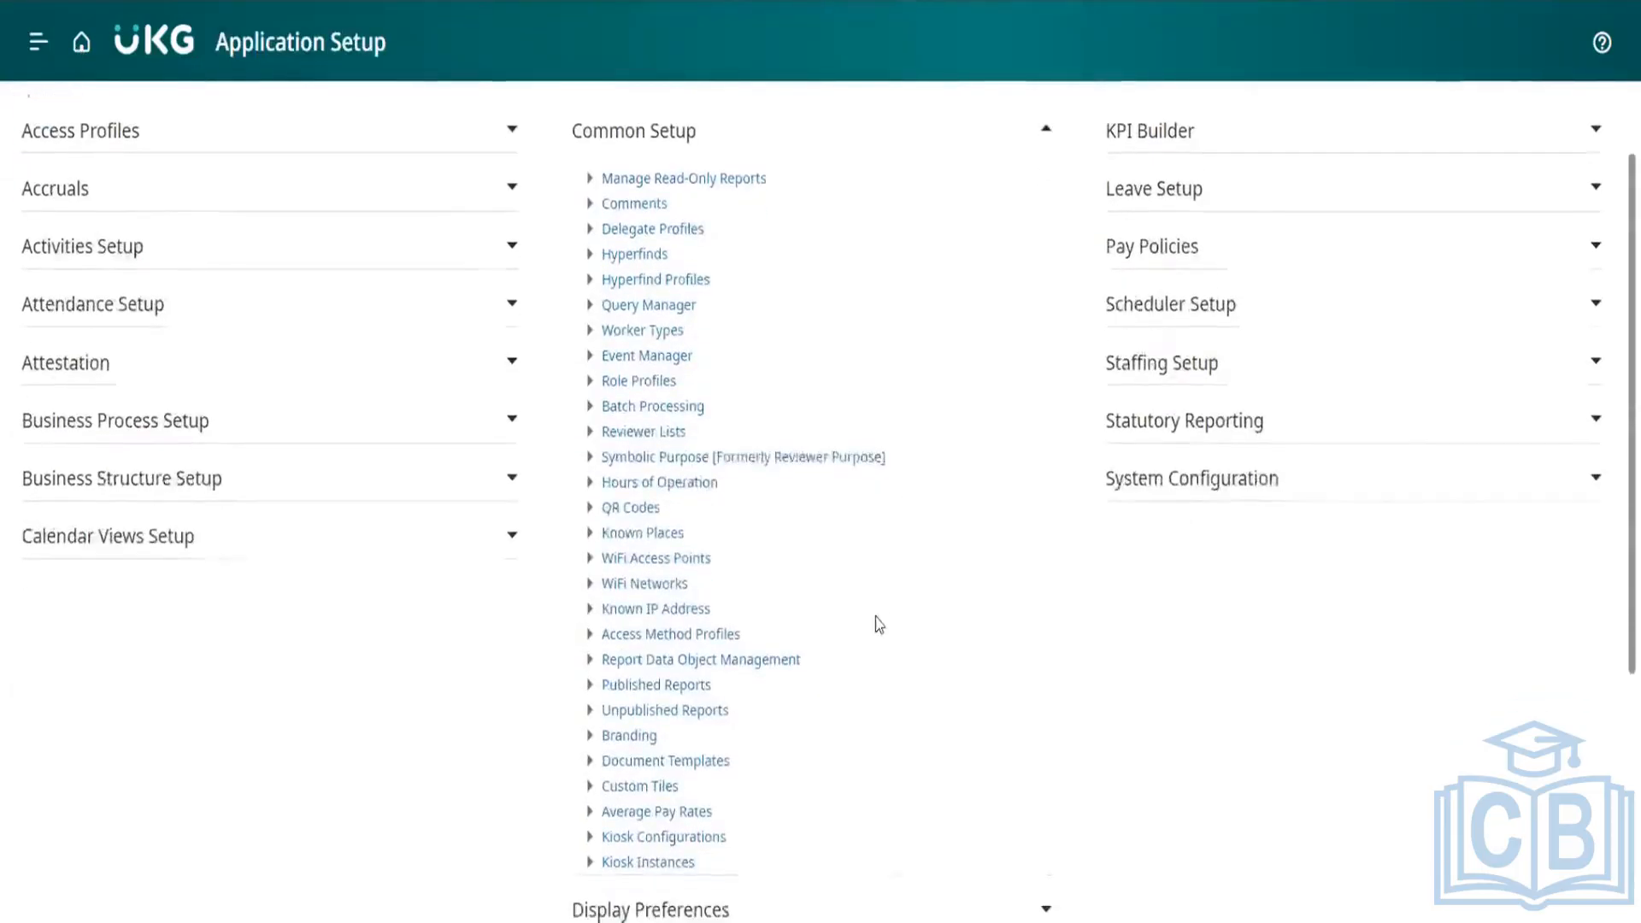
pyautogui.scroll(1, 716, 336)
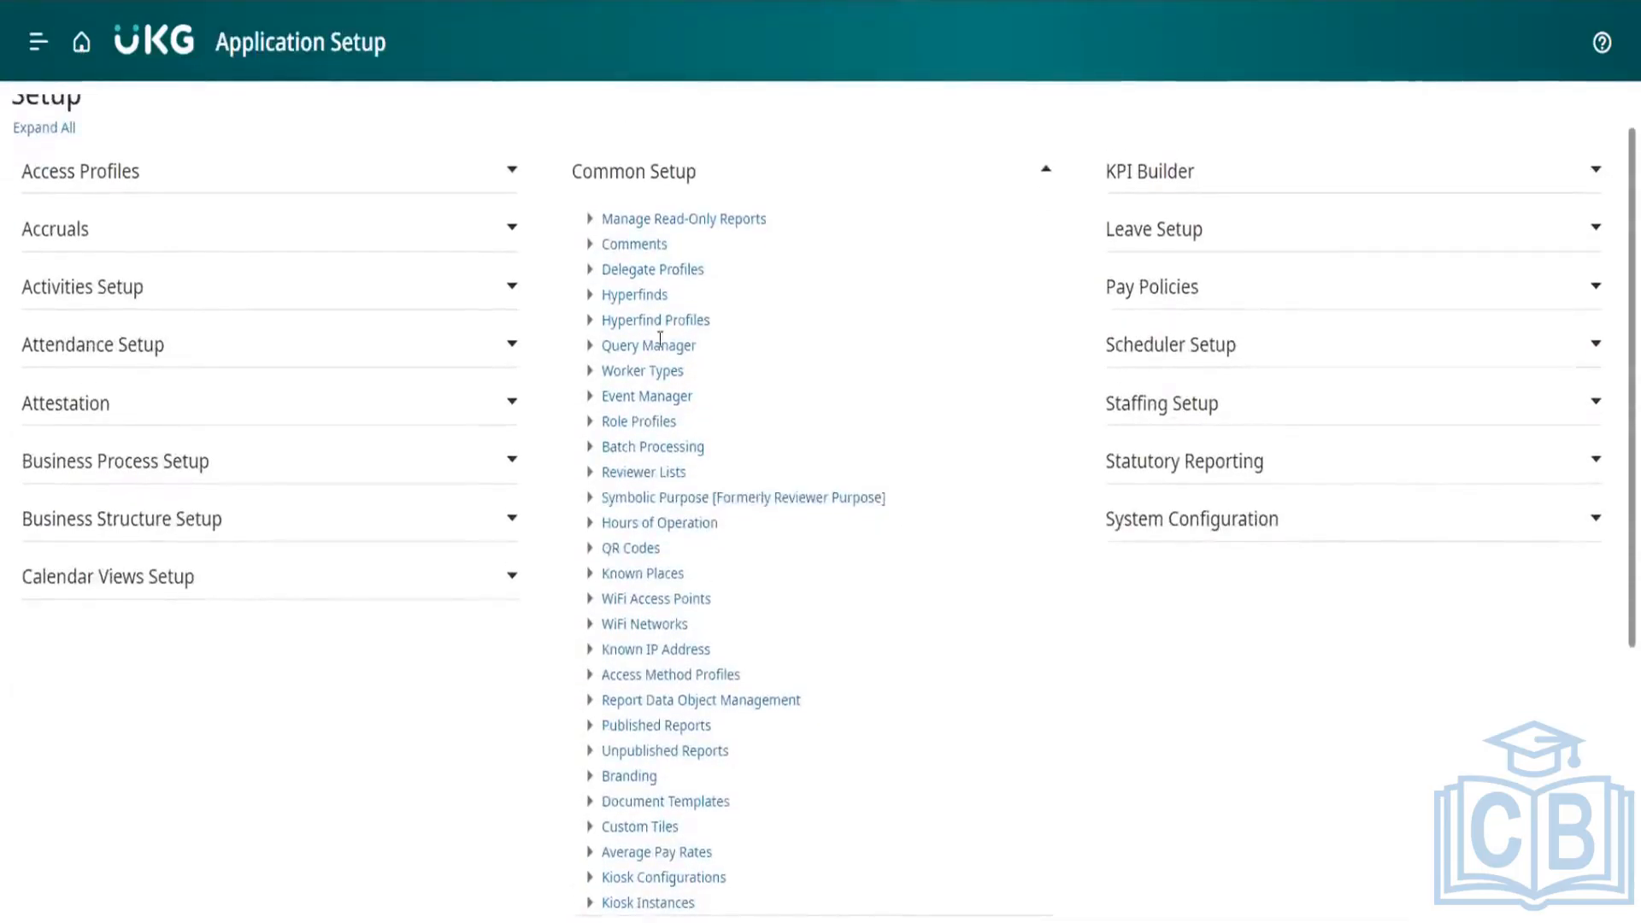
pyautogui.moveTo(700, 346); pyautogui.dragTo(596, 317)
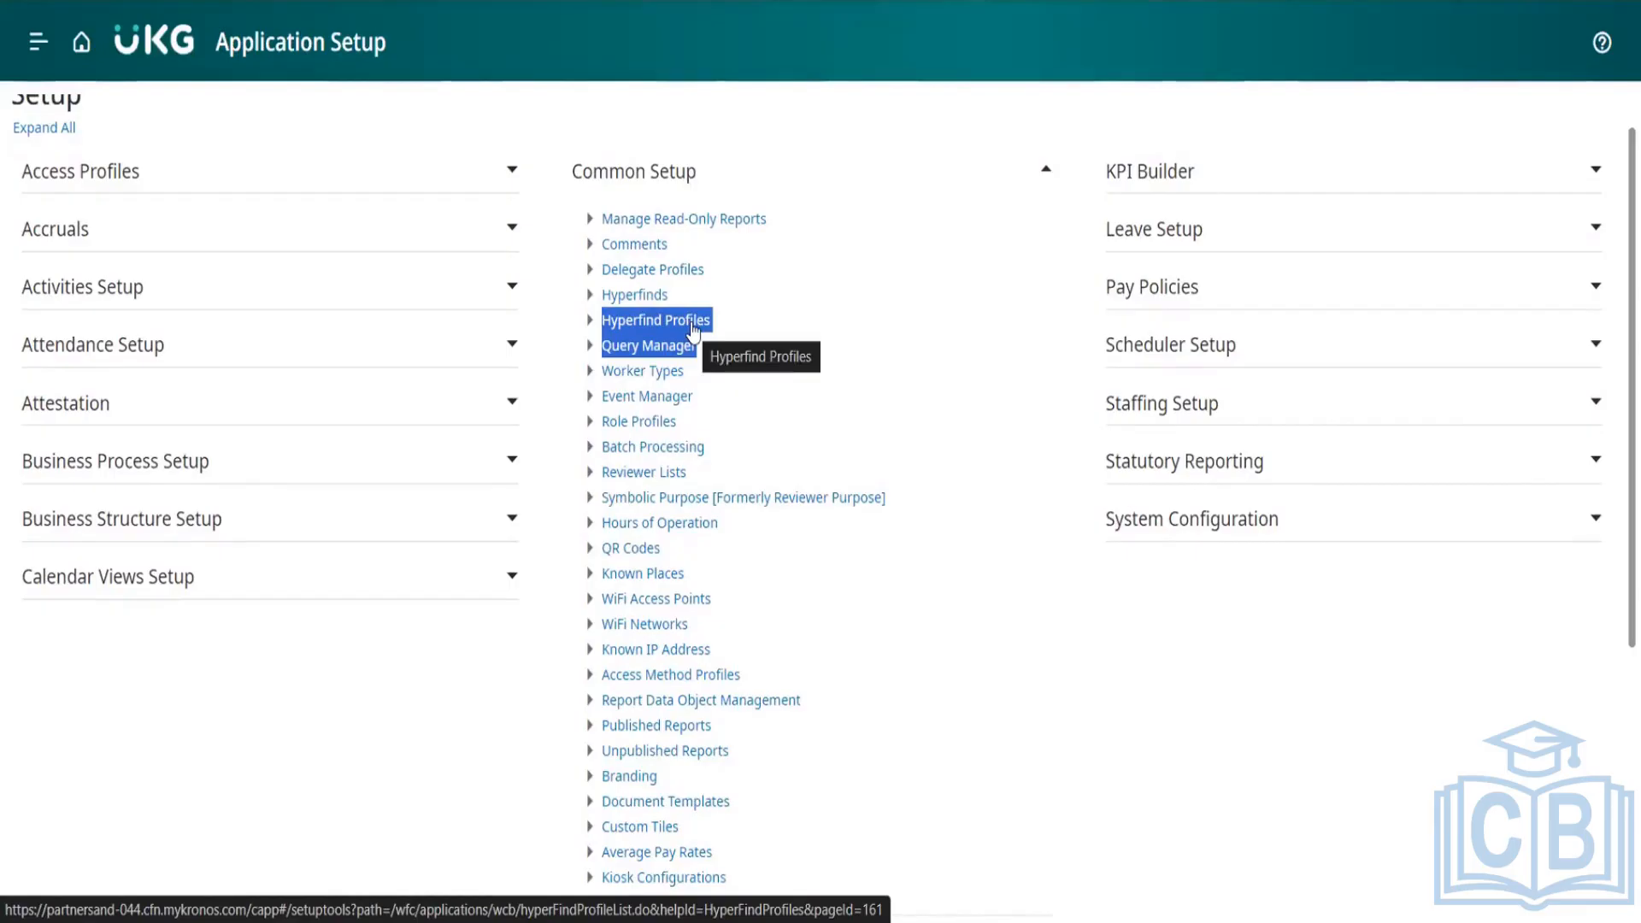
pyautogui.click(554, 332)
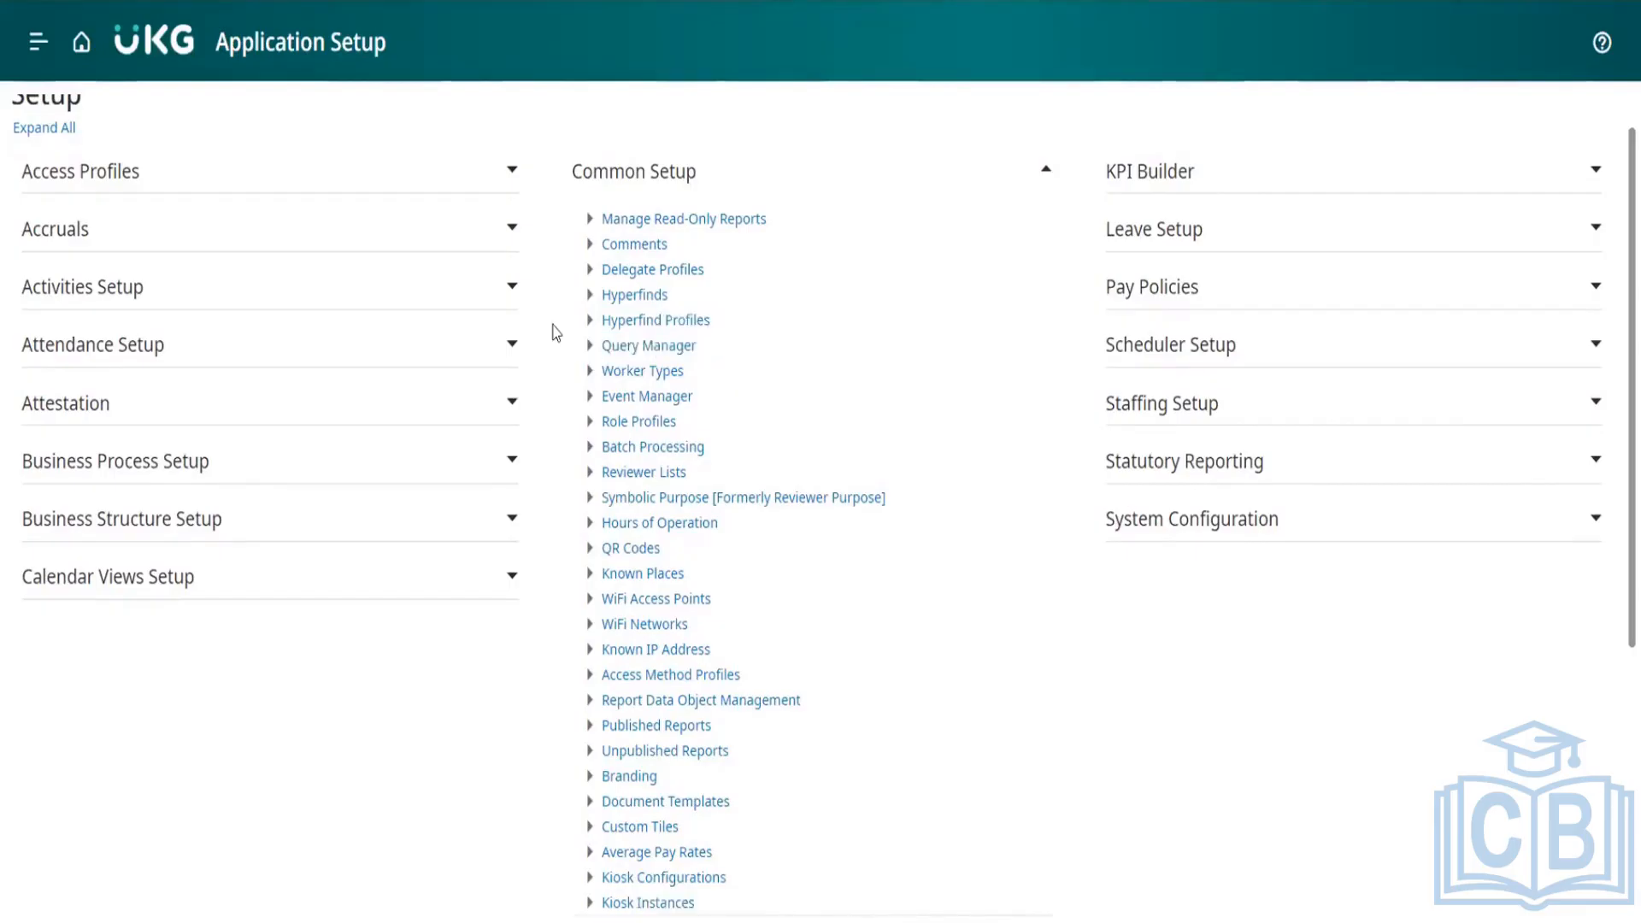
pyautogui.click(633, 323)
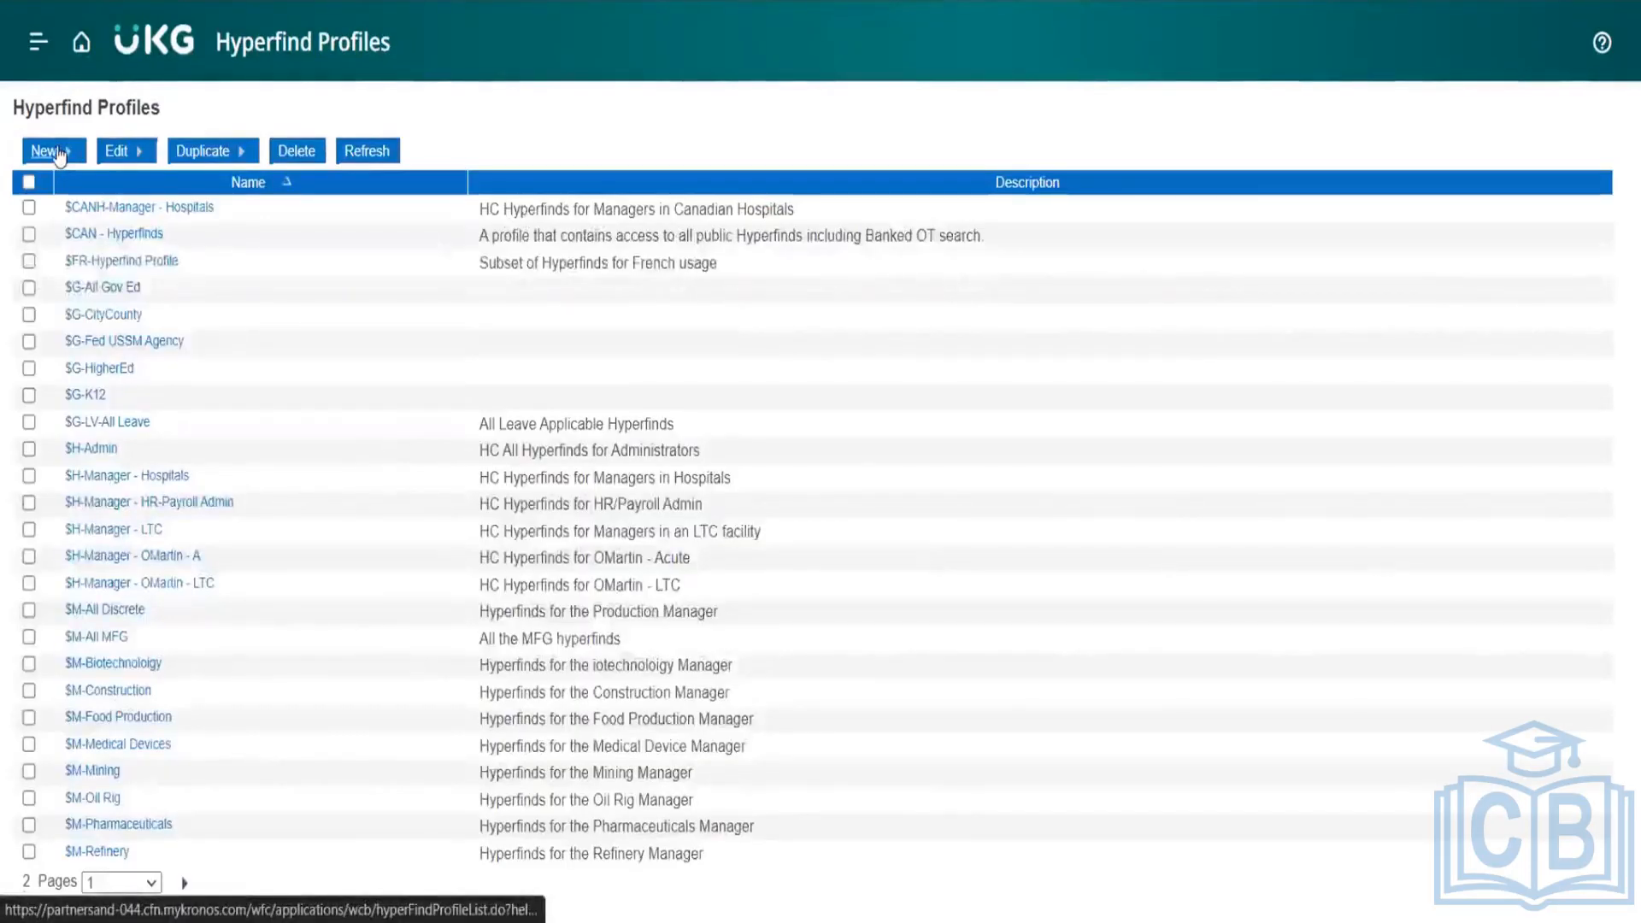
# Step: Start a new Hyperfind profile, search the available Hyperfinds for DJ*, and add DJ_AUST_Hyperfind to the selected Hyperfinds
pyautogui.click(57, 149)
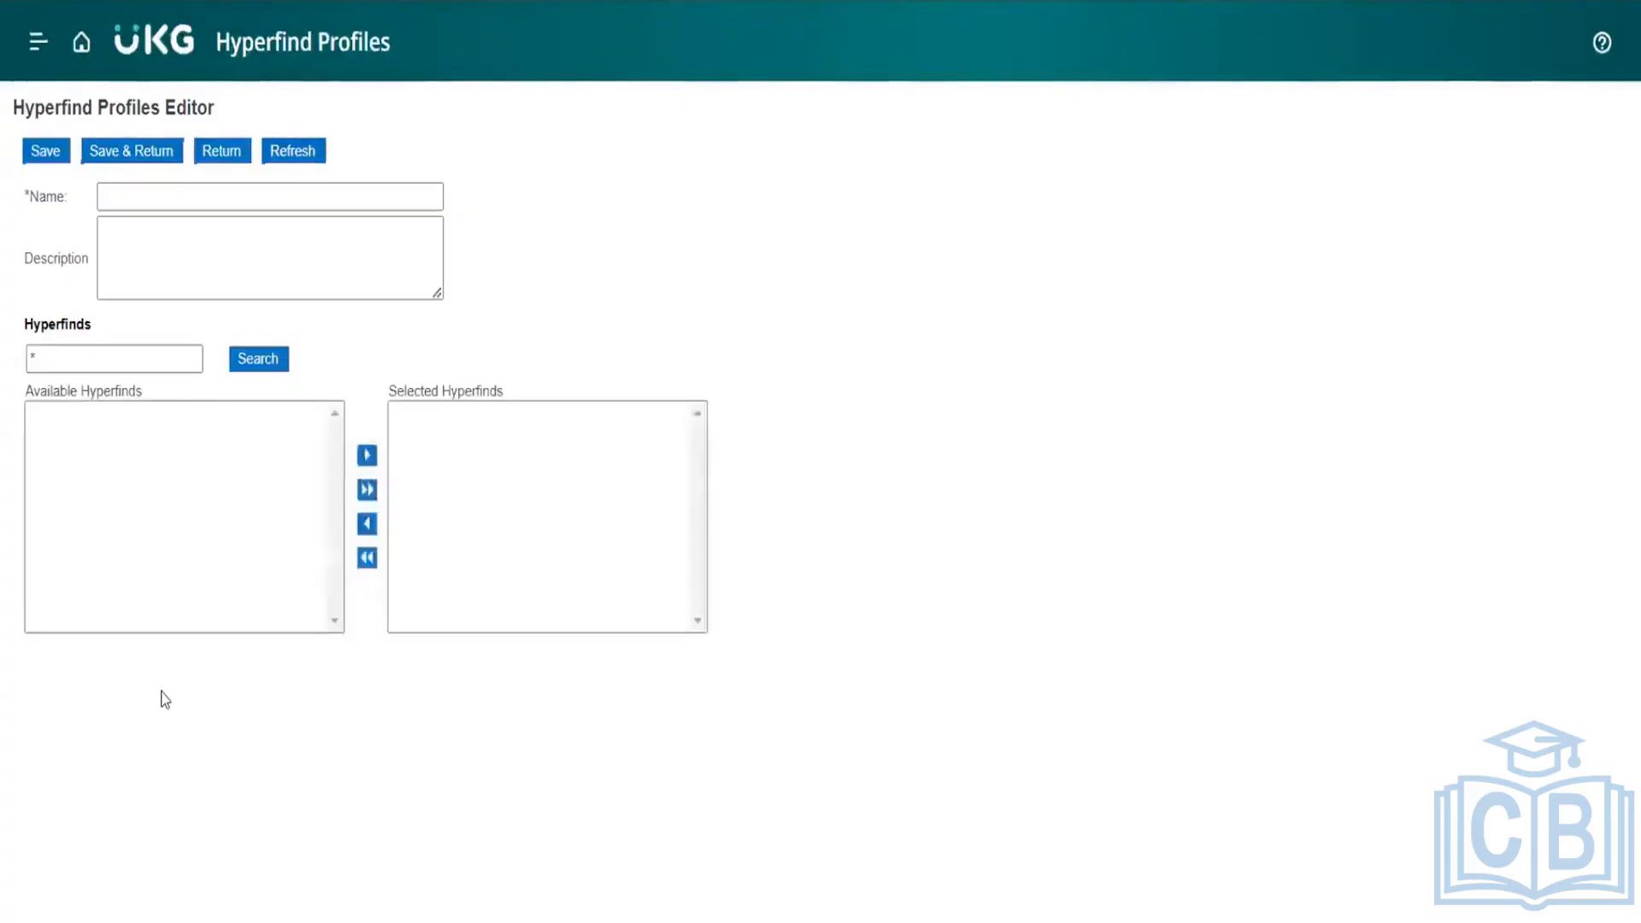
pyautogui.click(244, 373)
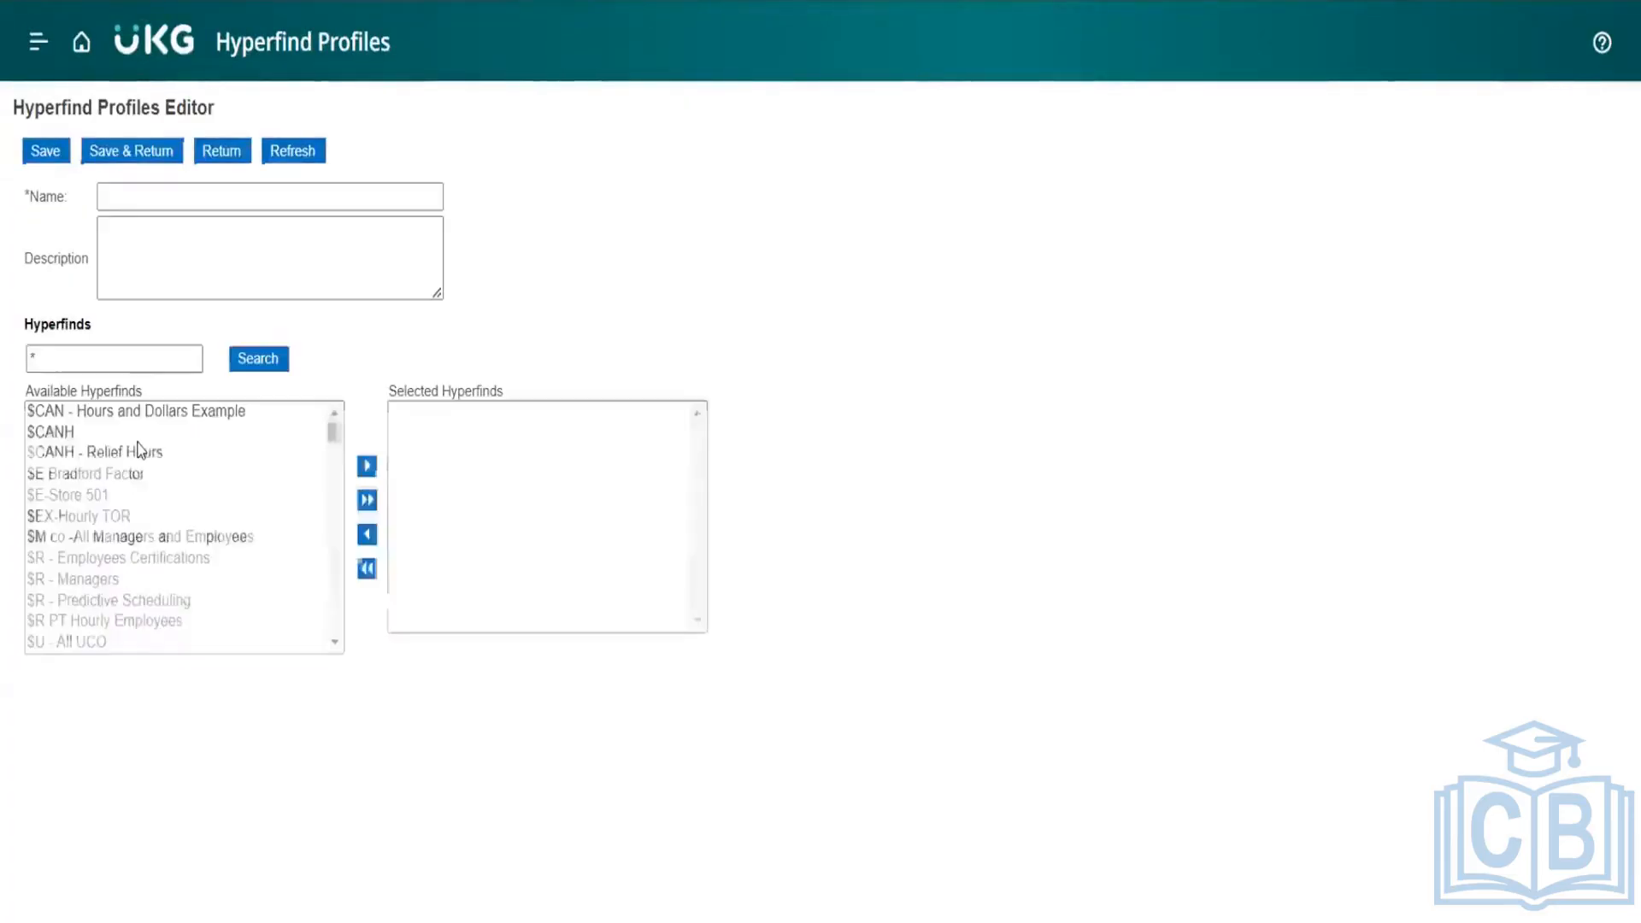
pyautogui.click(29, 352)
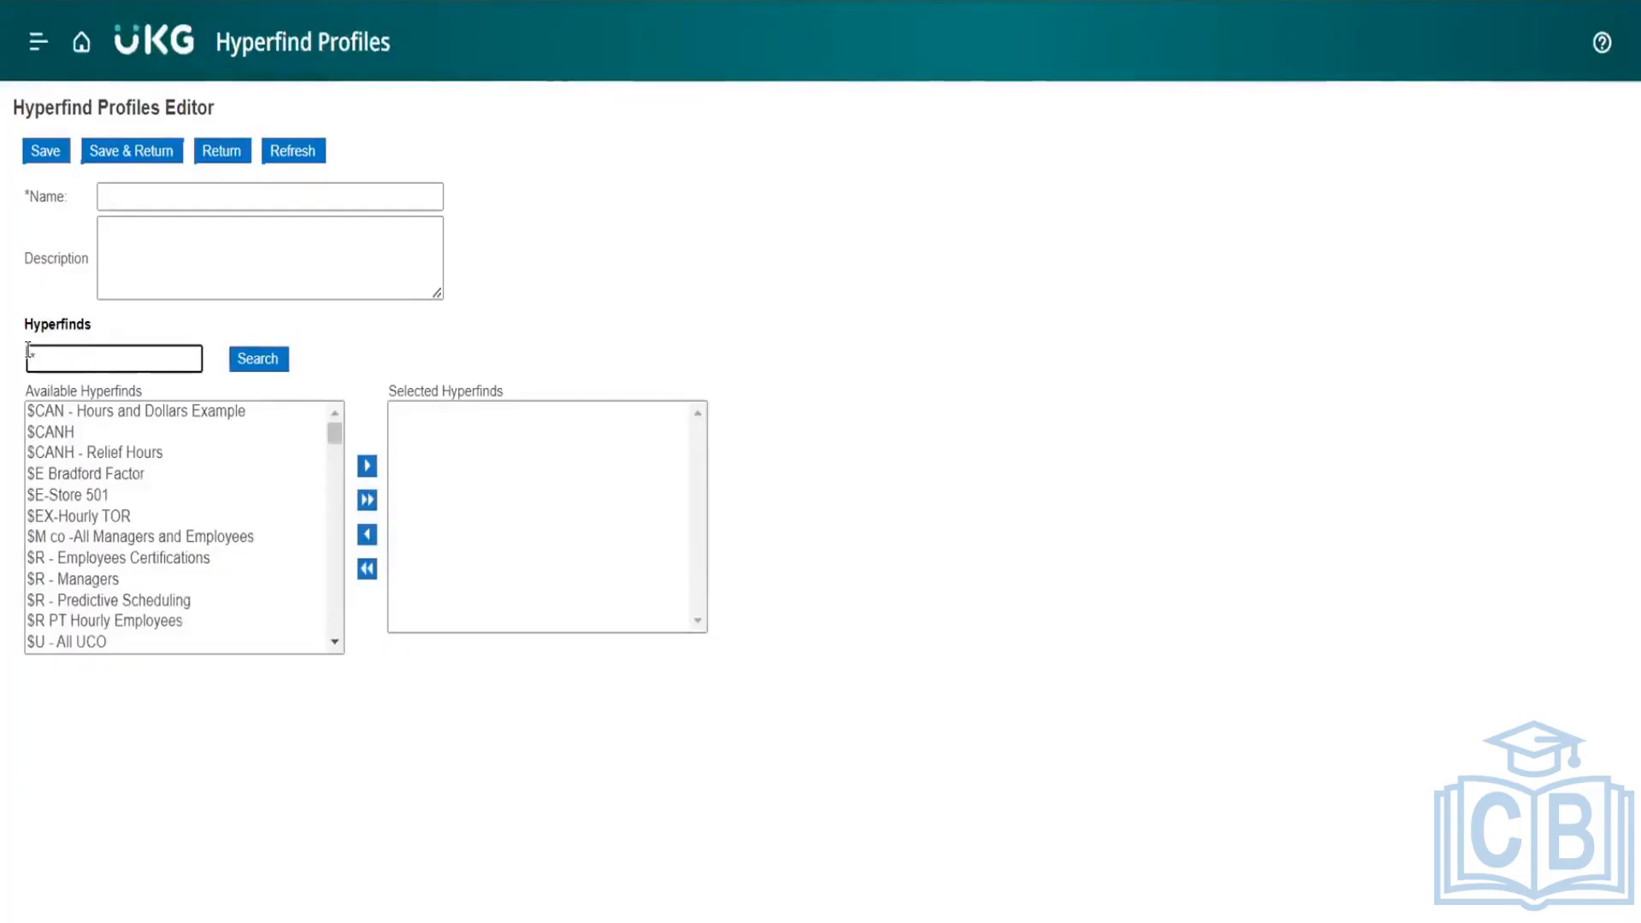
pyautogui.write('DJ')
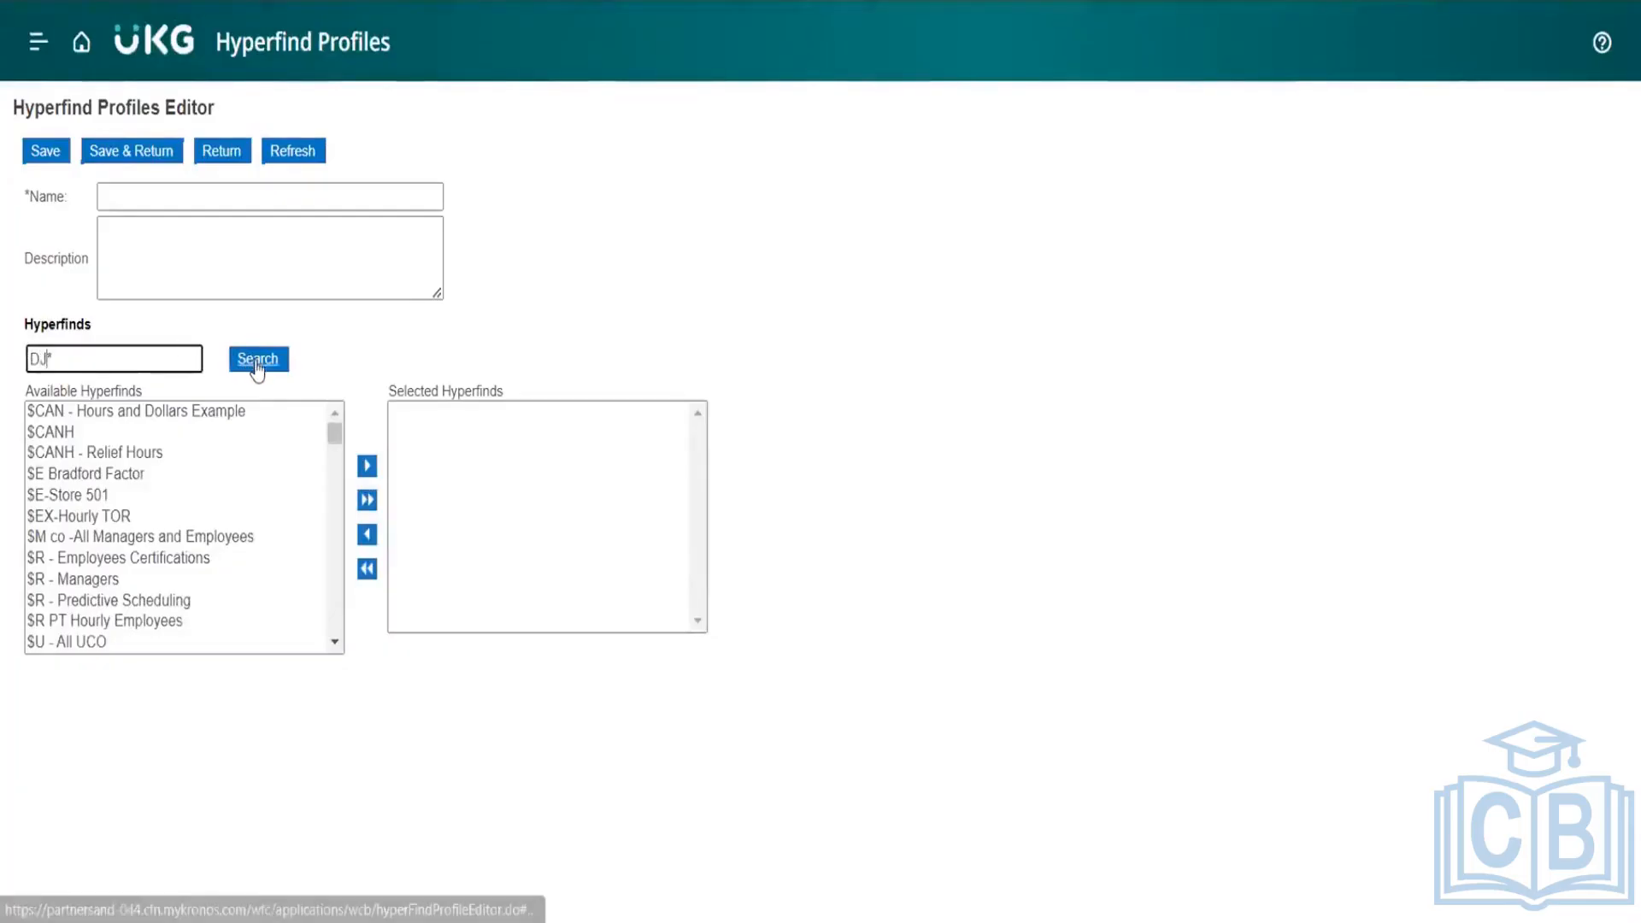
pyautogui.click(257, 366)
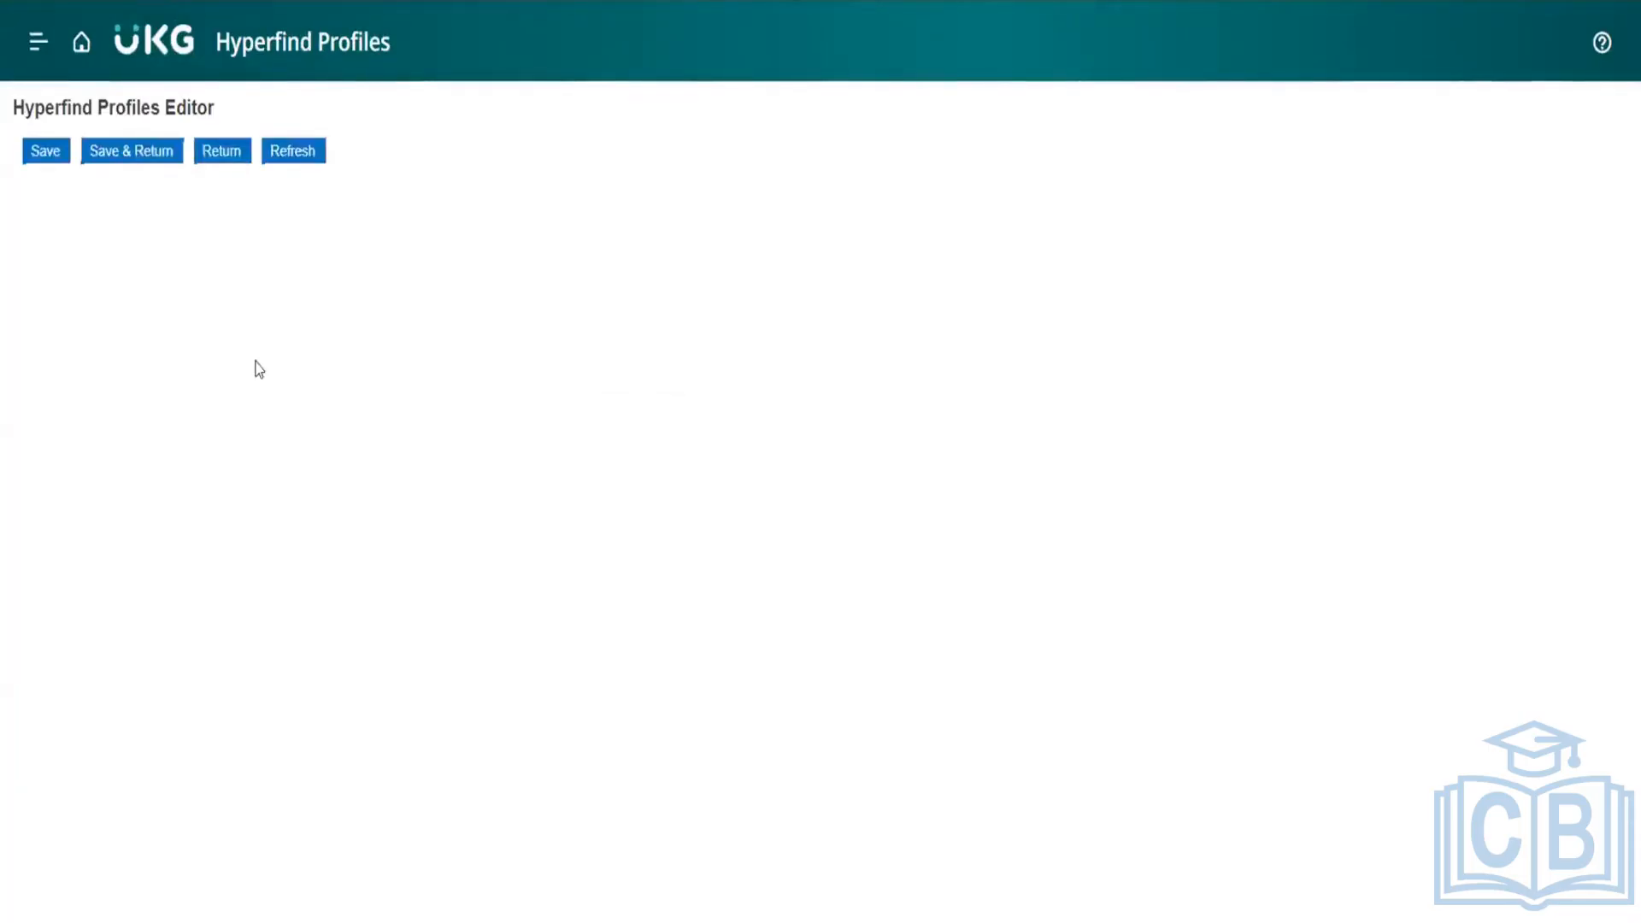
pyautogui.click(53, 414)
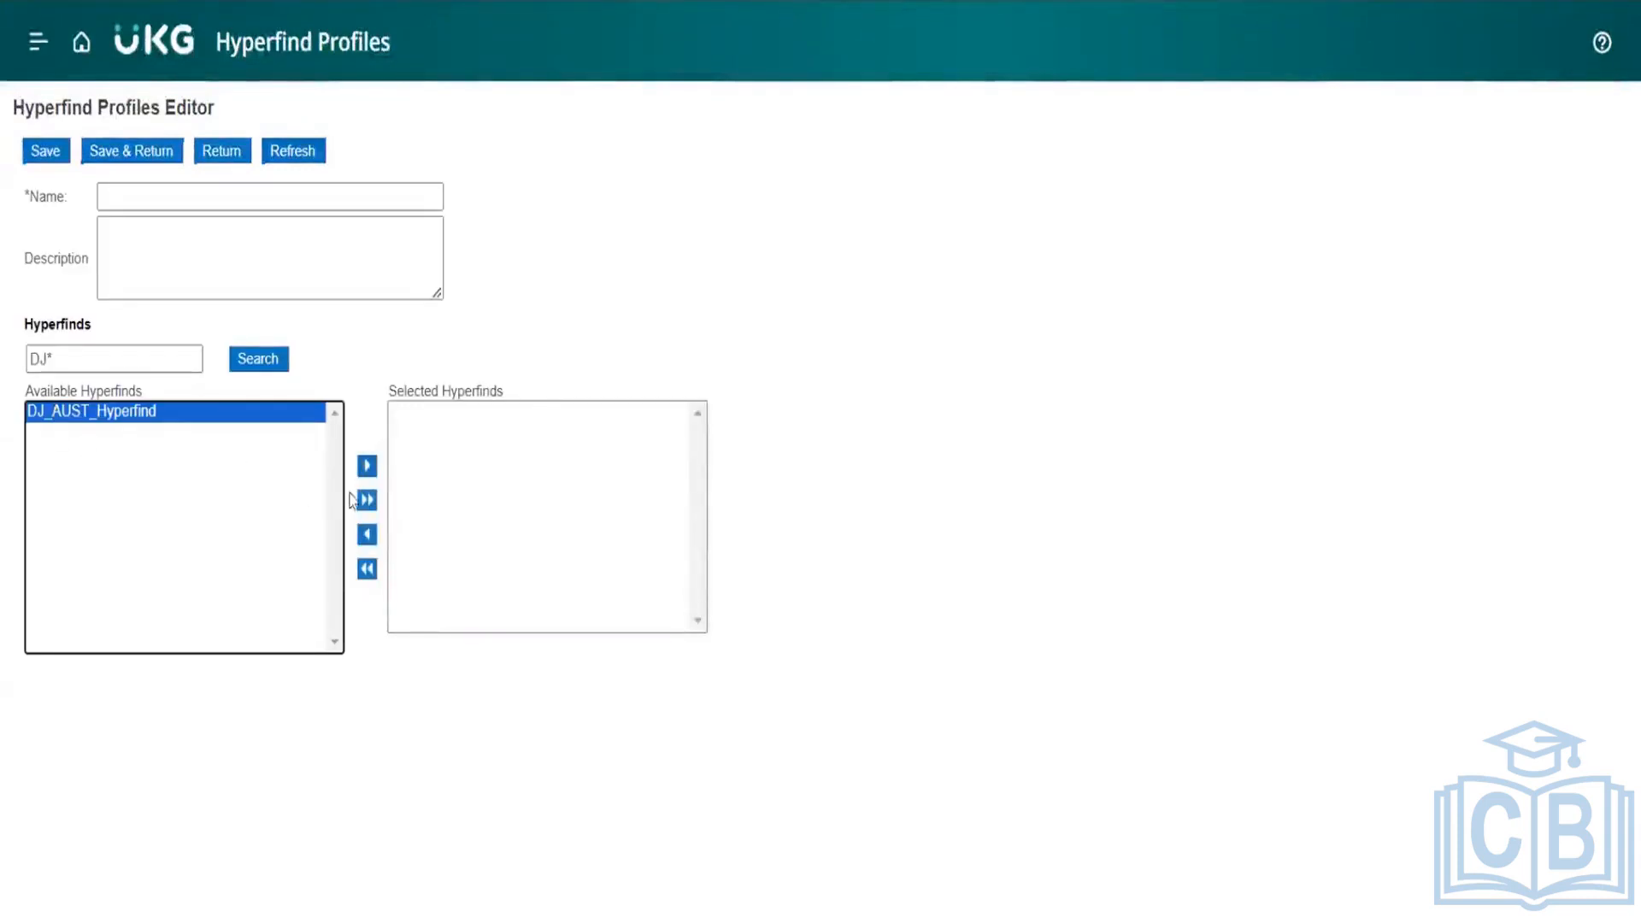
pyautogui.click(366, 466)
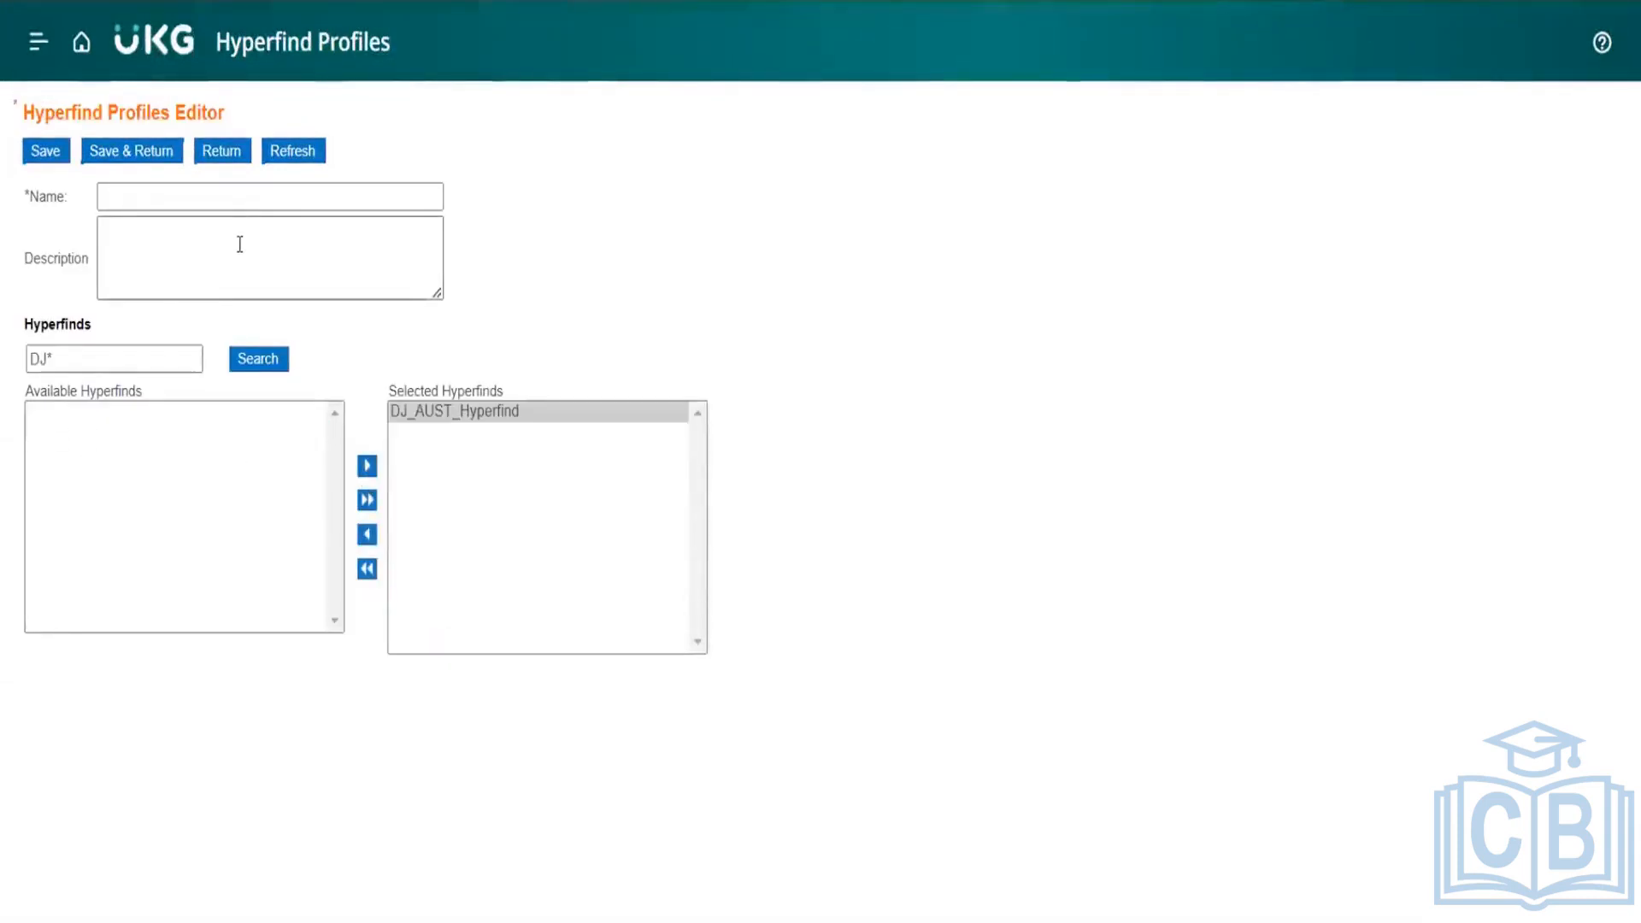
# Step: Name the Hyperfind profile DJ_AUST_HYP_PRO, save it, and return to the profile list
pyautogui.click(228, 198)
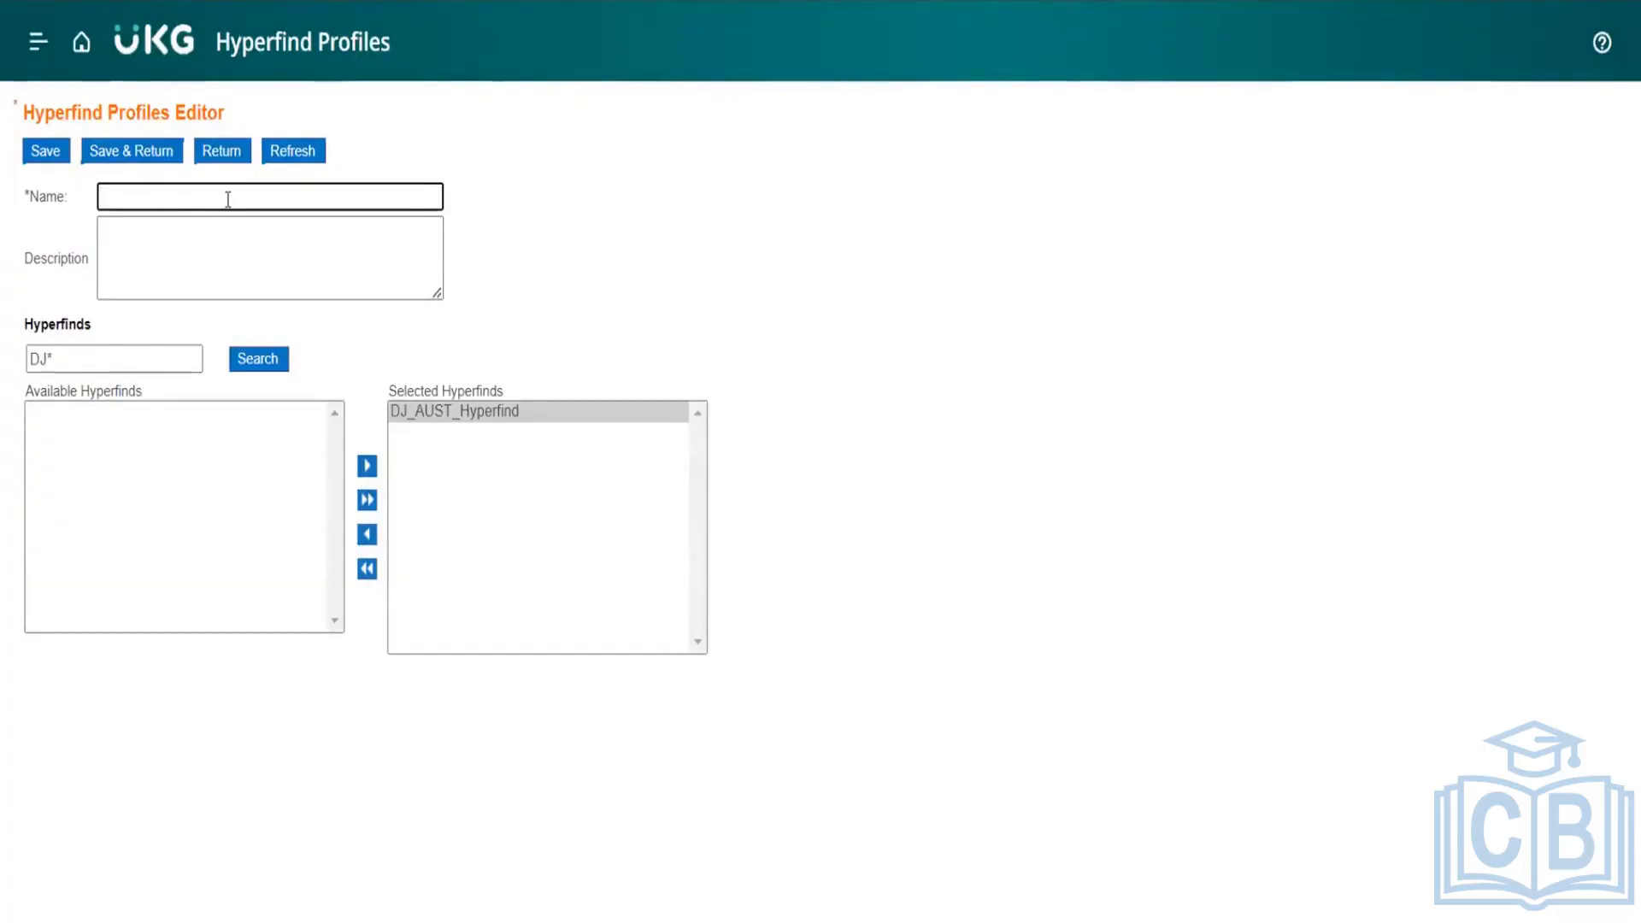
pyautogui.write('DJ')
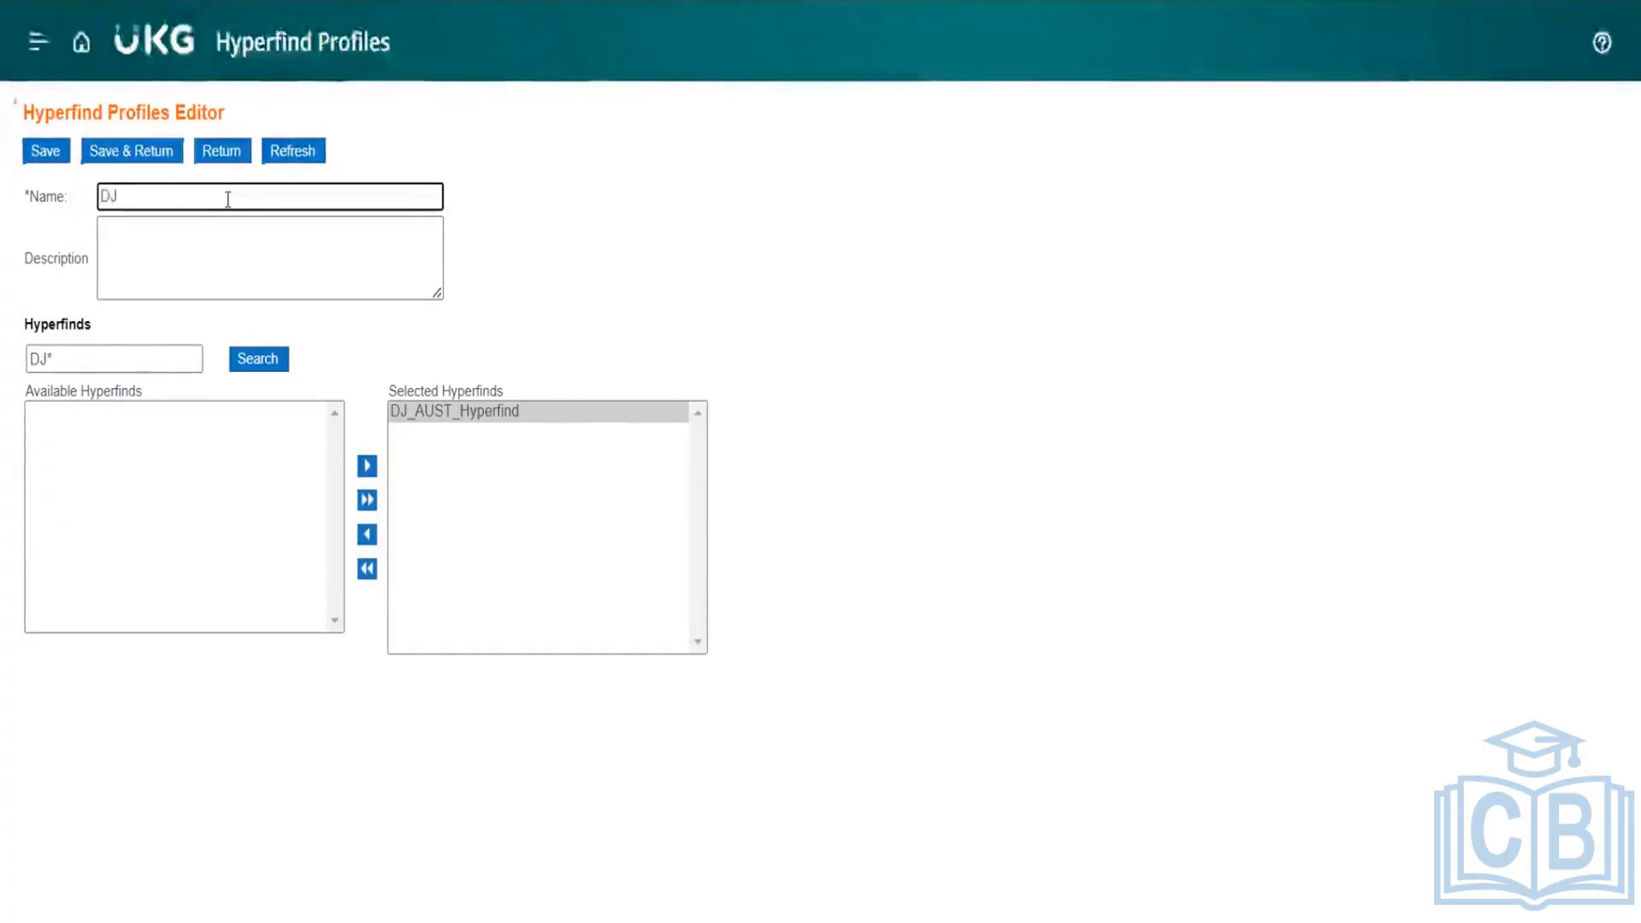
pyautogui.write('_')
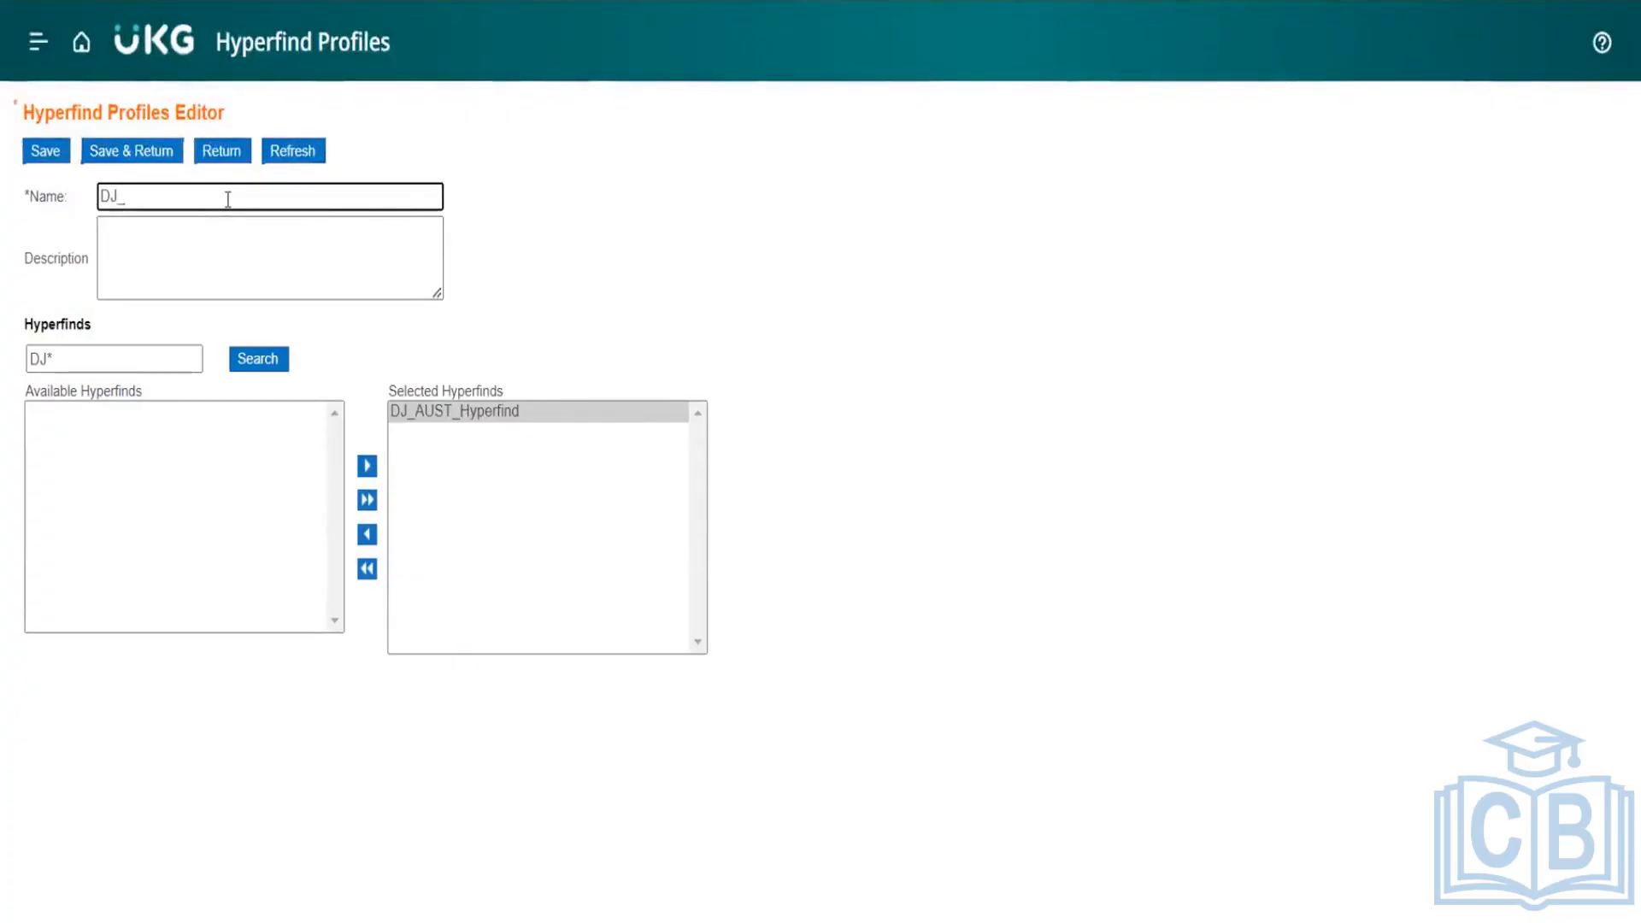
pyautogui.write('AUST ')
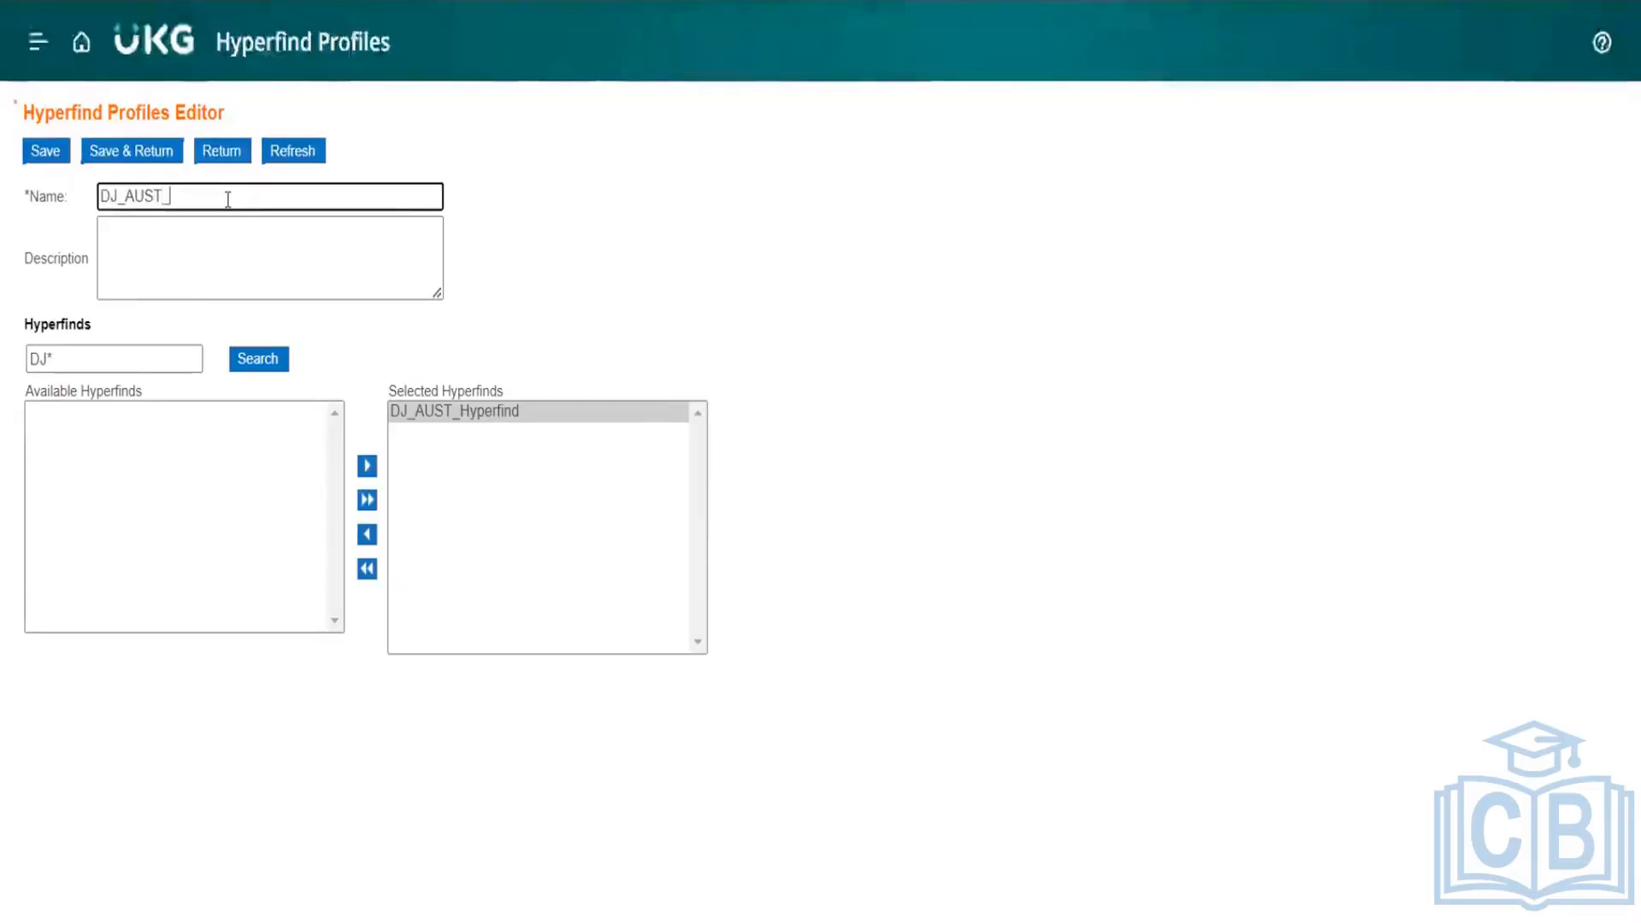
pyautogui.write('HYP_PRO')
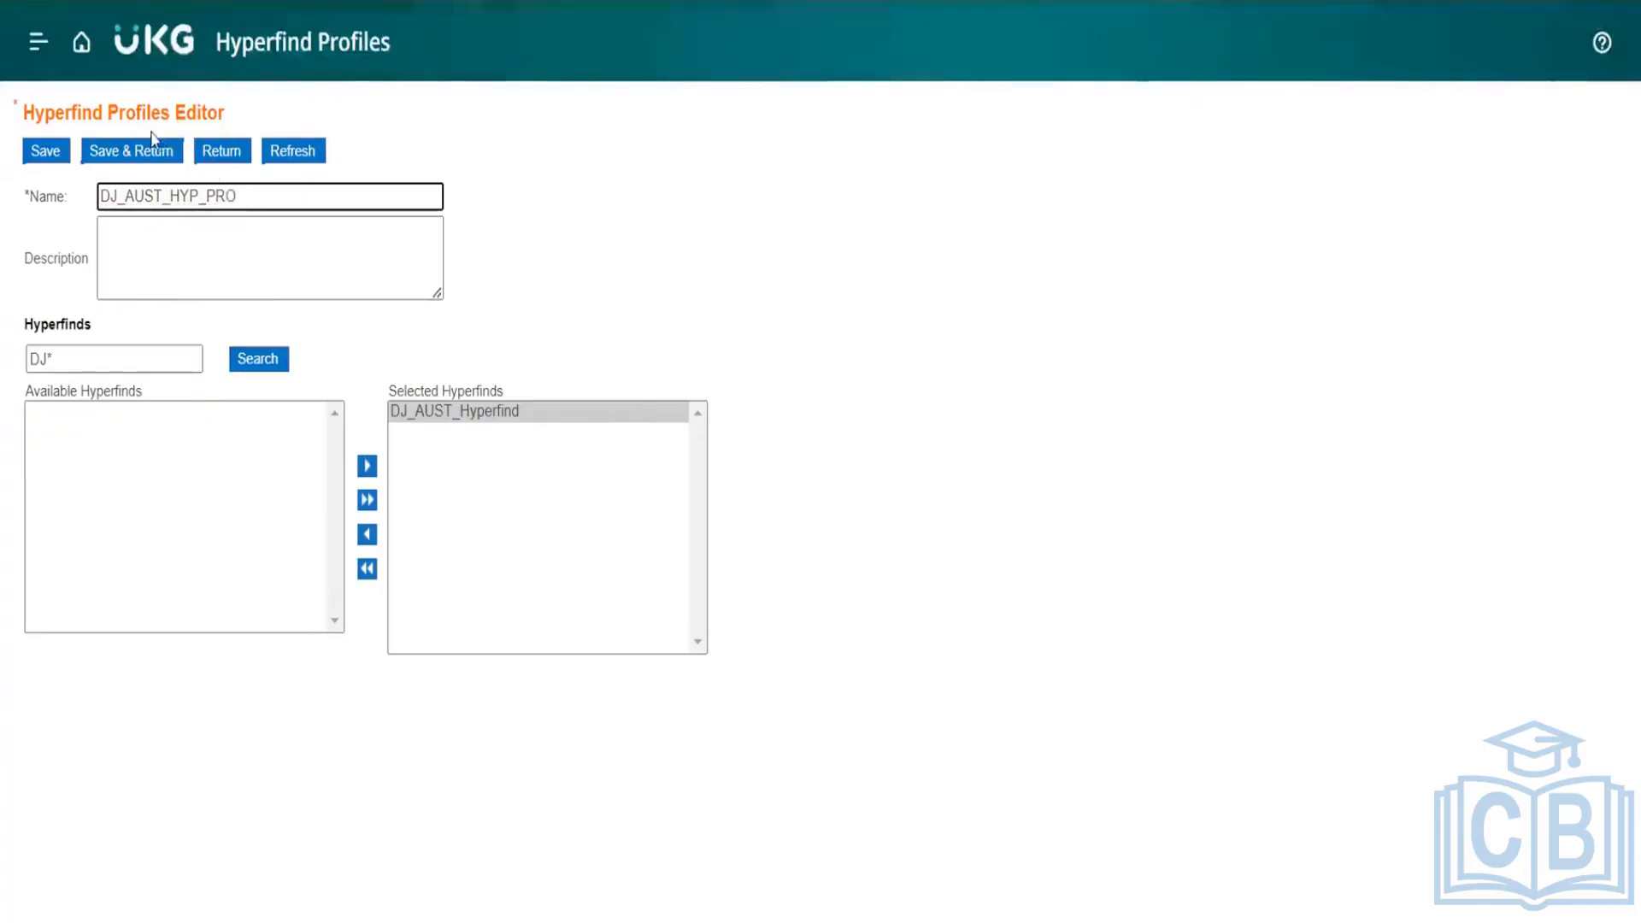
pyautogui.click(139, 156)
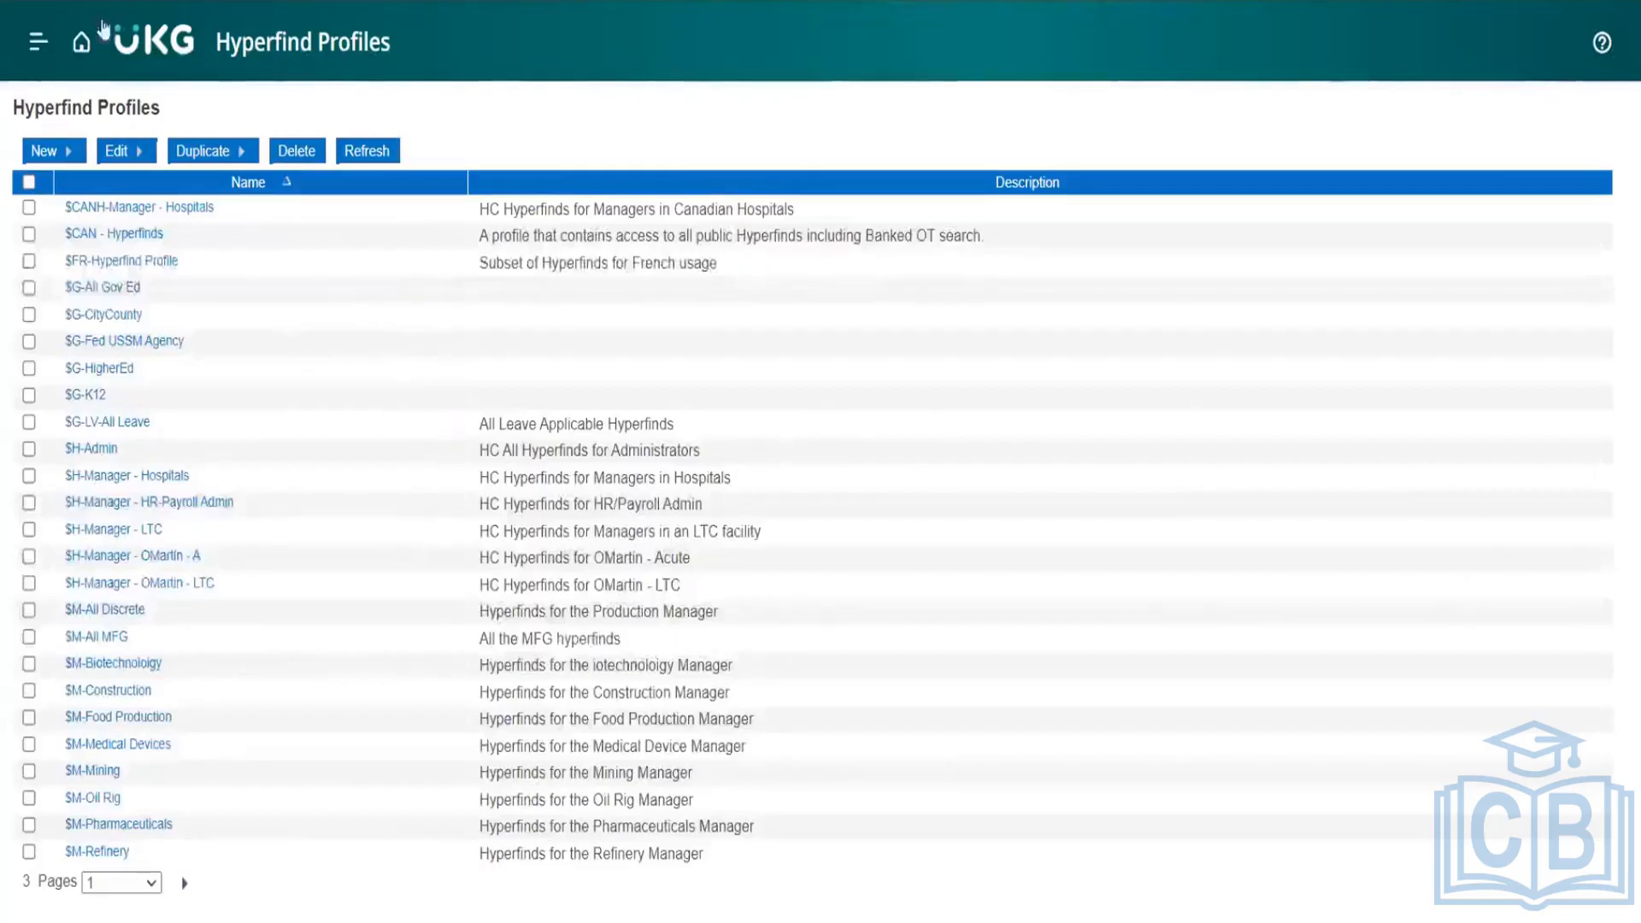
# Step: Return to the application setup page, open Display Profiles under Display Preferences, and start creating a display profile
pyautogui.click(83, 43)
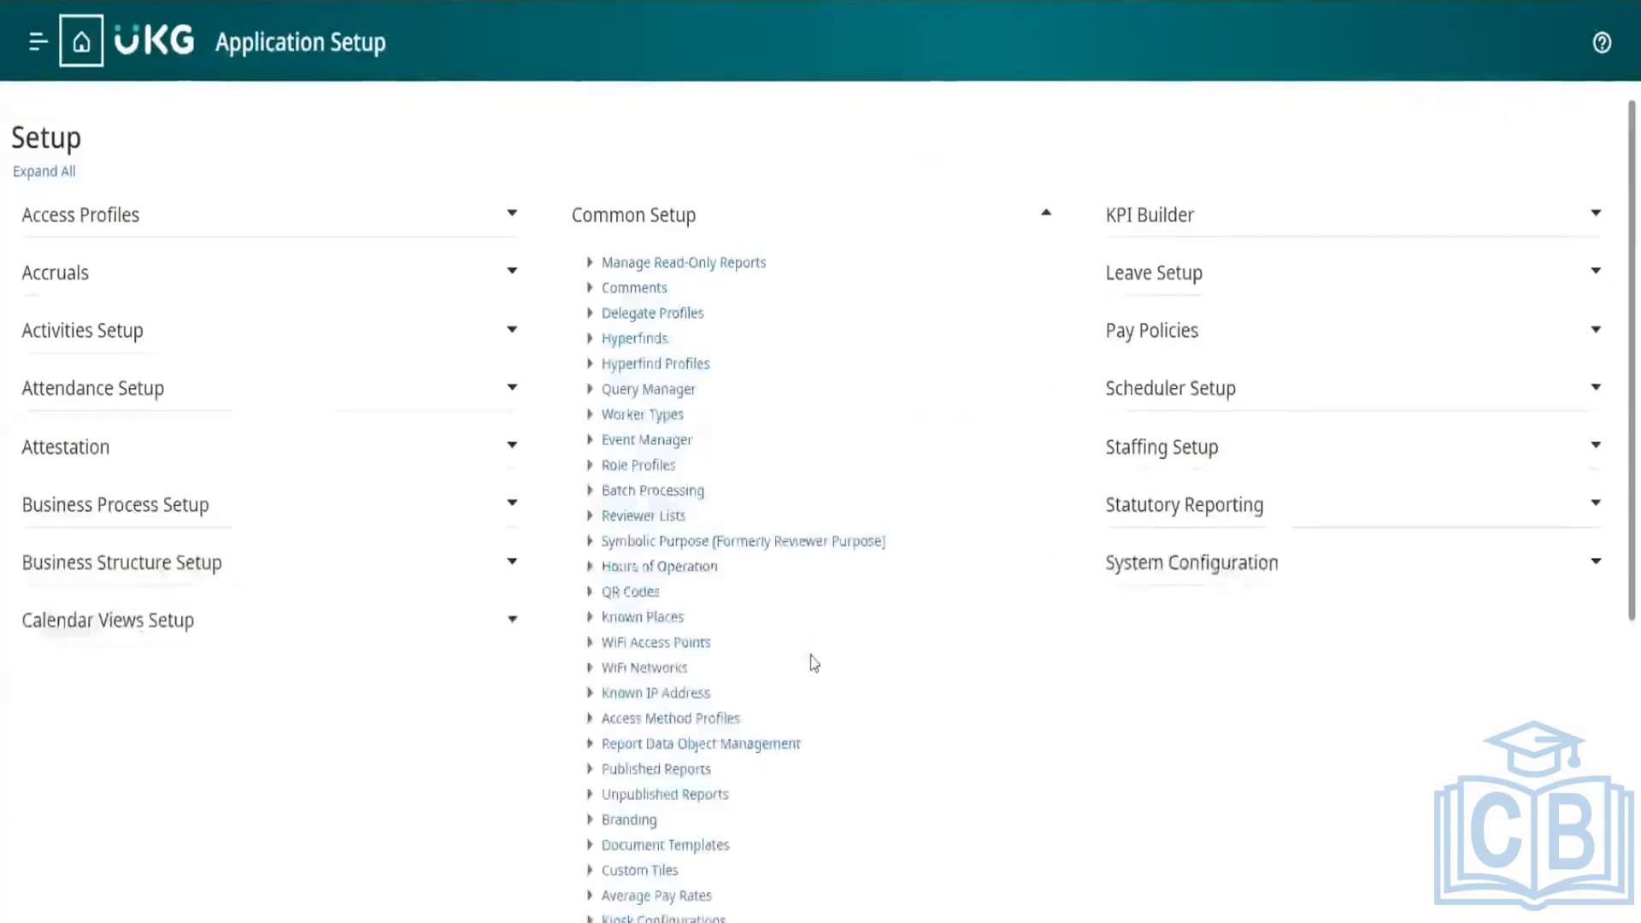
pyautogui.scroll(-5, 812, 662)
pyautogui.click(767, 537)
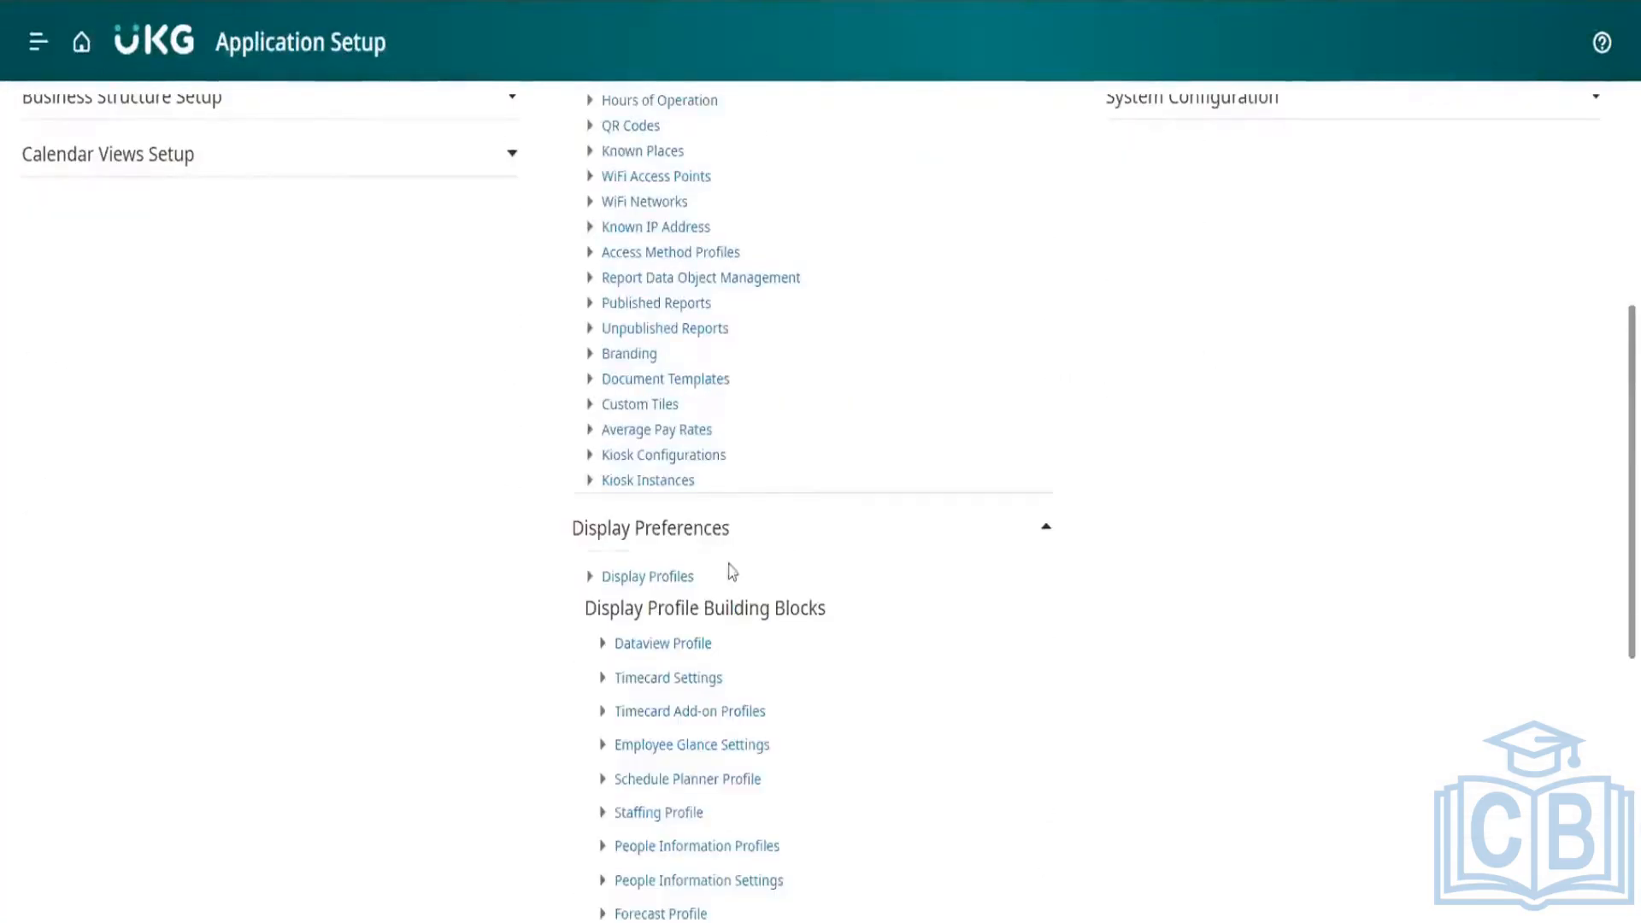
pyautogui.click(675, 582)
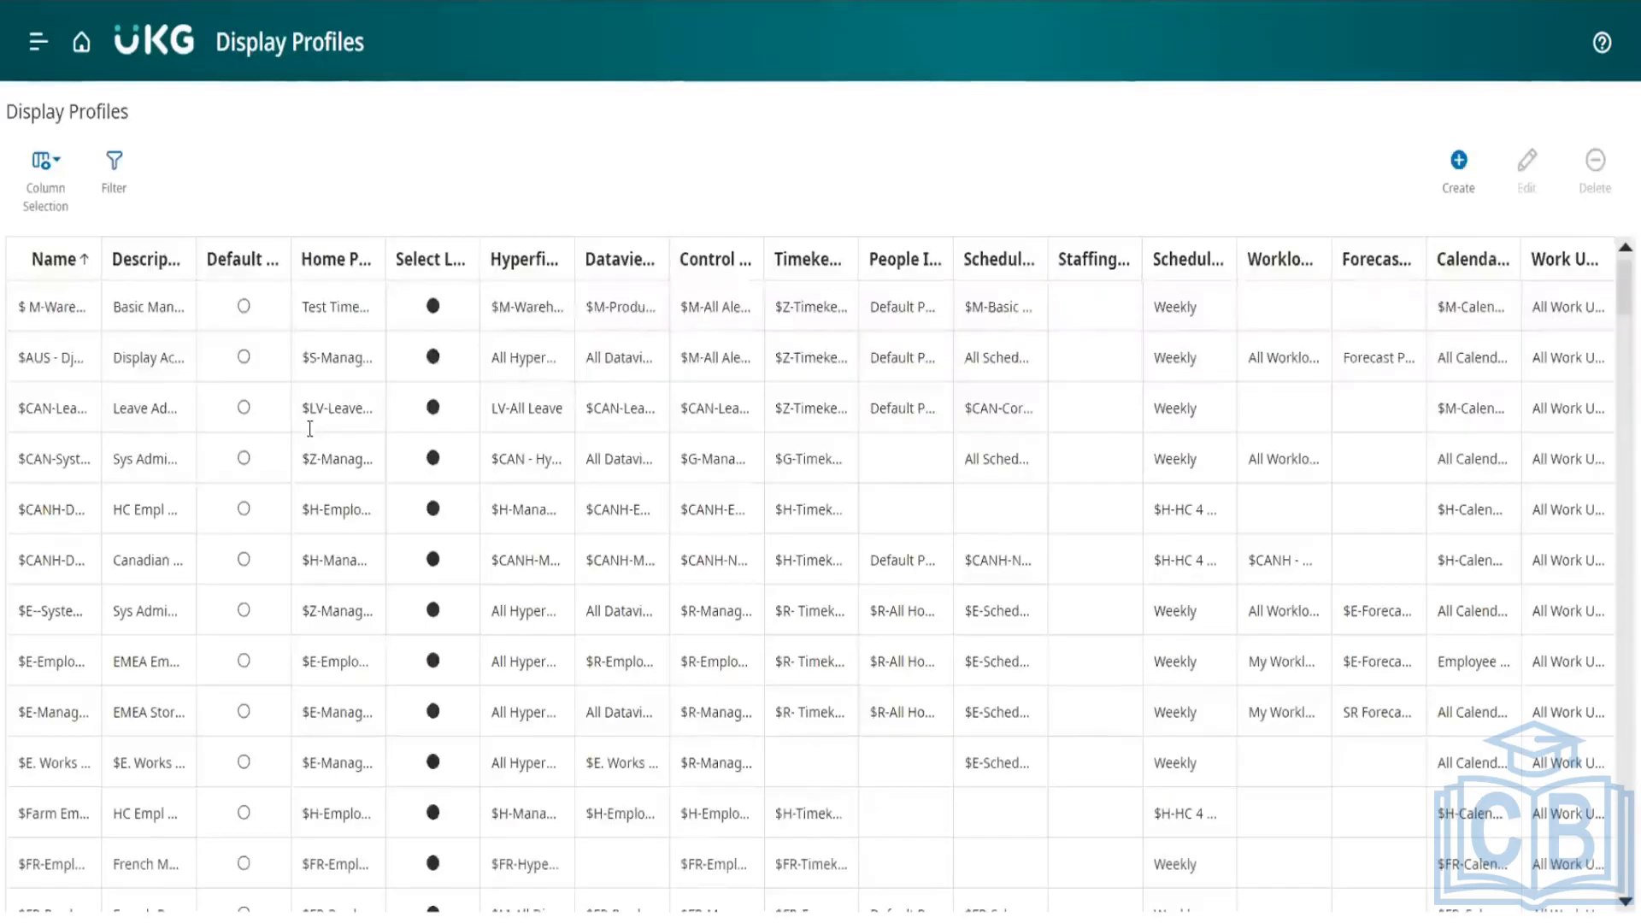
pyautogui.click(1458, 164)
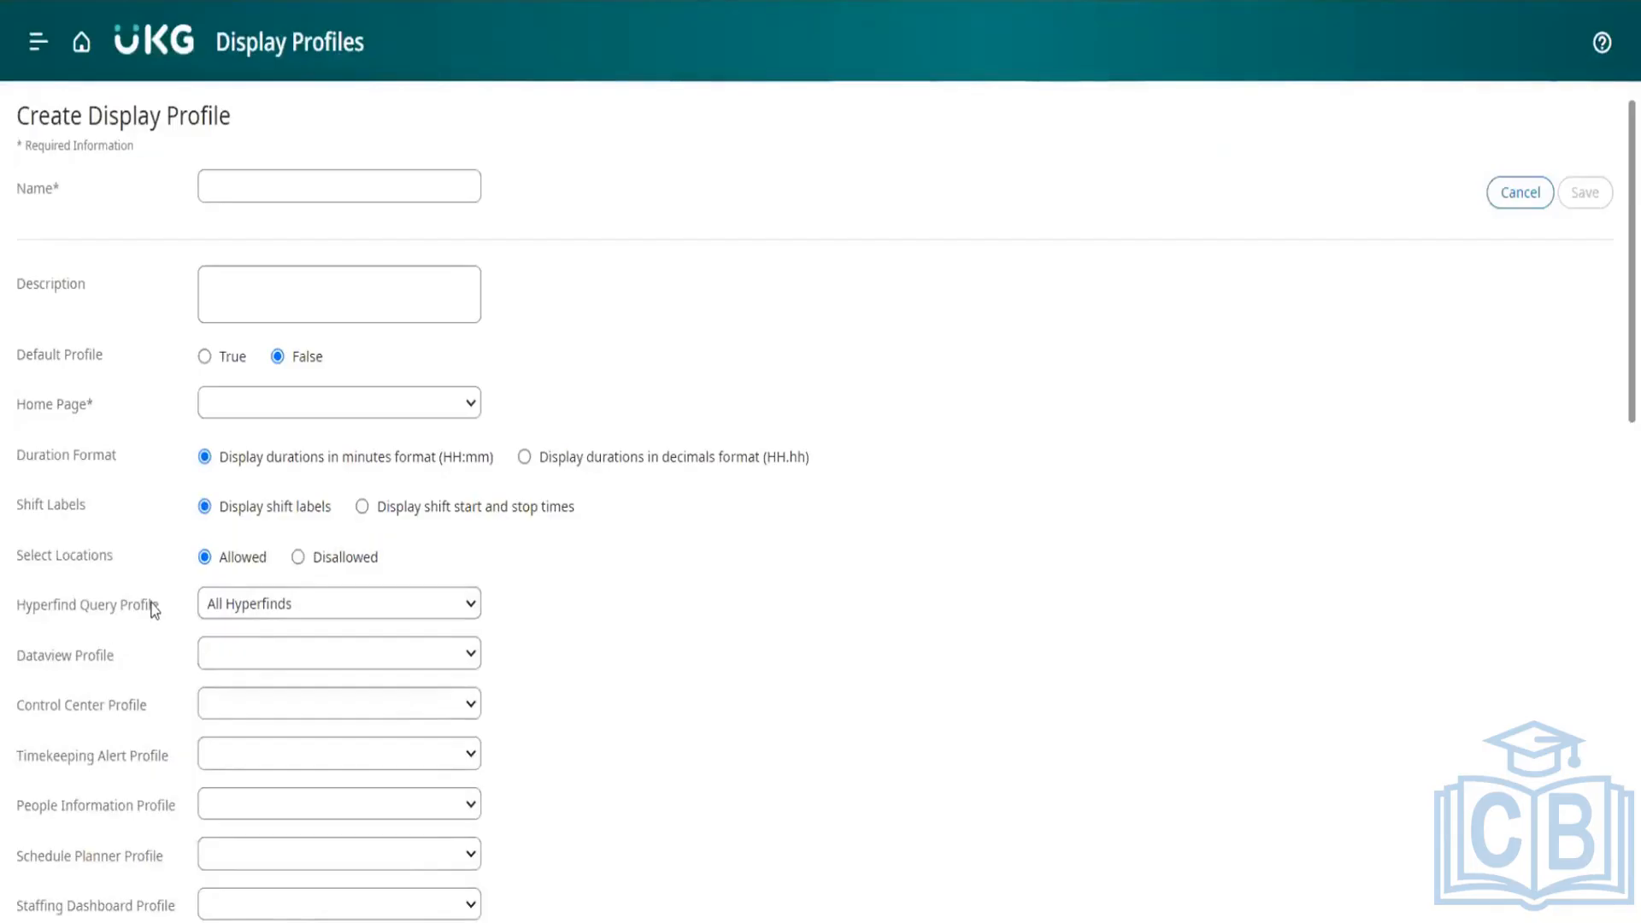
# Step: Choose DJ_AUST_HYP_PRO as the new display profile's Hyperfind query profile, and leave the form without saving
pyautogui.click(248, 610)
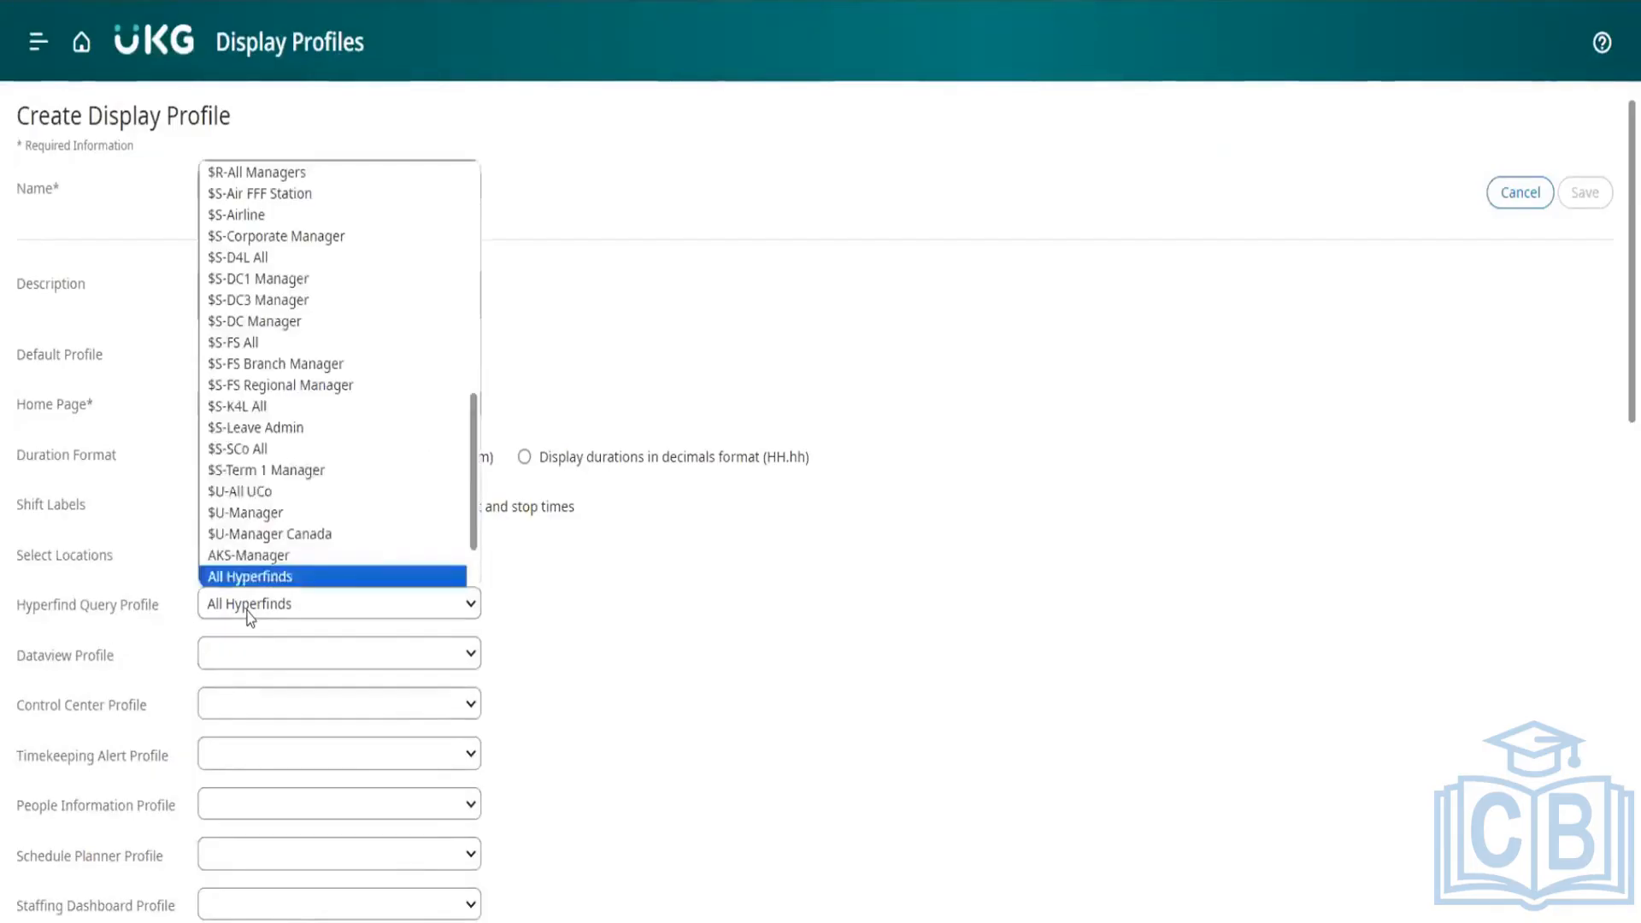
pyautogui.press('d')
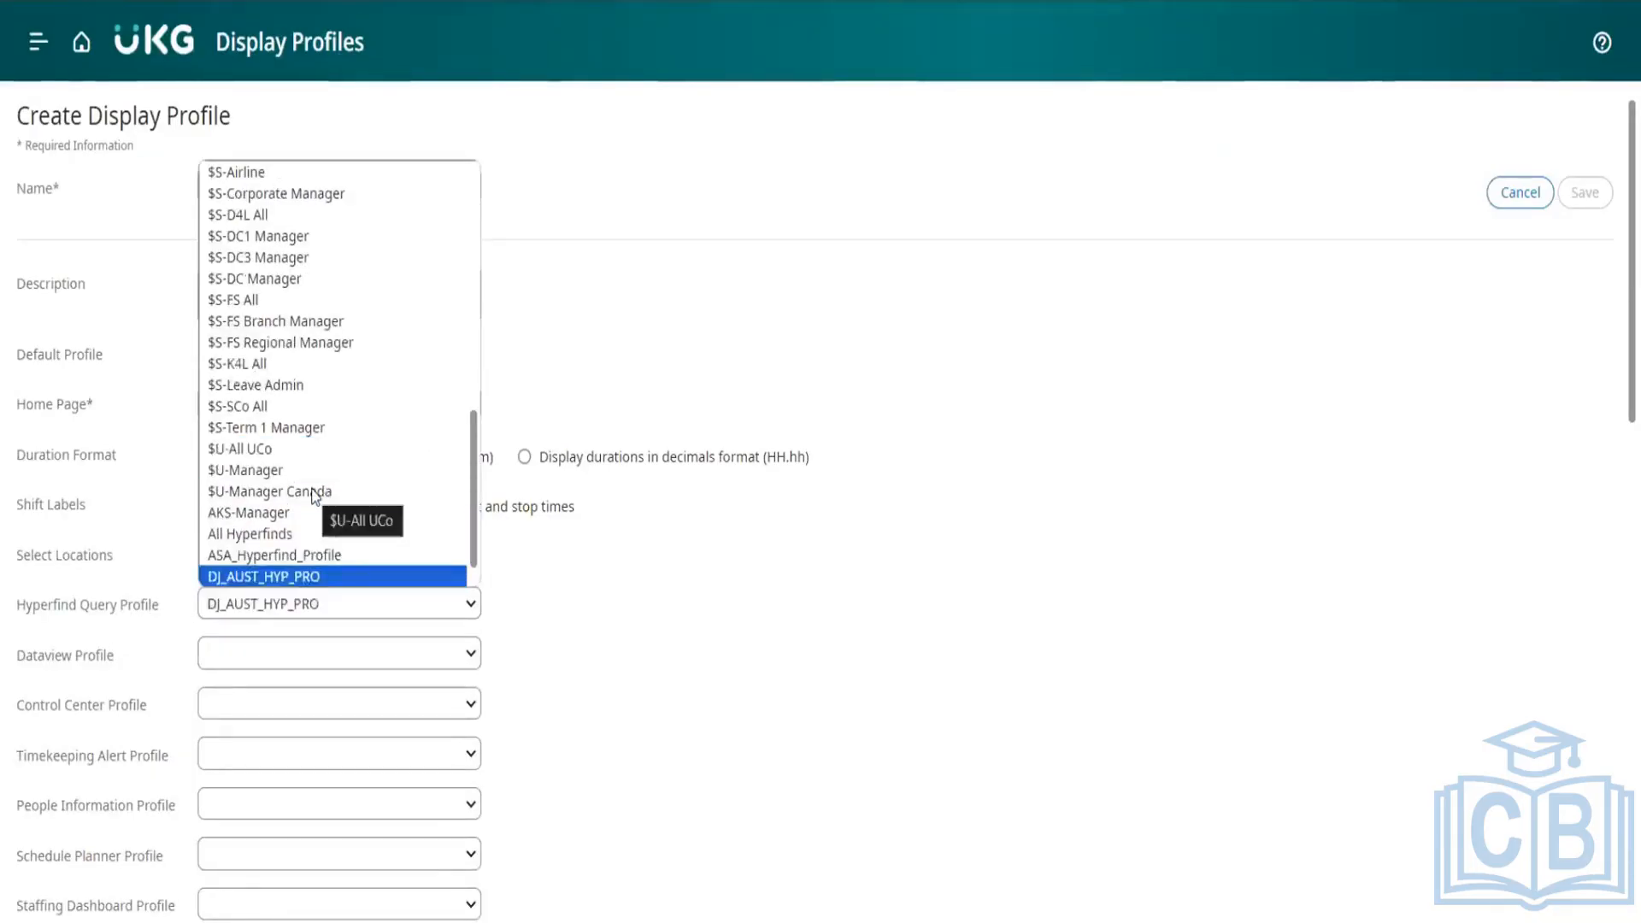
pyautogui.click(294, 578)
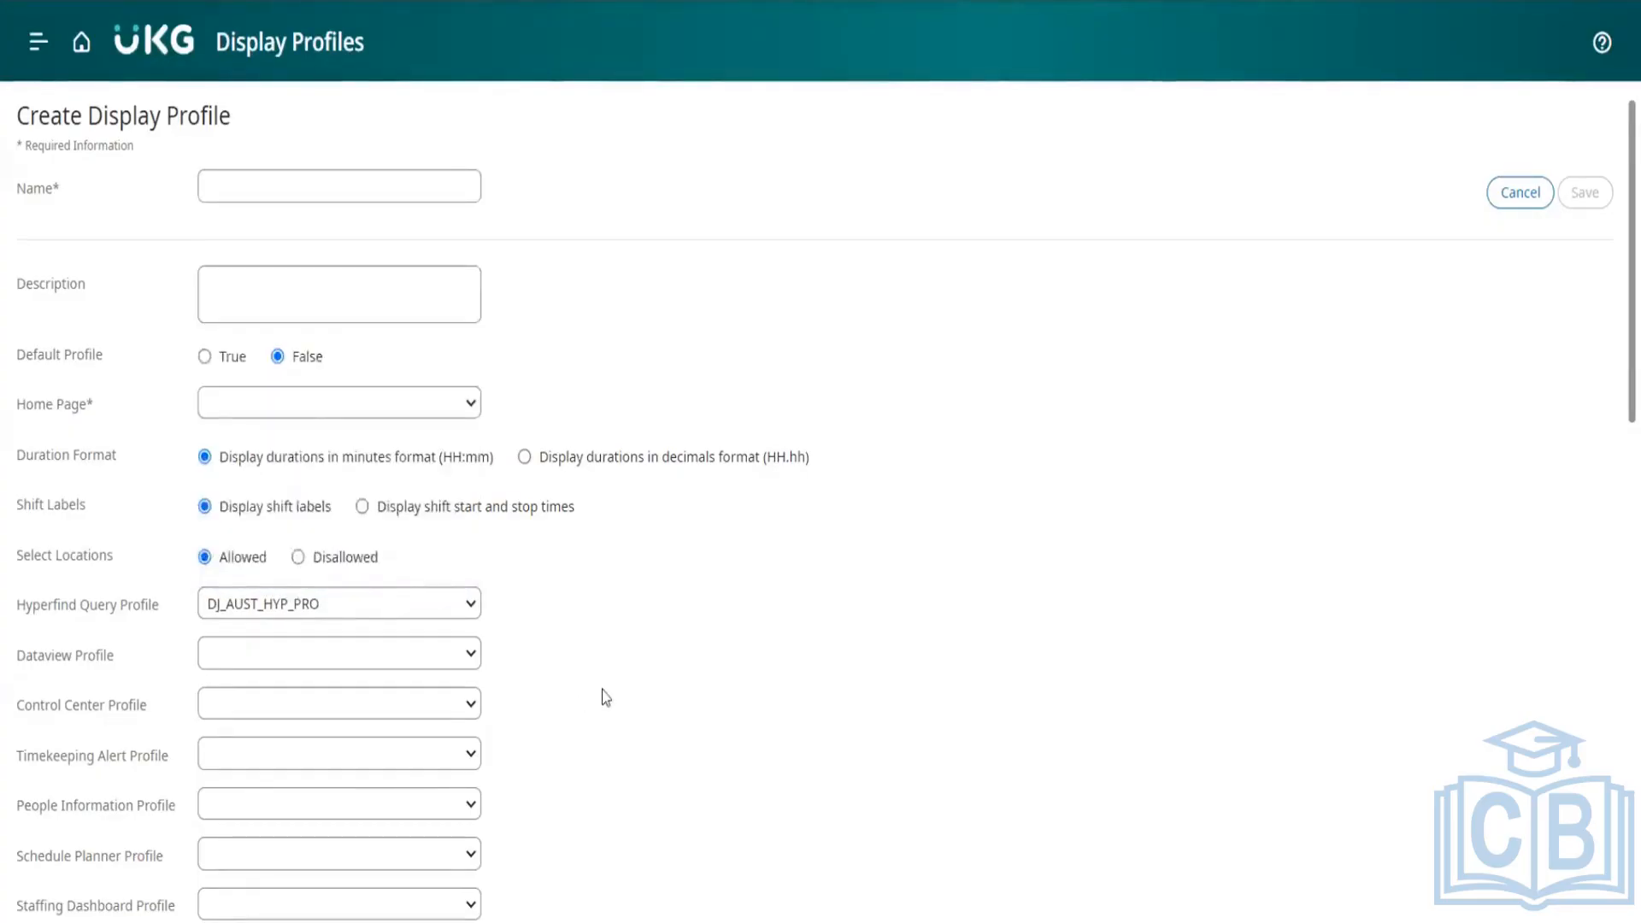
pyautogui.scroll(-10, 602, 698)
pyautogui.scroll(10, 601, 698)
pyautogui.scroll(-10, 601, 698)
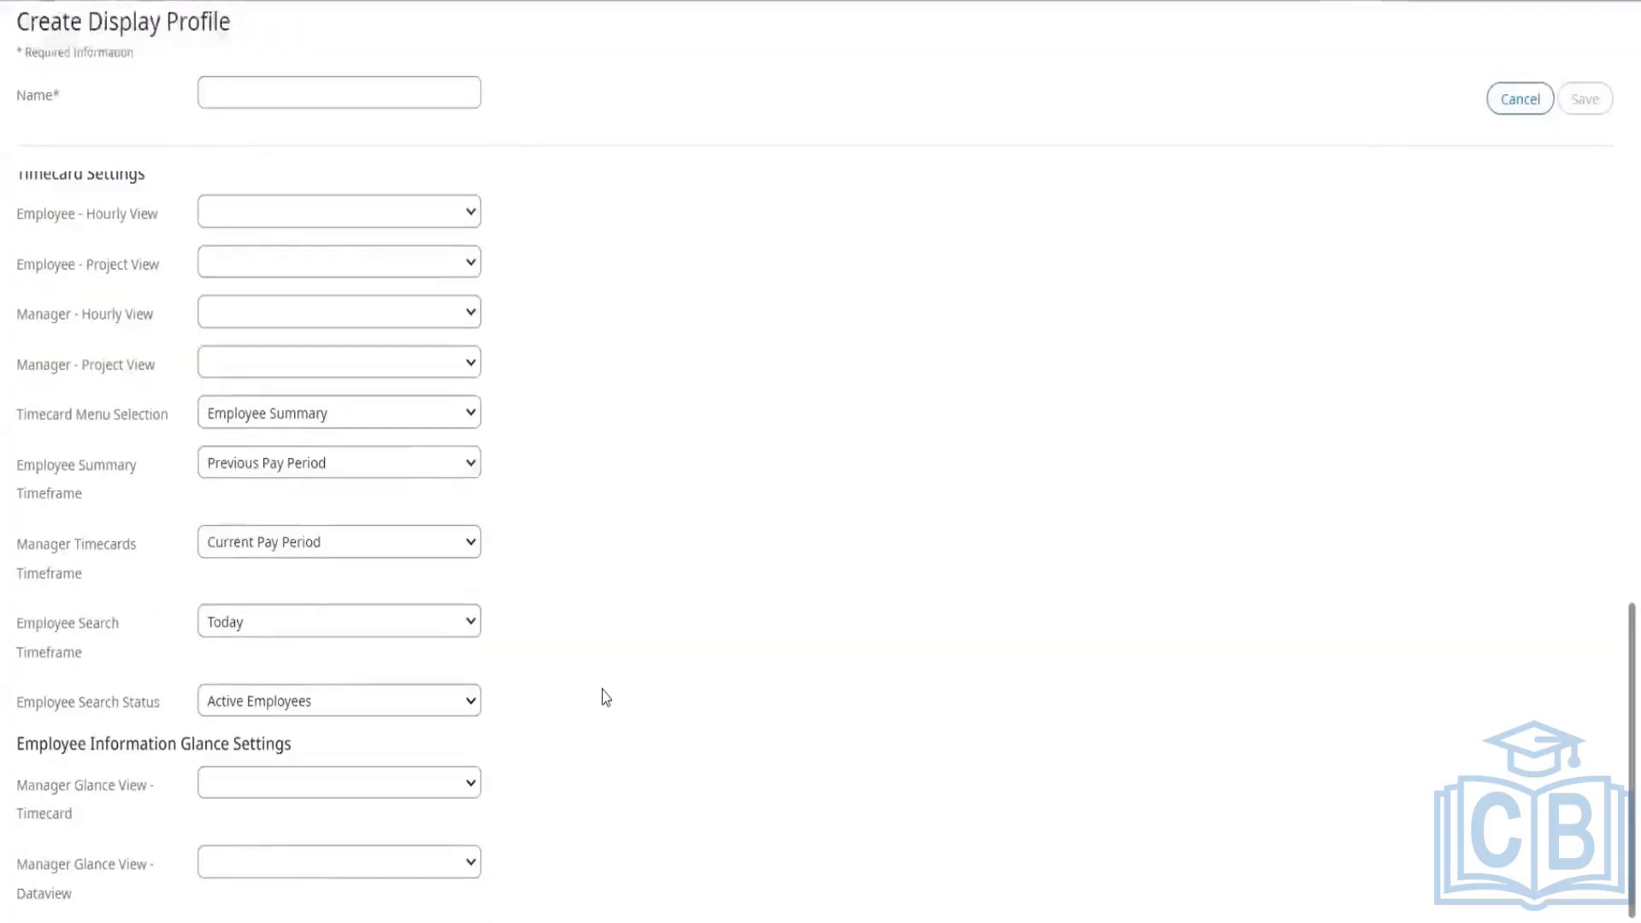
pyautogui.scroll(10, 606, 698)
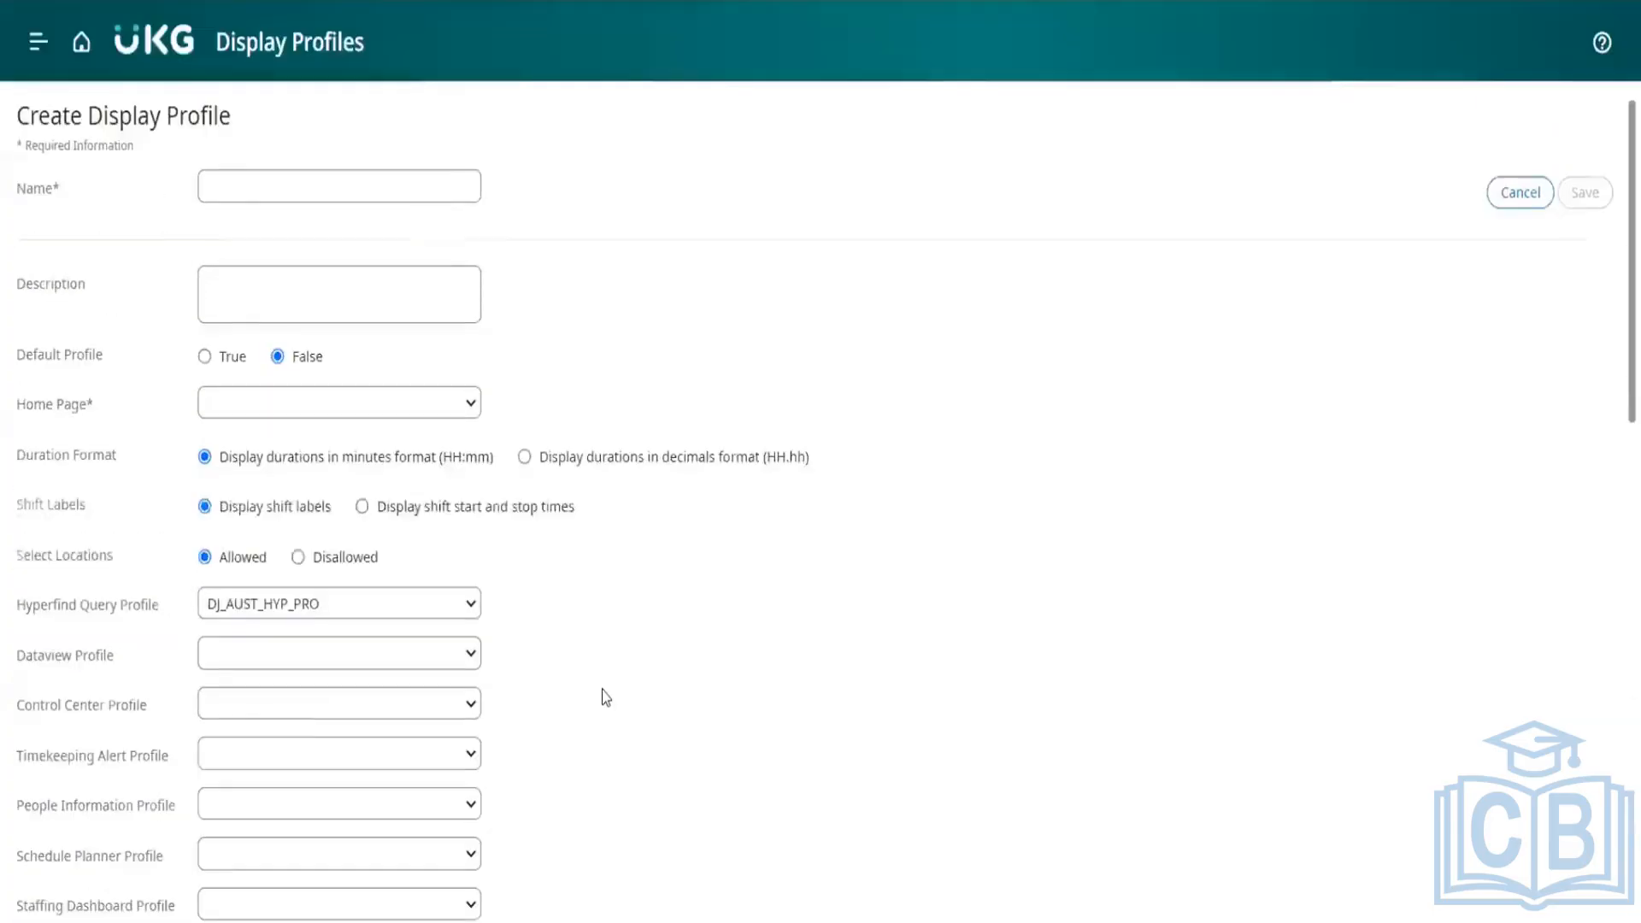
pyautogui.click(80, 62)
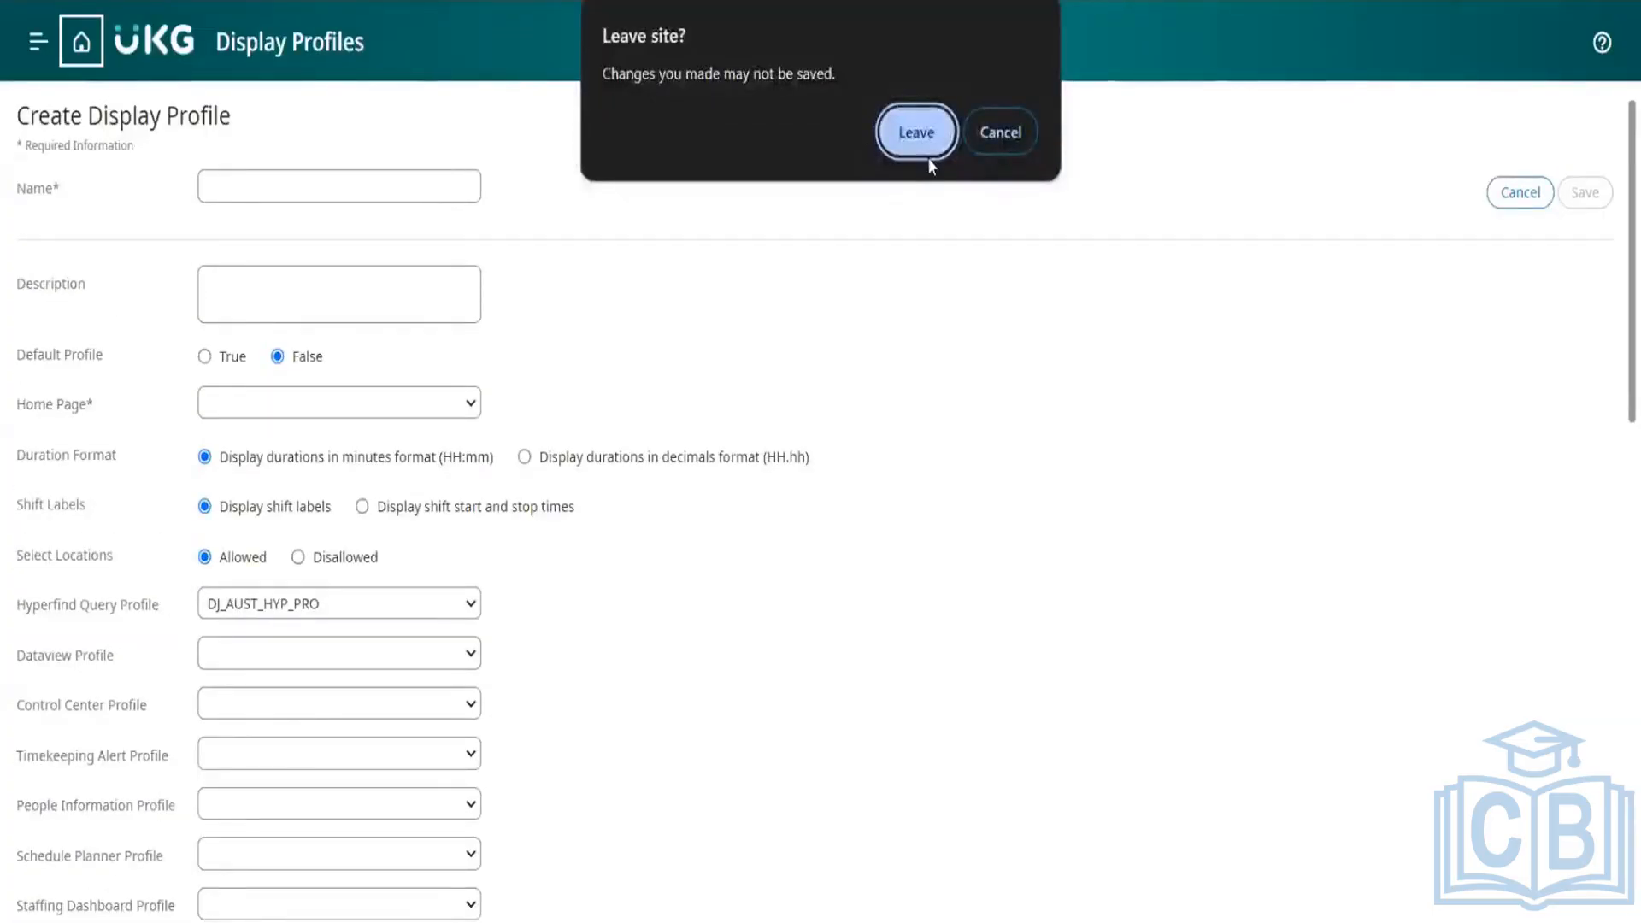
pyautogui.click(910, 127)
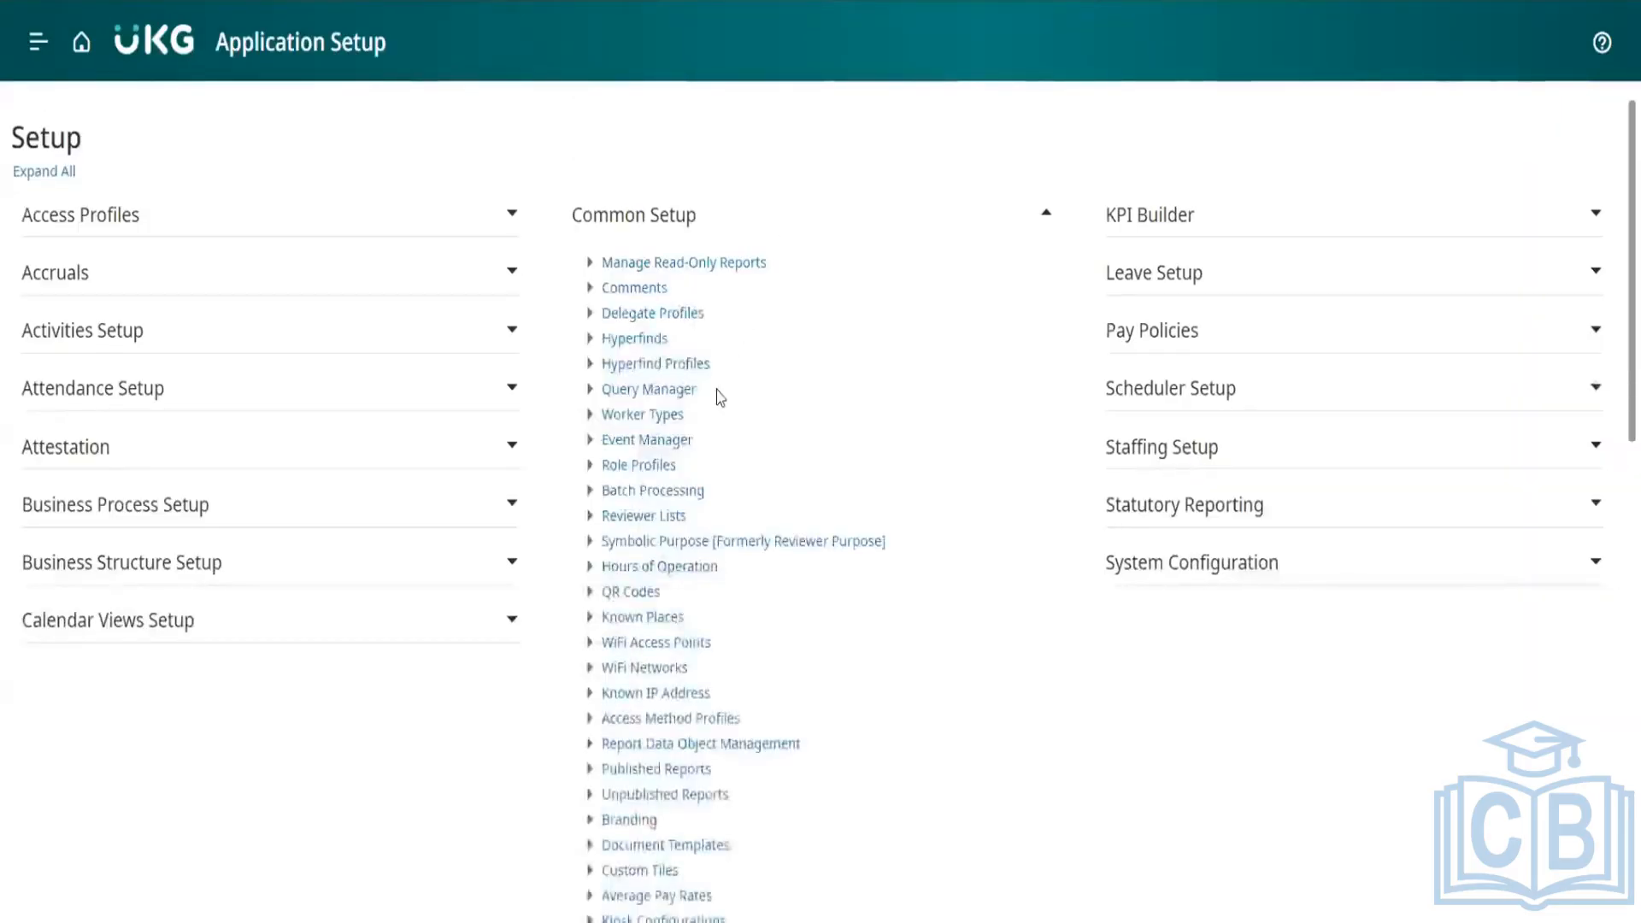
# Step: Open Query Manager under Common Setup and list all personal queries with the * wildcard
pyautogui.scroll(-1, 720, 397)
pyautogui.scroll(-1, 720, 398)
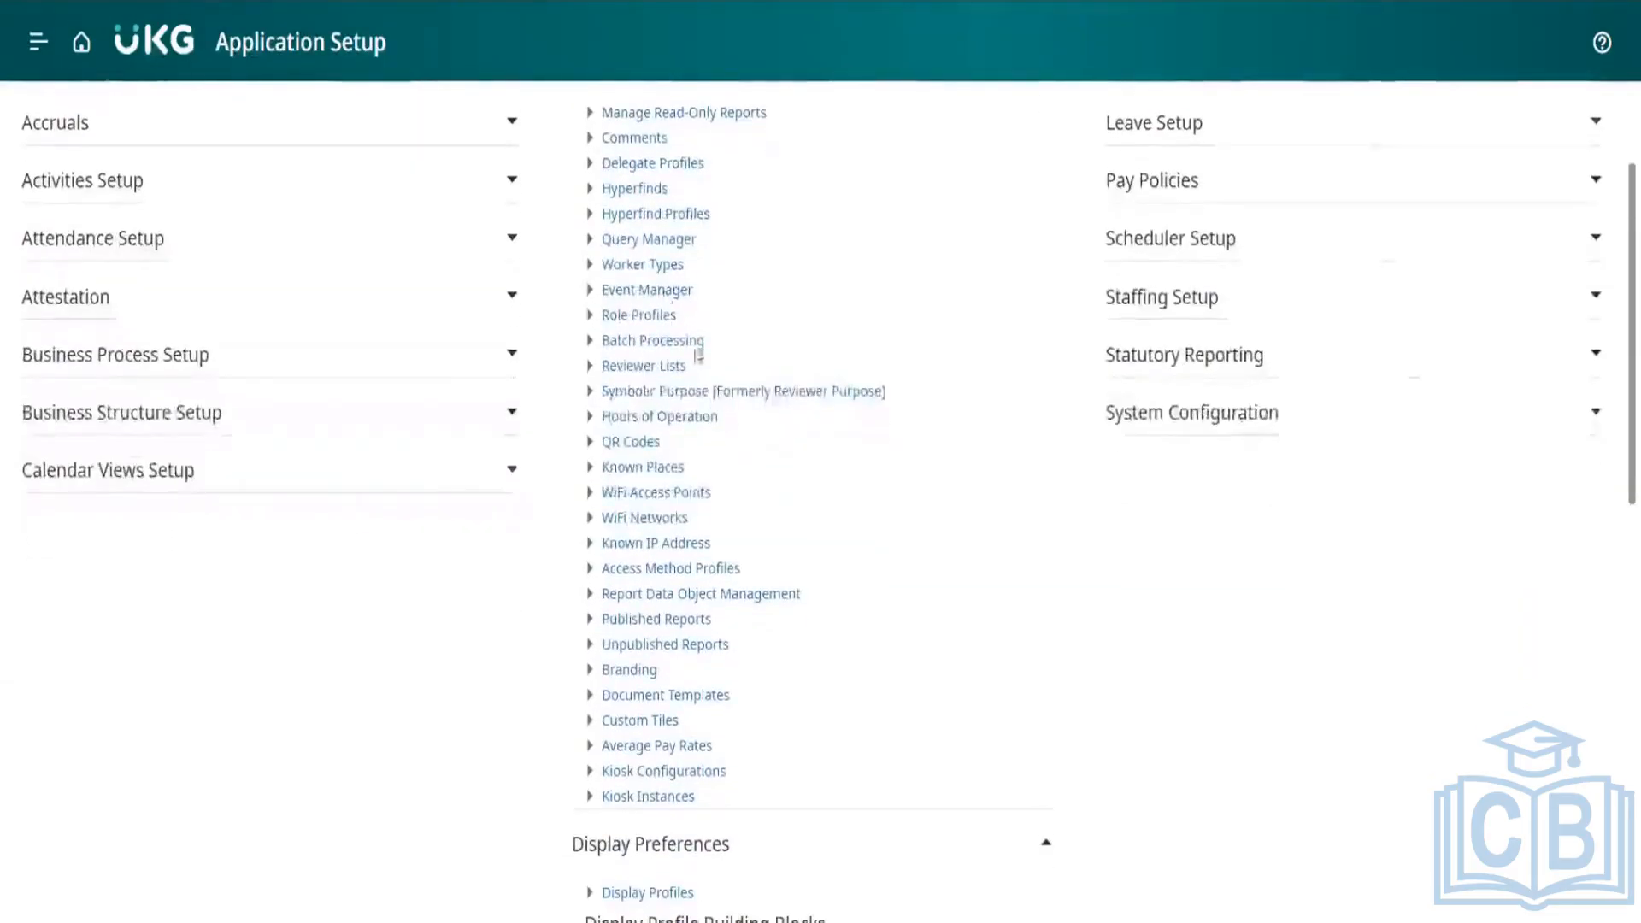
pyautogui.click(647, 243)
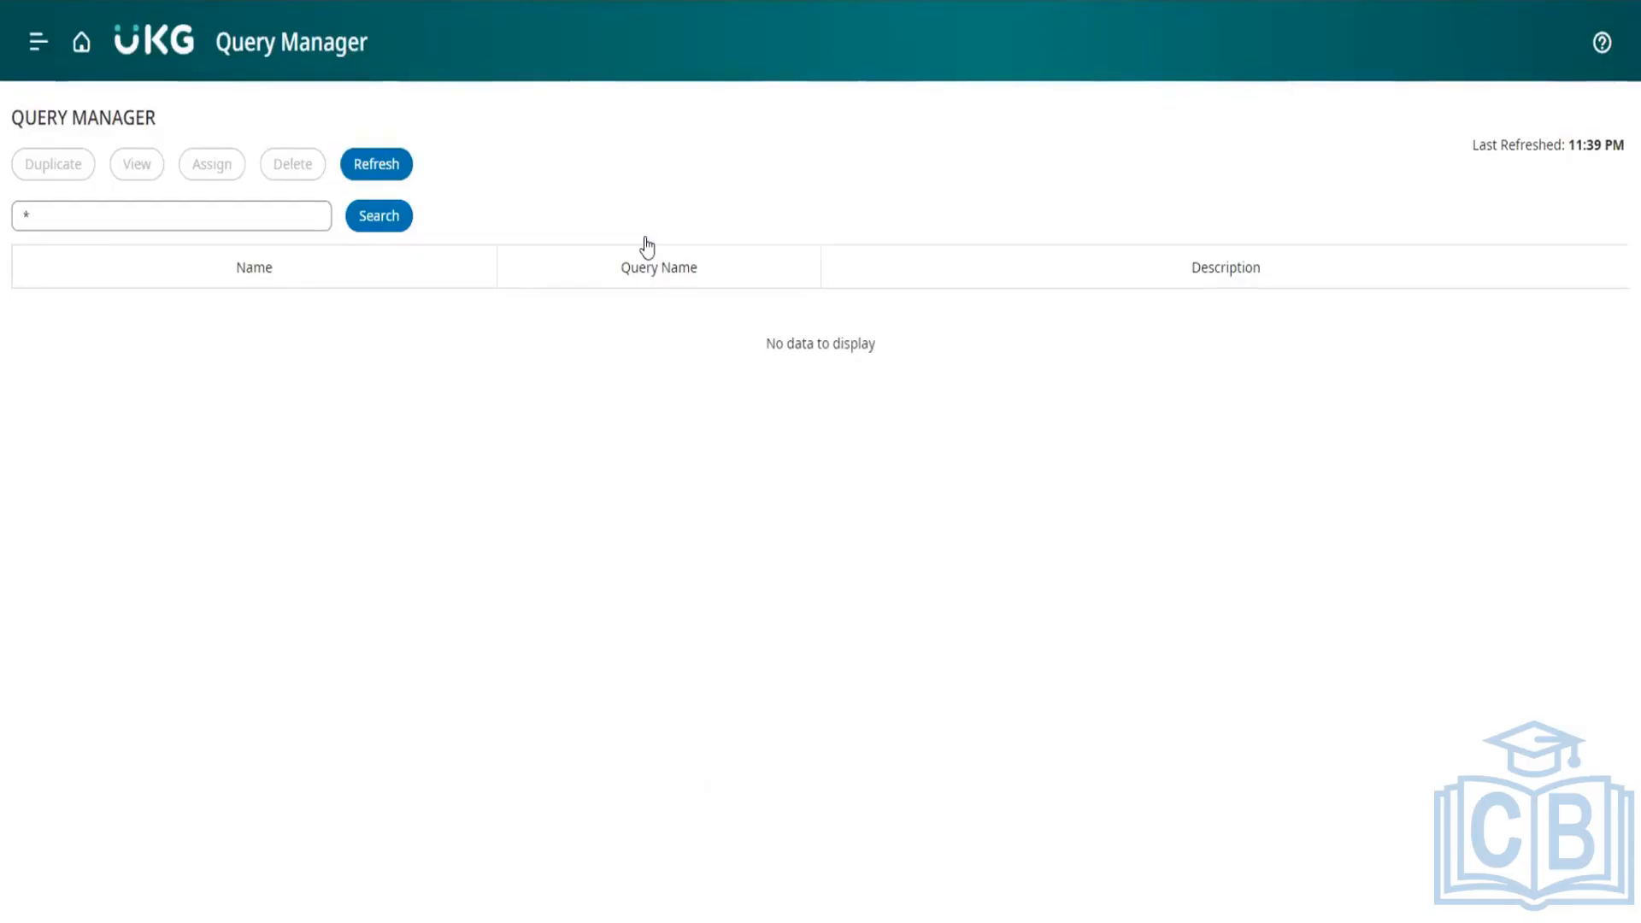
pyautogui.click(377, 222)
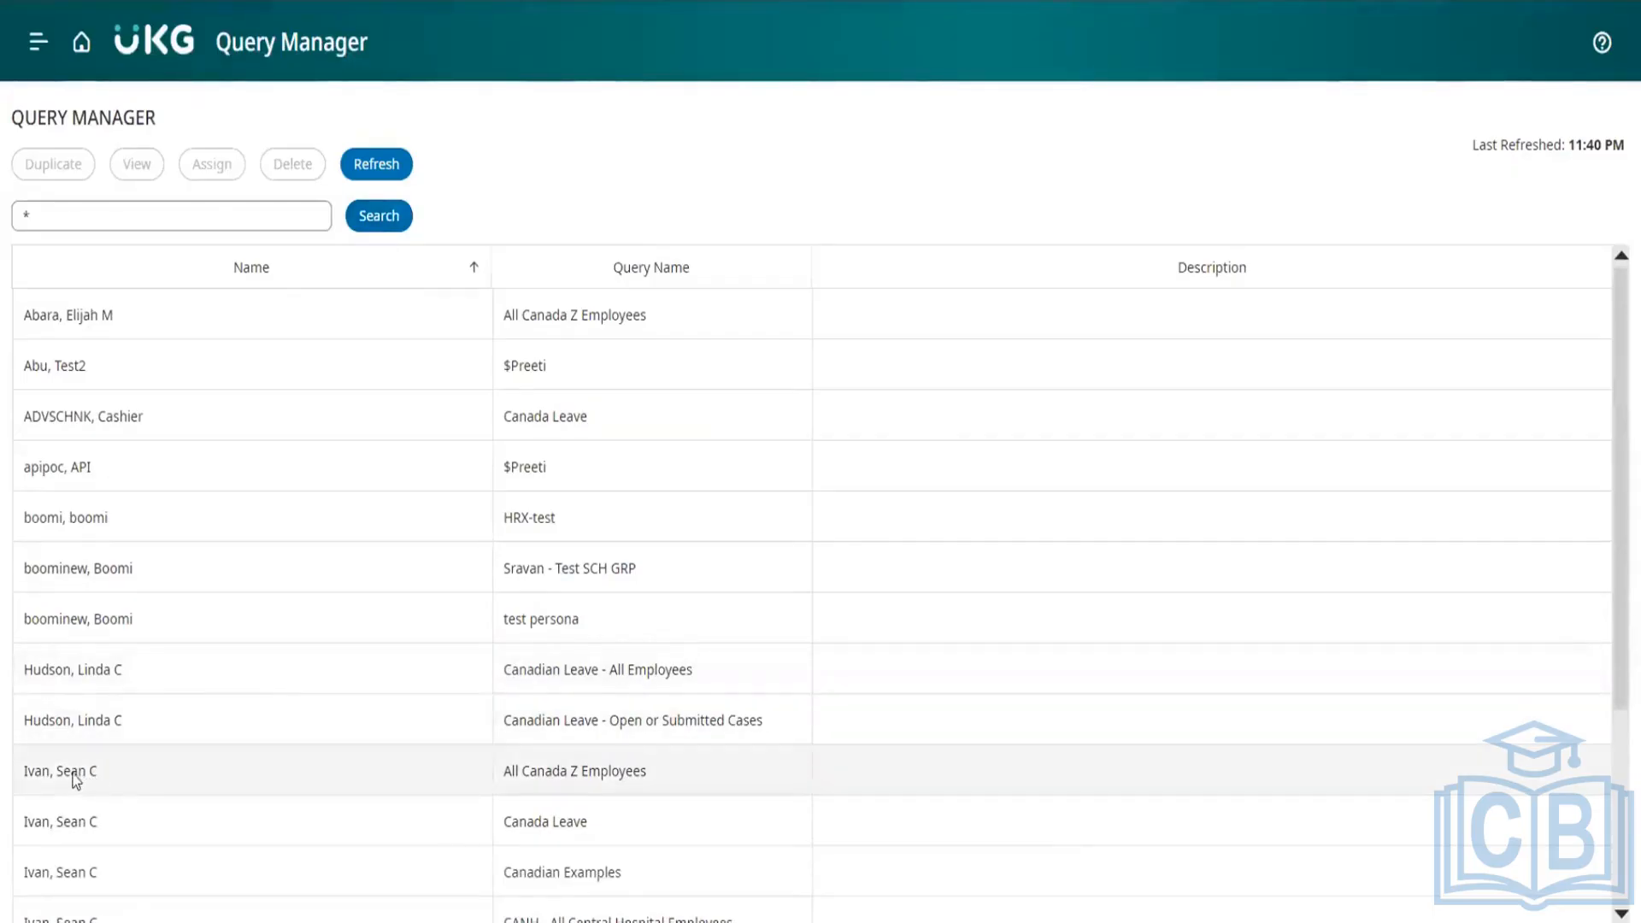
pyautogui.scroll(-3, 98, 772)
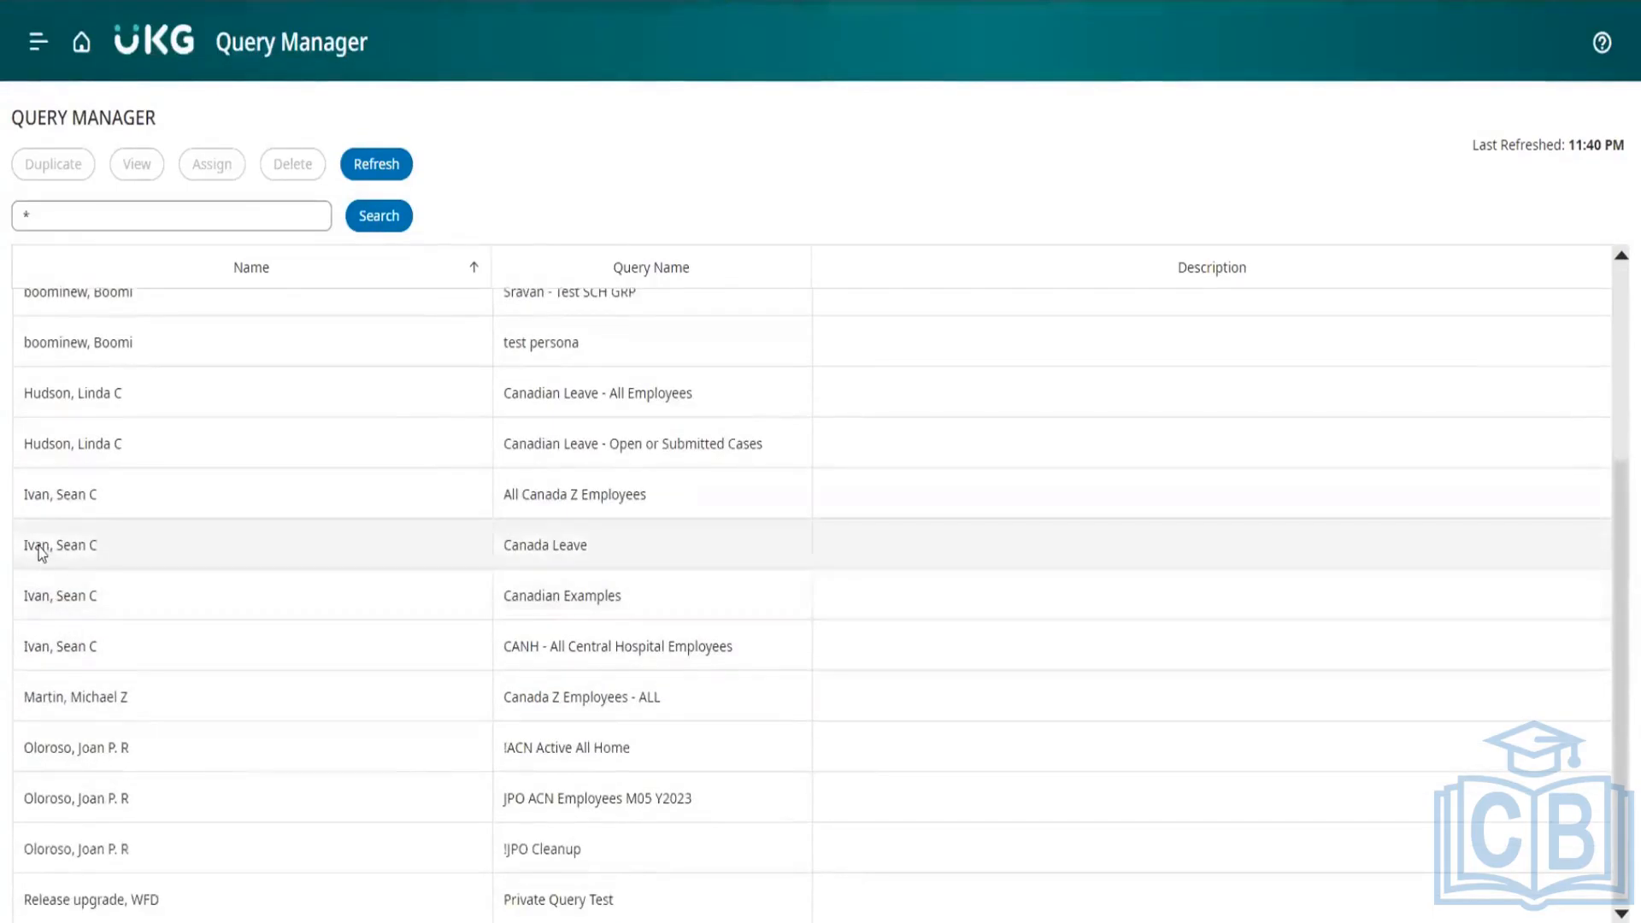
pyautogui.click(41, 552)
pyautogui.scroll(1, 109, 535)
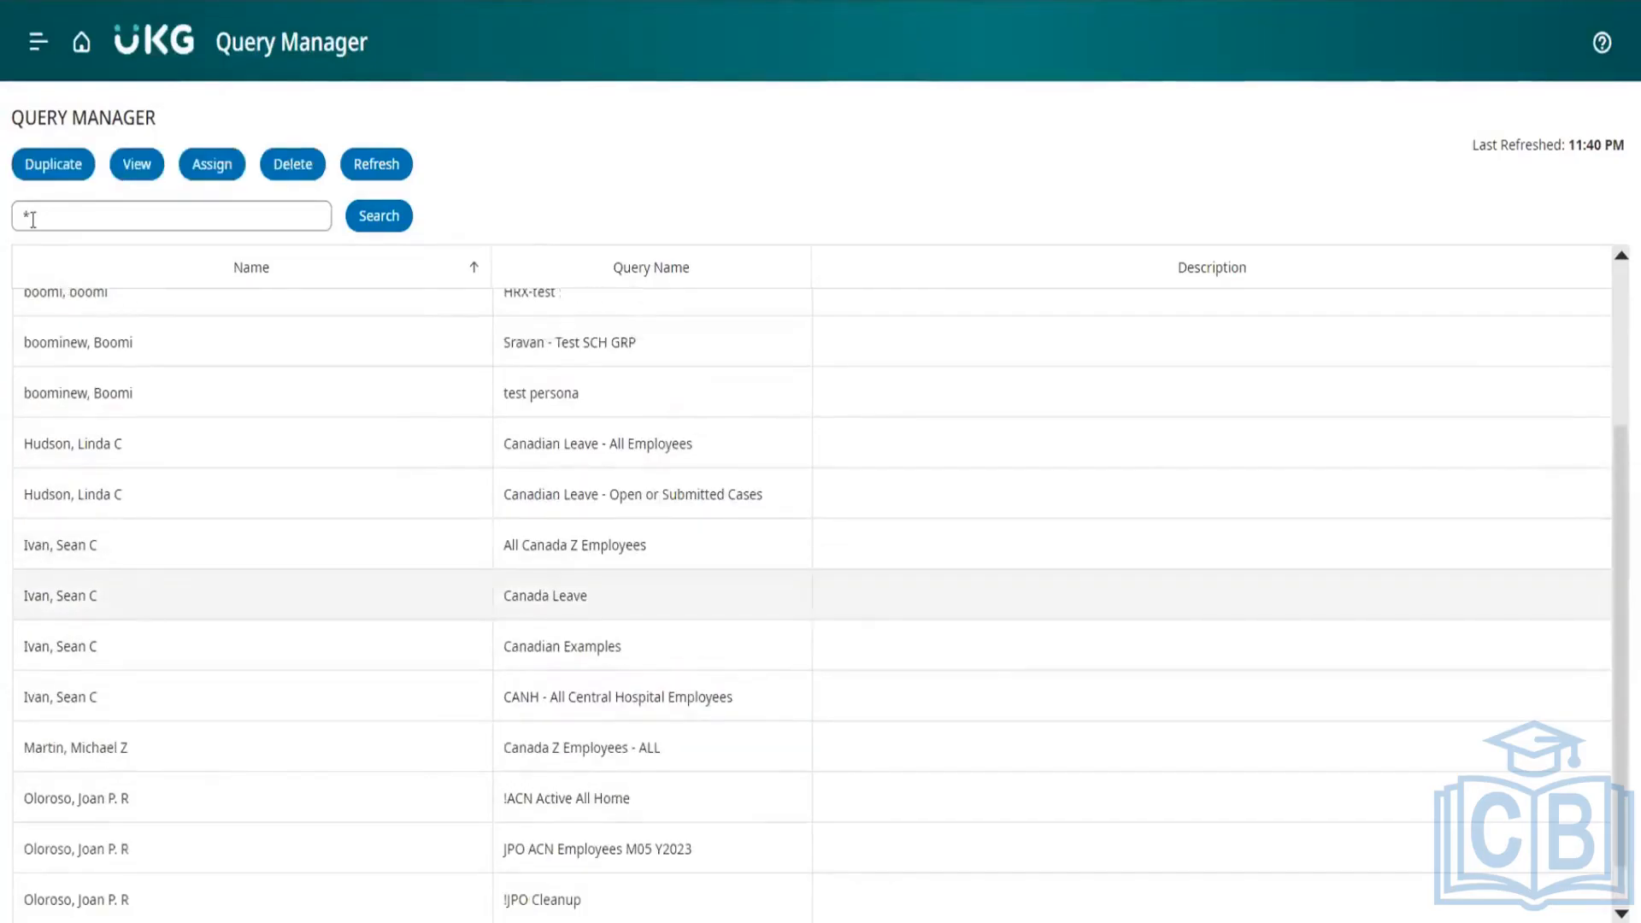
# Step: Search the queries by the surname of the owner of the Canada Leave query
pyautogui.click(25, 217)
pyautogui.write('Ivan')
pyautogui.click(369, 220)
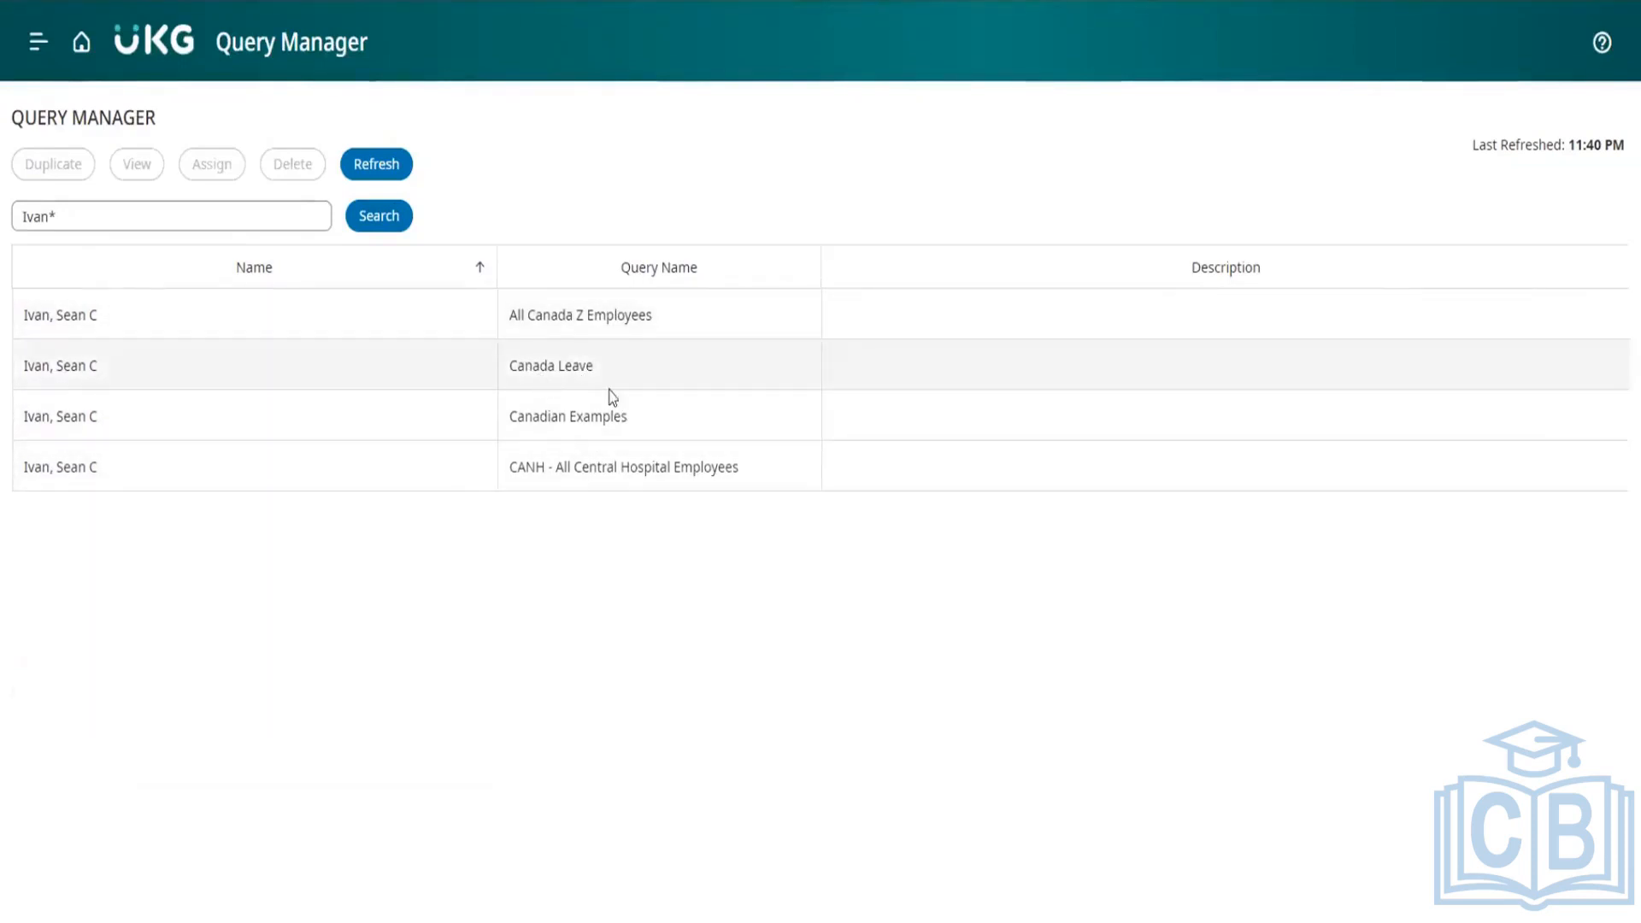
# Step: Assign the Canada Leave query to two people from the employee list and save the assignment
pyautogui.click(437, 379)
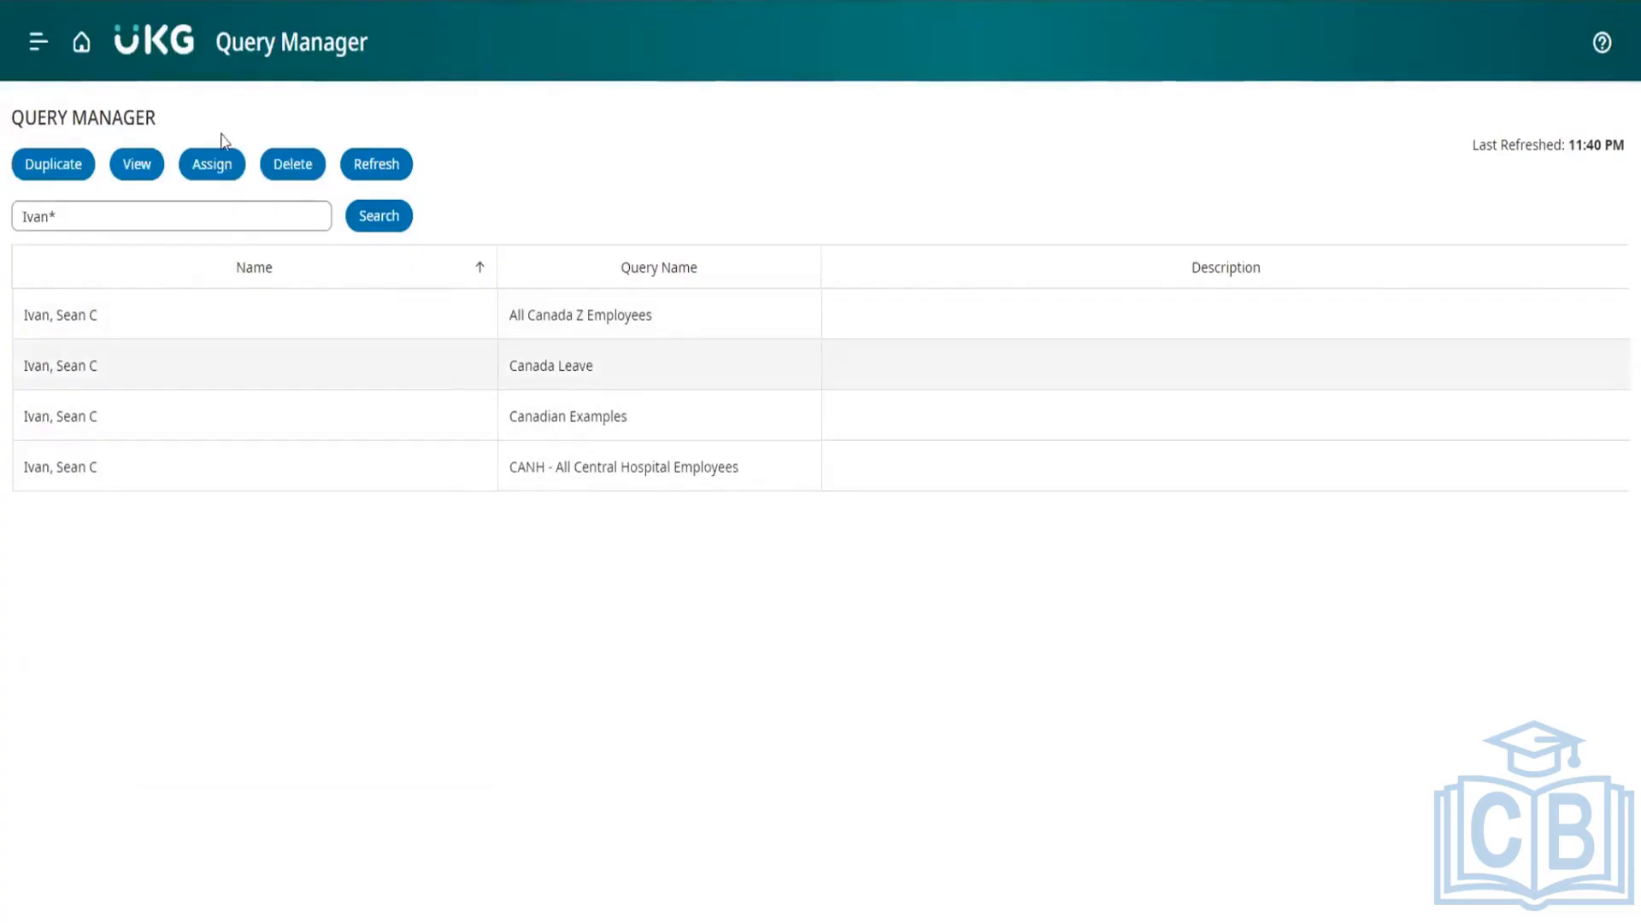
pyautogui.click(210, 170)
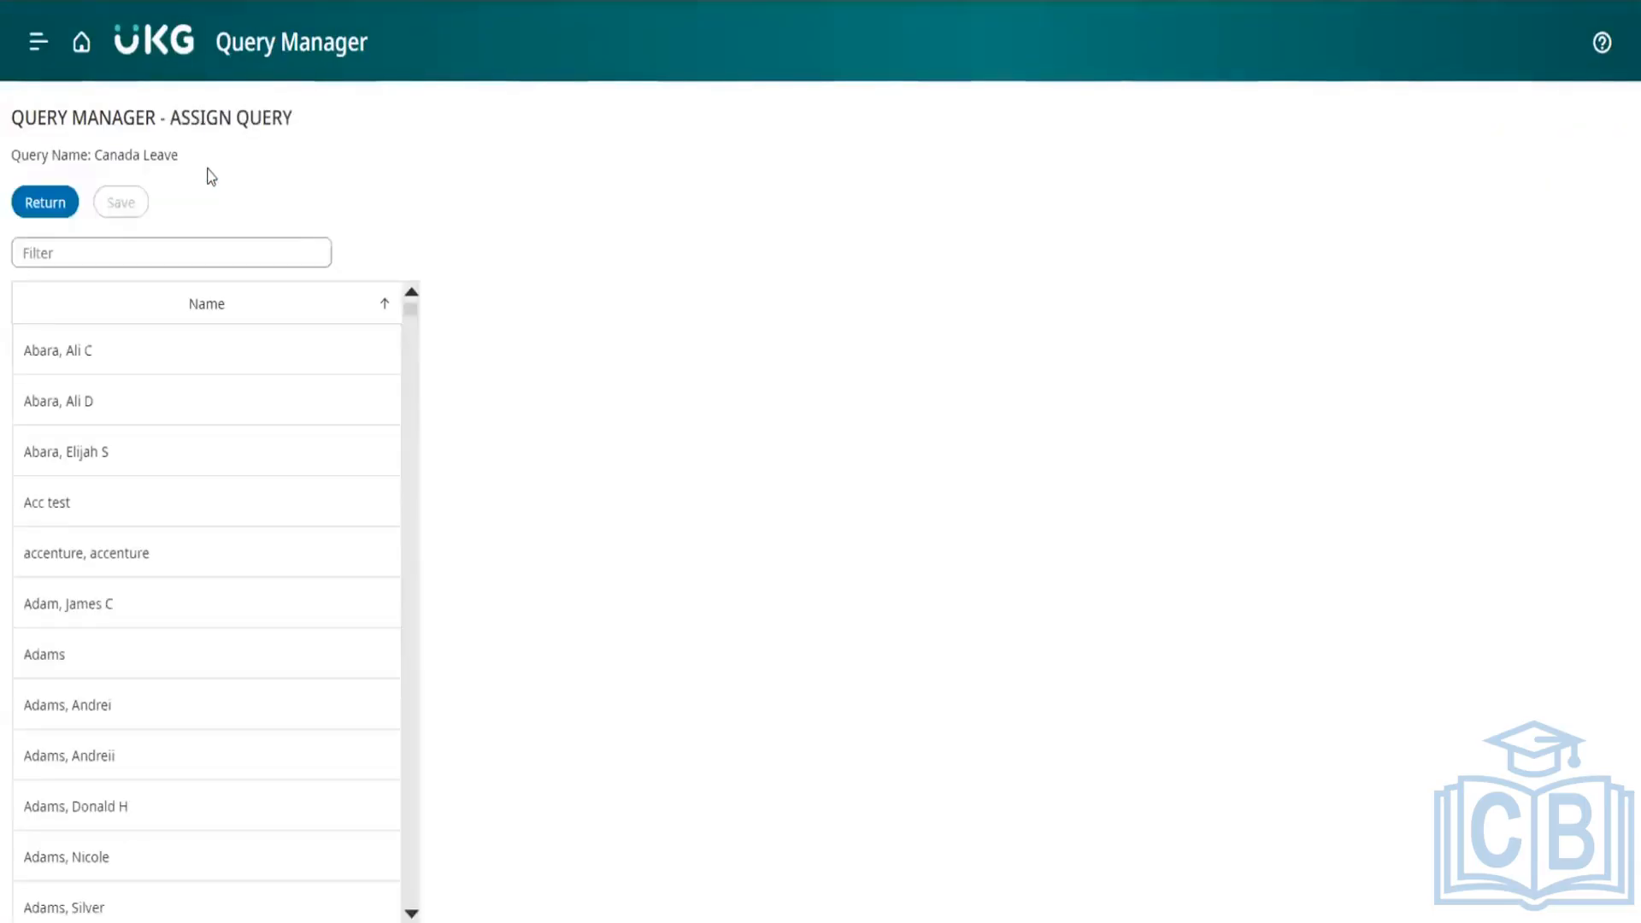
pyautogui.click(151, 360)
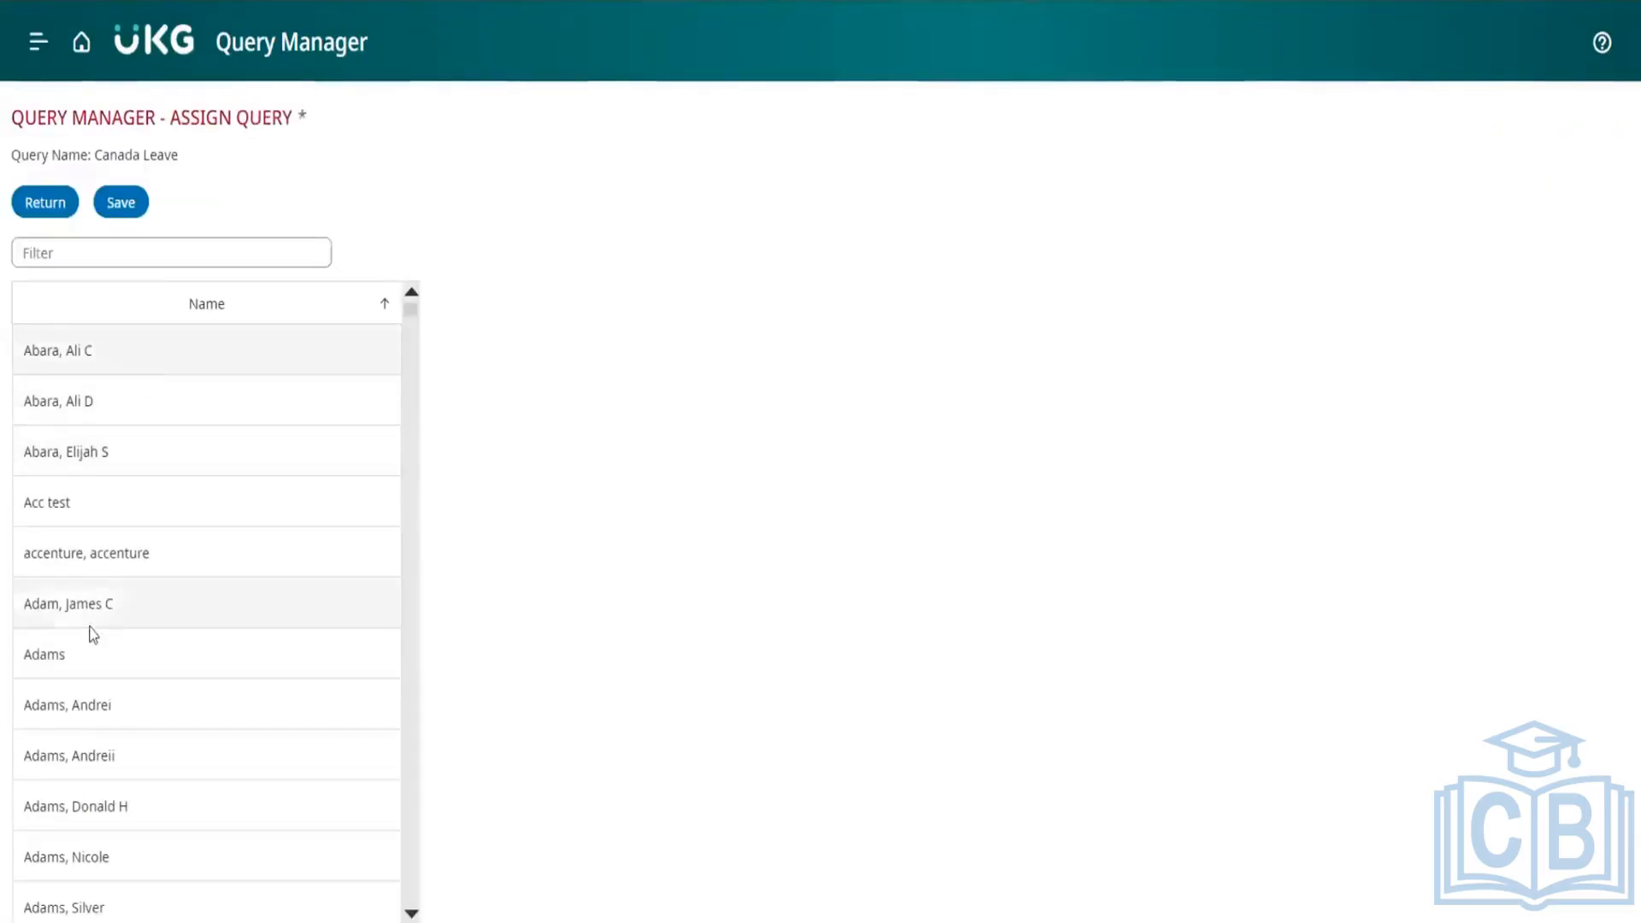
pyautogui.click(80, 658)
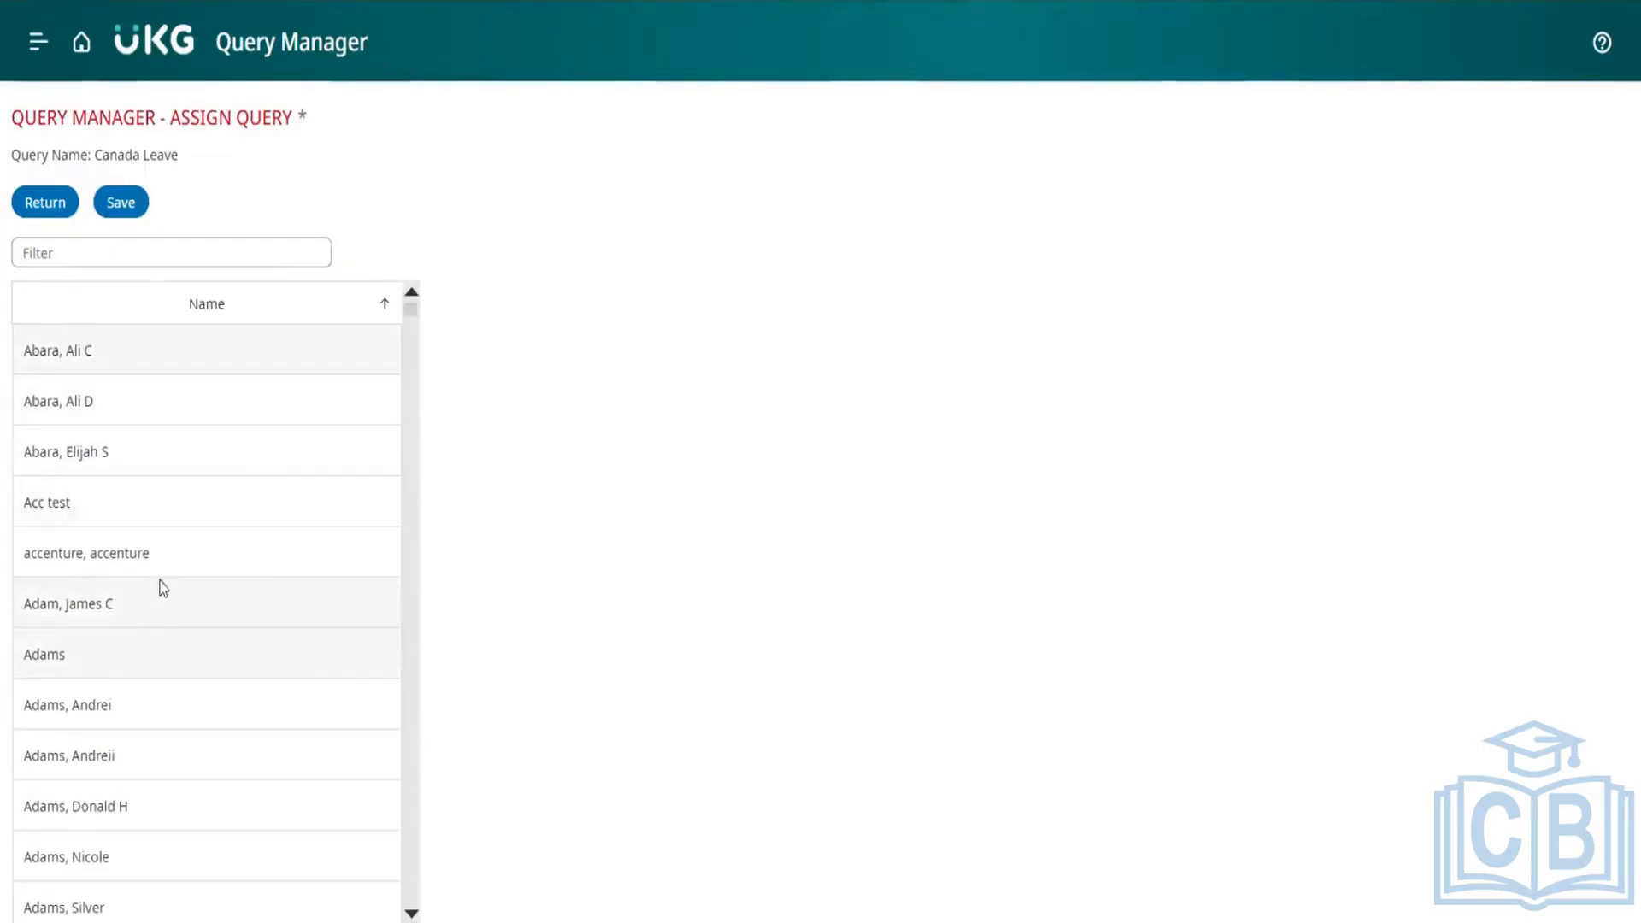
pyautogui.click(124, 204)
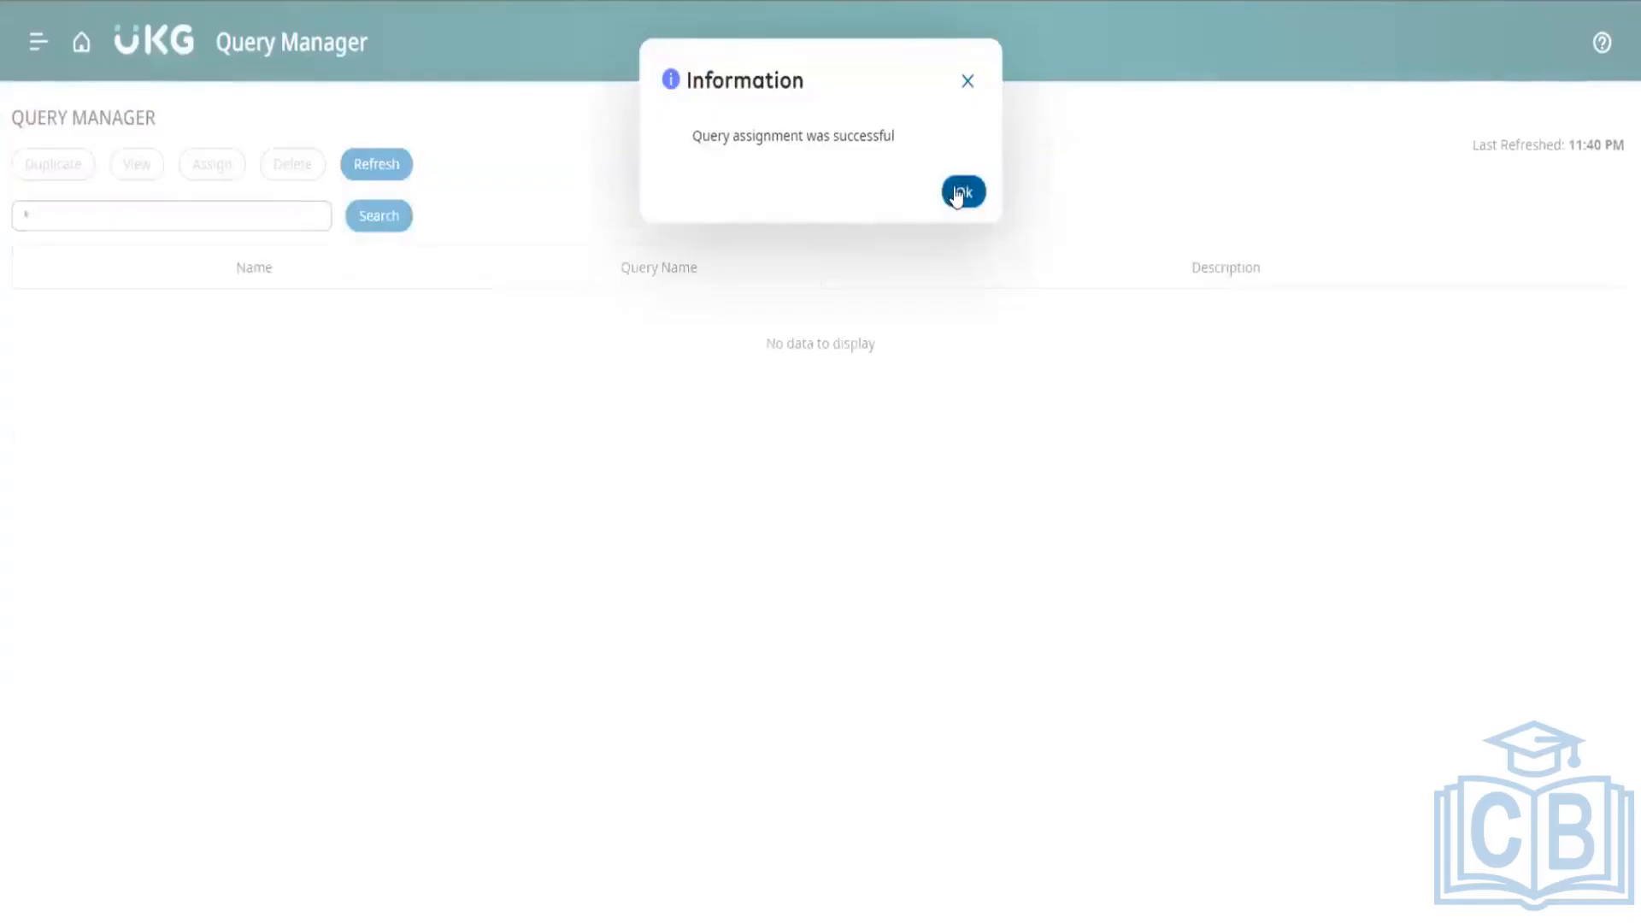
# Step: List all personal queries again with the * wildcard and delete the Canada Leave query in the fourth row
pyautogui.click(958, 190)
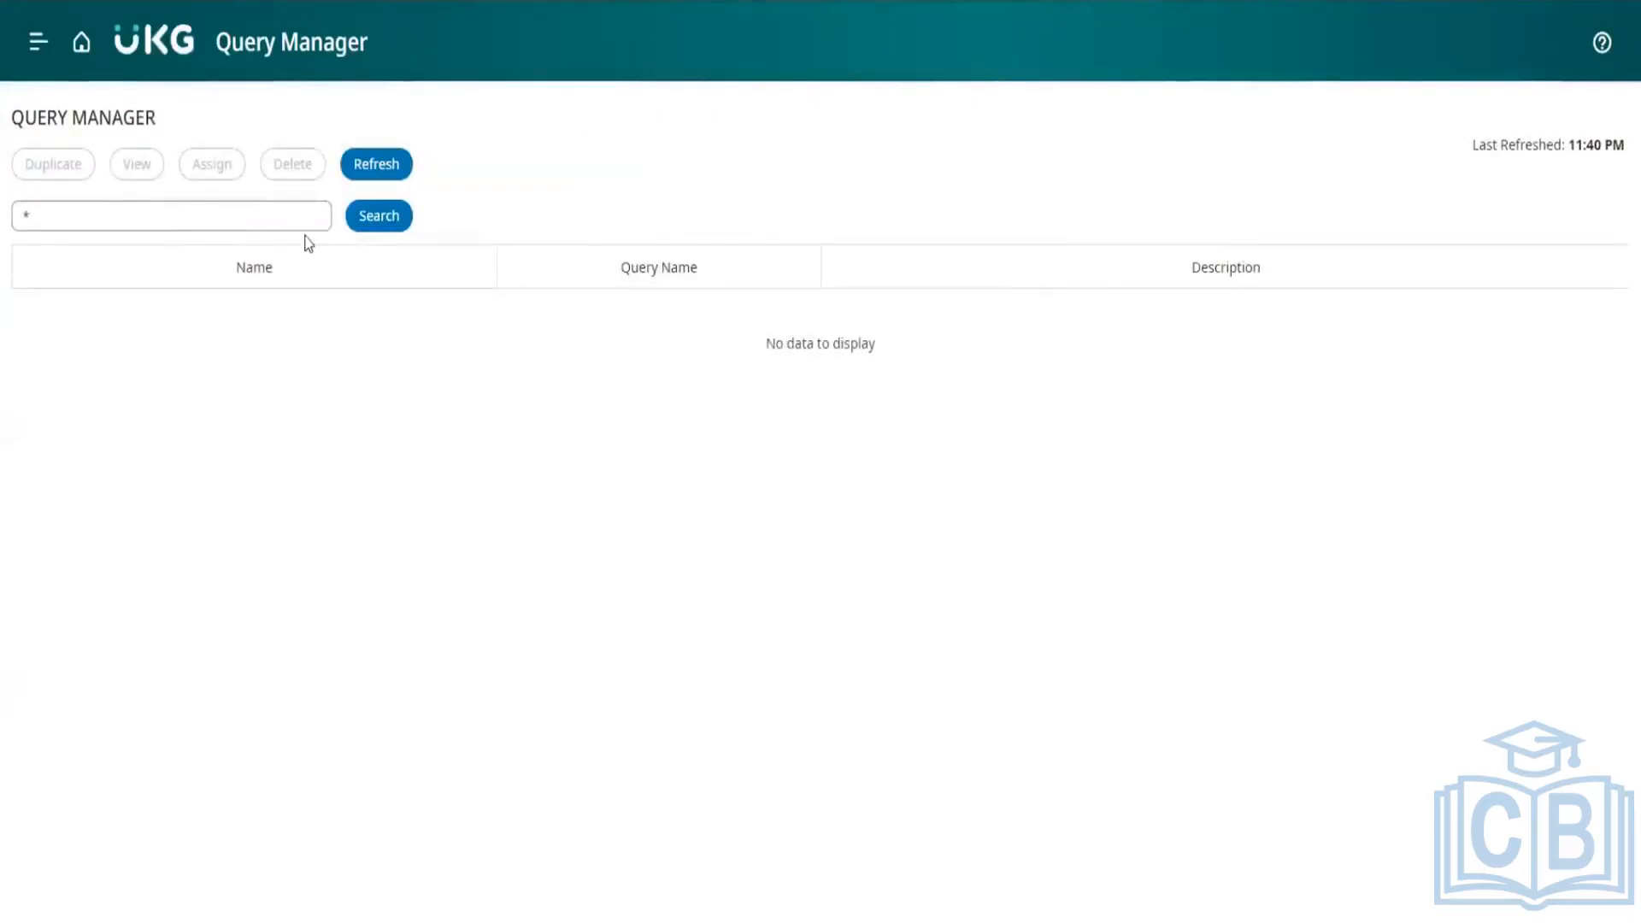
pyautogui.click(366, 217)
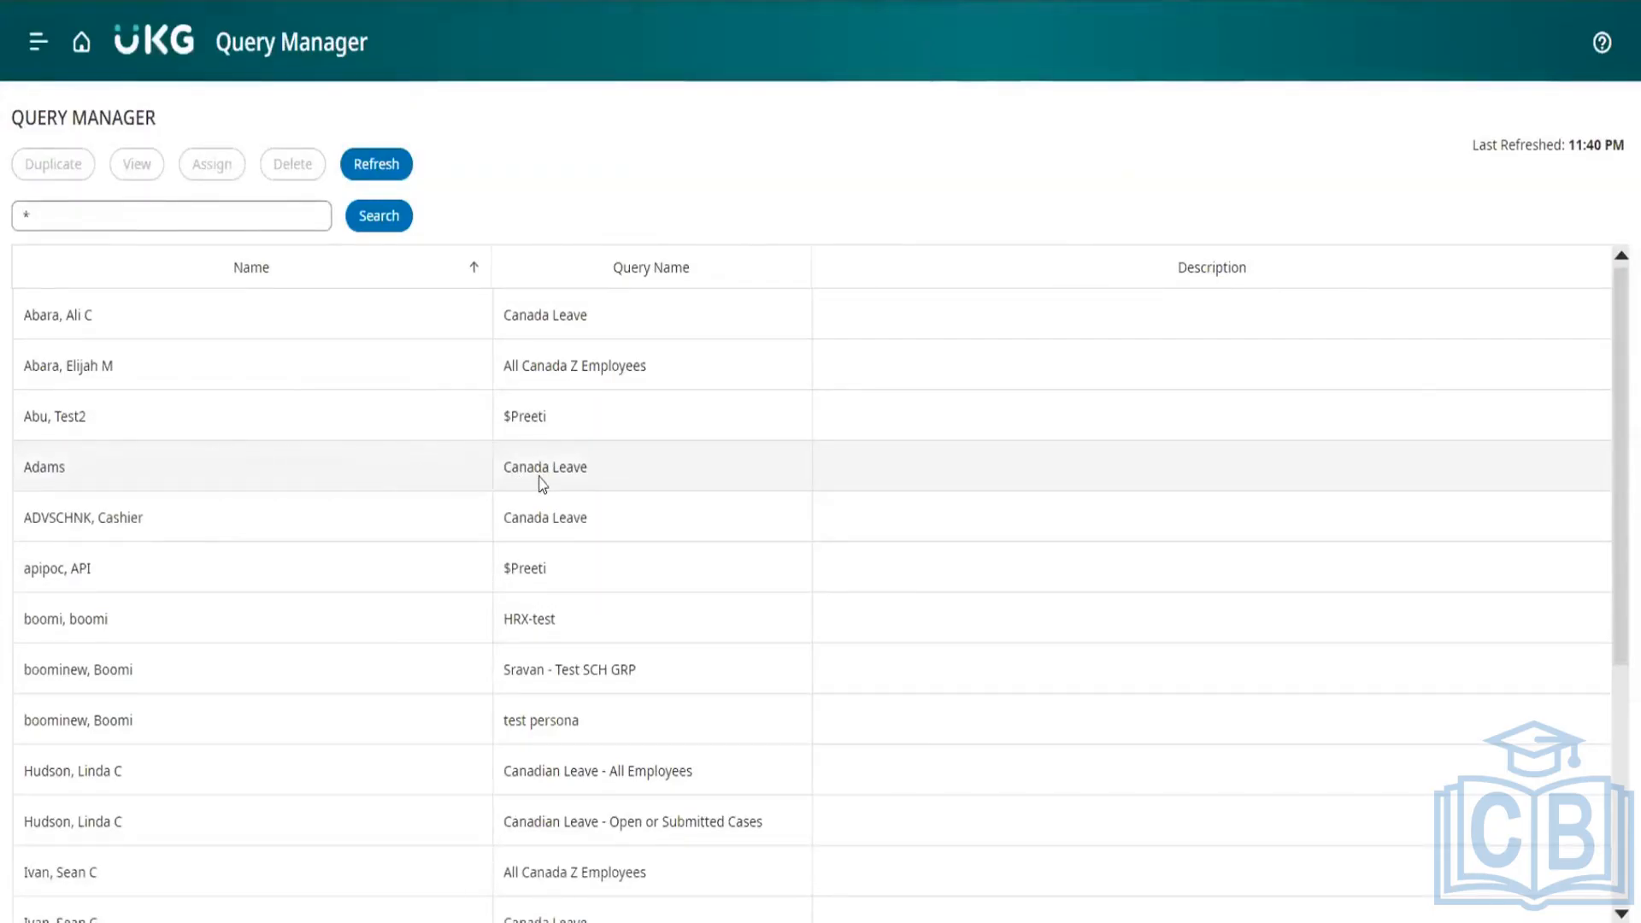
pyautogui.click(440, 476)
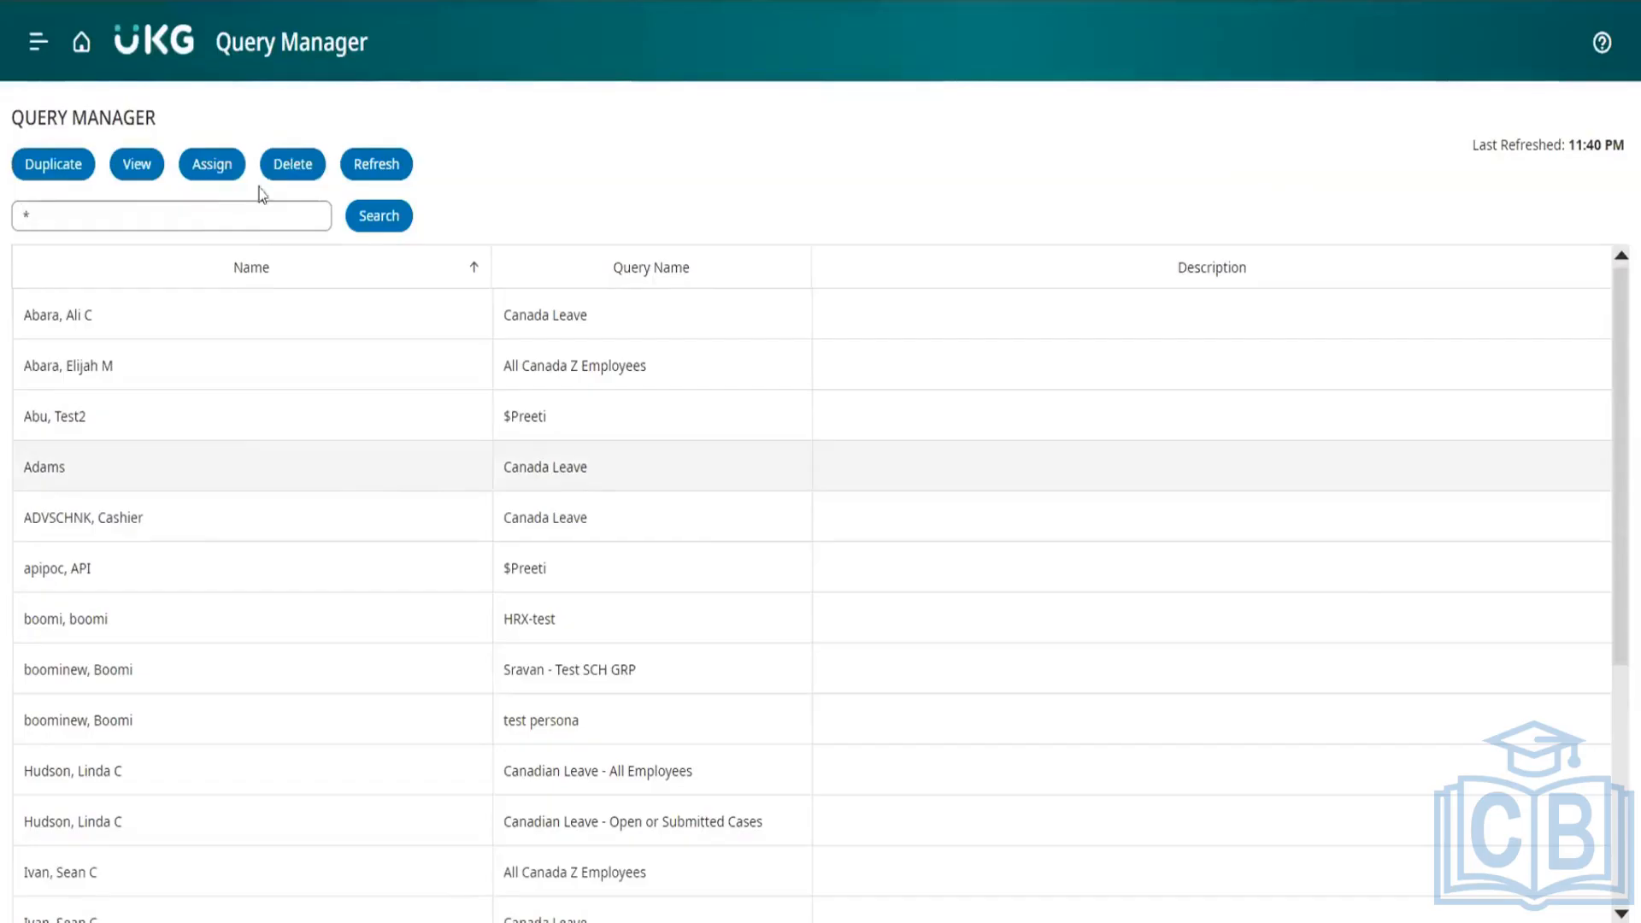
pyautogui.click(284, 165)
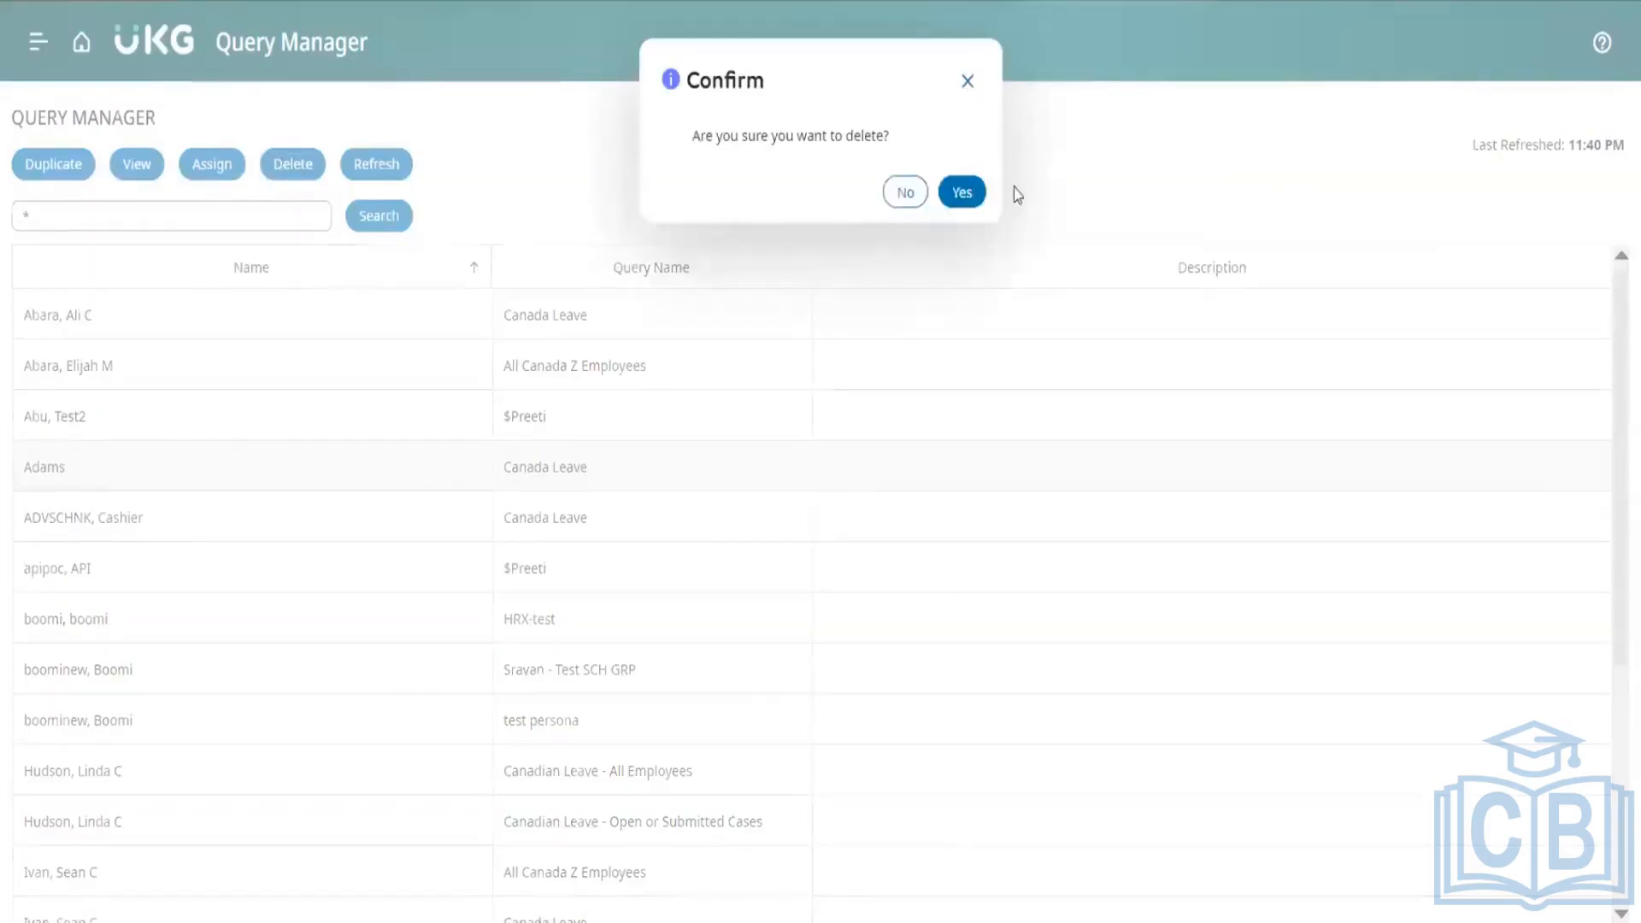
pyautogui.click(963, 204)
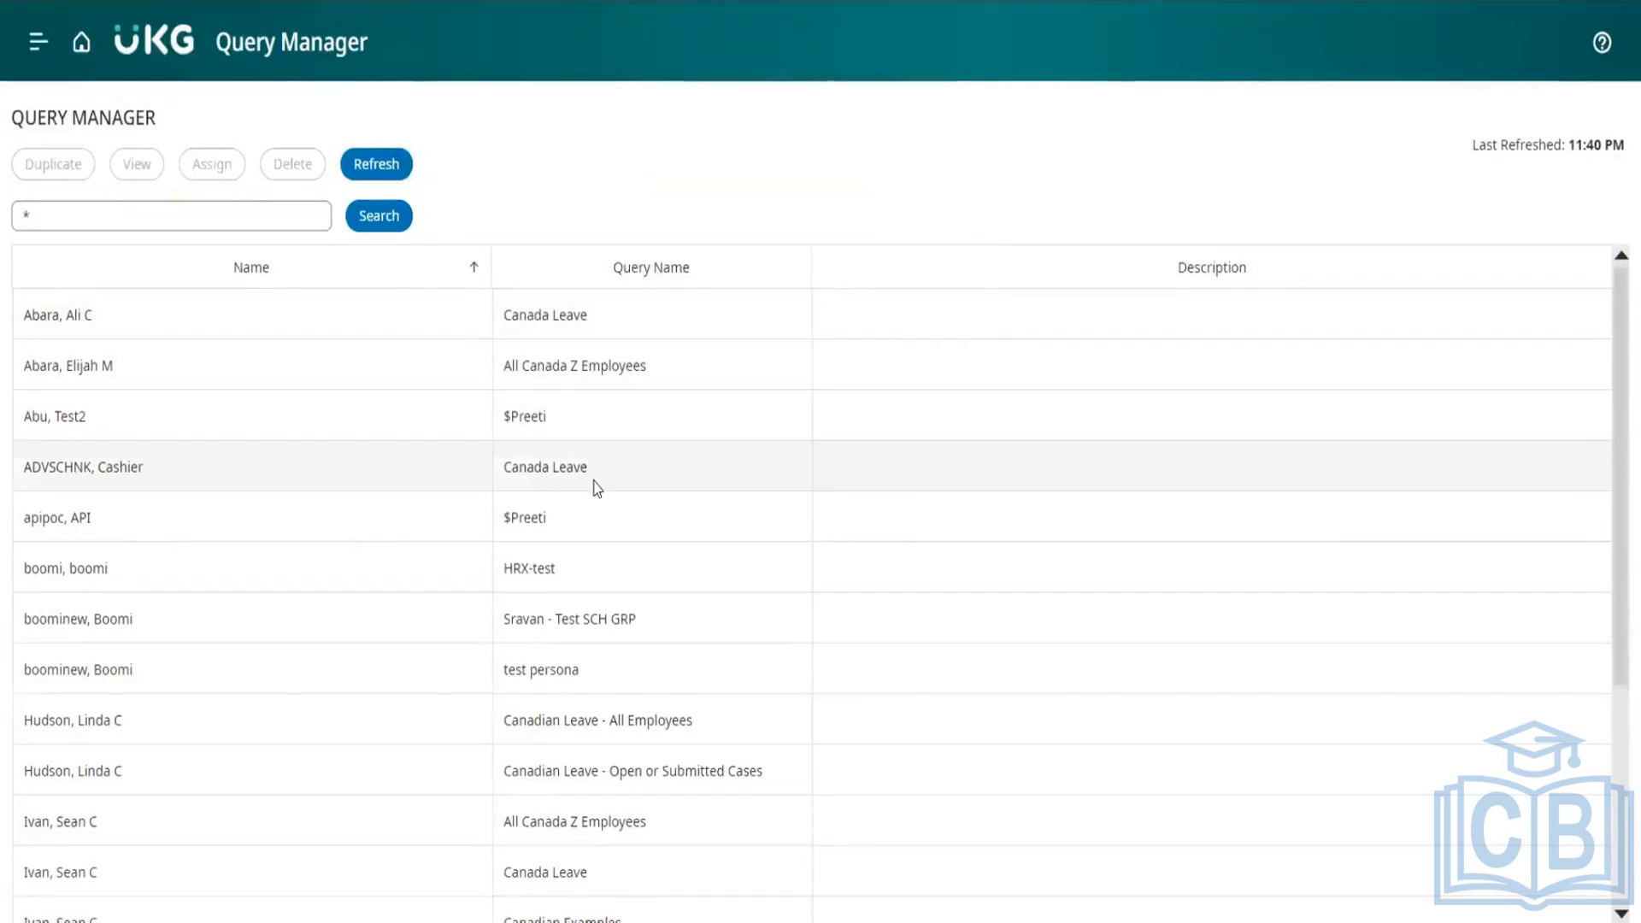
pyautogui.scroll(-4, 465, 630)
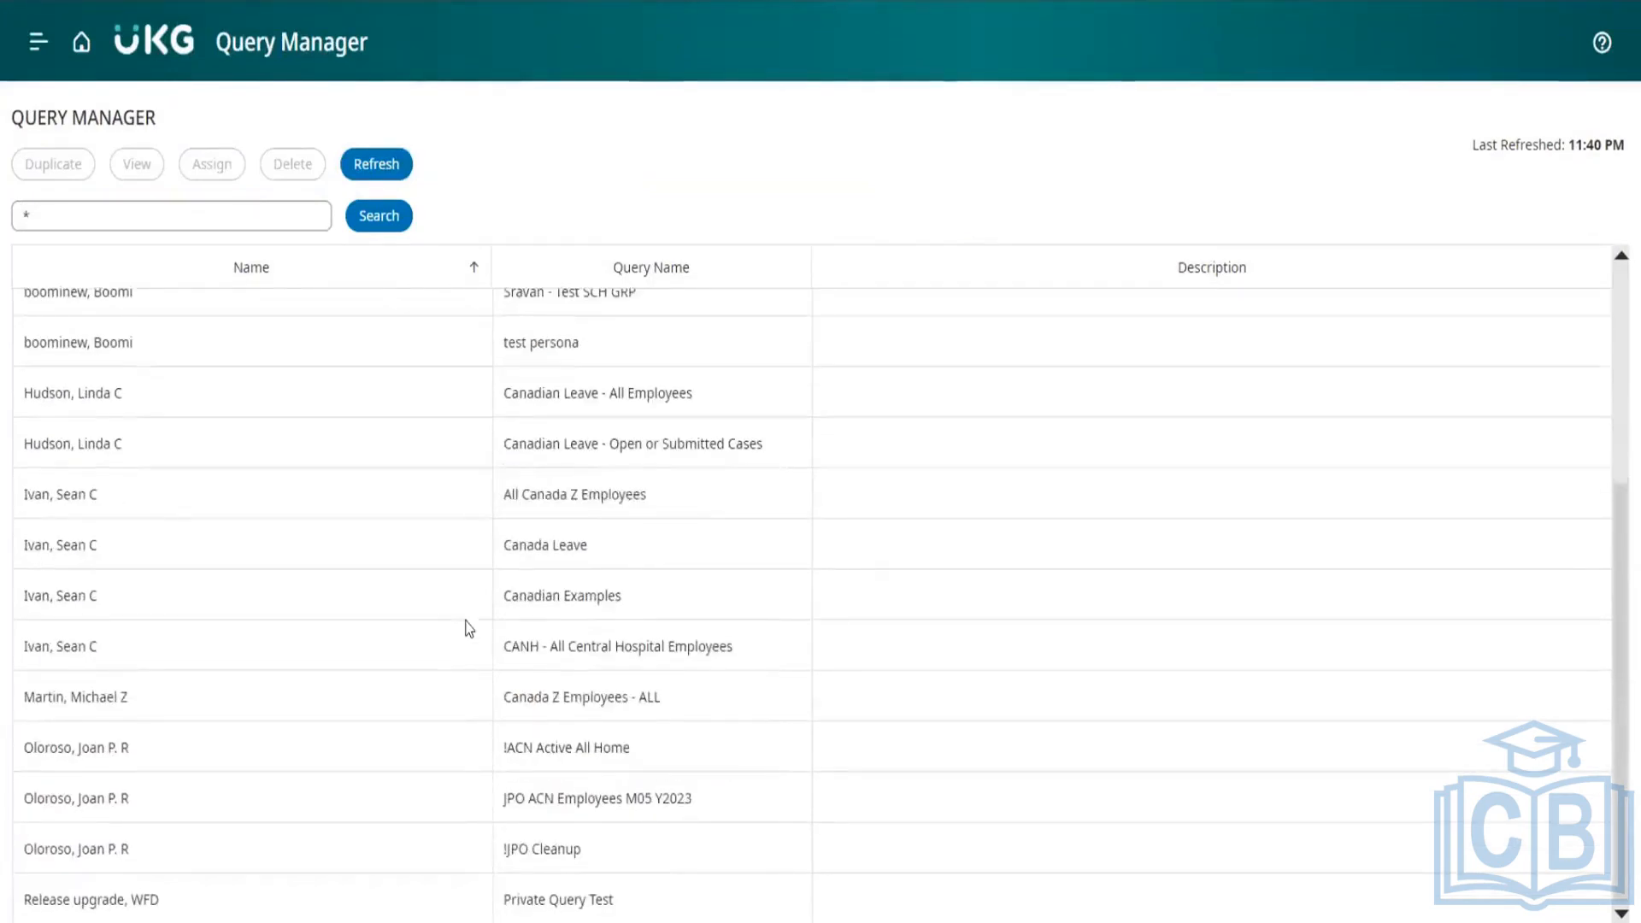
pyautogui.scroll(4, 468, 629)
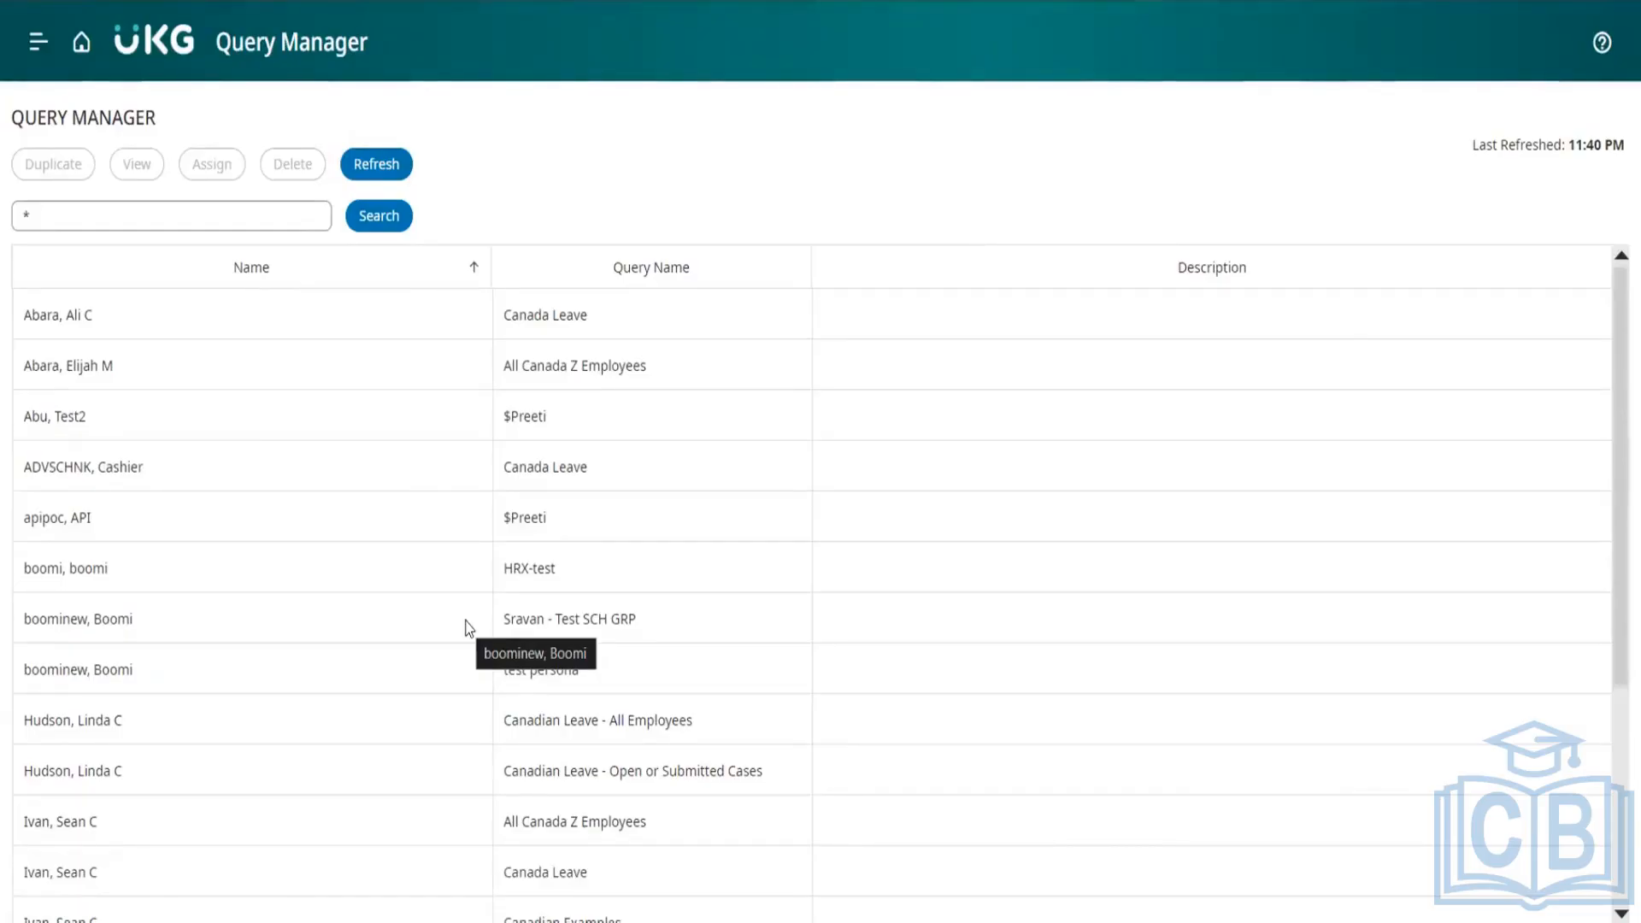
# Step: Return to Application Setup and collapse the Common Setup and Display Preferences sections
pyautogui.click(81, 41)
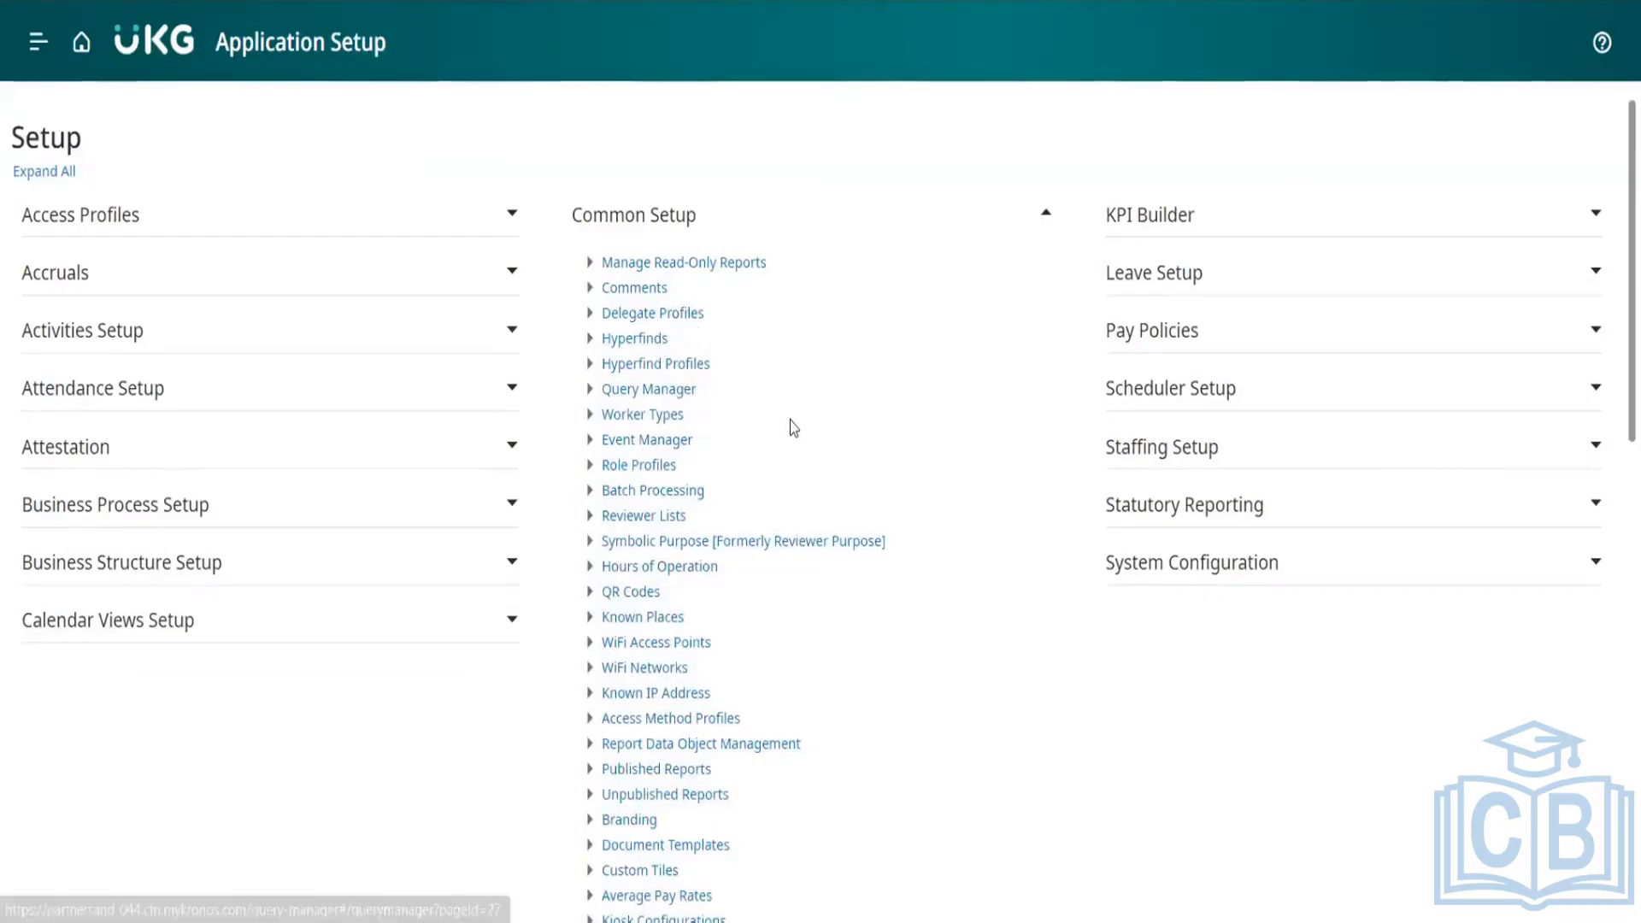
pyautogui.scroll(-2, 793, 427)
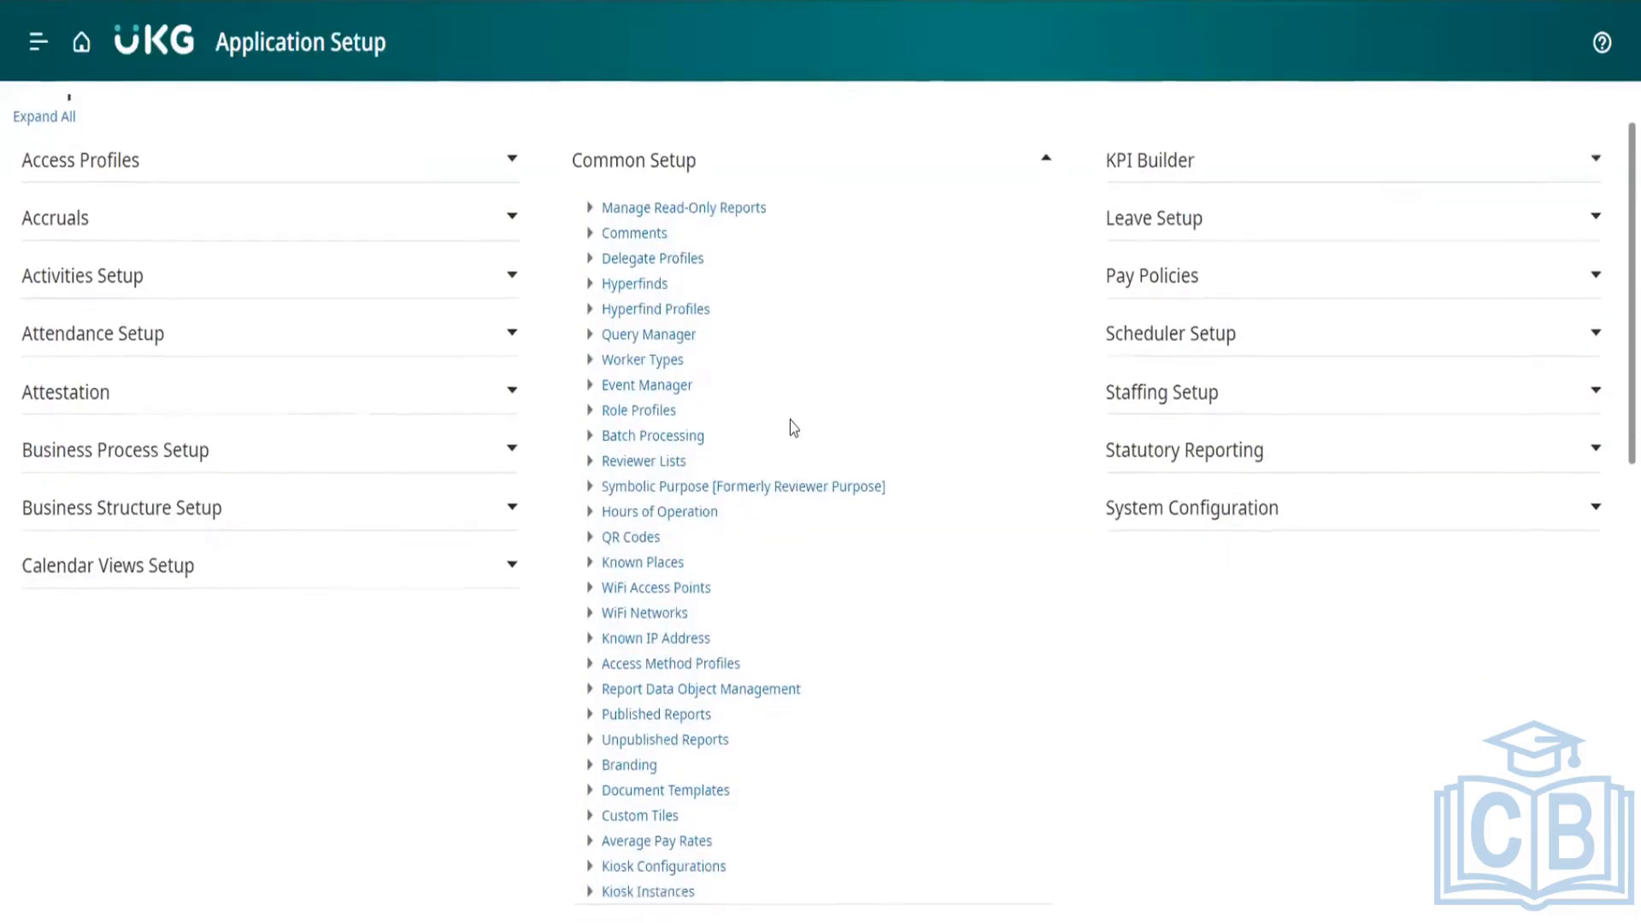
pyautogui.scroll(-2, 794, 428)
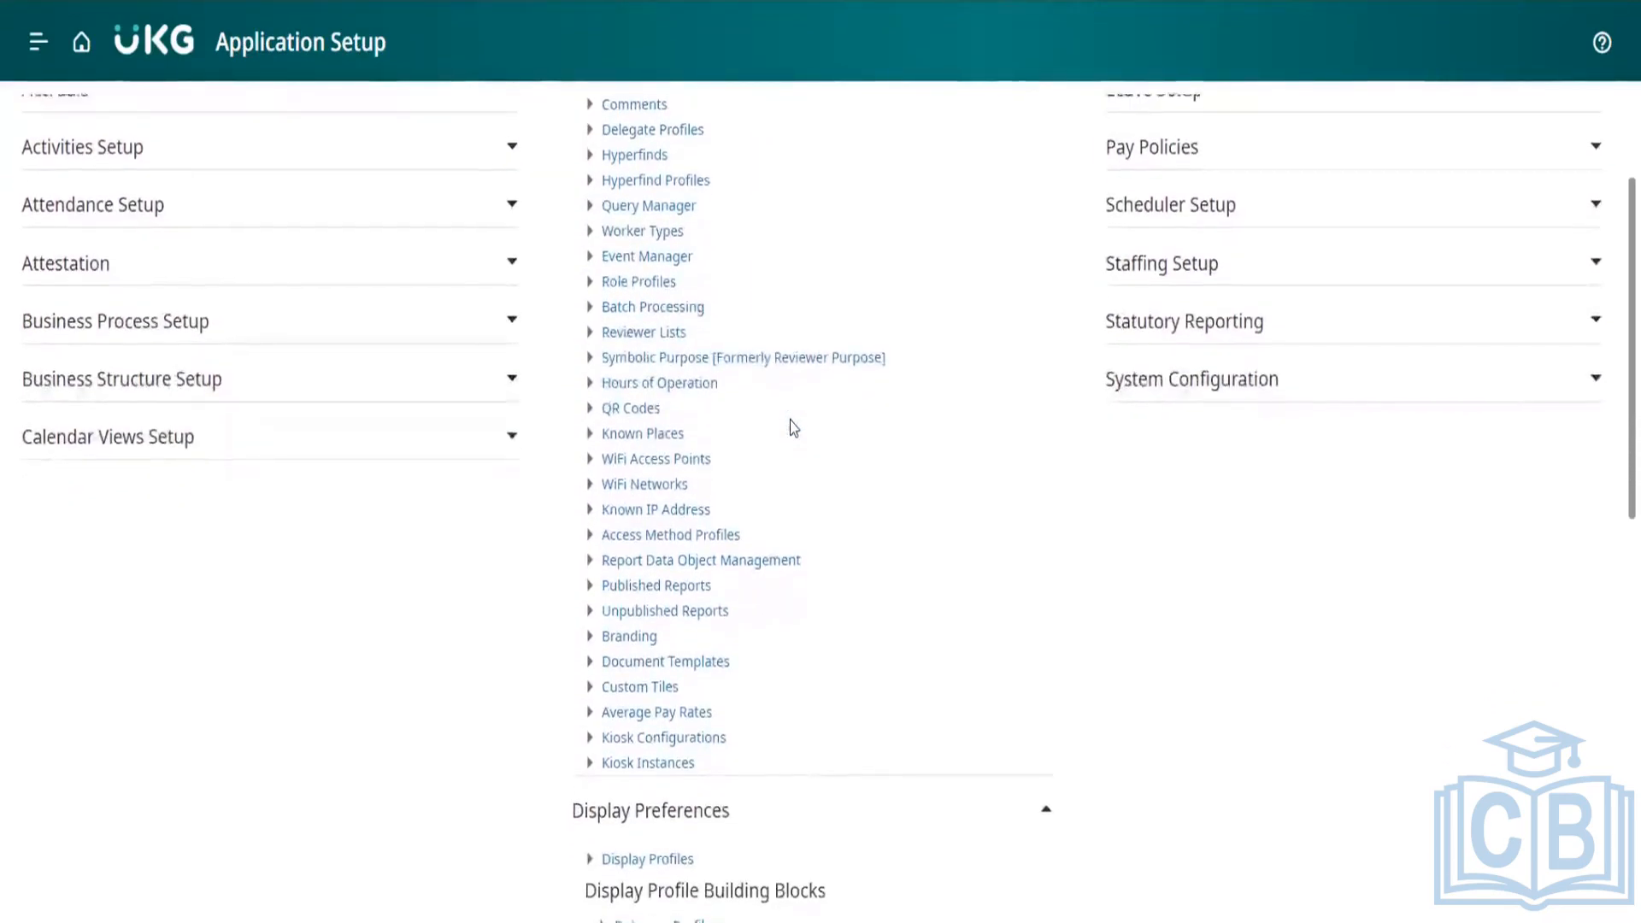
pyautogui.scroll(1, 794, 427)
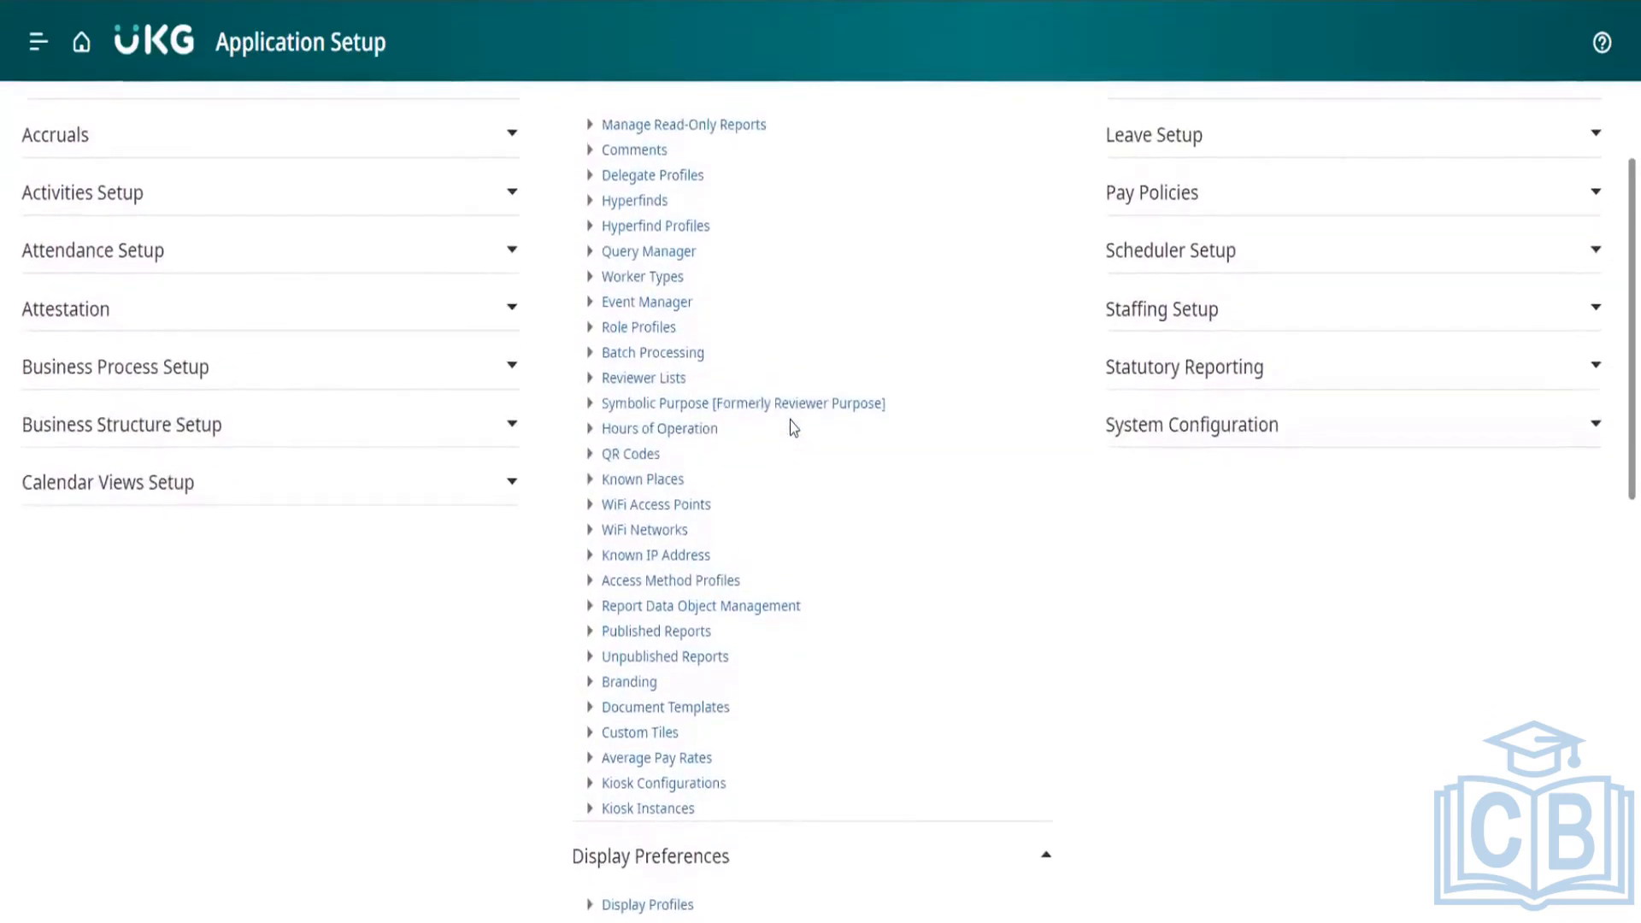
pyautogui.scroll(3, 793, 428)
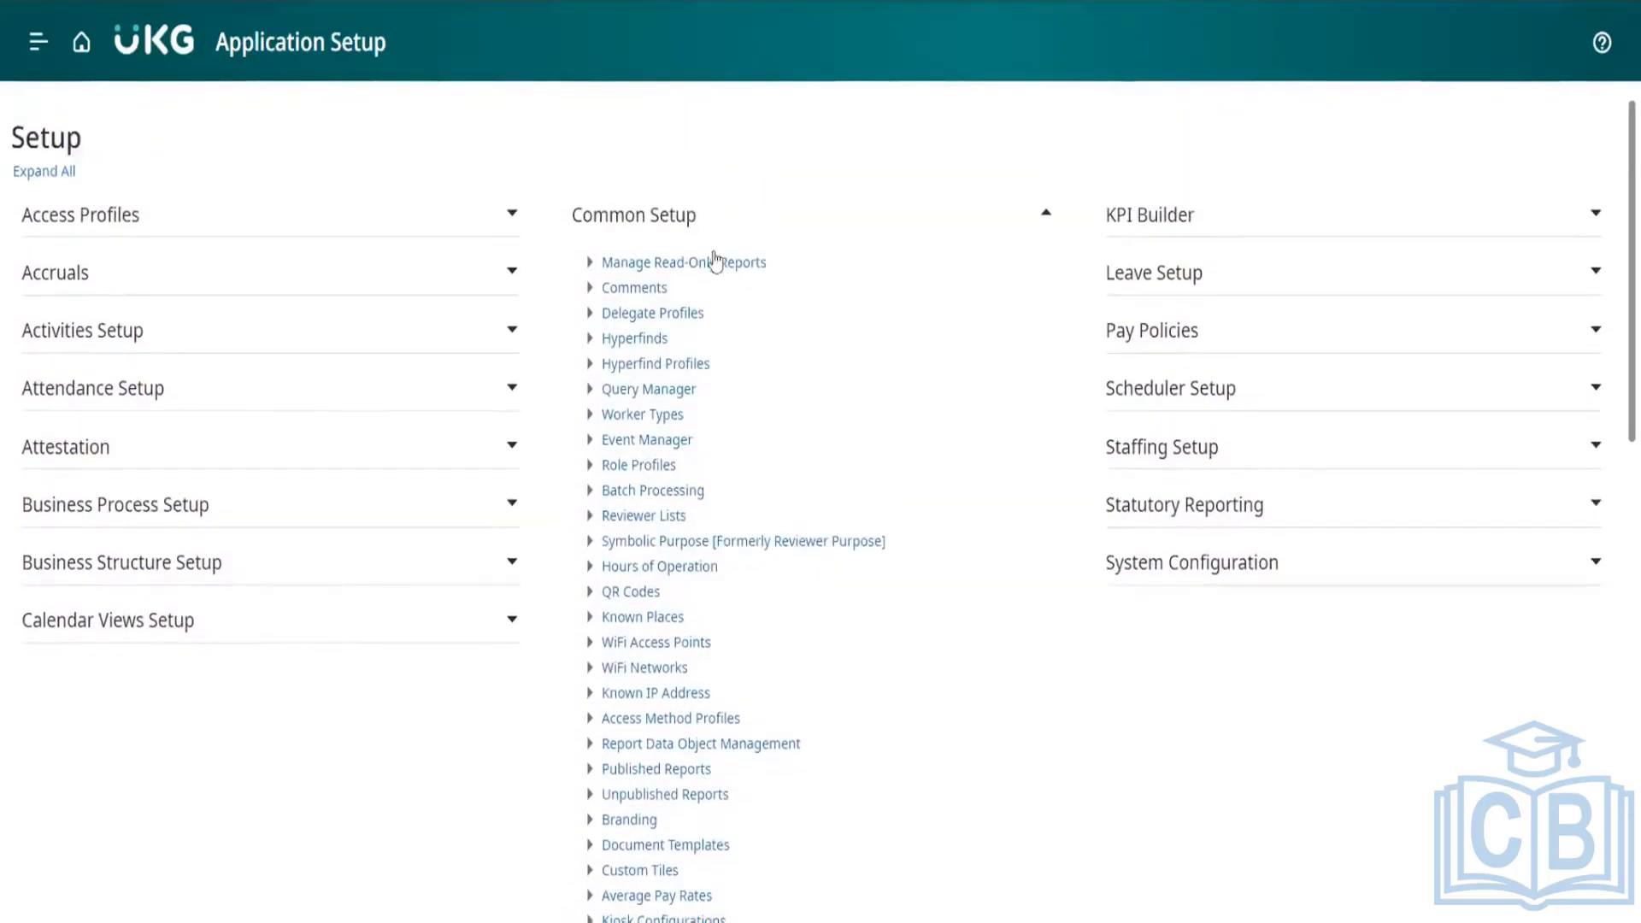
pyautogui.click(708, 224)
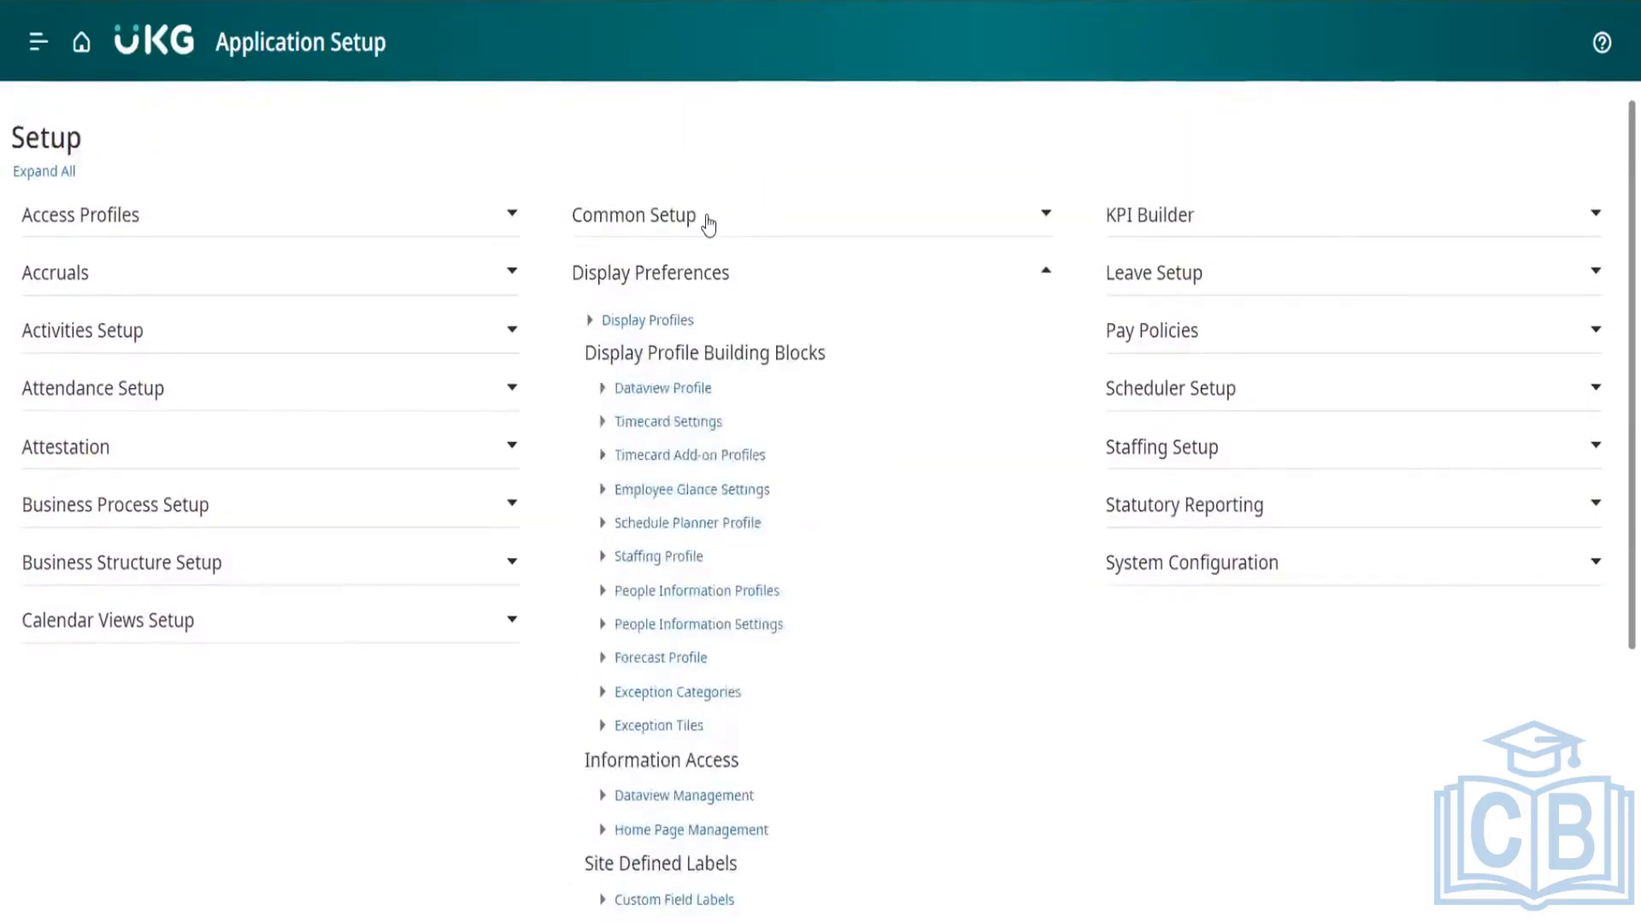
pyautogui.click(709, 273)
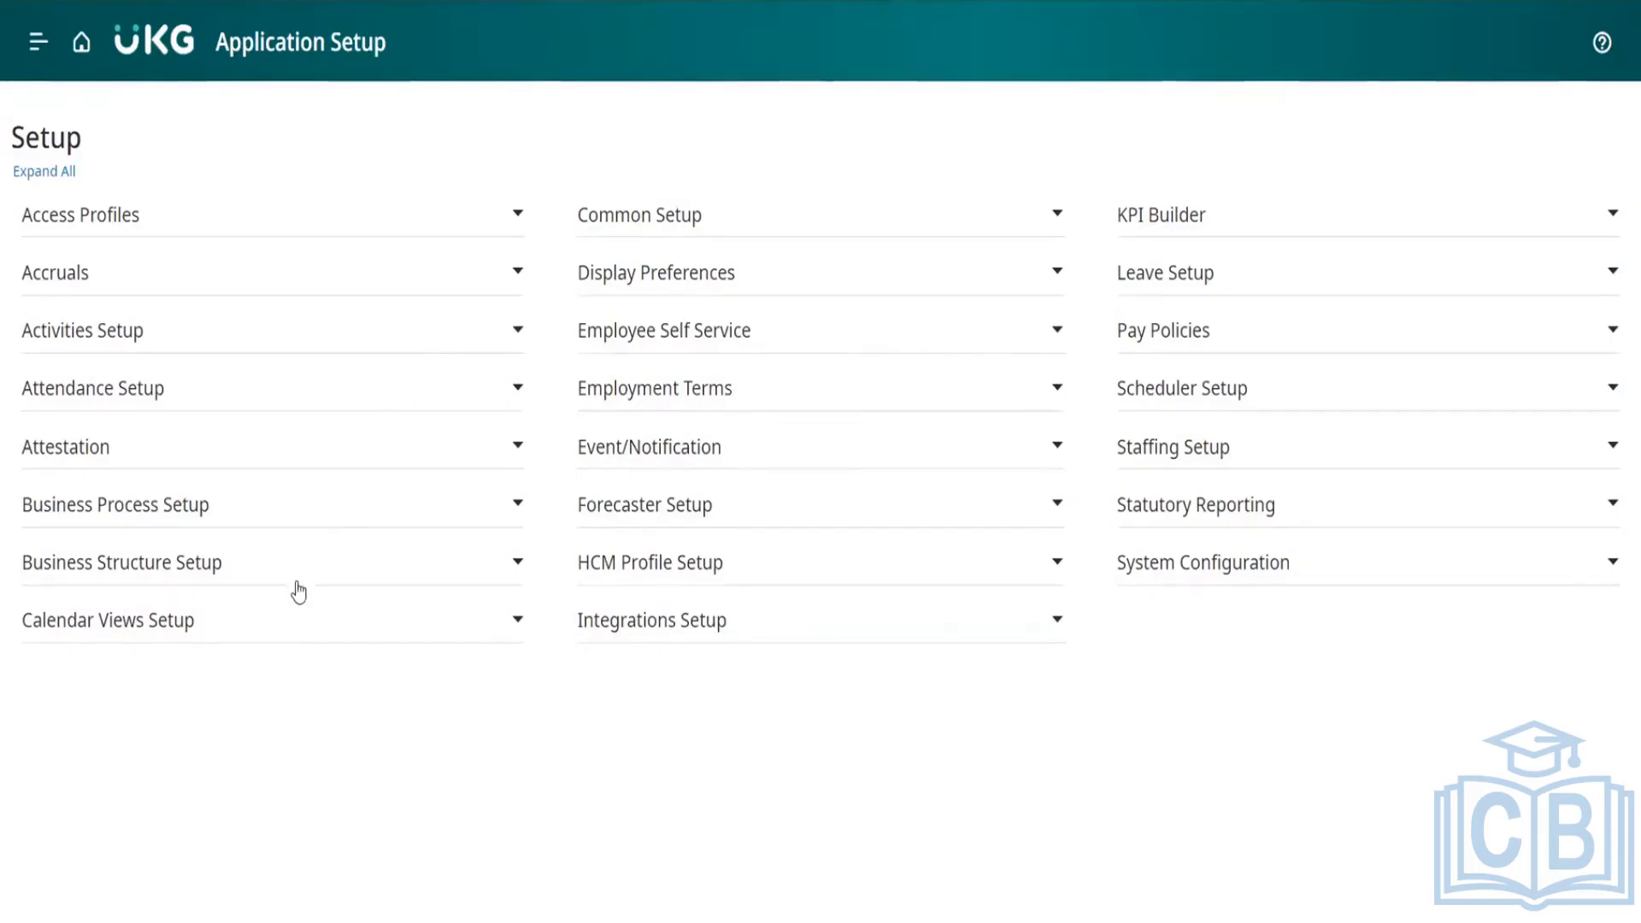
# Step: Expand Common Setup to review its list of setup items, and collapse the section again
pyautogui.click(709, 222)
pyautogui.scroll(-3, 787, 576)
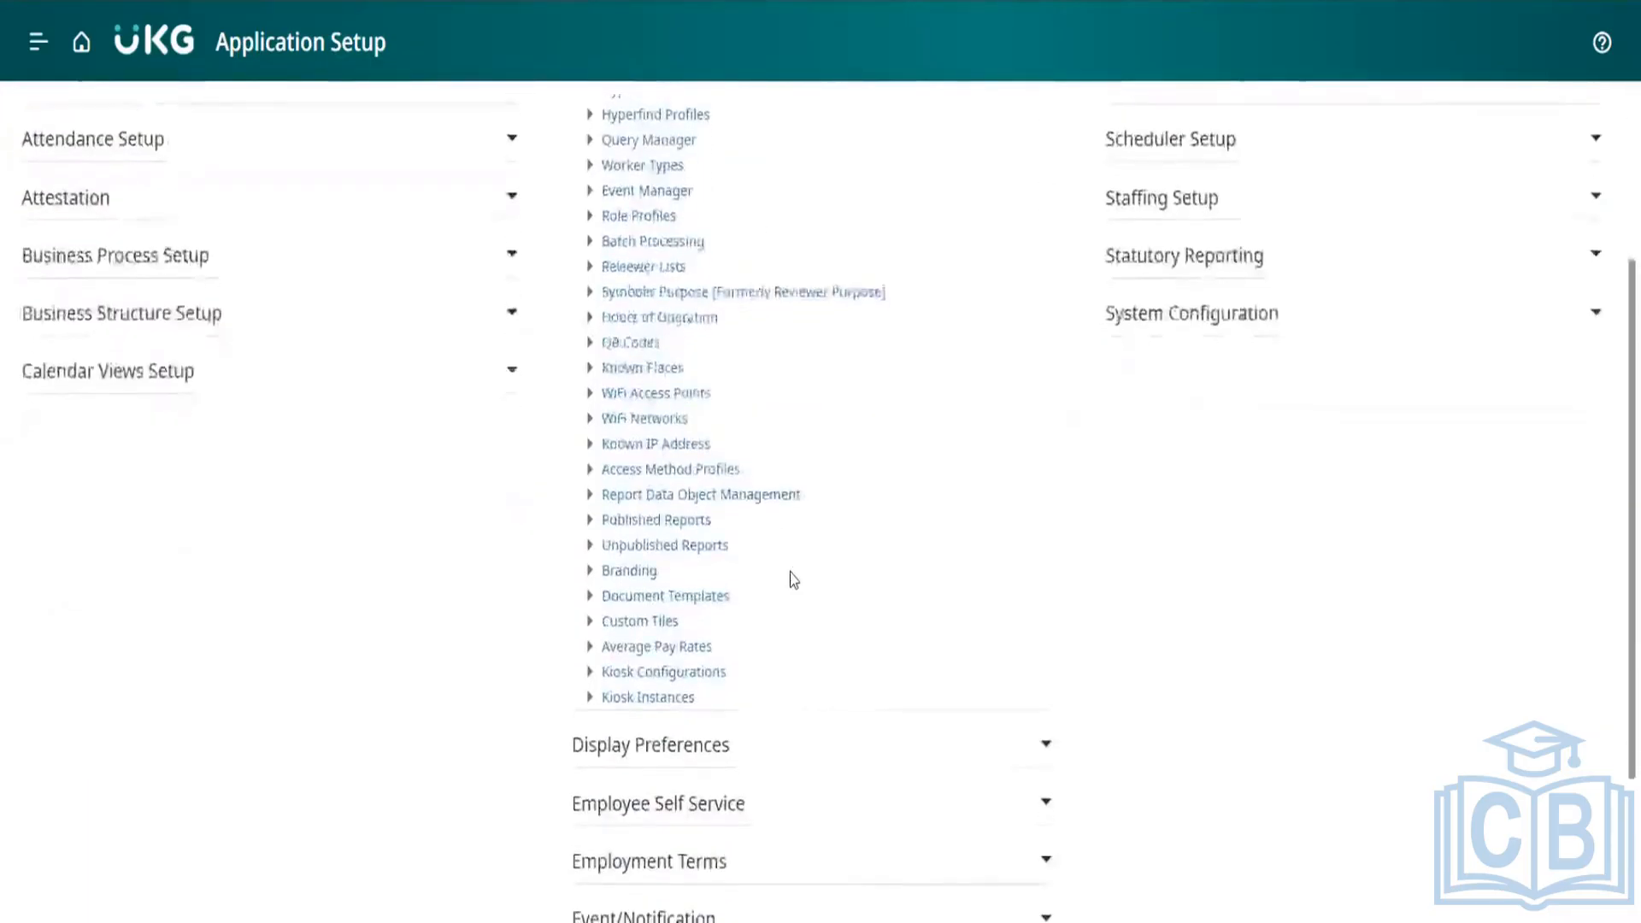
pyautogui.scroll(3, 793, 580)
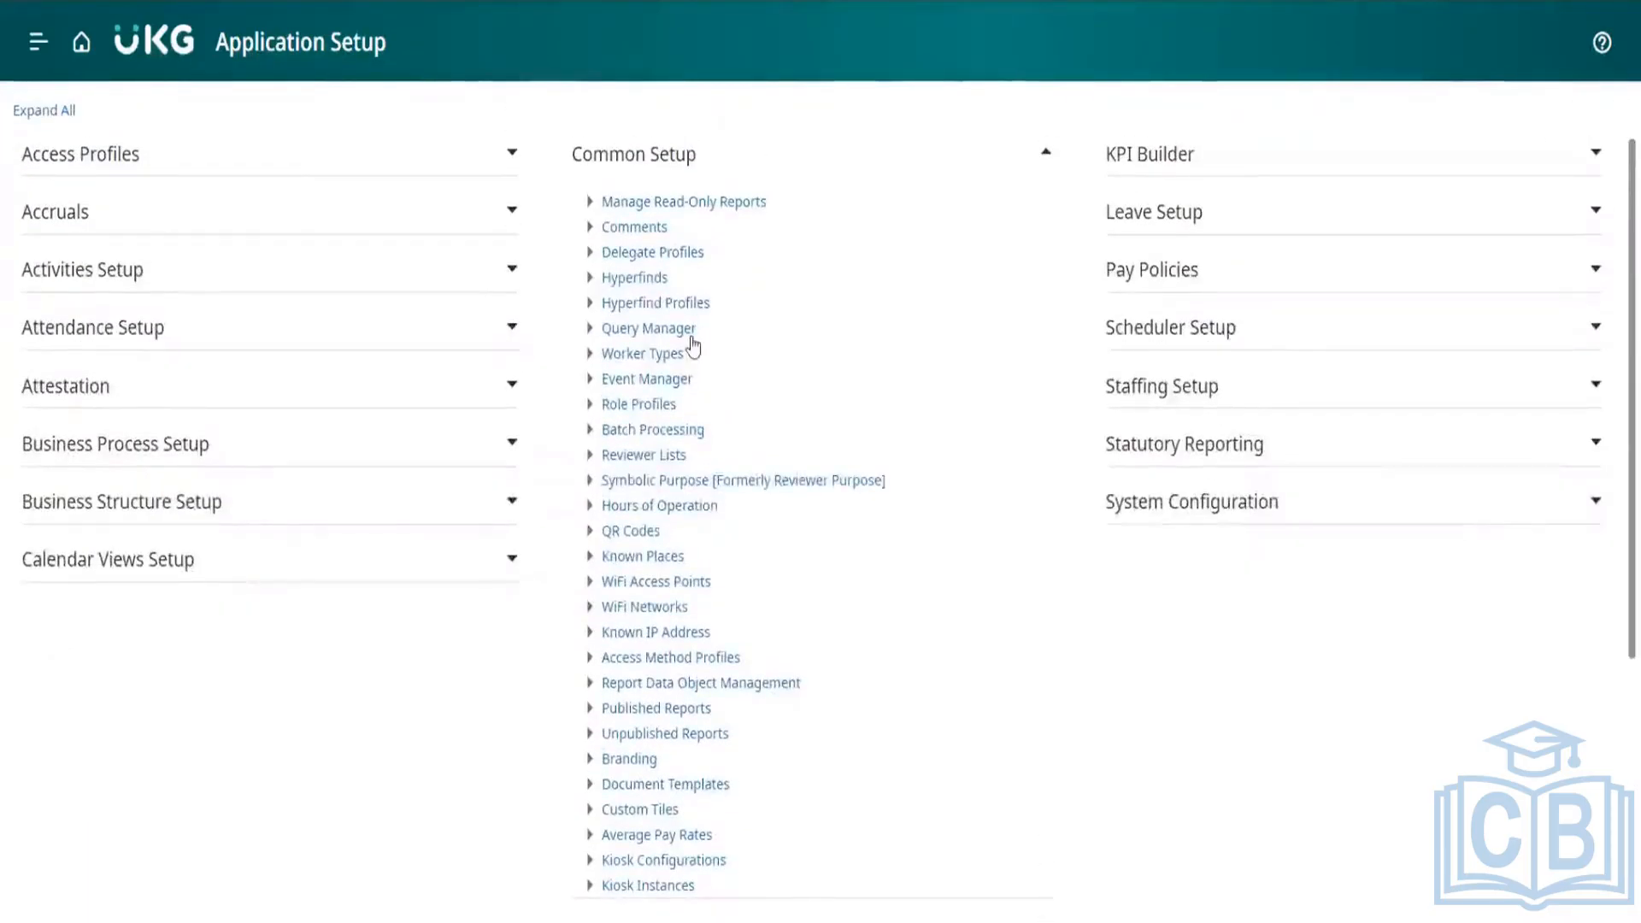
pyautogui.click(700, 165)
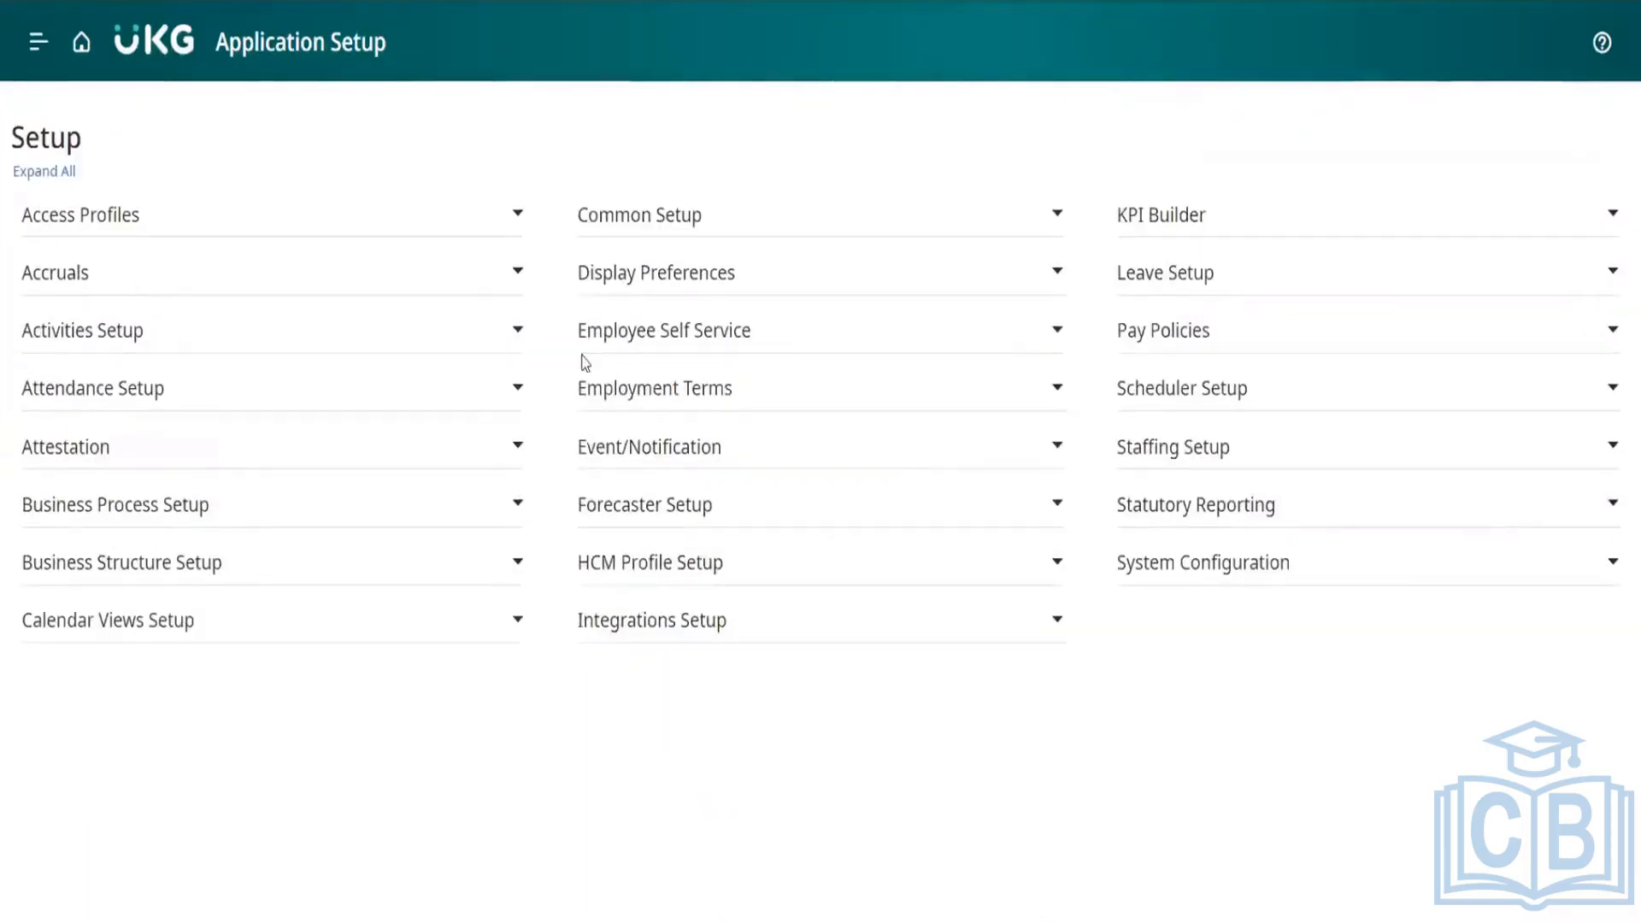